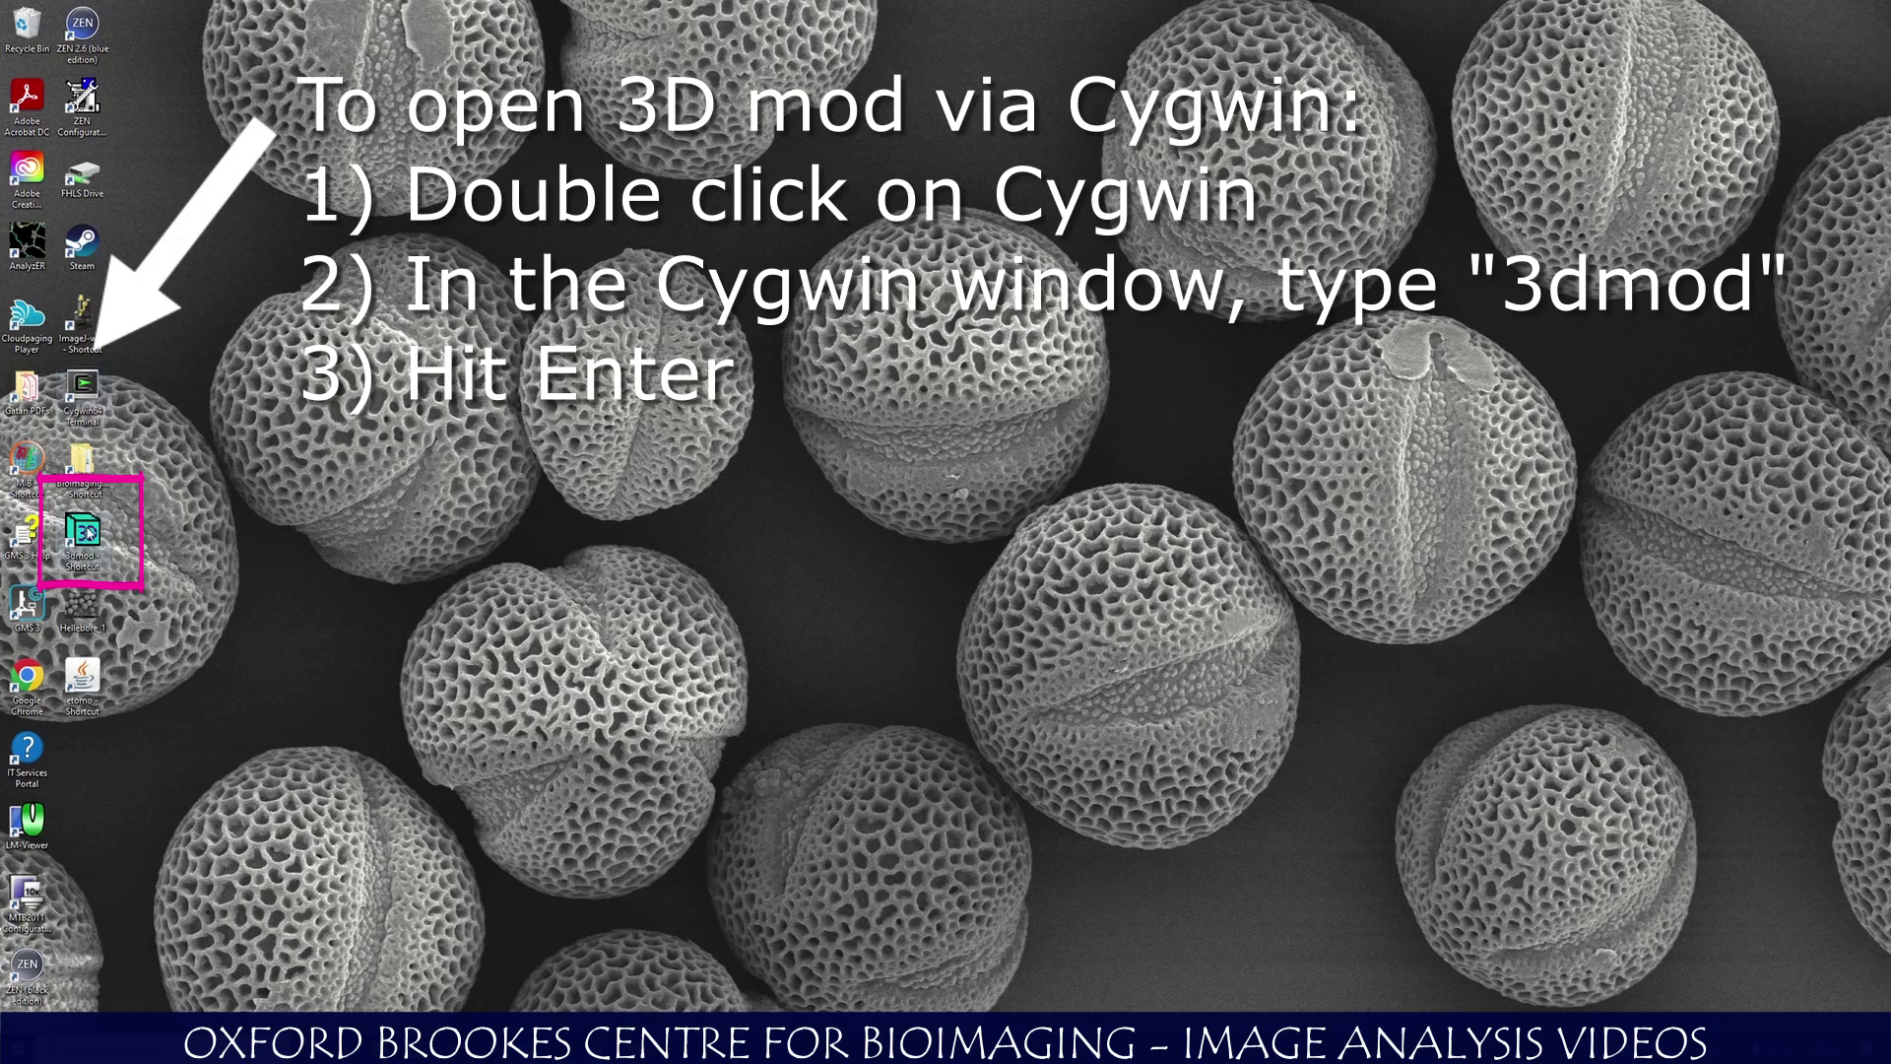
Start 3dmod and load the image file Tcongo_1K1N_cell2.mrc from the Cynthia folder on the Fast Drive (E:).
{"action": "double_click", "coordinate": [84, 532]}
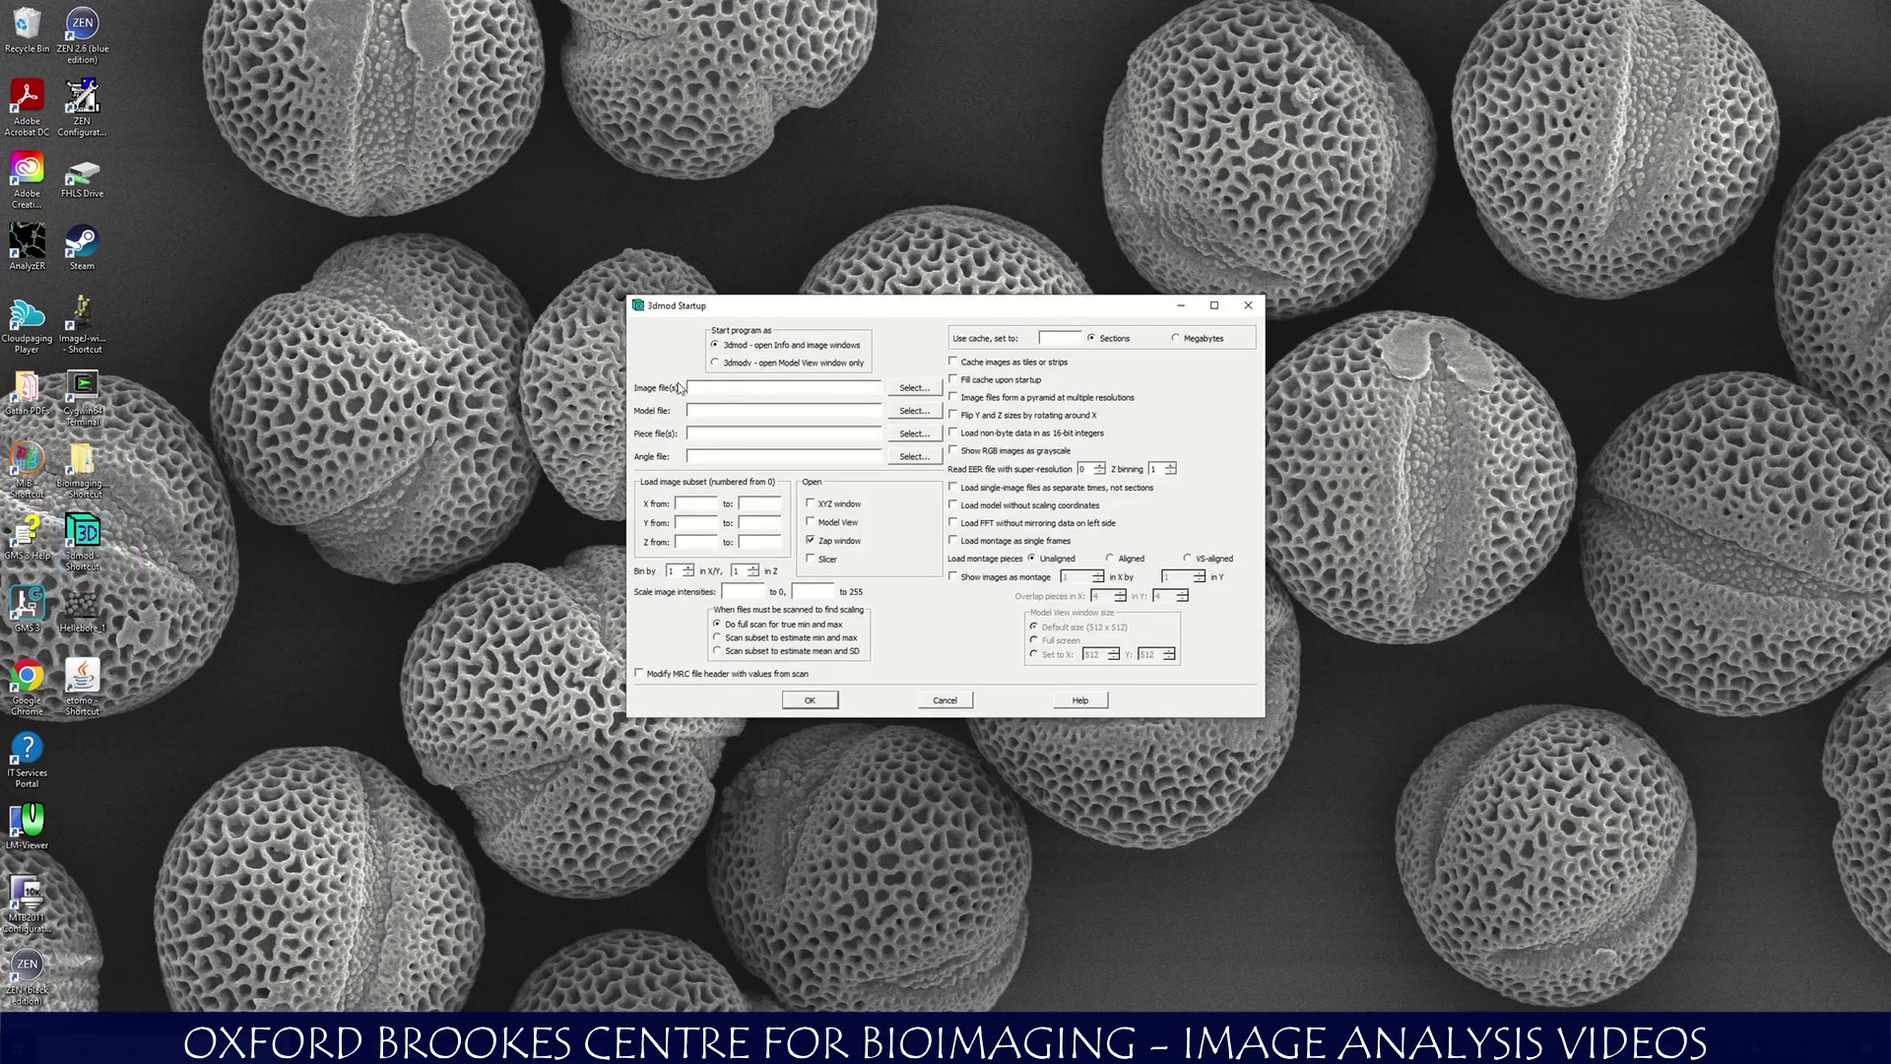
{"action": "left_click", "coordinate": [912, 390]}
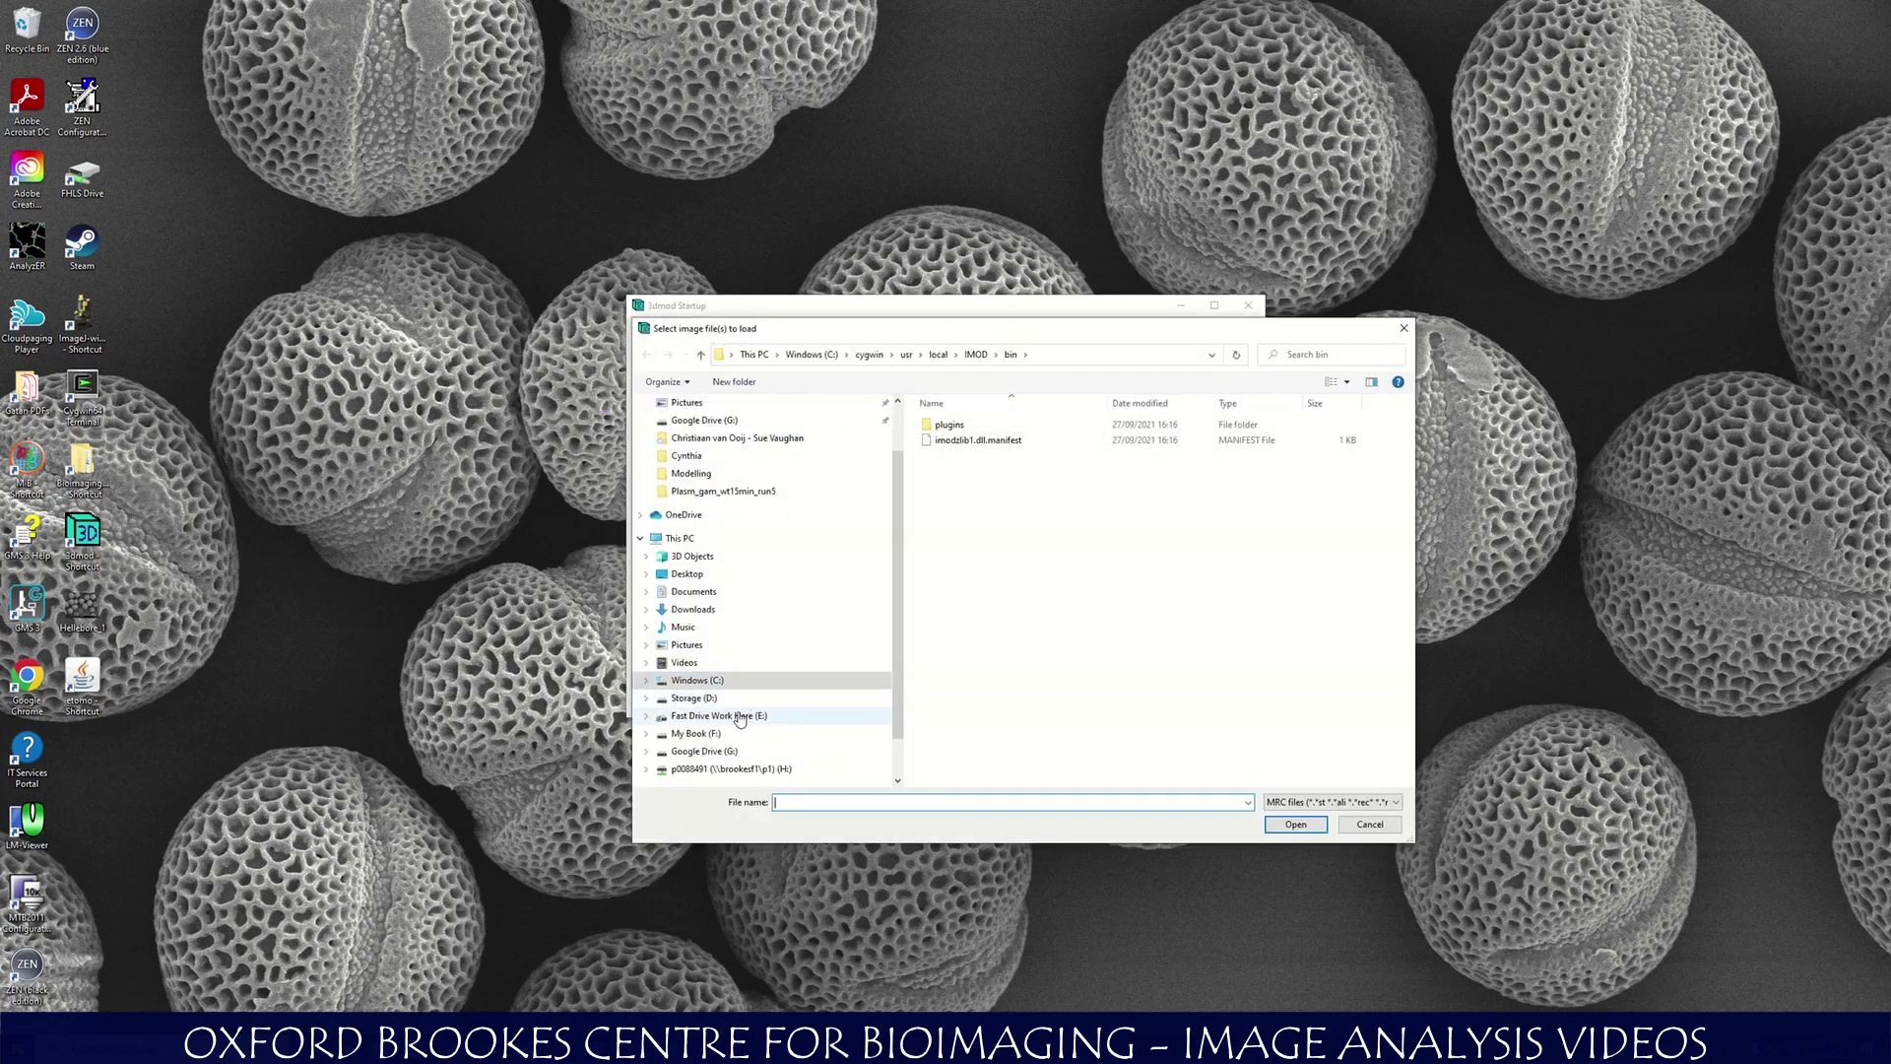
{"action": "left_click", "coordinate": [739, 716]}
{"action": "double_click", "coordinate": [970, 449]}
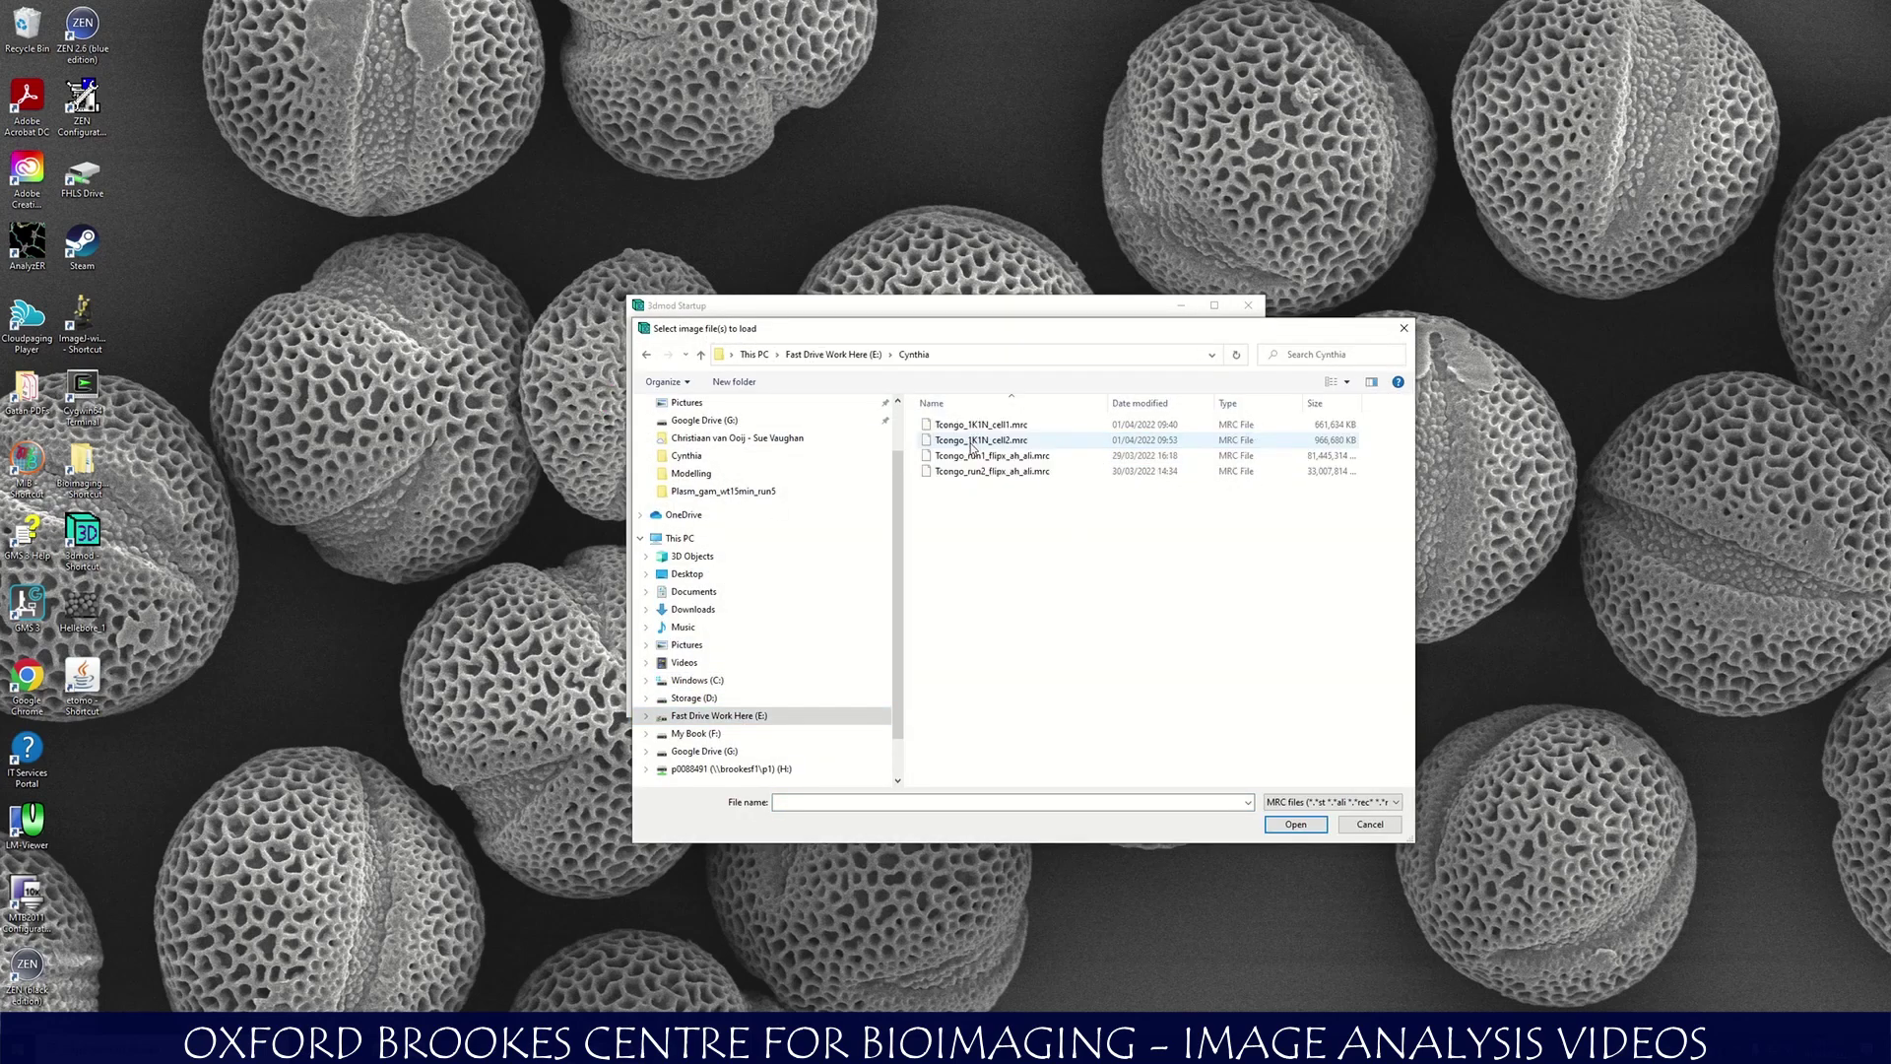
{"action": "left_click", "coordinate": [972, 443]}
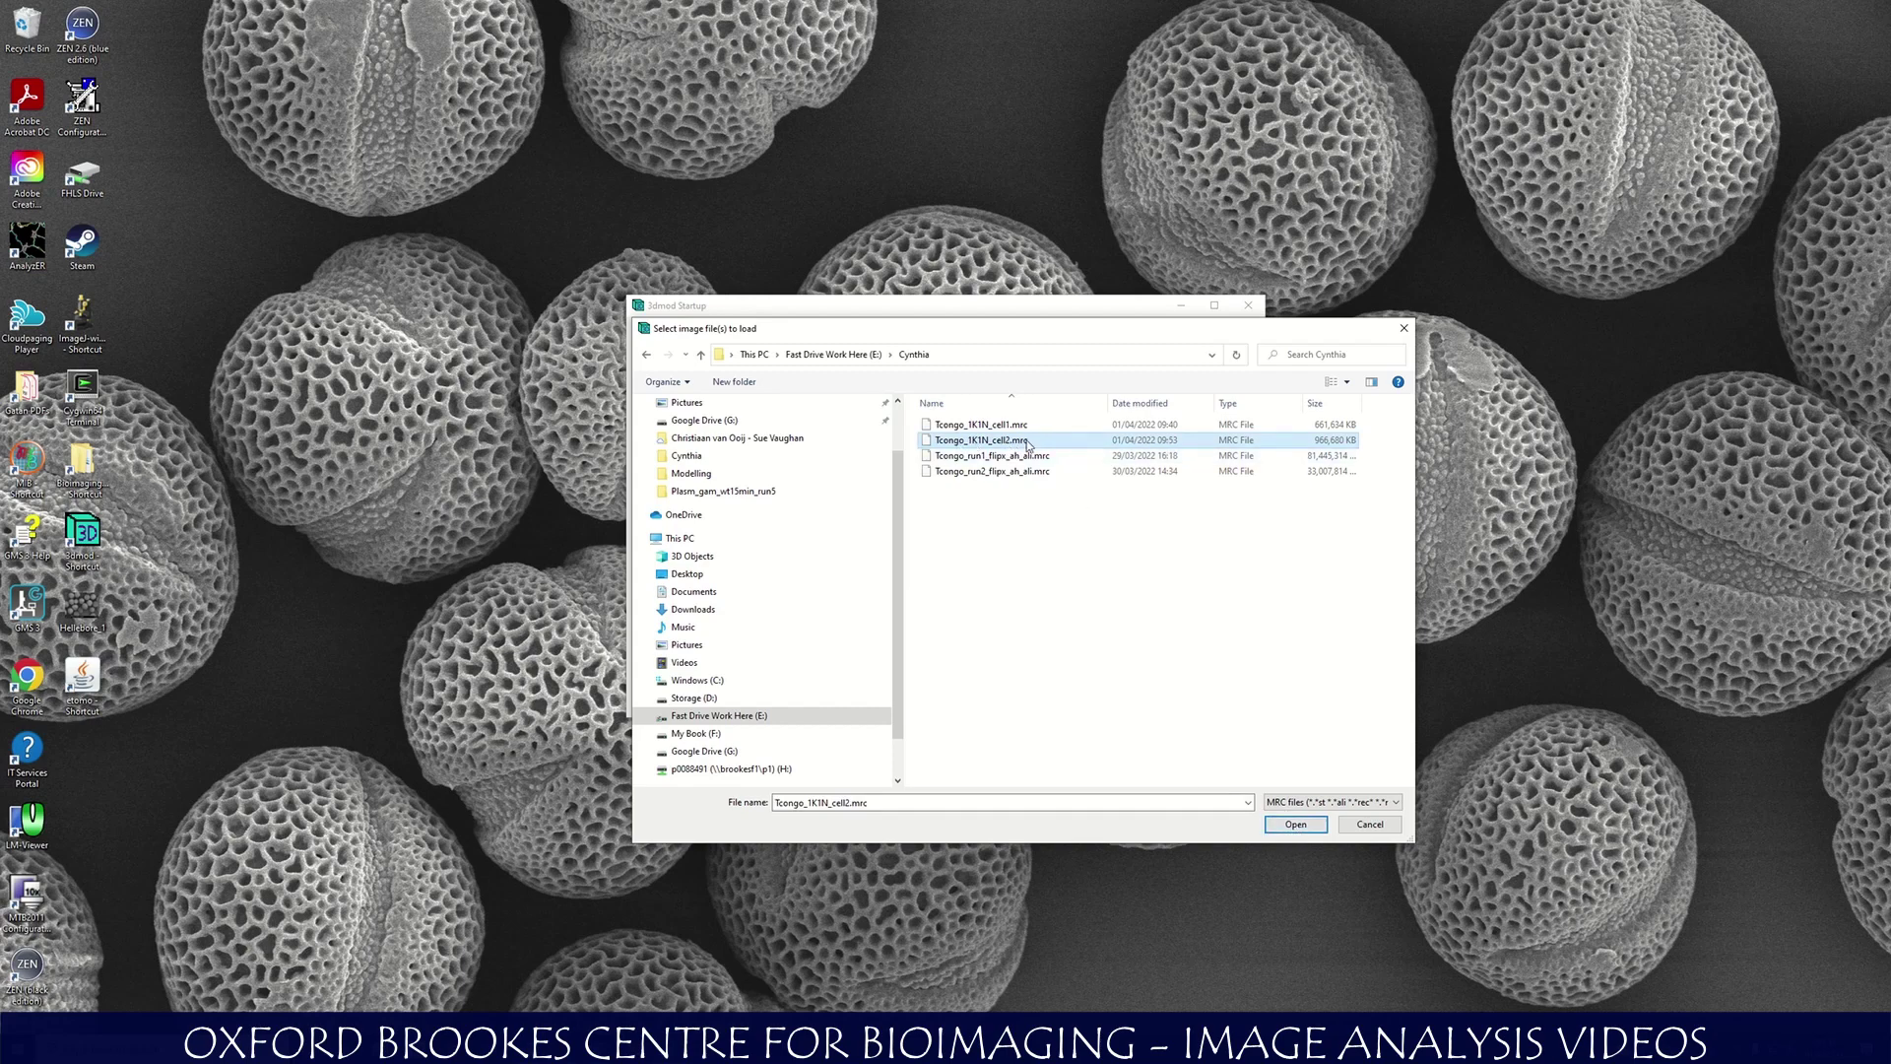
{"action": "left_click", "coordinate": [1306, 827]}
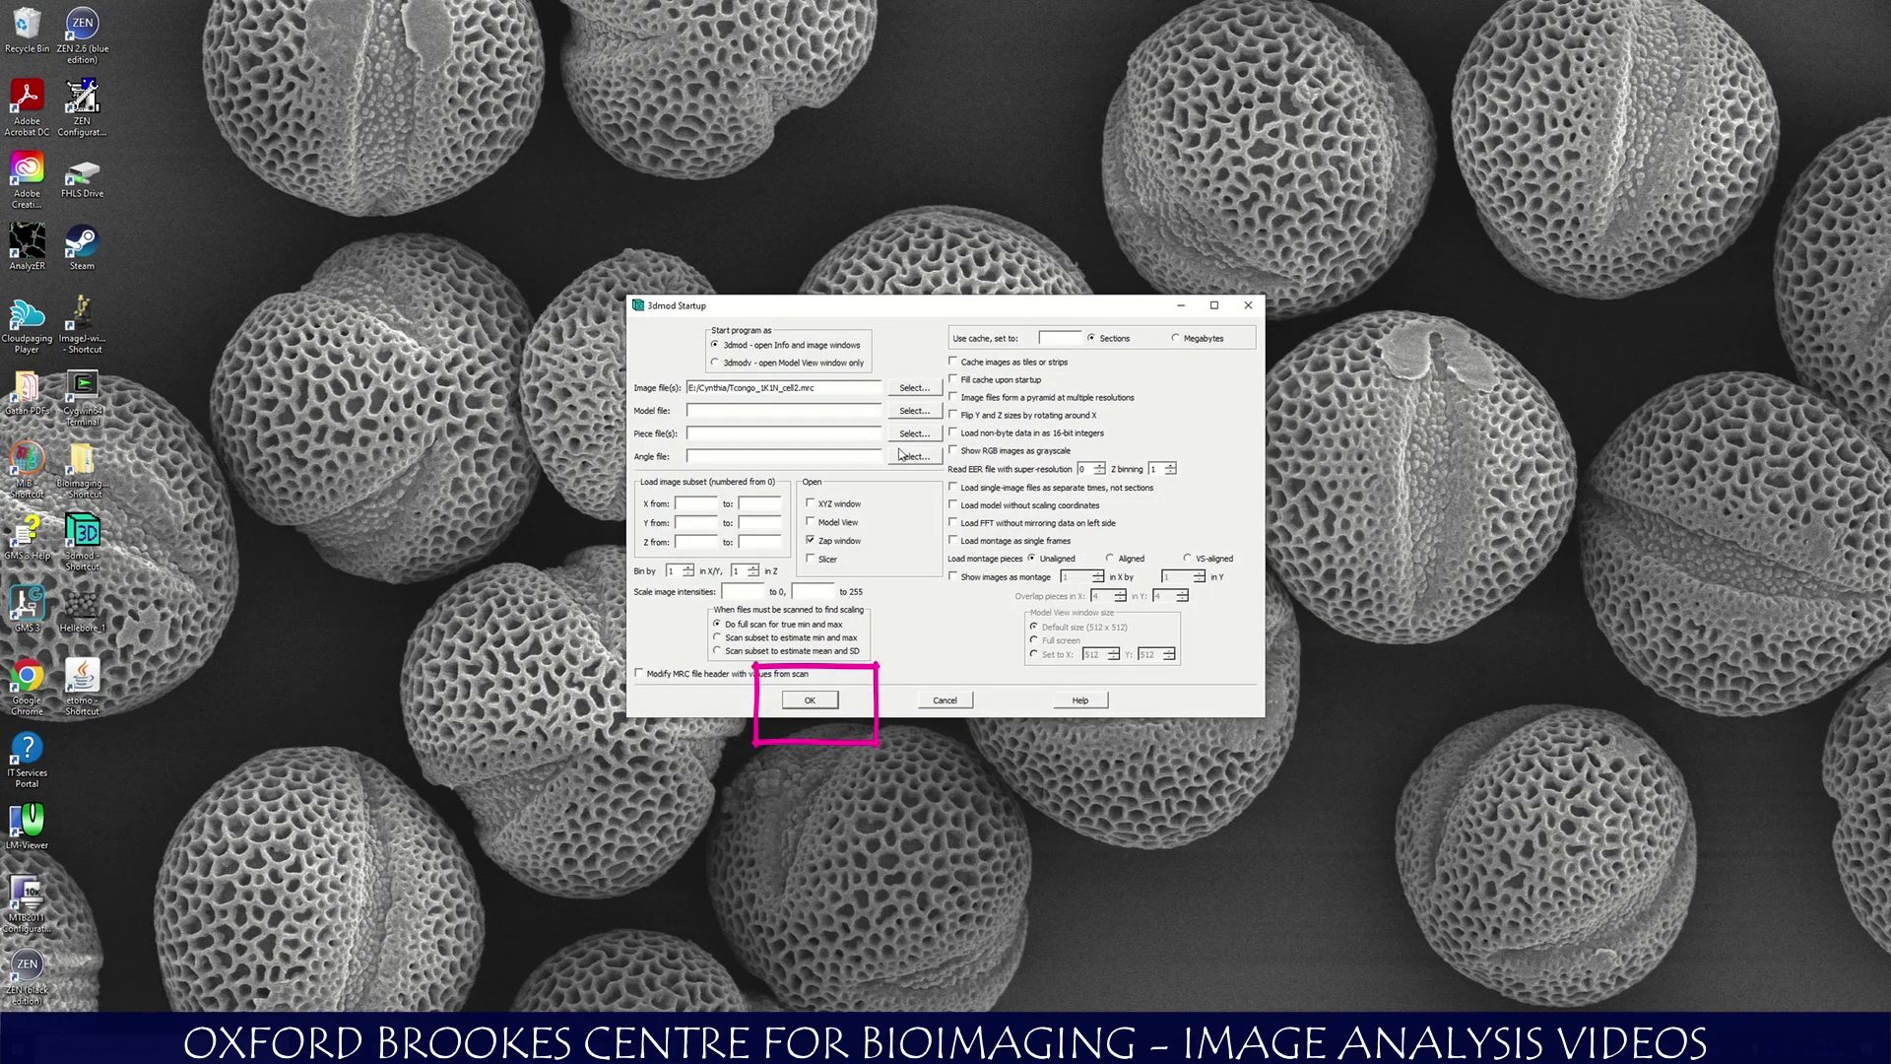
{"action": "left_click", "coordinate": [805, 702]}
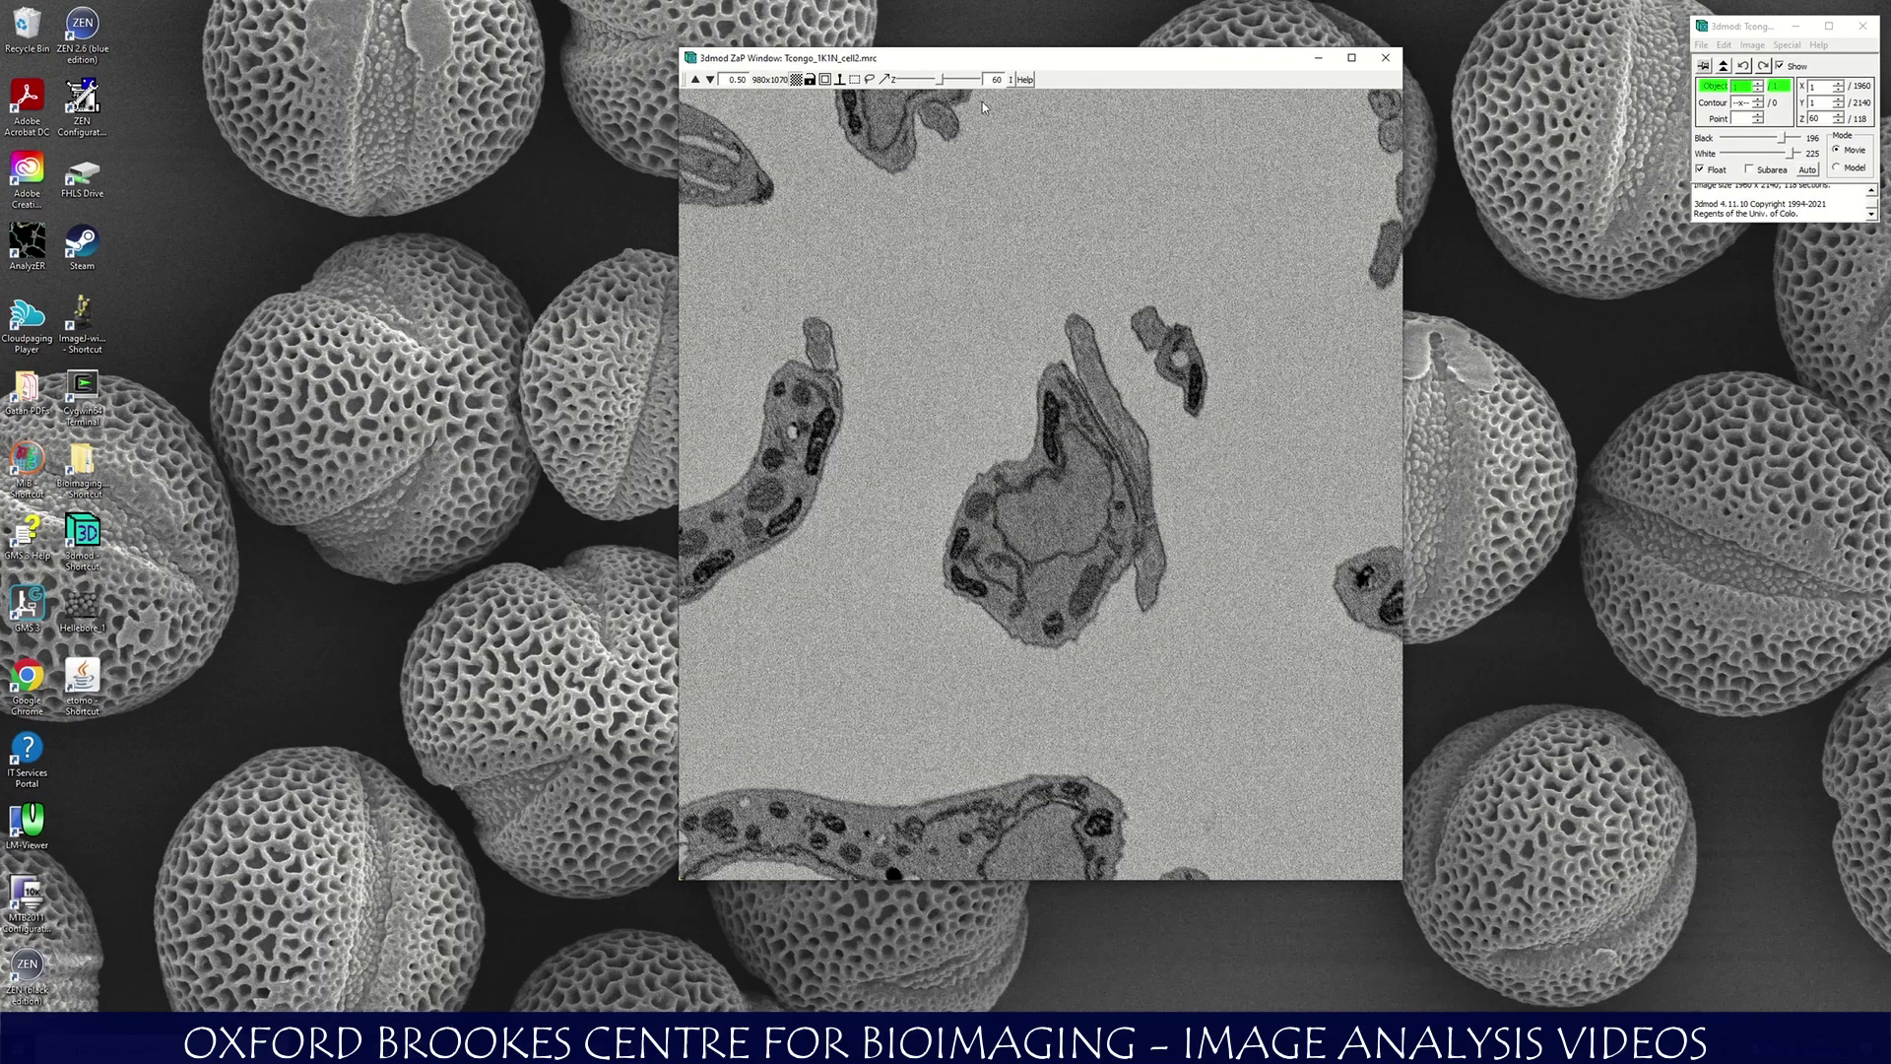
Show section 54 of the image stack at 0.75 zoom and place the main 3dmod info window beside the image.
{"action": "mouse_move", "coordinate": [940, 86]}
{"action": "left_mouse_down"}
{"action": "mouse_move", "coordinate": [981, 84]}
{"action": "mouse_move", "coordinate": [937, 104]}
{"action": "left_mouse_up"}
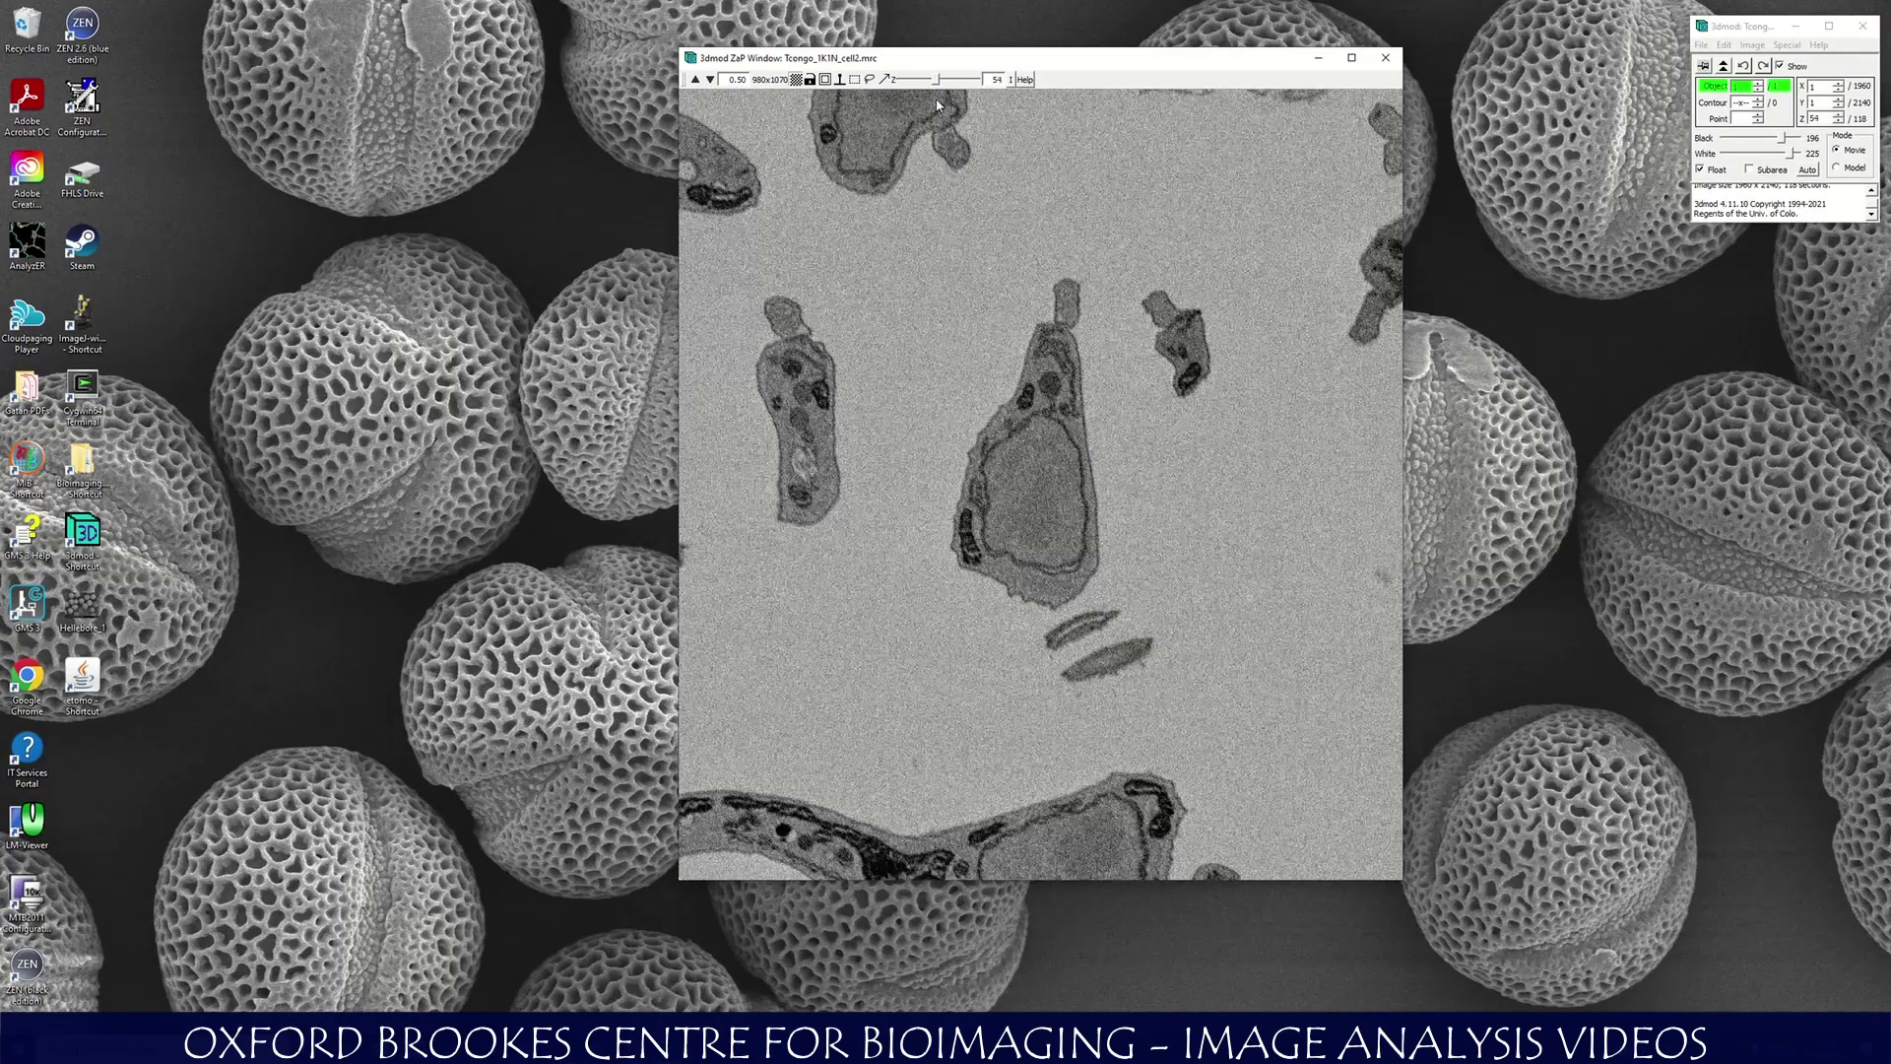
{"action": "left_click", "coordinate": [696, 79]}
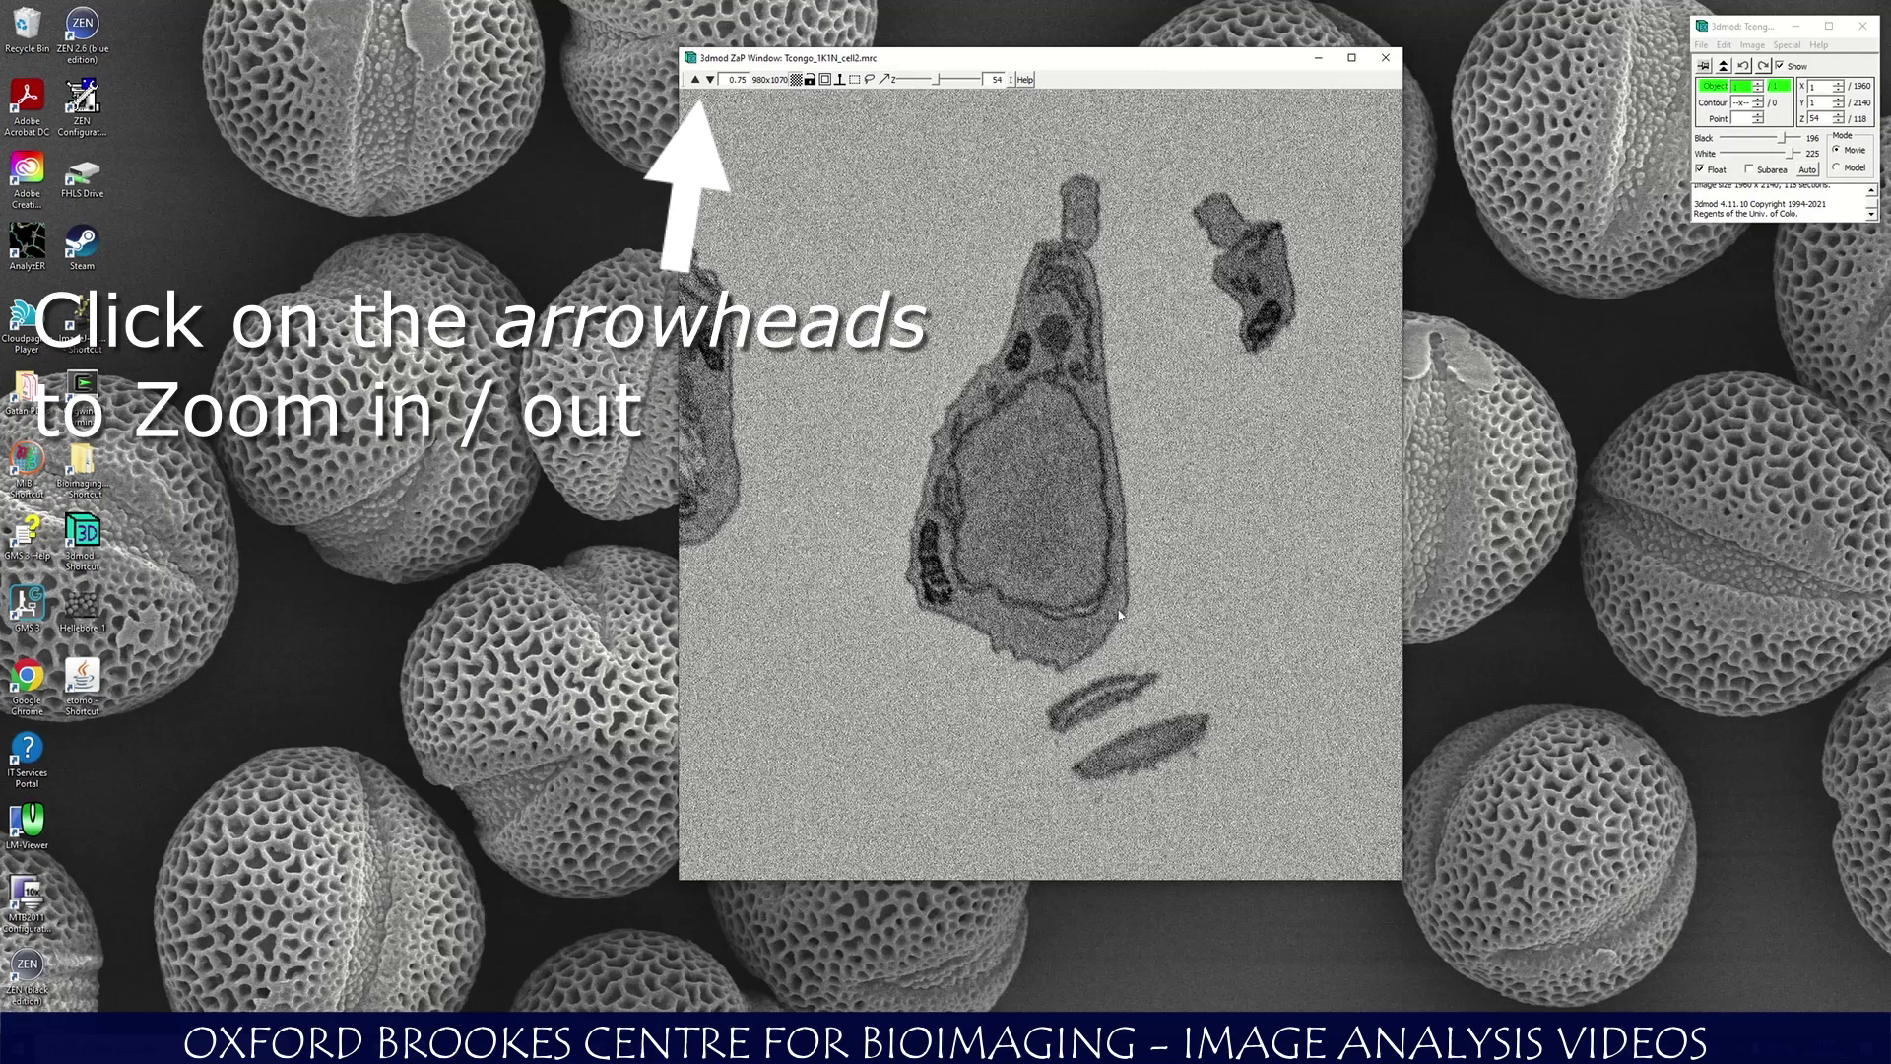
{"action": "left_click_drag", "start_coordinate": [1754, 25], "coordinate": [1510, 45]}
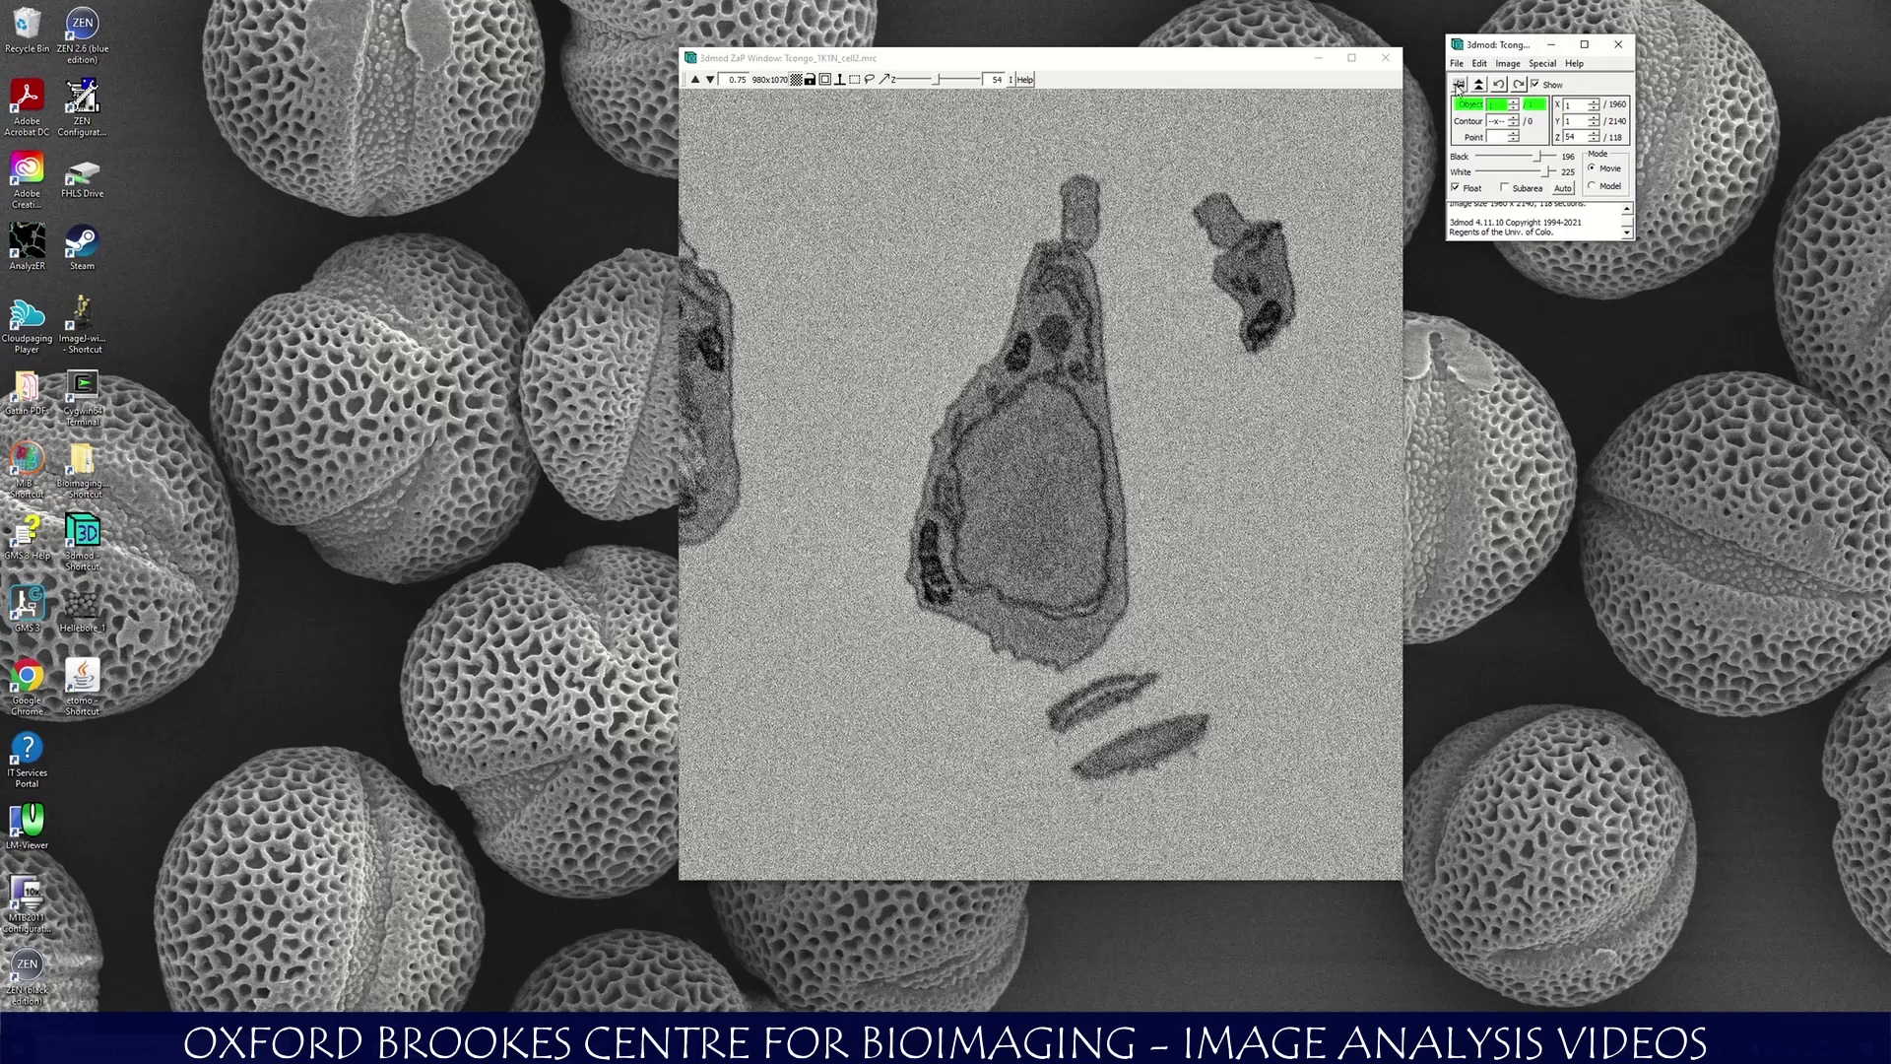
Keep the info window on top and assign the mouse buttons as Right, Left, Middle in the preferences.
{"action": "left_click", "coordinate": [1460, 85]}
{"action": "left_click", "coordinate": [1481, 63]}
{"action": "left_click", "coordinate": [1499, 257]}
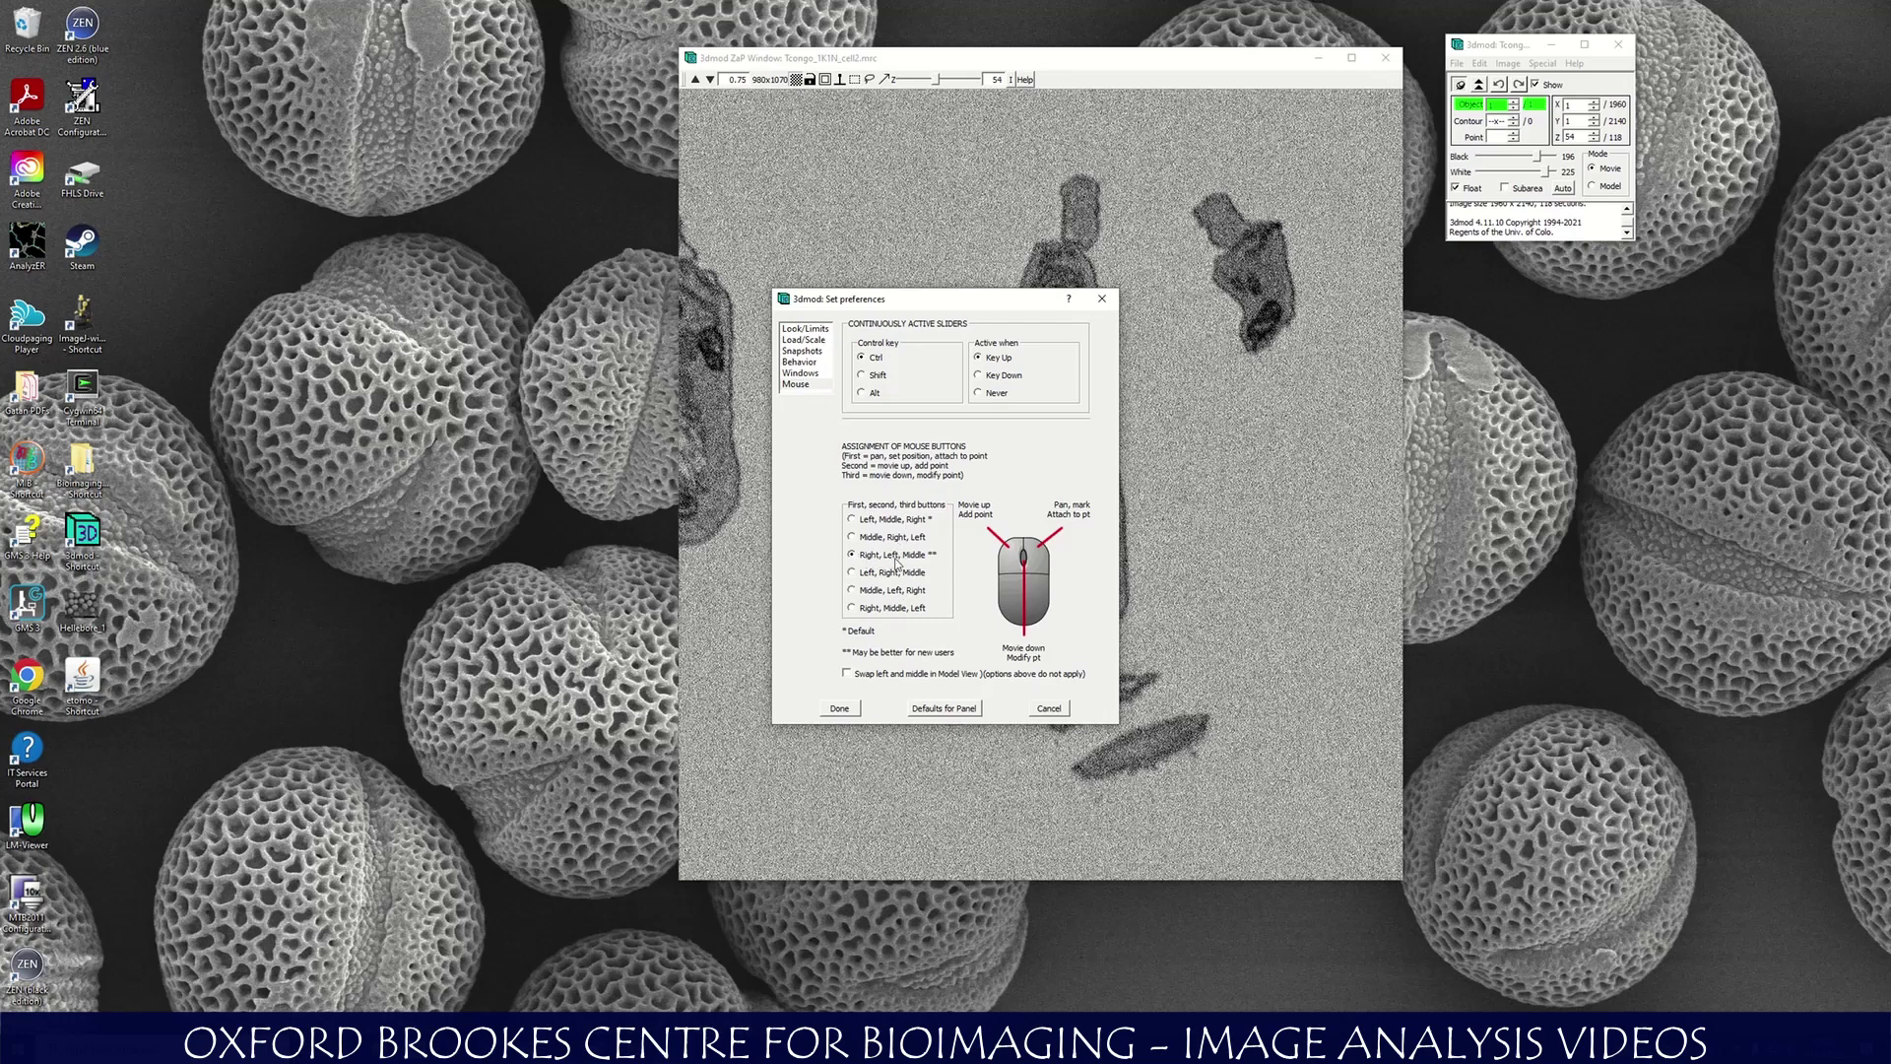
{"action": "left_click", "coordinate": [840, 708]}
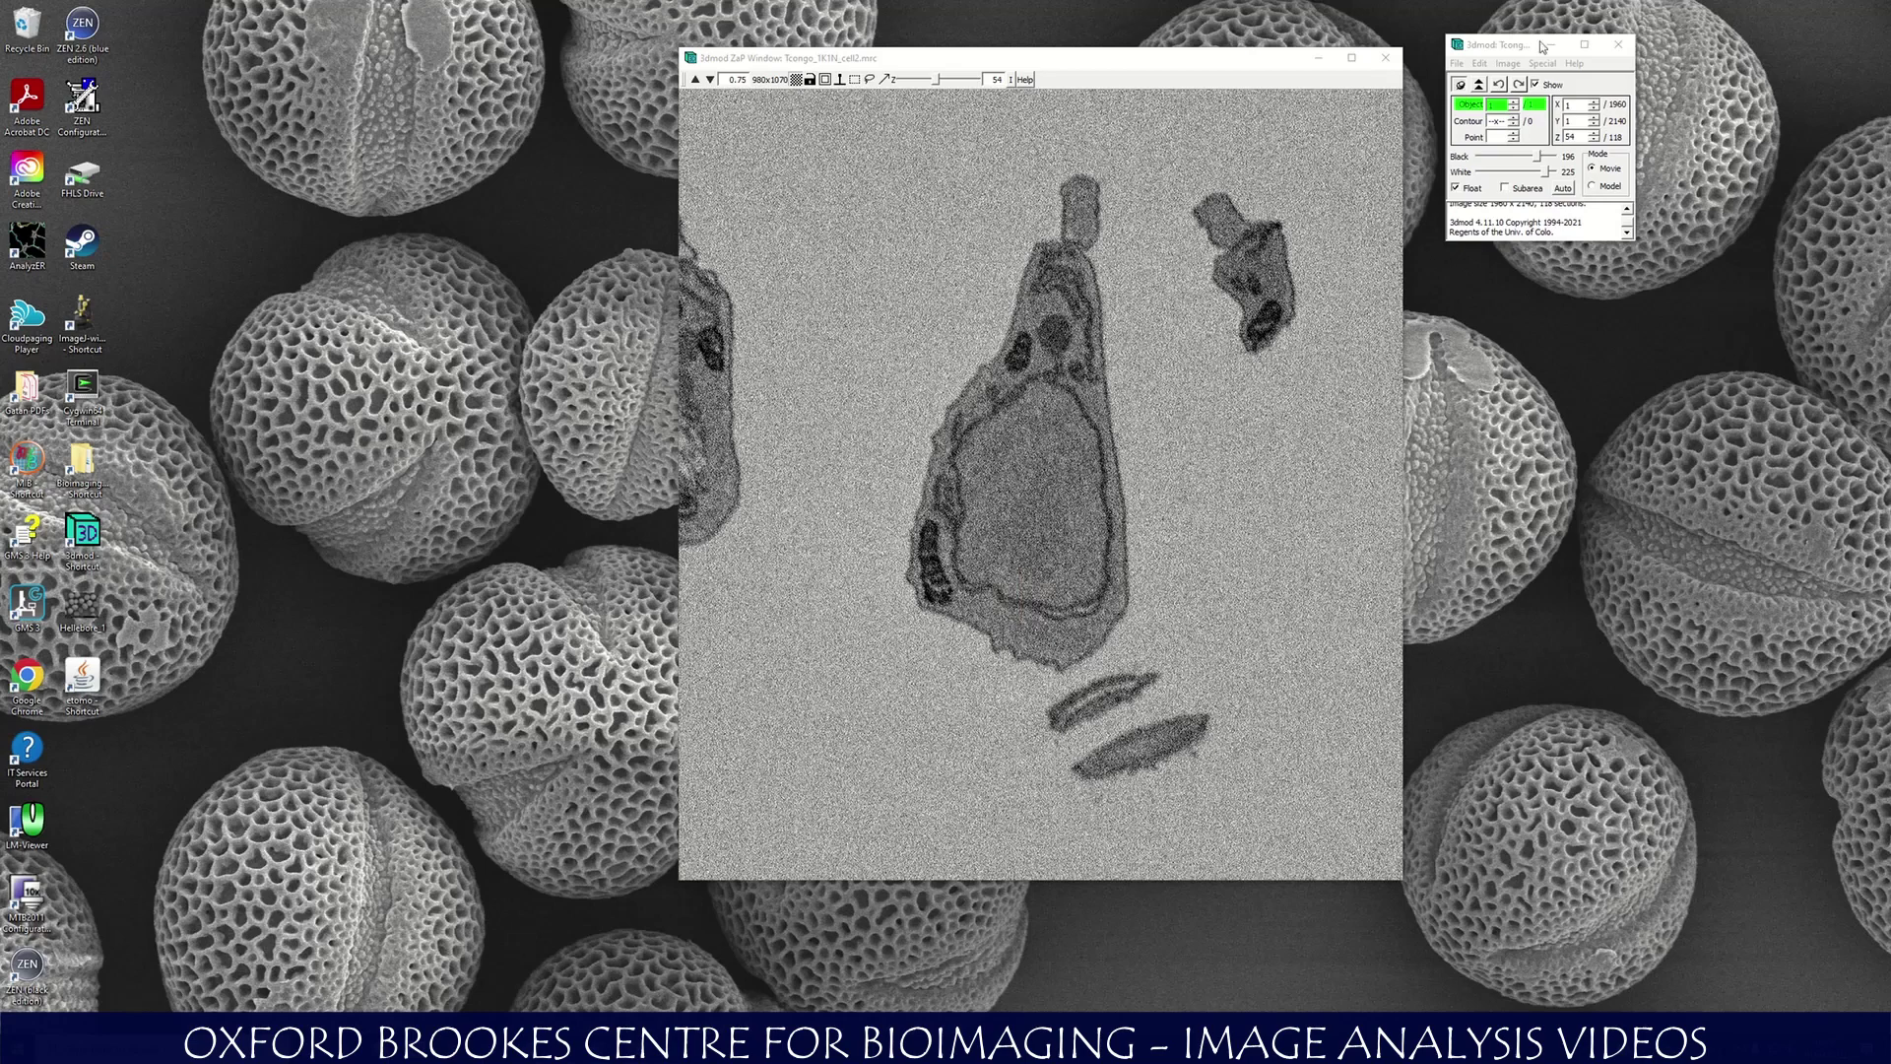
Open the Drawing Tools and Interpolator plugin windows.
{"action": "left_click", "coordinate": [1543, 64]}
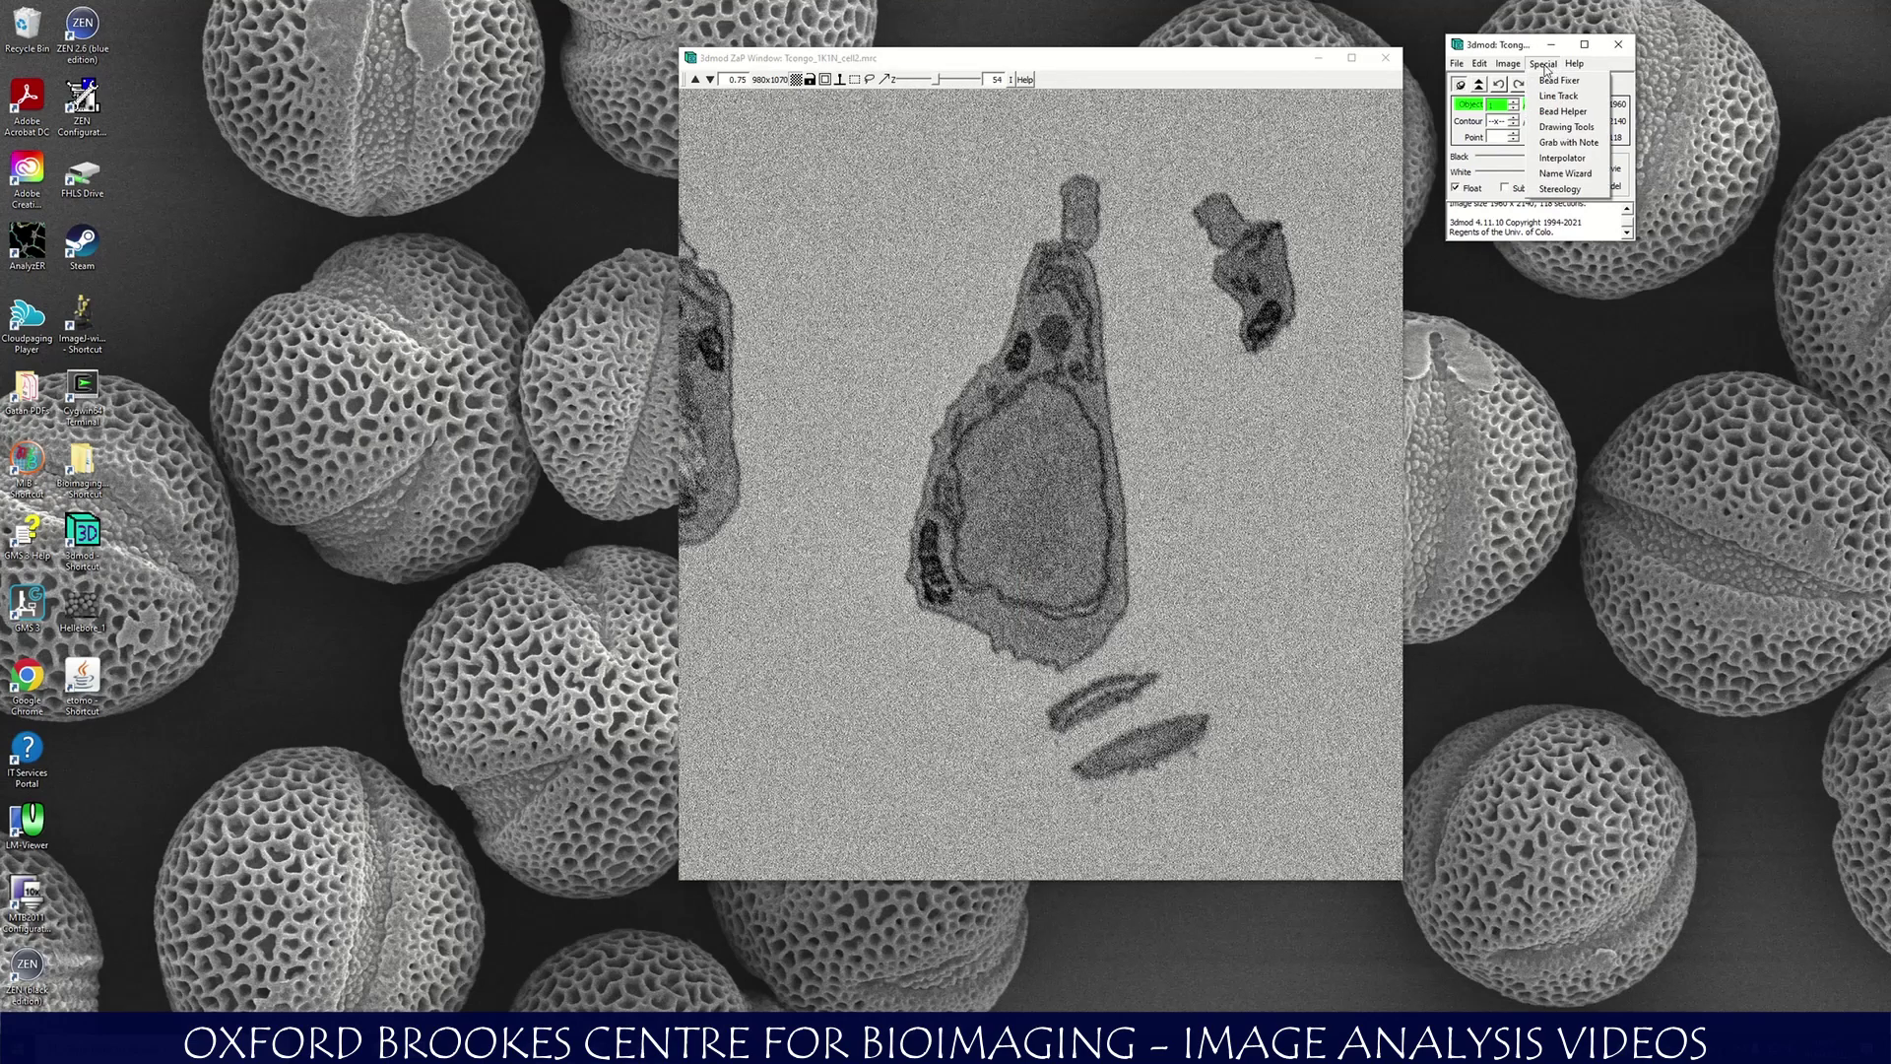
{"action": "left_click", "coordinate": [1566, 128]}
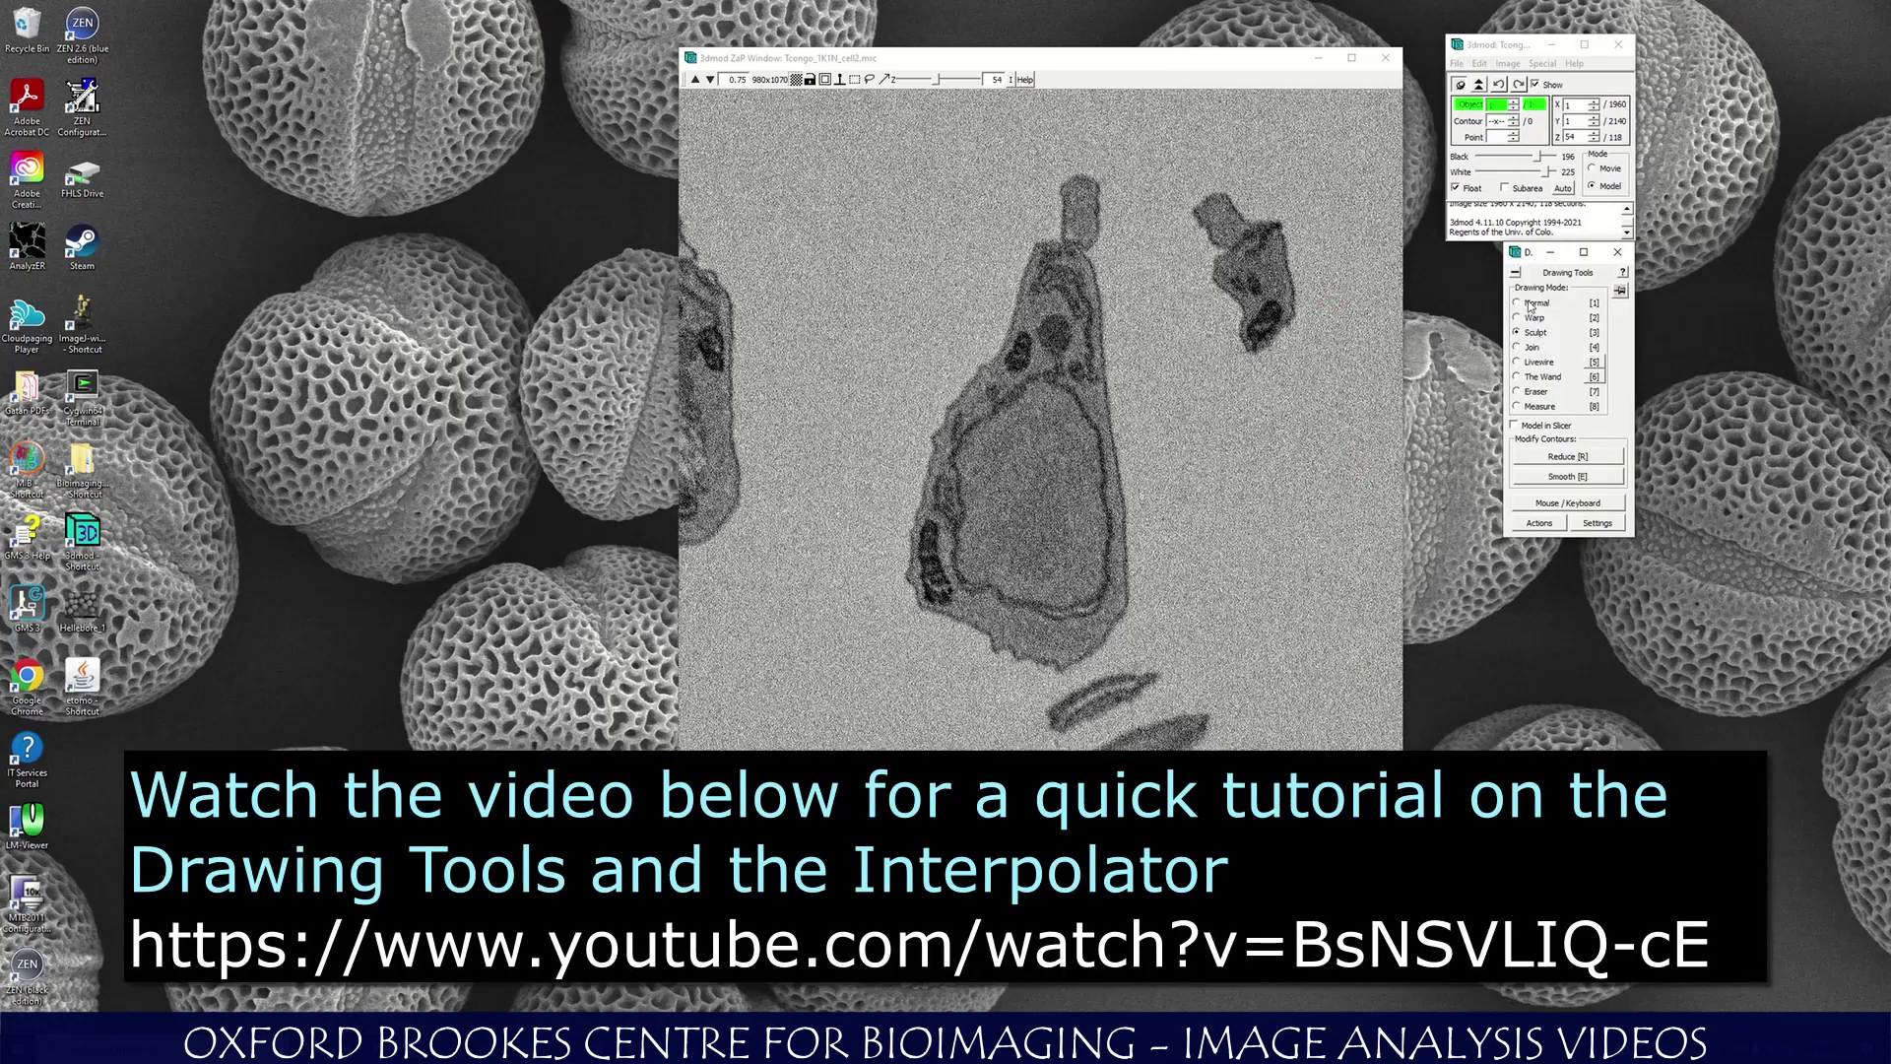
{"action": "left_click", "coordinate": [1545, 65]}
{"action": "left_click", "coordinate": [1566, 159]}
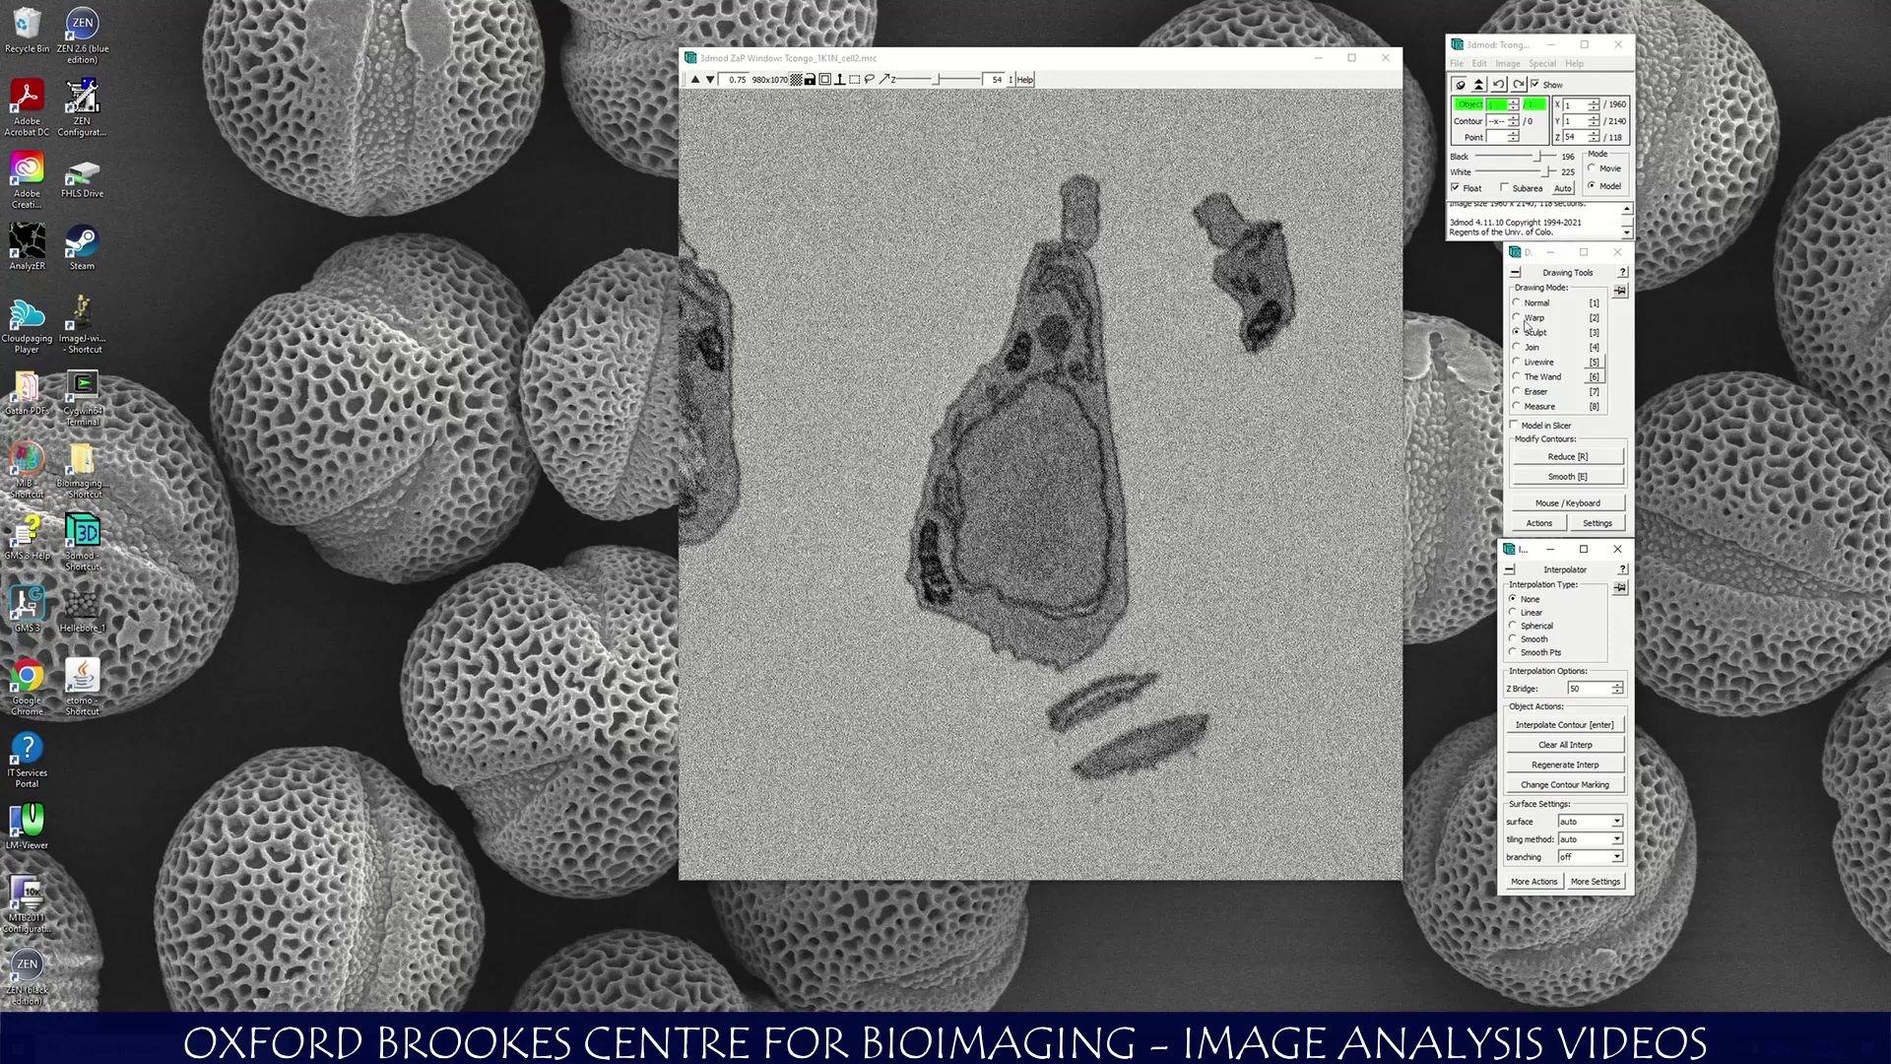
{"action": "left_click", "coordinate": [1542, 65]}
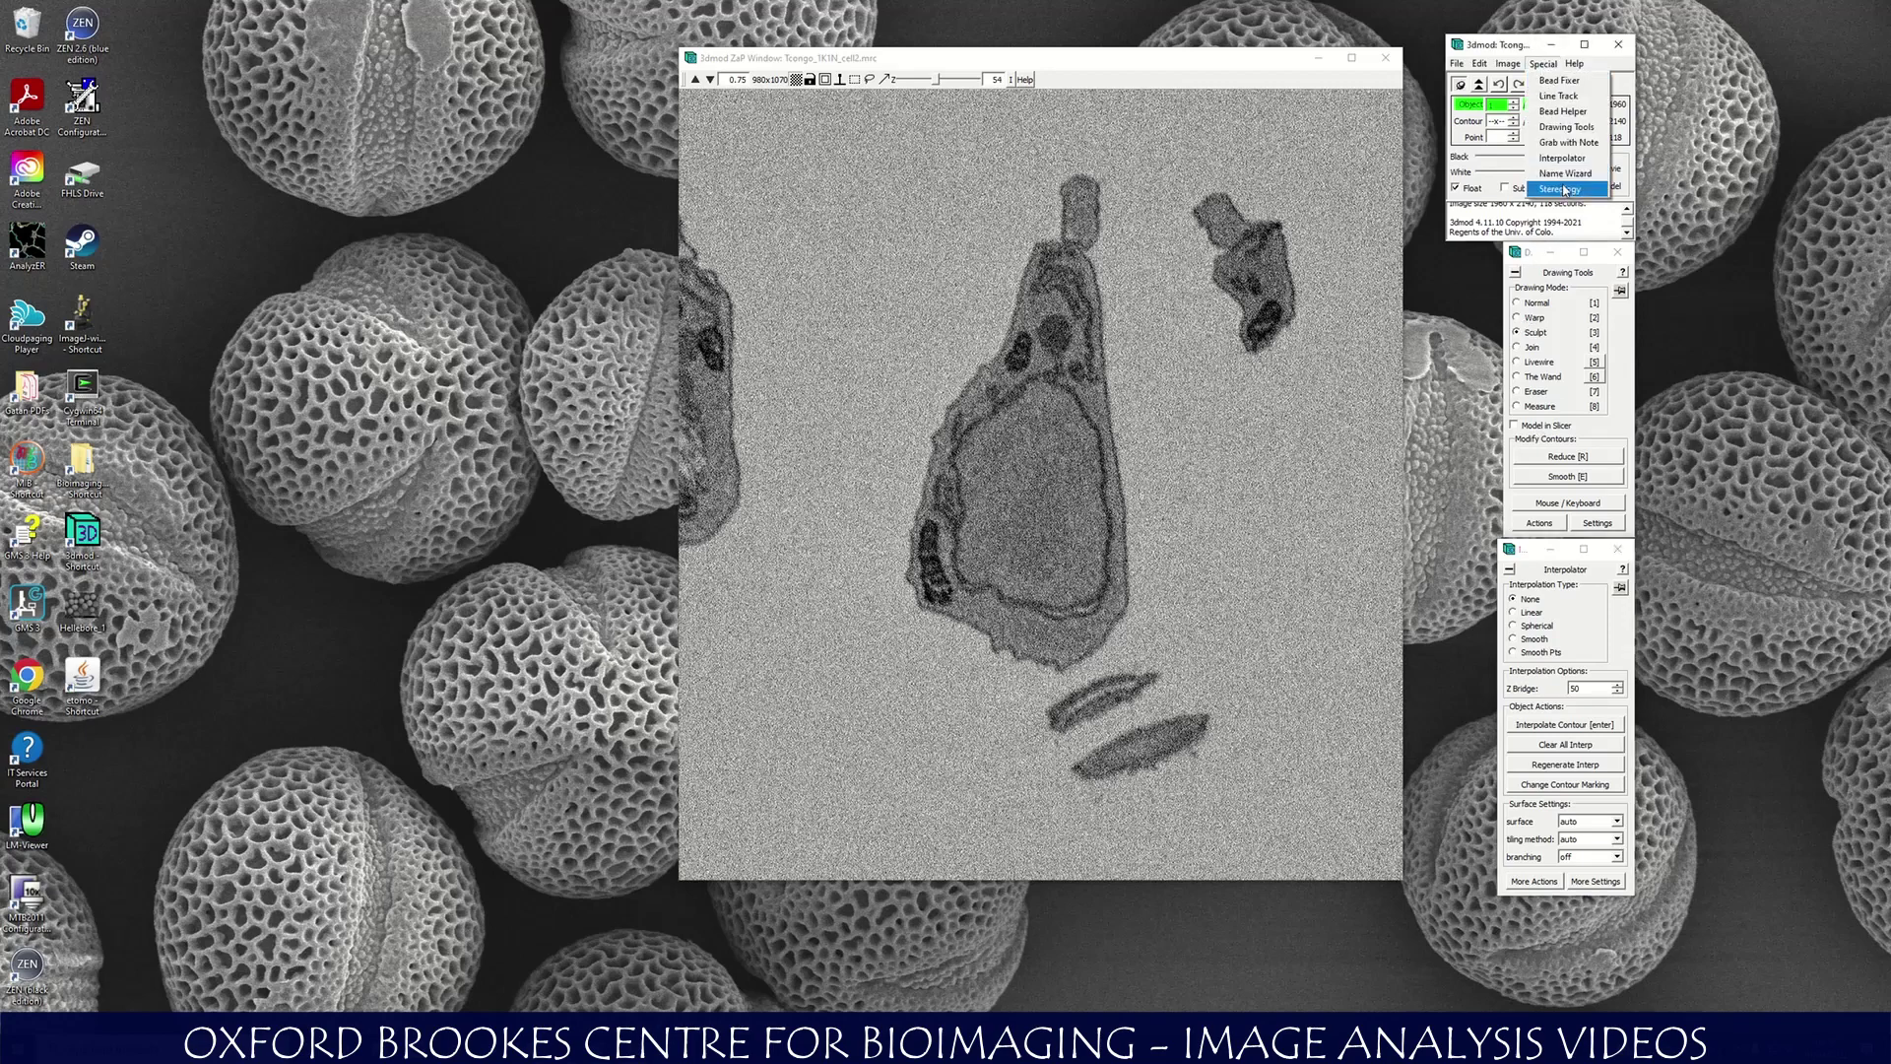
{"action": "left_click", "coordinate": [1542, 67]}
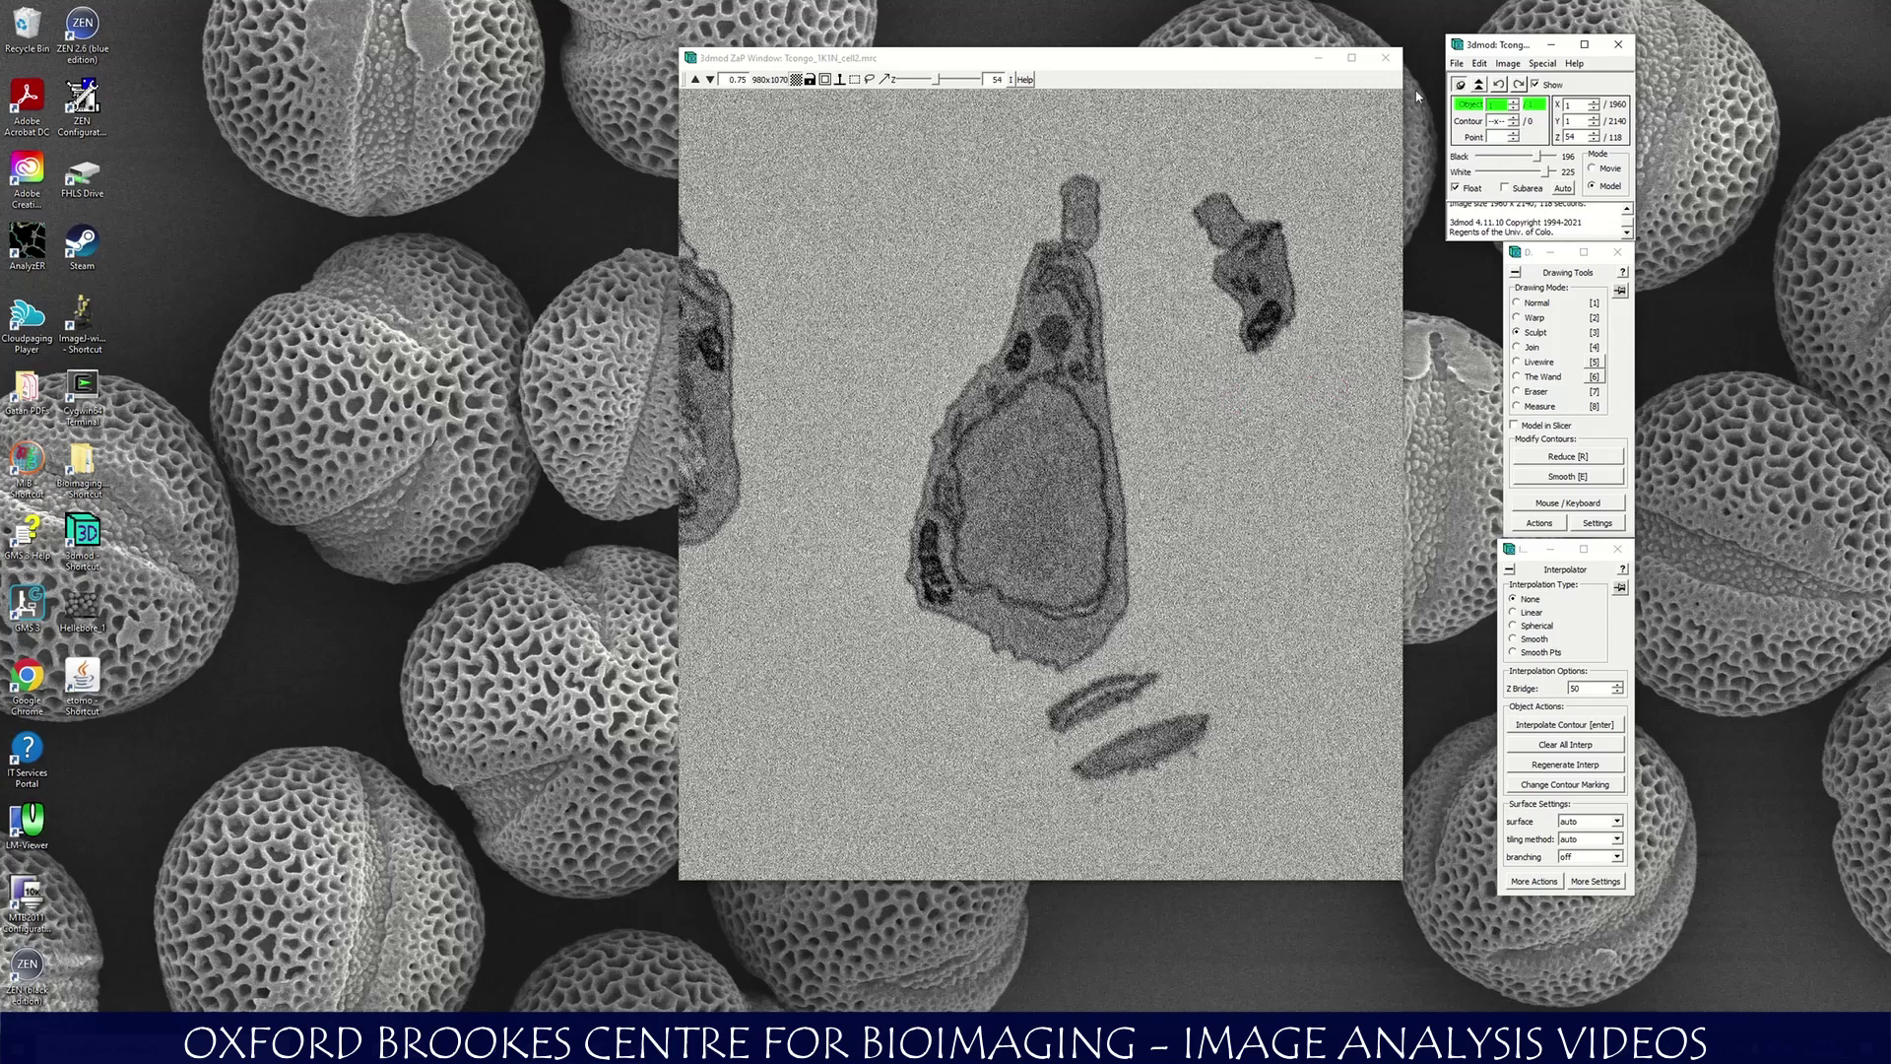
{"action": "left_click", "coordinate": [1478, 85]}
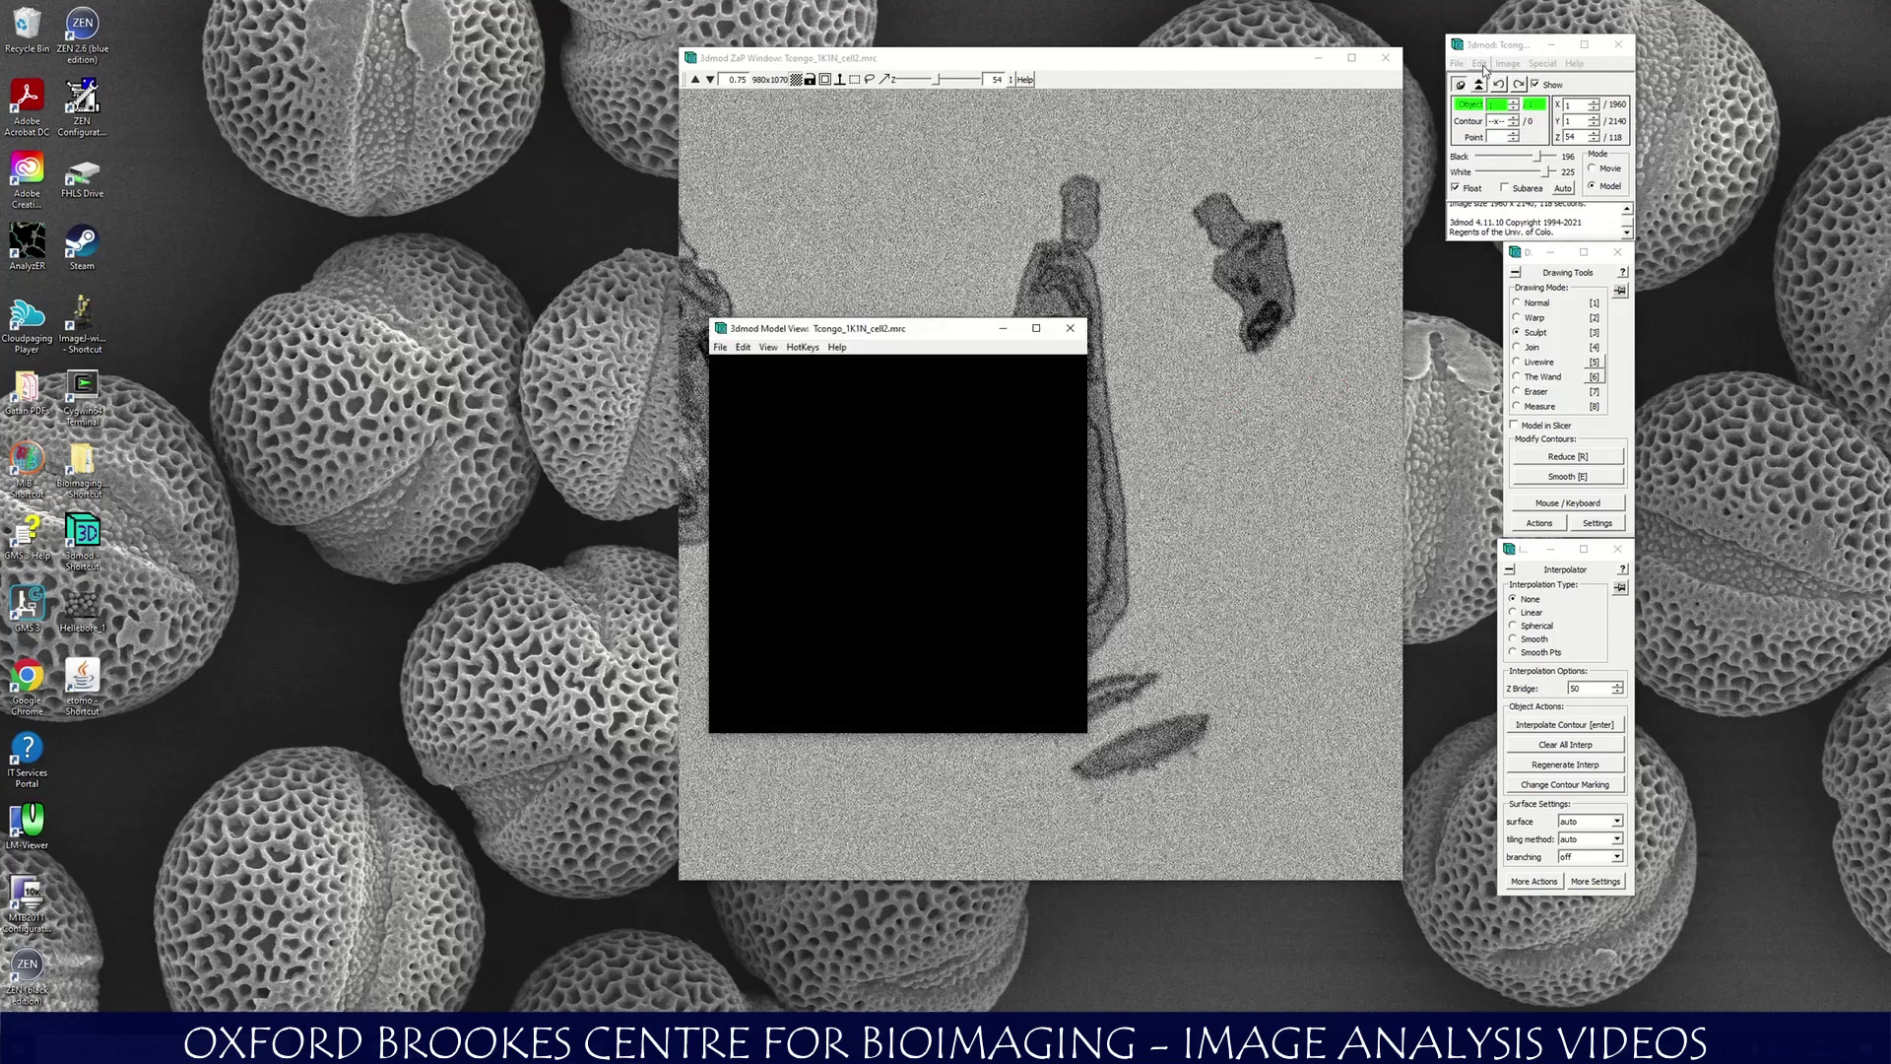
{"action": "left_click_drag", "start_coordinate": [940, 335], "coordinate": [452, 77]}
{"action": "left_click", "coordinate": [583, 70]}
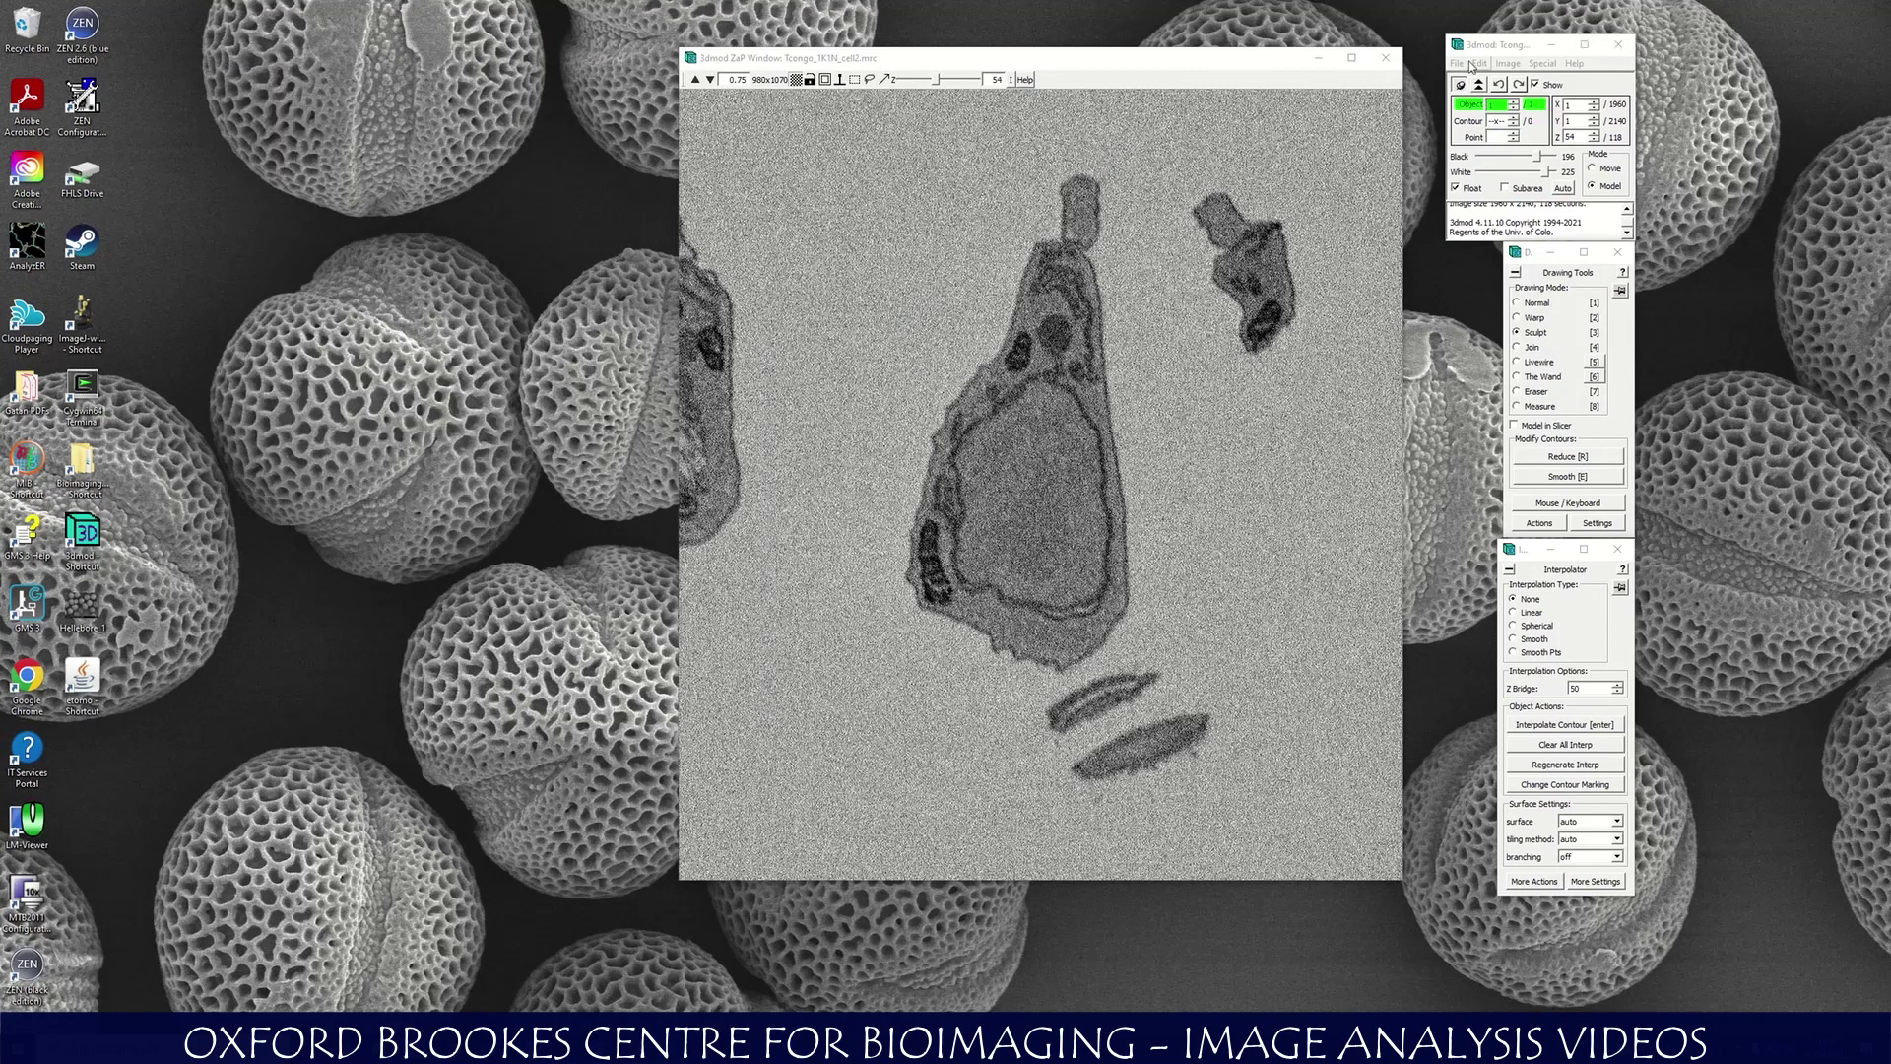
Open the Model View window, enlarge it and place it beside the image window.
{"action": "left_click", "coordinate": [1480, 64]}
{"action": "mouse_move", "coordinate": [1504, 68]}
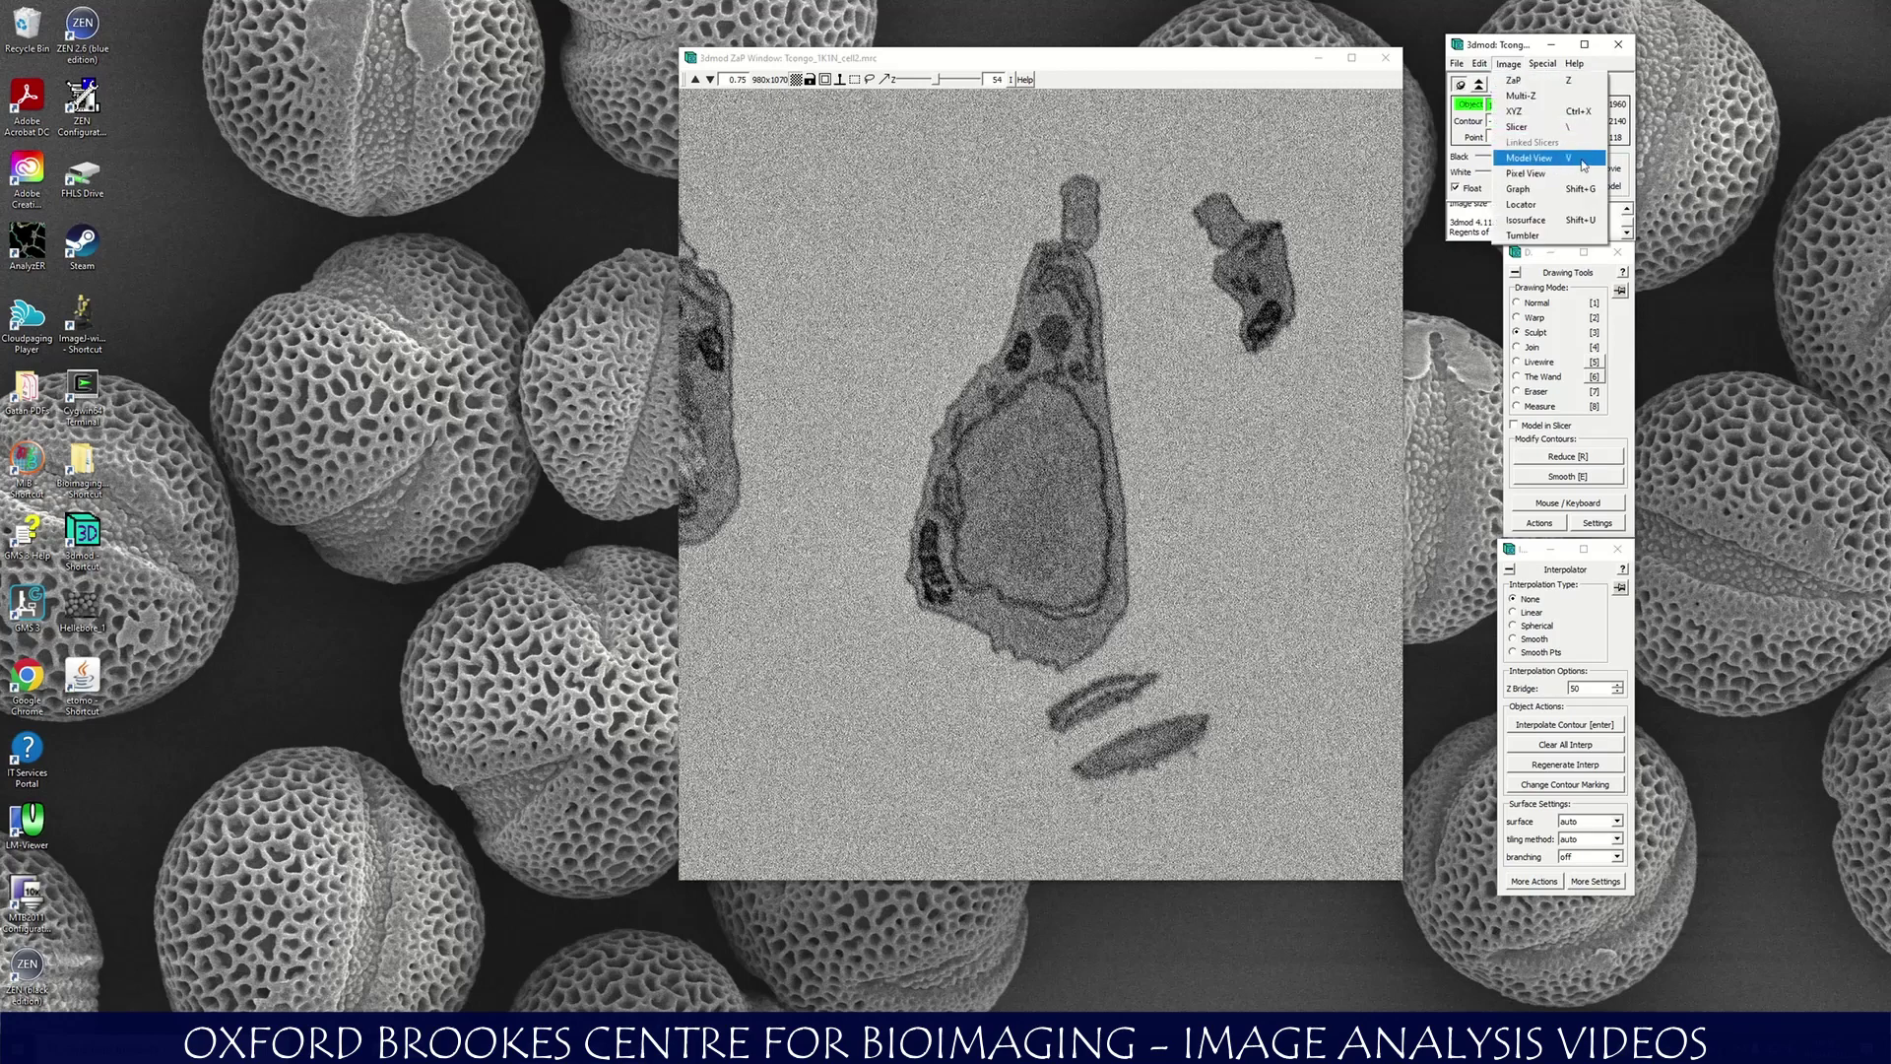
{"action": "left_click", "coordinate": [1533, 159]}
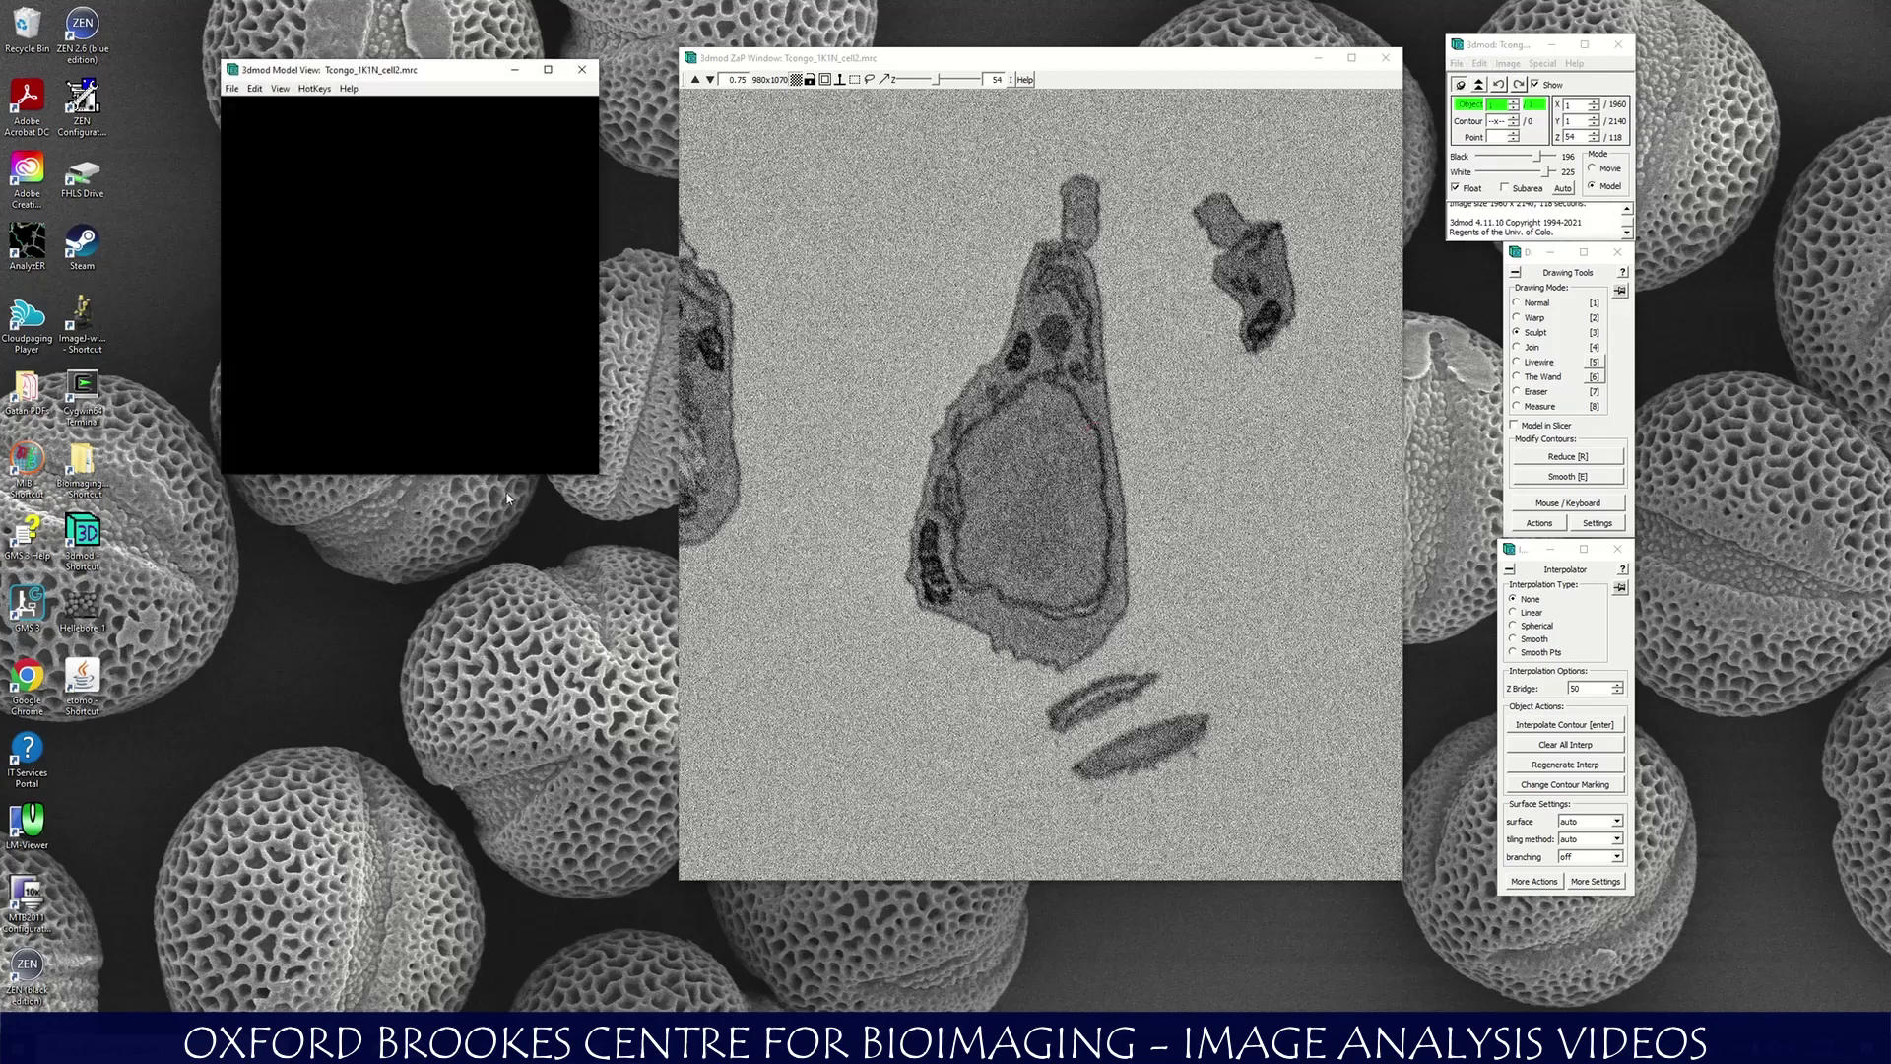
{"action": "left_click_drag", "start_coordinate": [599, 476], "coordinate": [668, 583]}
{"action": "left_click_drag", "start_coordinate": [430, 83], "coordinate": [215, 39]}
{"action": "left_click_drag", "start_coordinate": [454, 539], "coordinate": [667, 711]}
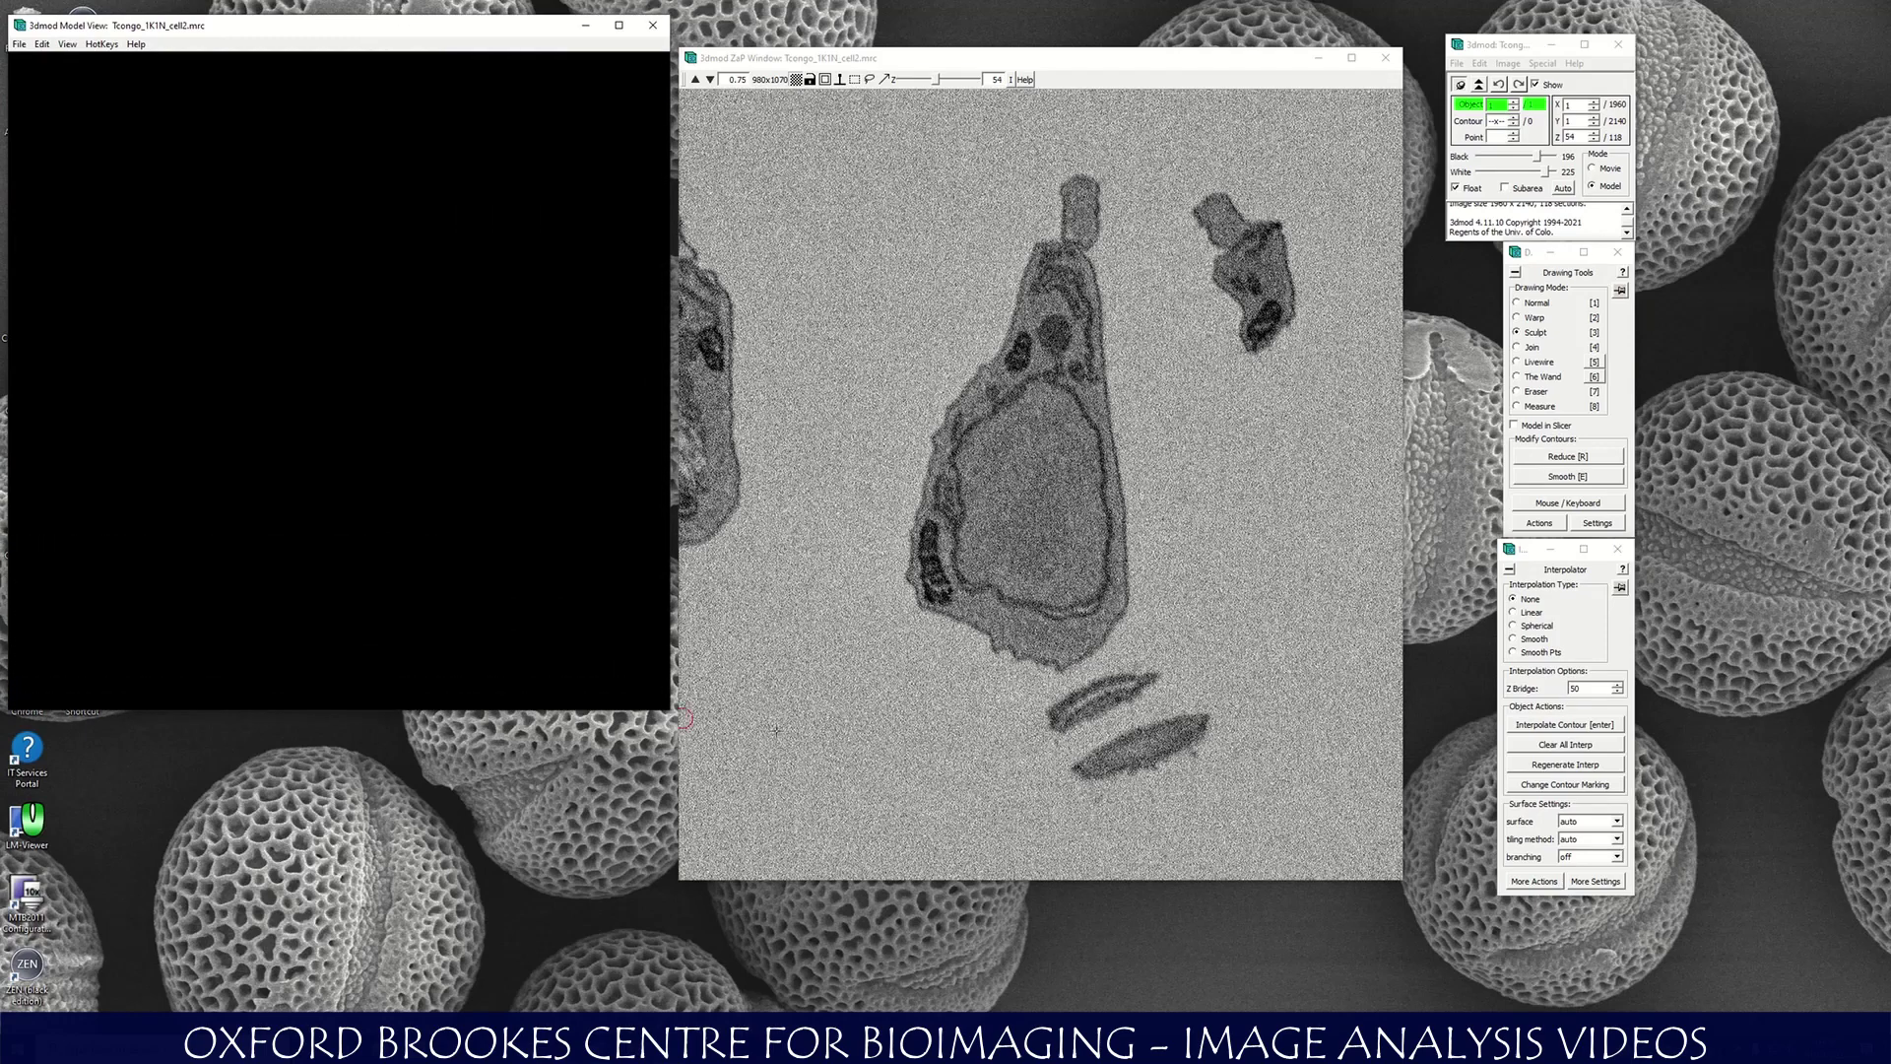
Switch to Movie mode and back to Model mode.
{"action": "left_click", "coordinate": [1593, 170]}
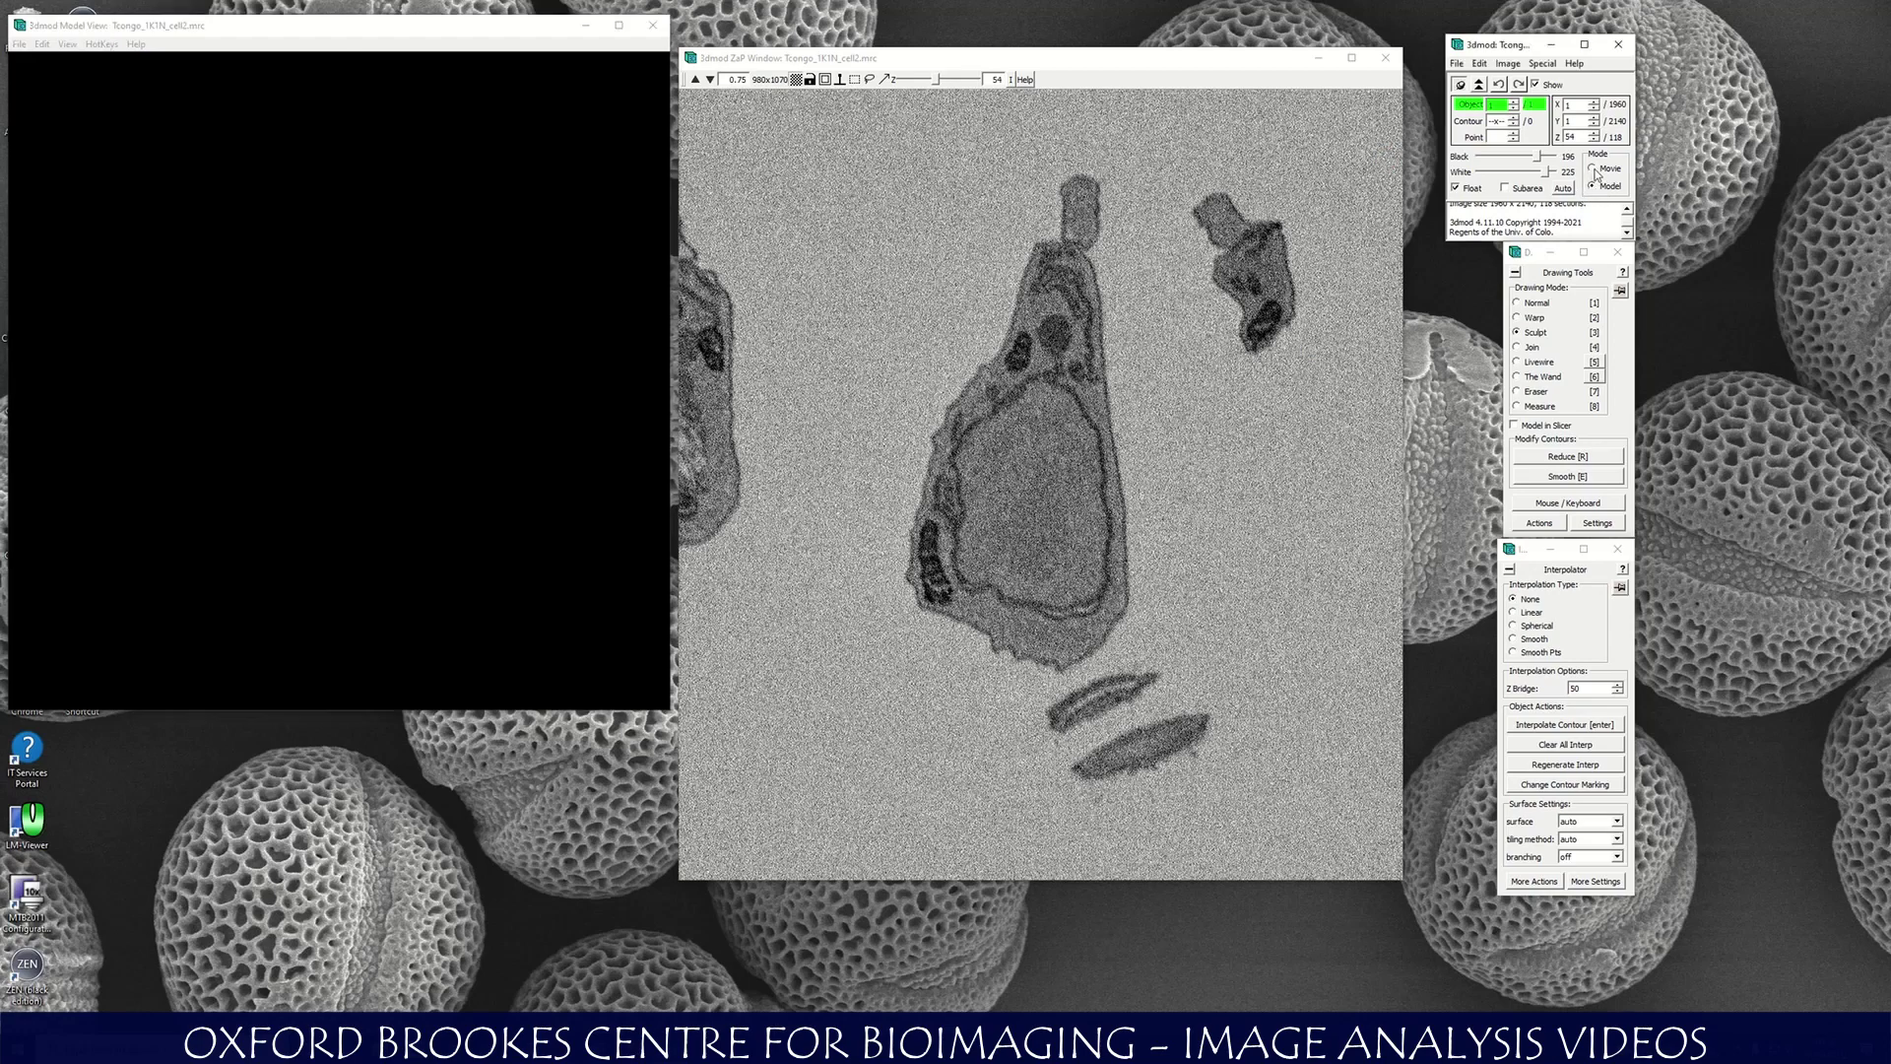
{"action": "left_click", "coordinate": [1594, 170]}
{"action": "left_click", "coordinate": [1593, 187]}
Name object 1 Nucleus and set the fill transparency of its contours to about 55 in the object properties.
{"action": "left_click", "coordinate": [1480, 64]}
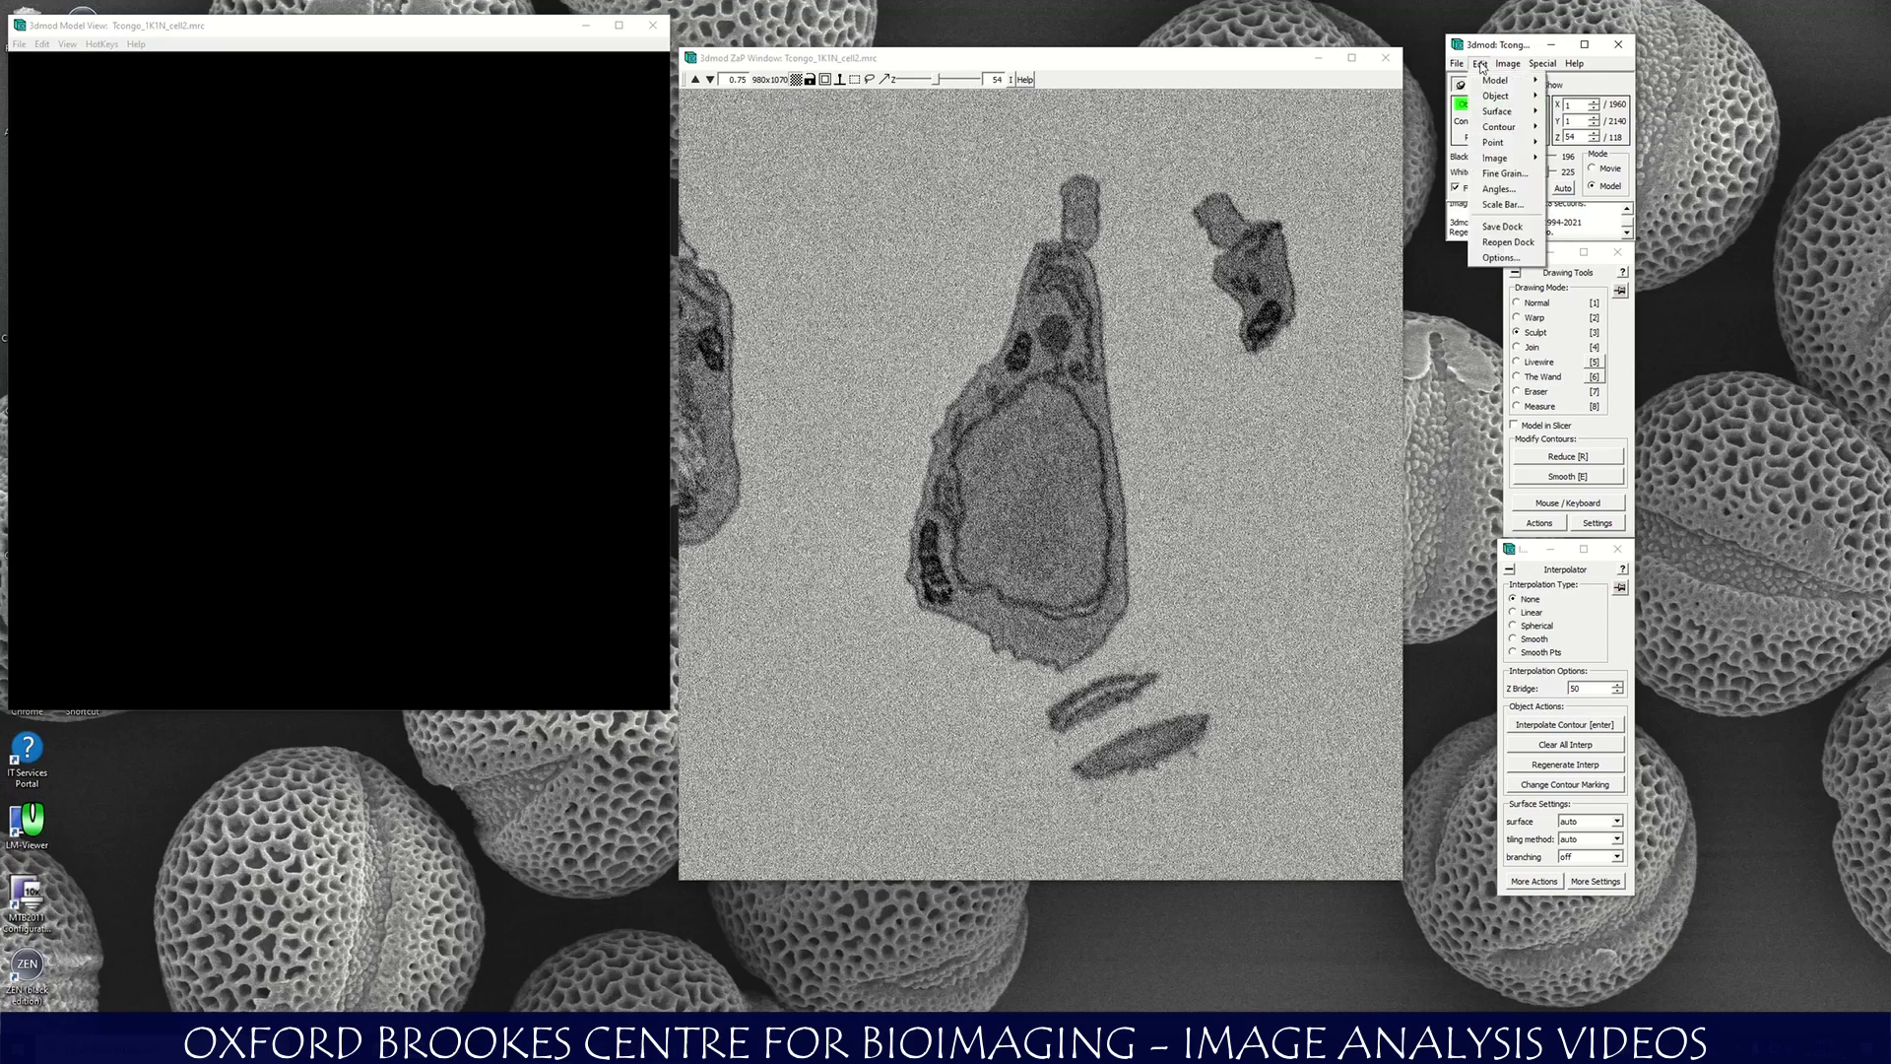
{"action": "mouse_move", "coordinate": [1493, 97]}
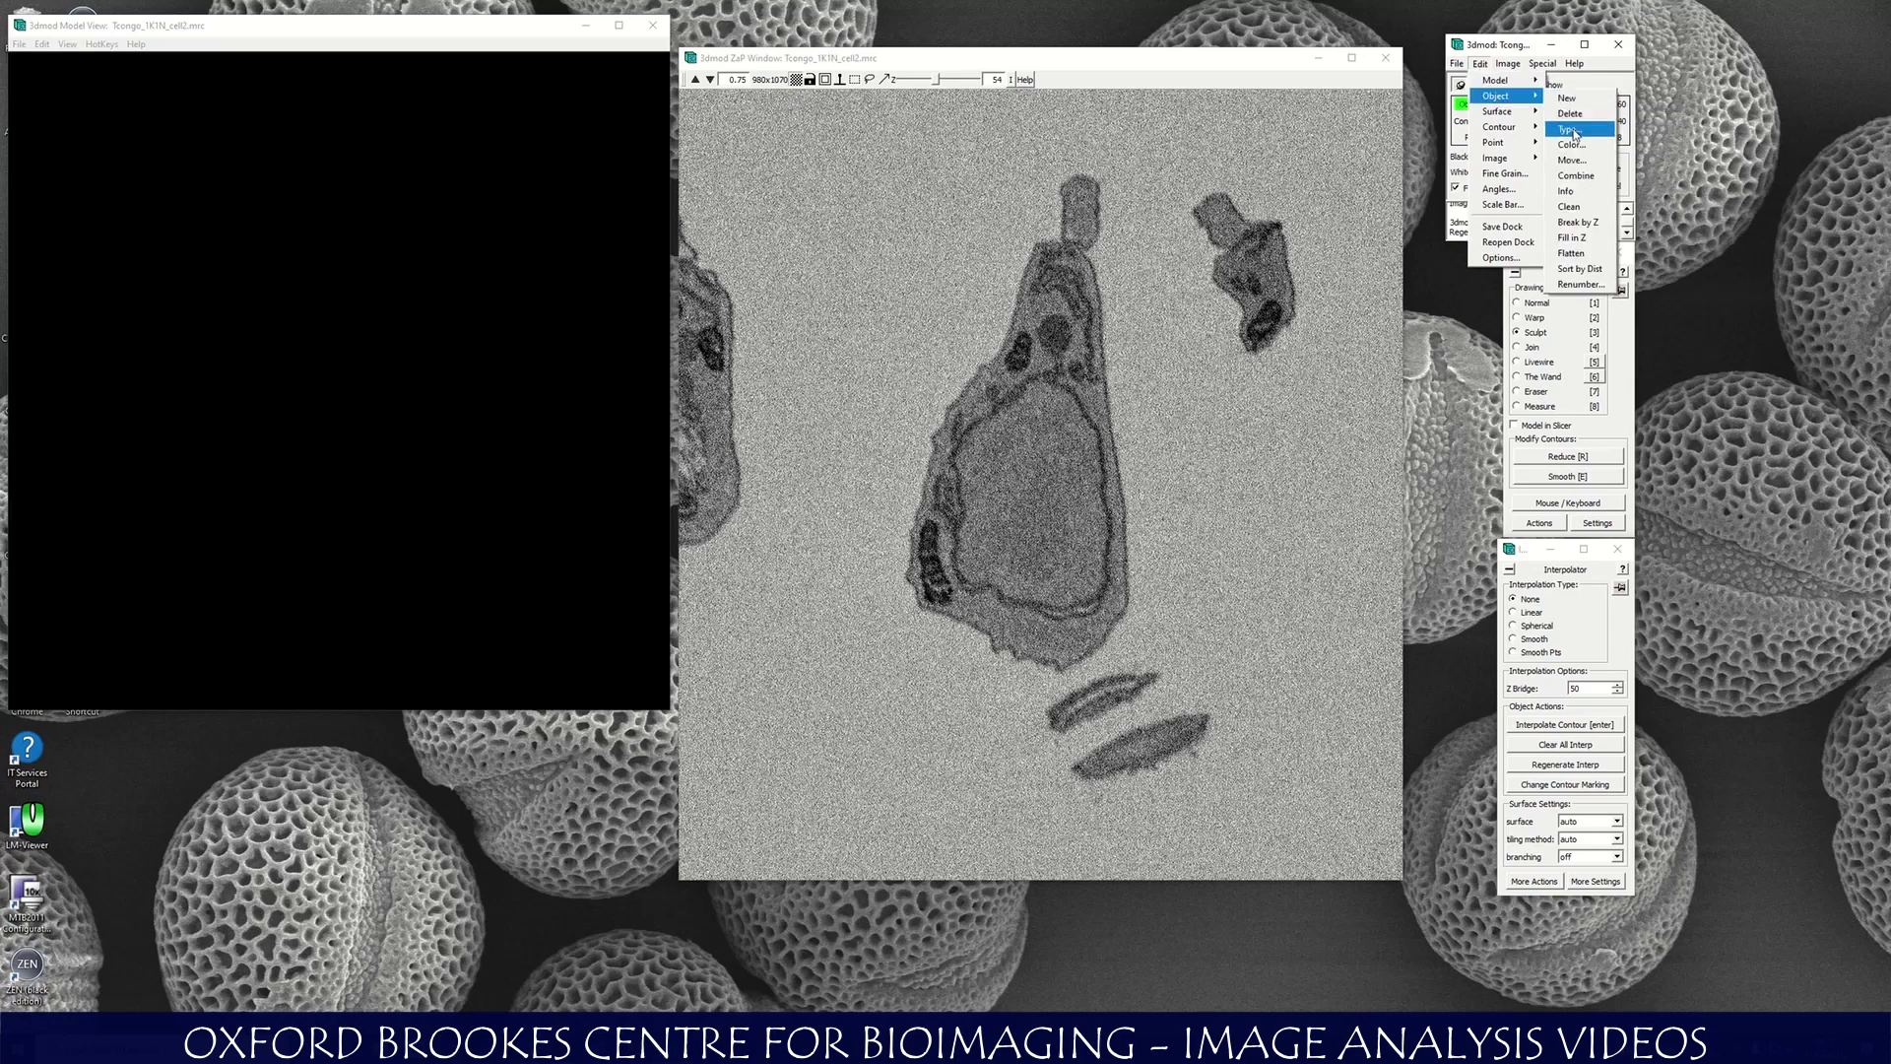
{"action": "left_click", "coordinate": [1574, 132]}
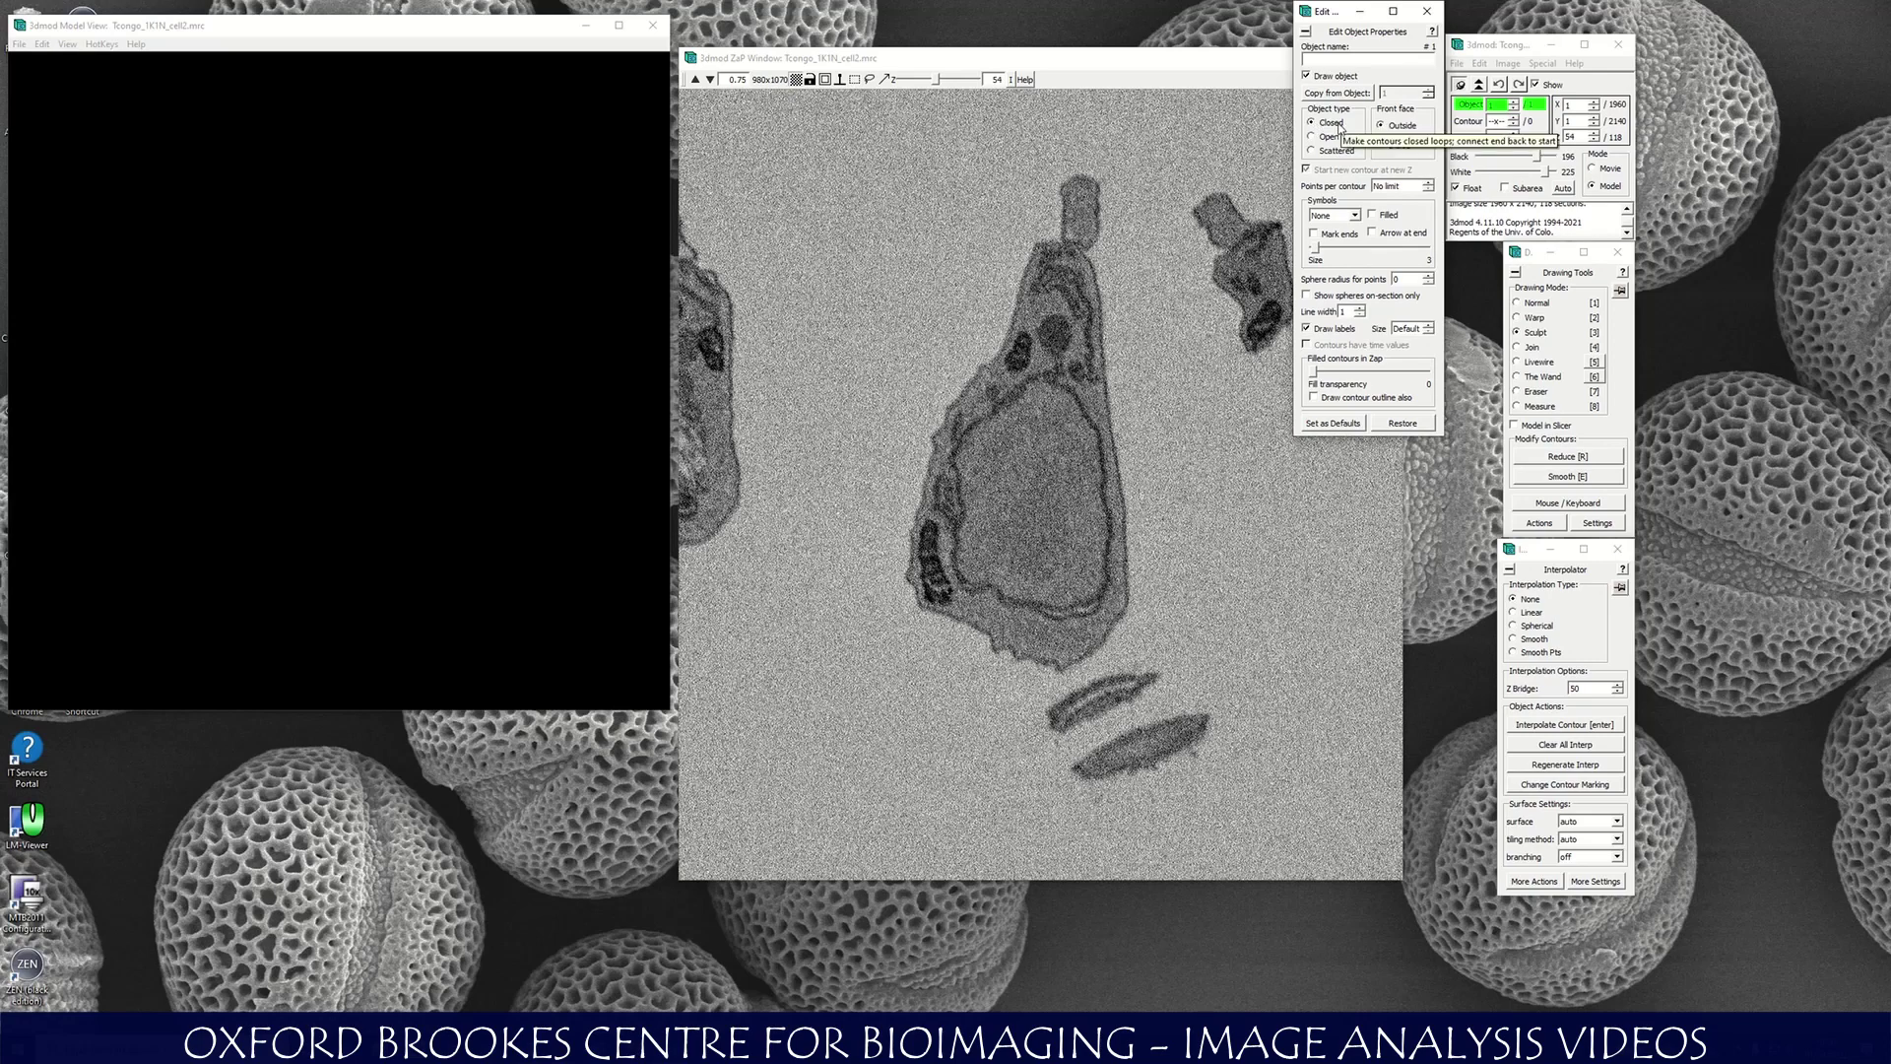
{"action": "left_click", "coordinate": [1349, 59]}
{"action": "type", "text": "Nucleus"}
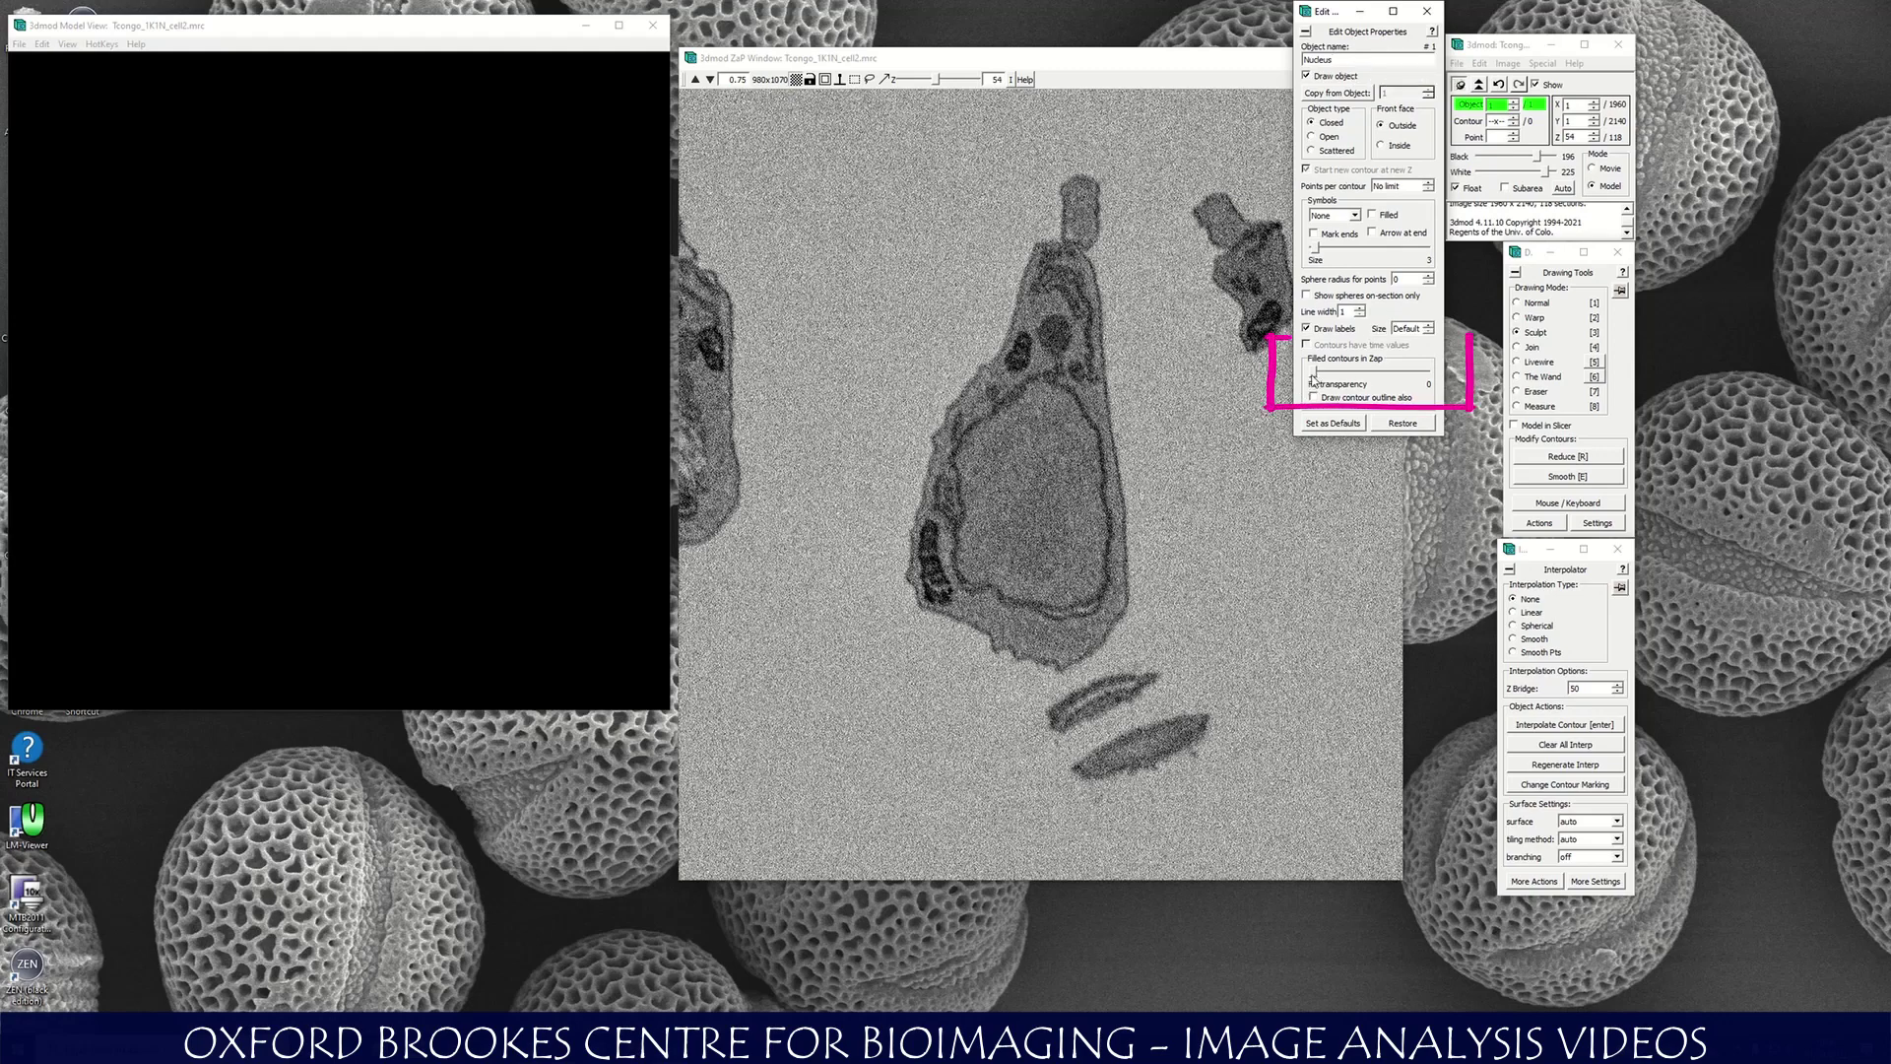
{"action": "left_click_drag", "start_coordinate": [1313, 374], "coordinate": [1379, 378]}
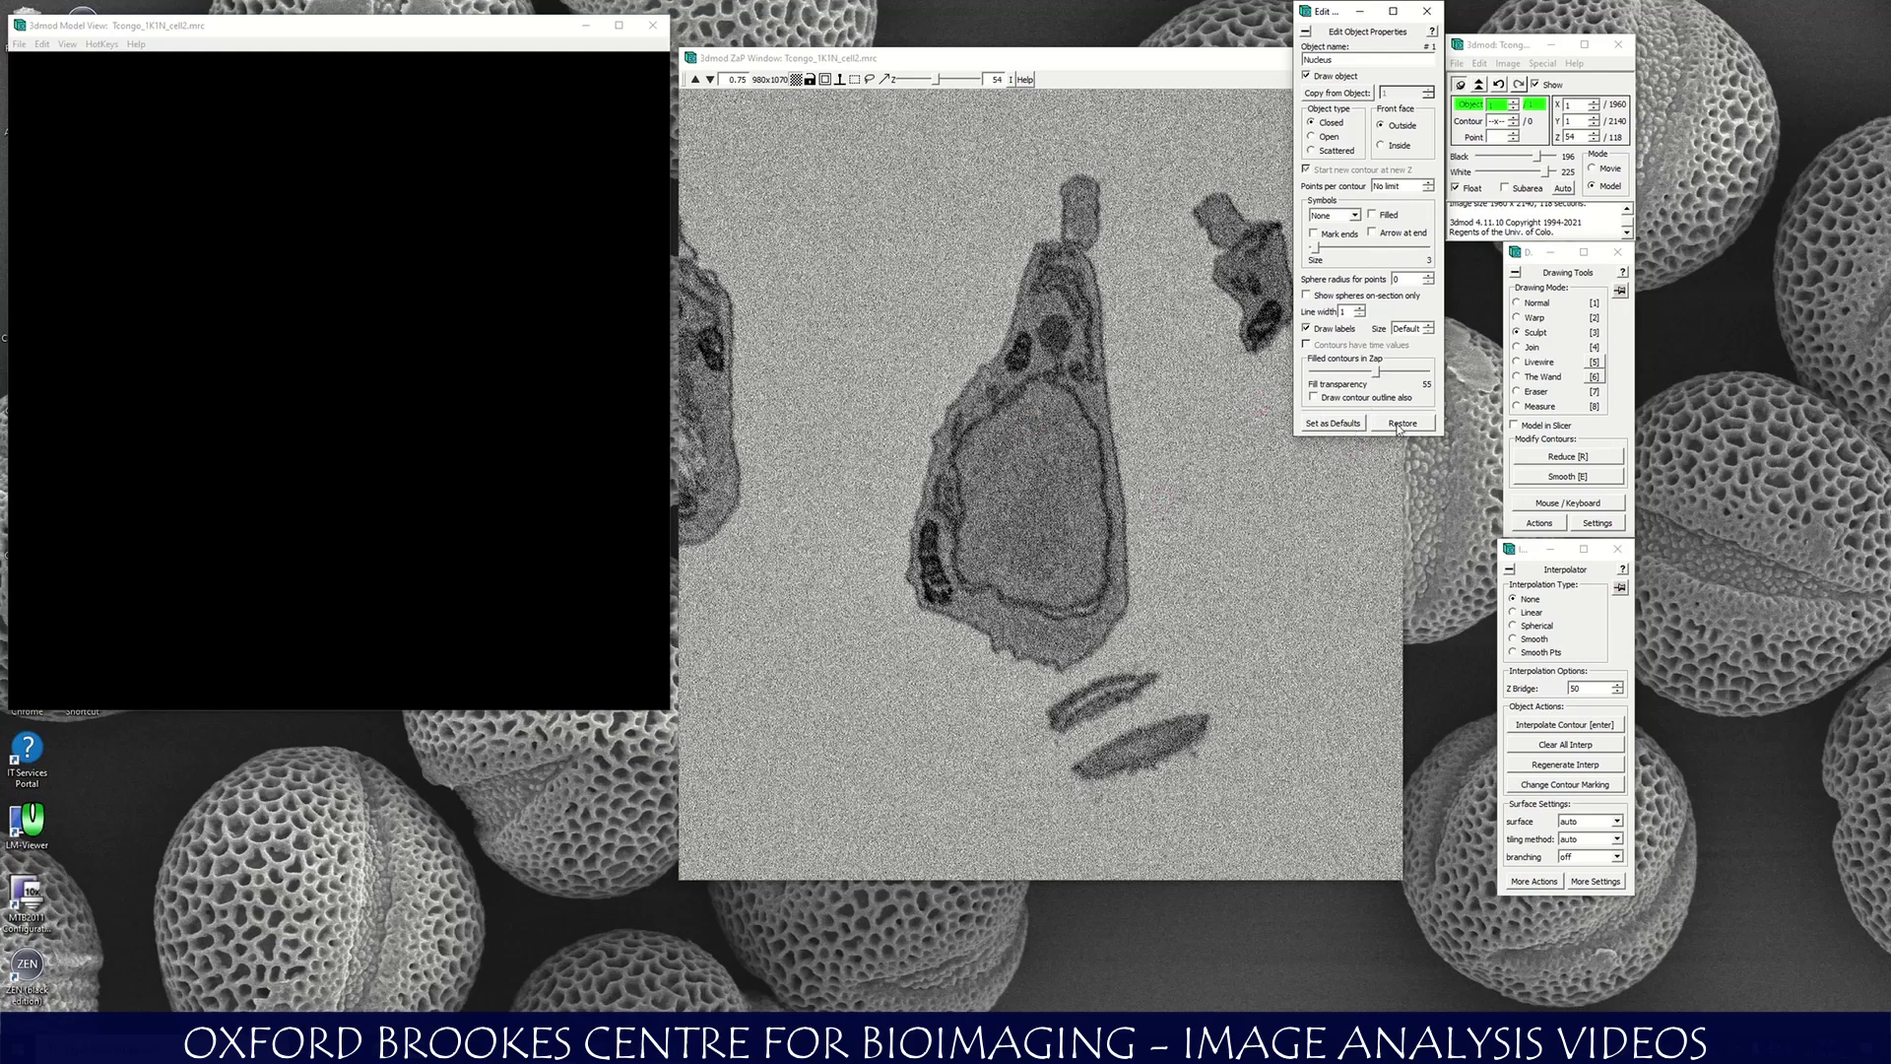
{"action": "left_click_drag", "start_coordinate": [1377, 374], "coordinate": [1383, 375]}
{"action": "left_click", "coordinate": [1429, 14]}
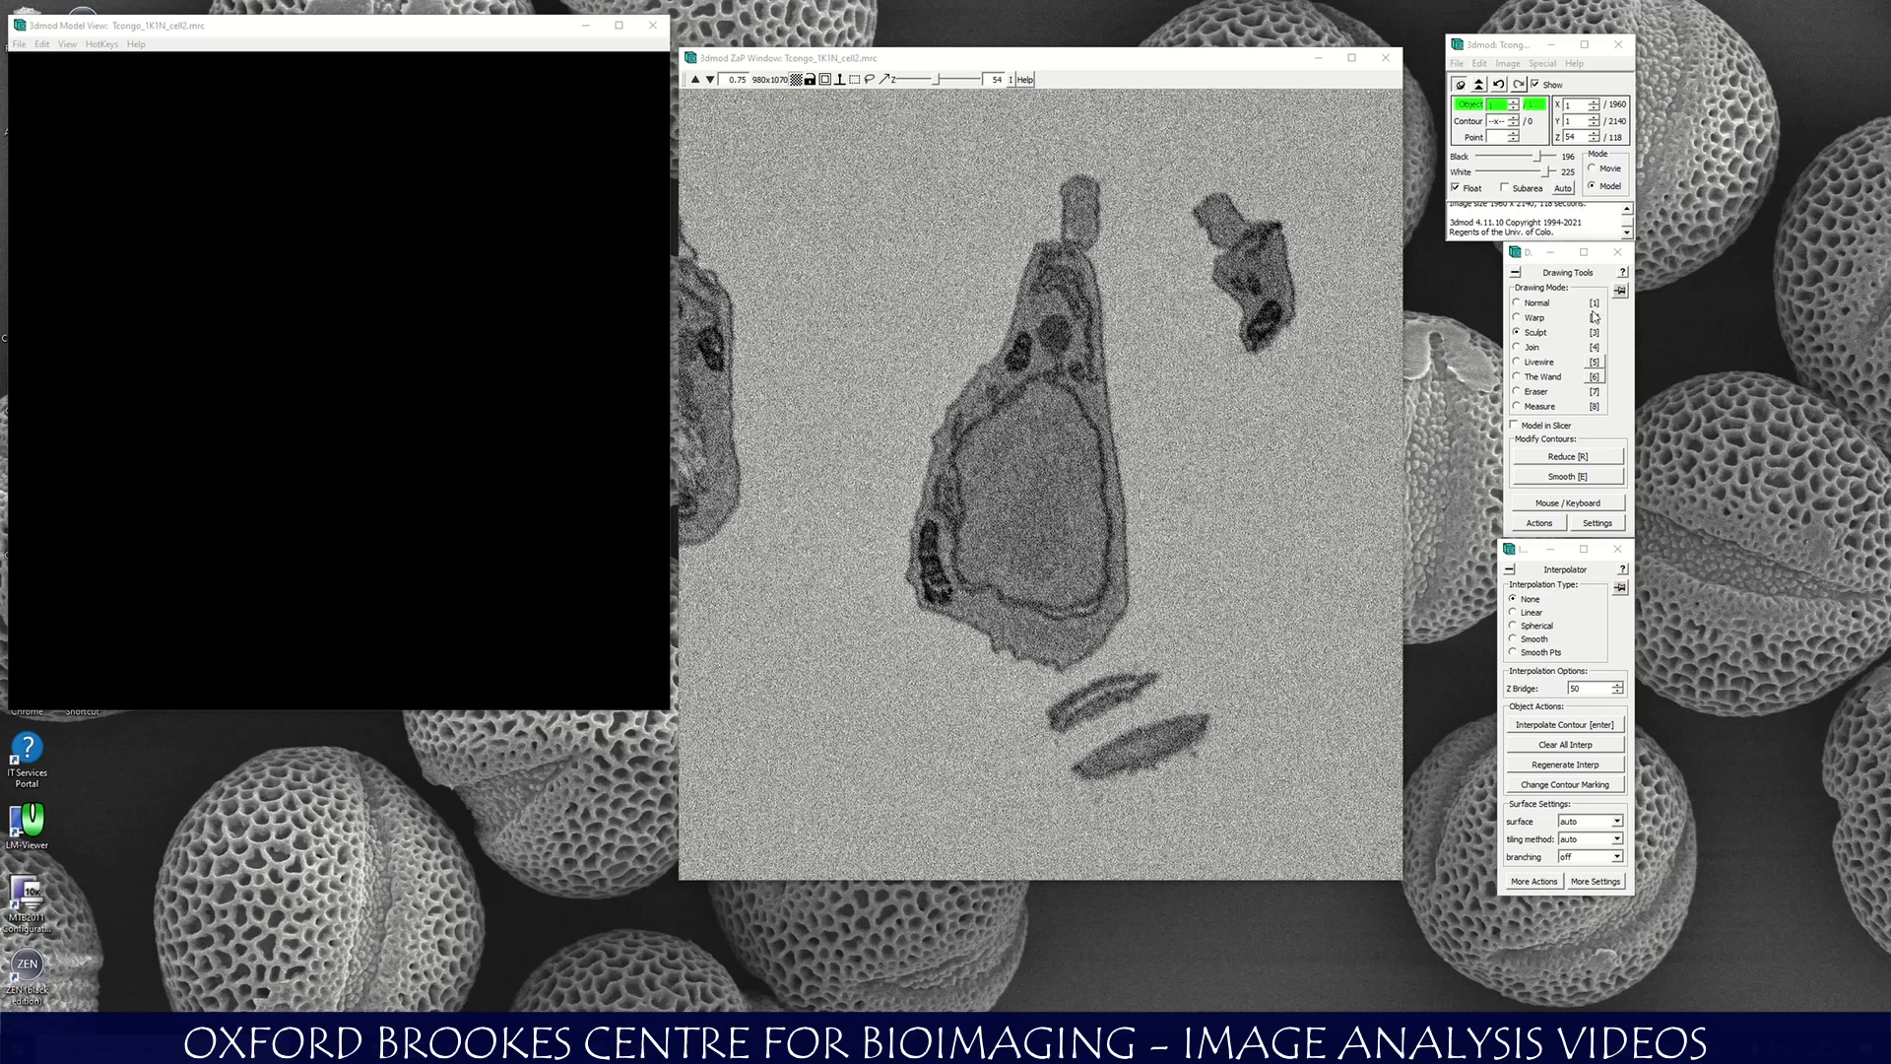
Draw a closed contour around the nucleus of the central cell on section 54 in Normal drawing mode.
{"action": "left_click", "coordinate": [1518, 305]}
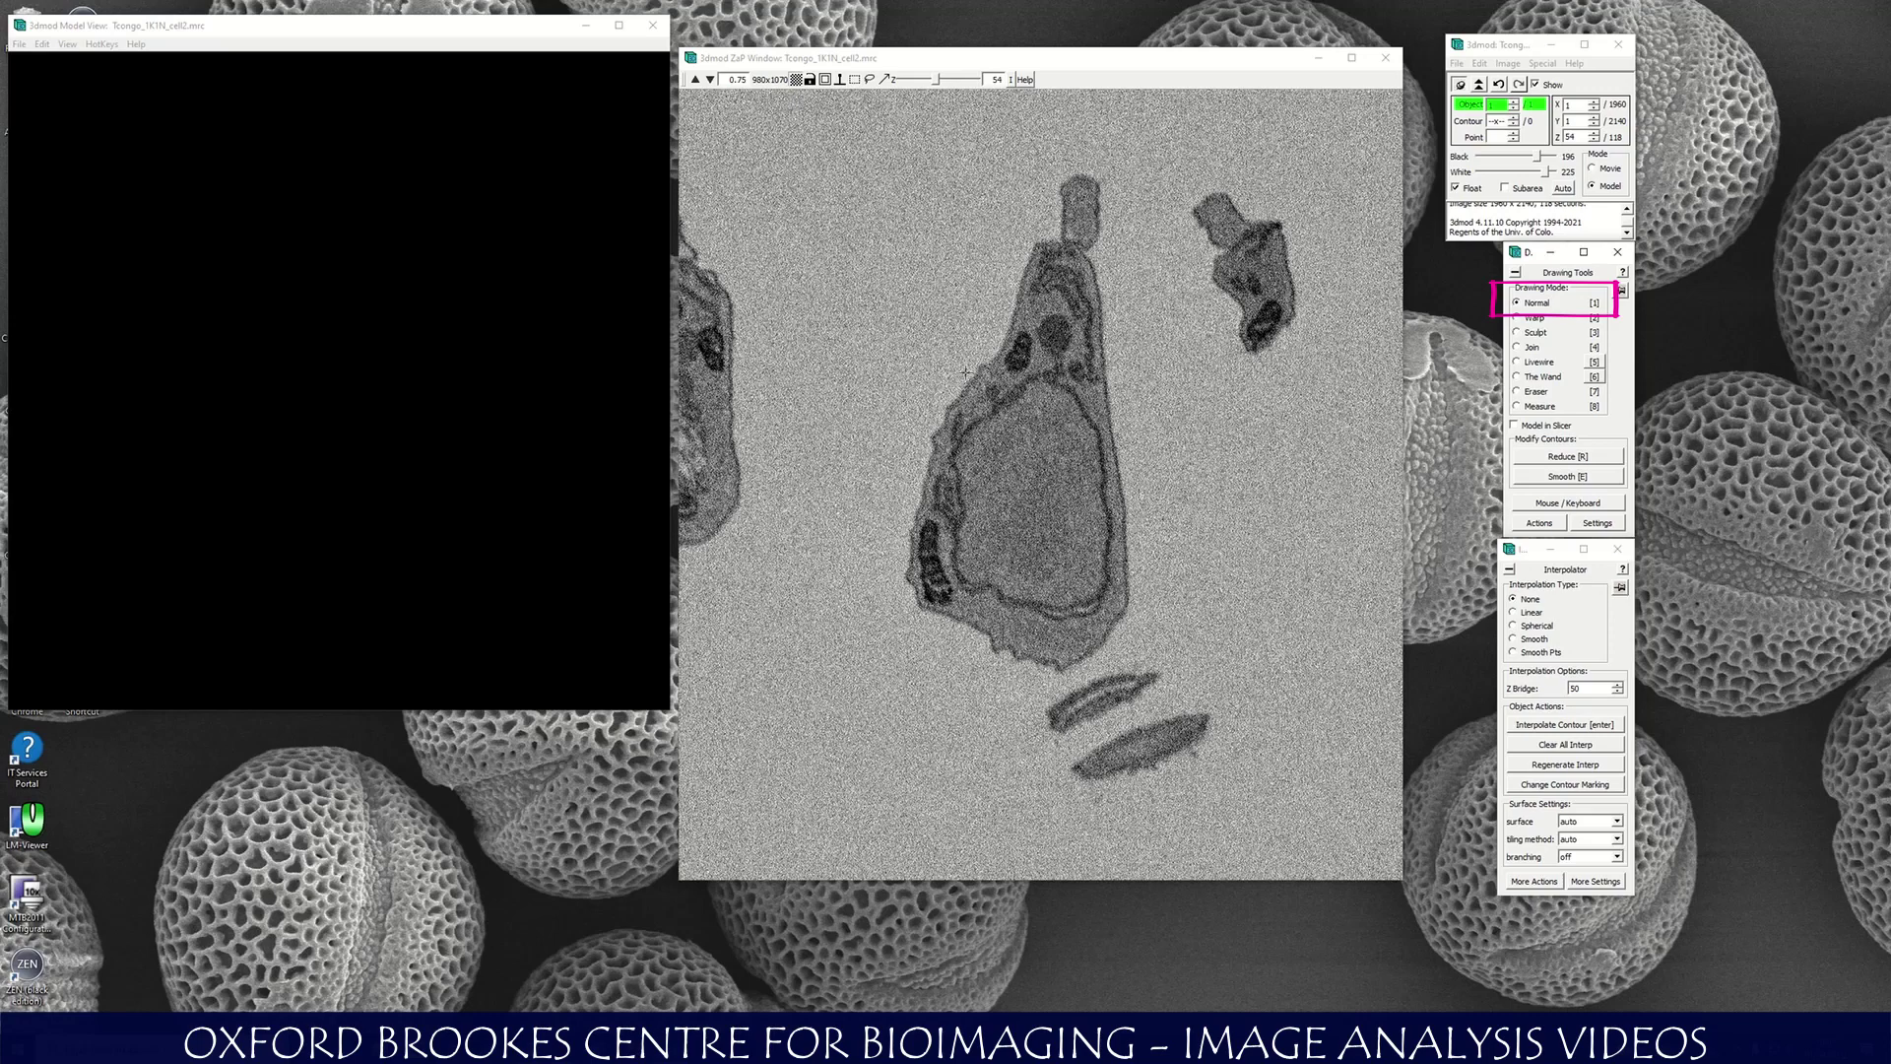
{"action": "middle_click", "coordinate": [1029, 378]}
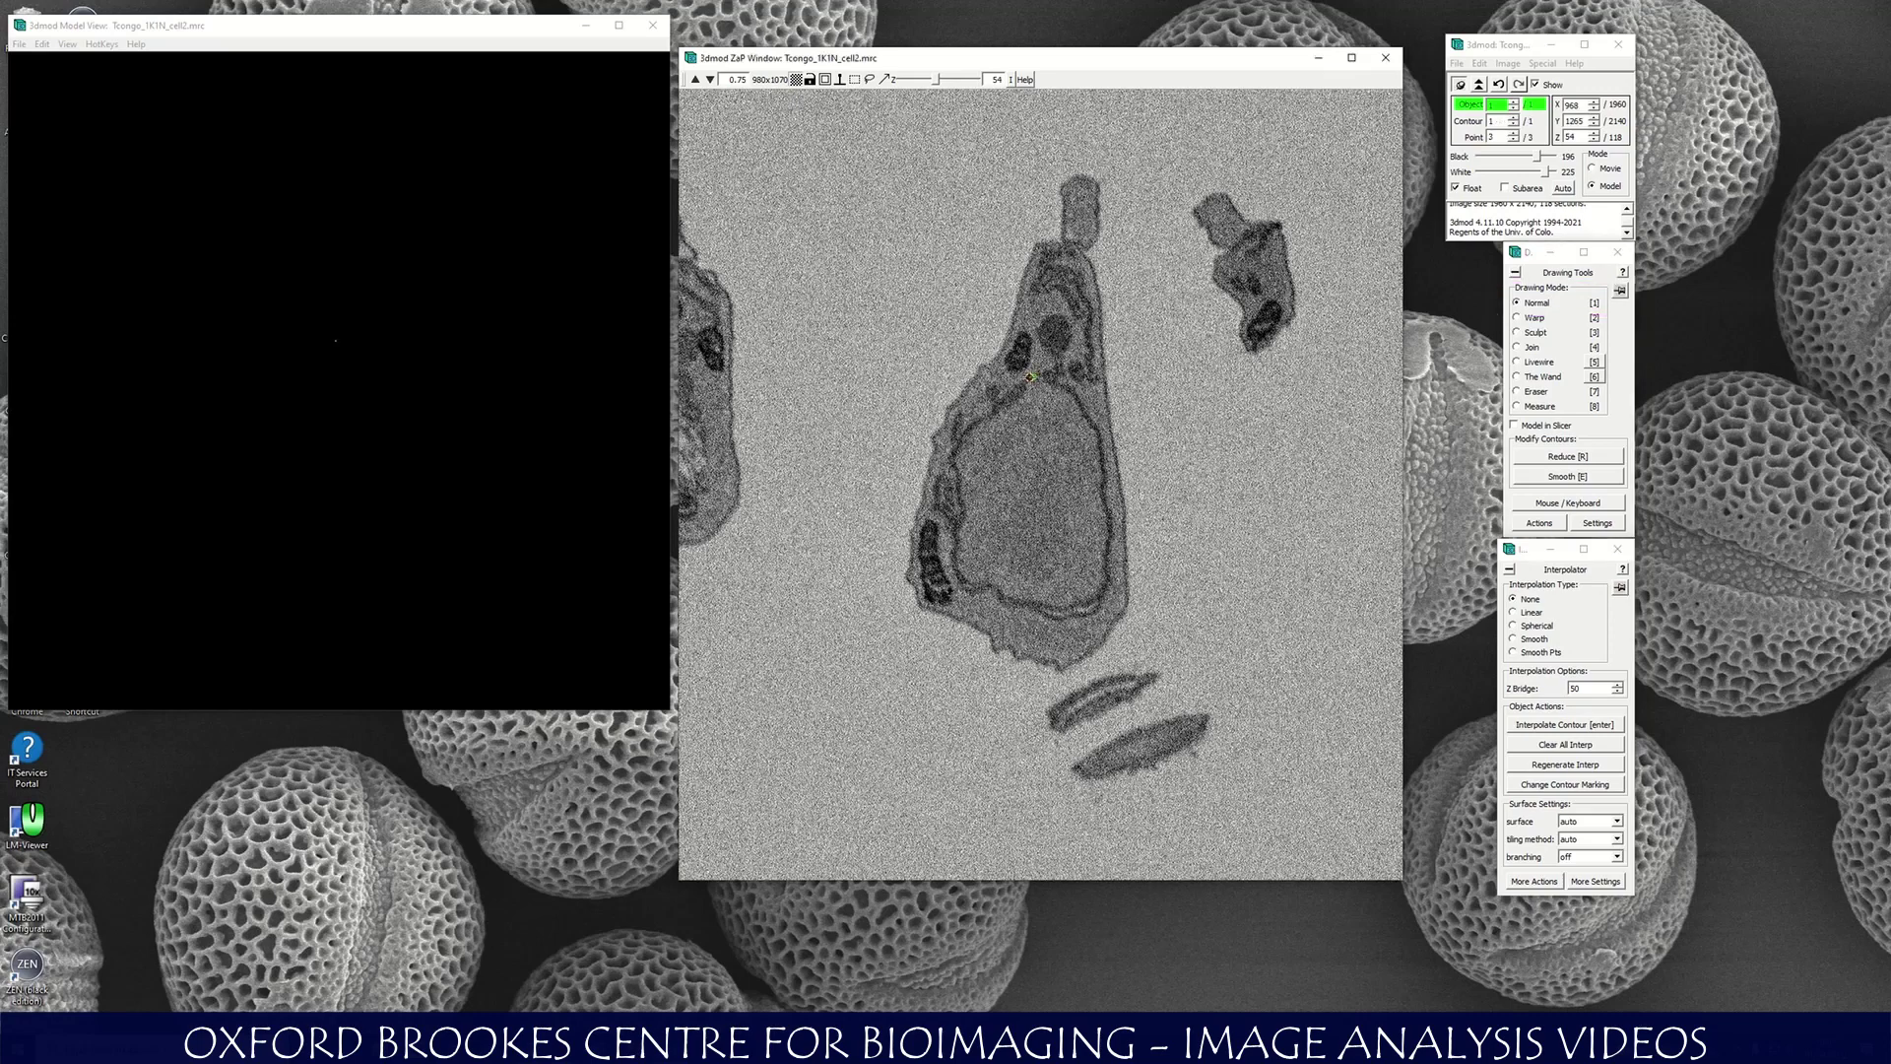
{"action": "mouse_move", "coordinate": [986, 419]}
{"action": "left_mouse_down"}
{"action": "mouse_move", "coordinate": [959, 572]}
{"action": "mouse_move", "coordinate": [1063, 615]}
{"action": "mouse_move", "coordinate": [1099, 602]}
{"action": "mouse_move", "coordinate": [1110, 550]}
{"action": "mouse_move", "coordinate": [1073, 392]}
{"action": "left_mouse_up"}
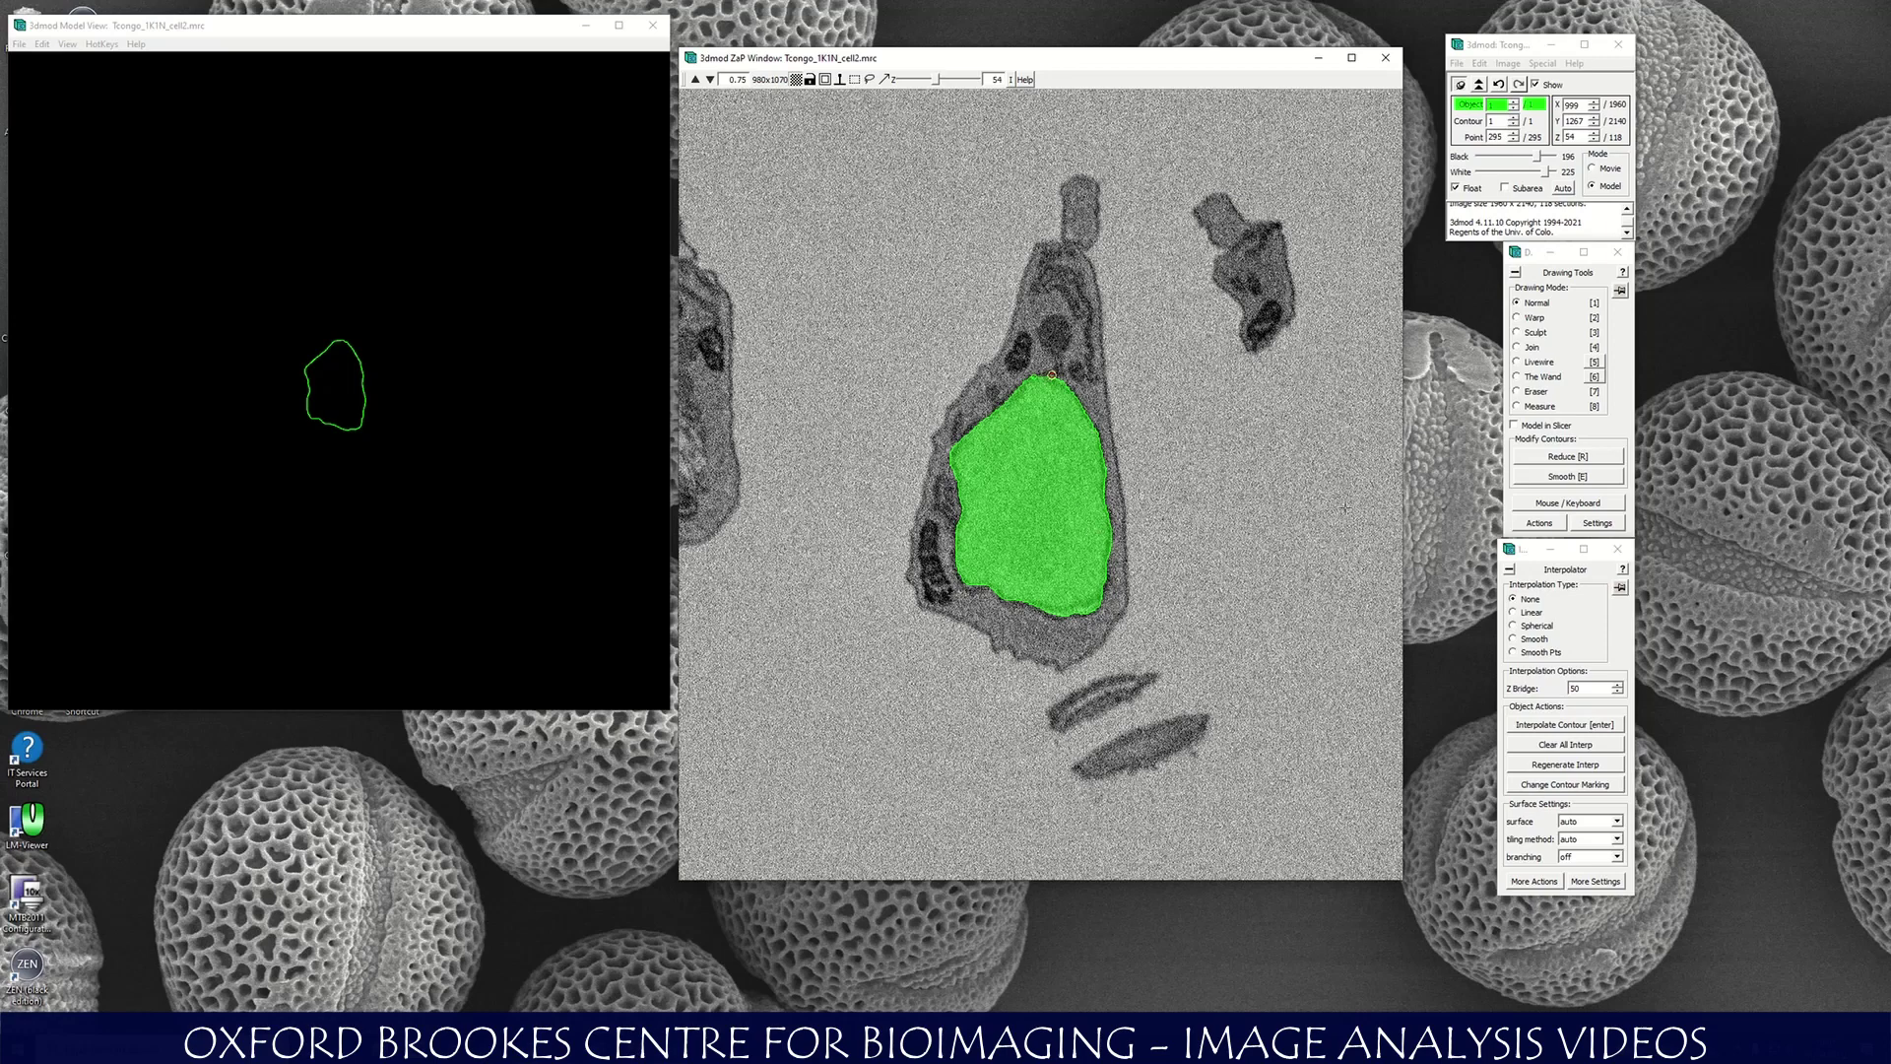
Refine the edges of the nucleus contour with the Sculpt tool, adjusting the circle size to match the nuclear boundary.
{"action": "left_click", "coordinate": [1518, 333]}
{"action": "scroll", "coordinate": [1199, 482], "scroll_direction": "up", "scroll_amount": 2, "text": "shift"}
{"action": "scroll", "coordinate": [1196, 483], "scroll_direction": "down", "scroll_amount": 1, "text": "shift"}
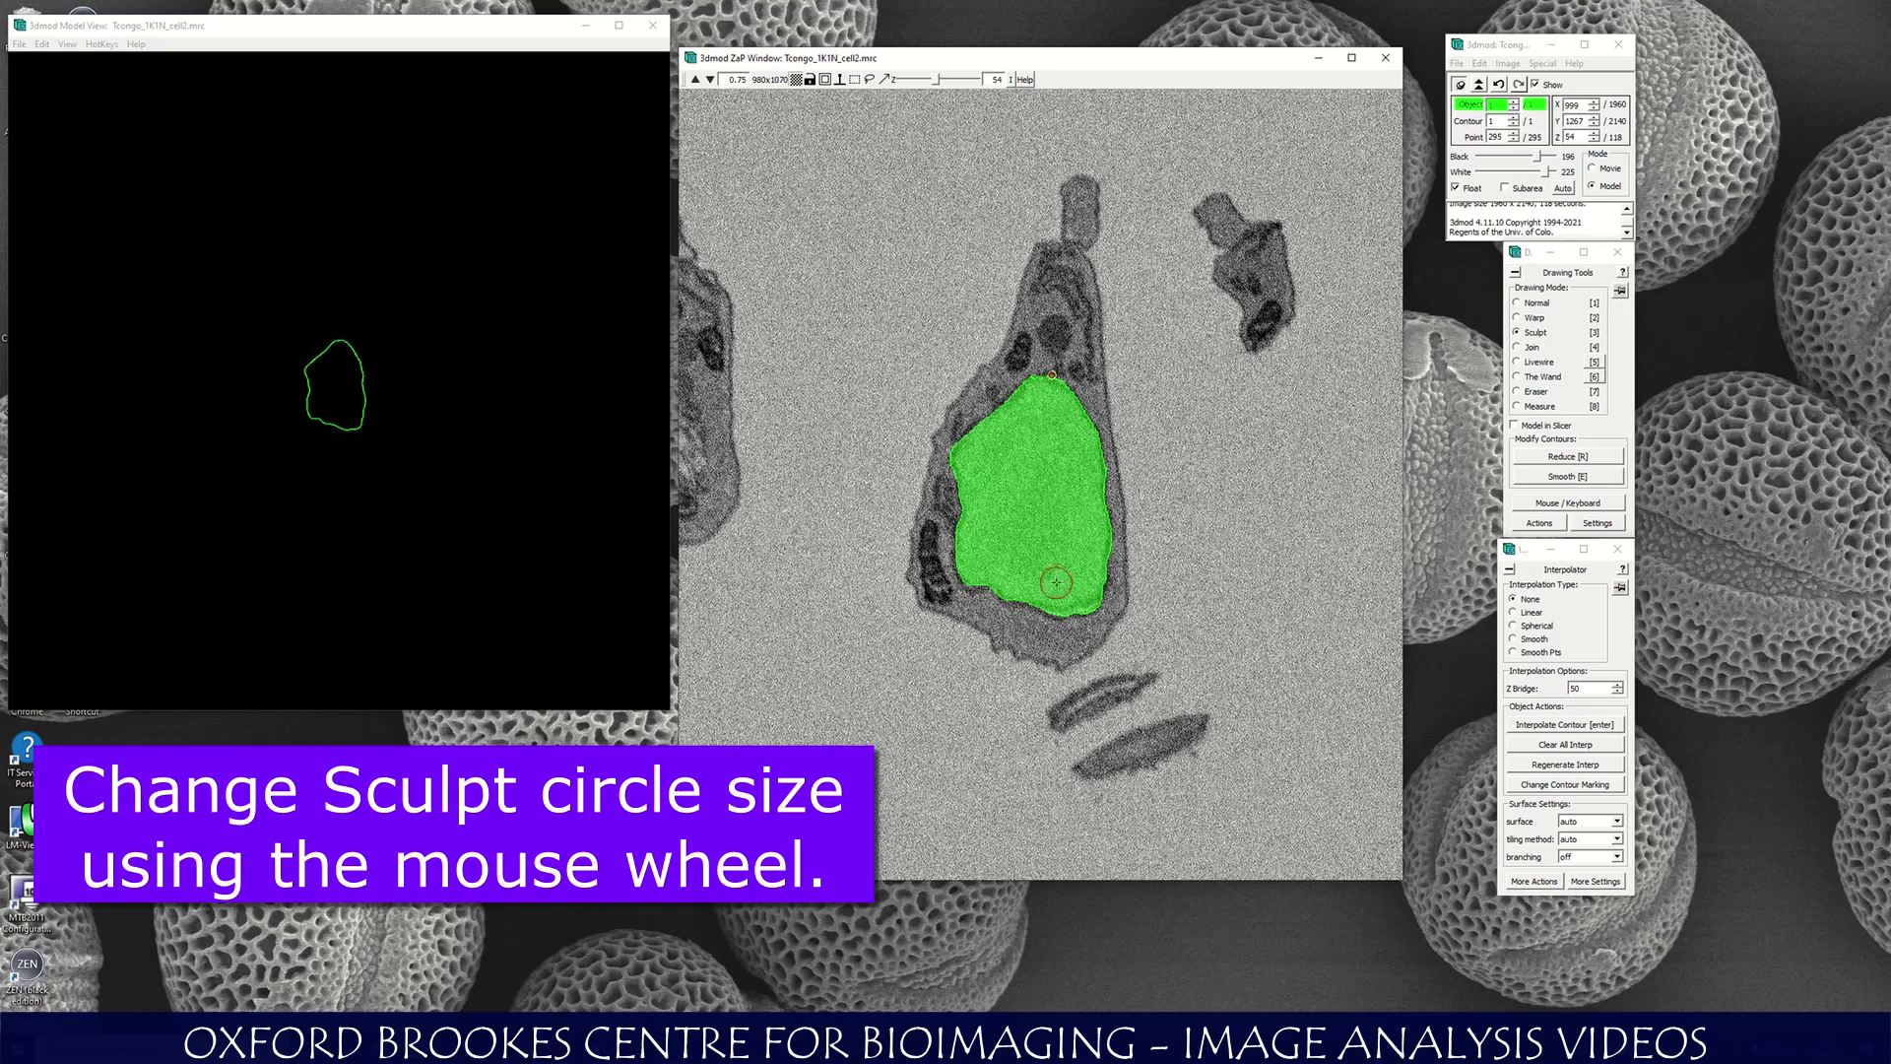
{"action": "middle_click_drag", "start_coordinate": [1055, 594], "coordinate": [1016, 586]}
{"action": "middle_click_drag", "start_coordinate": [1017, 587], "coordinate": [973, 571]}
{"action": "left_click_drag", "start_coordinate": [973, 572], "coordinate": [968, 562]}
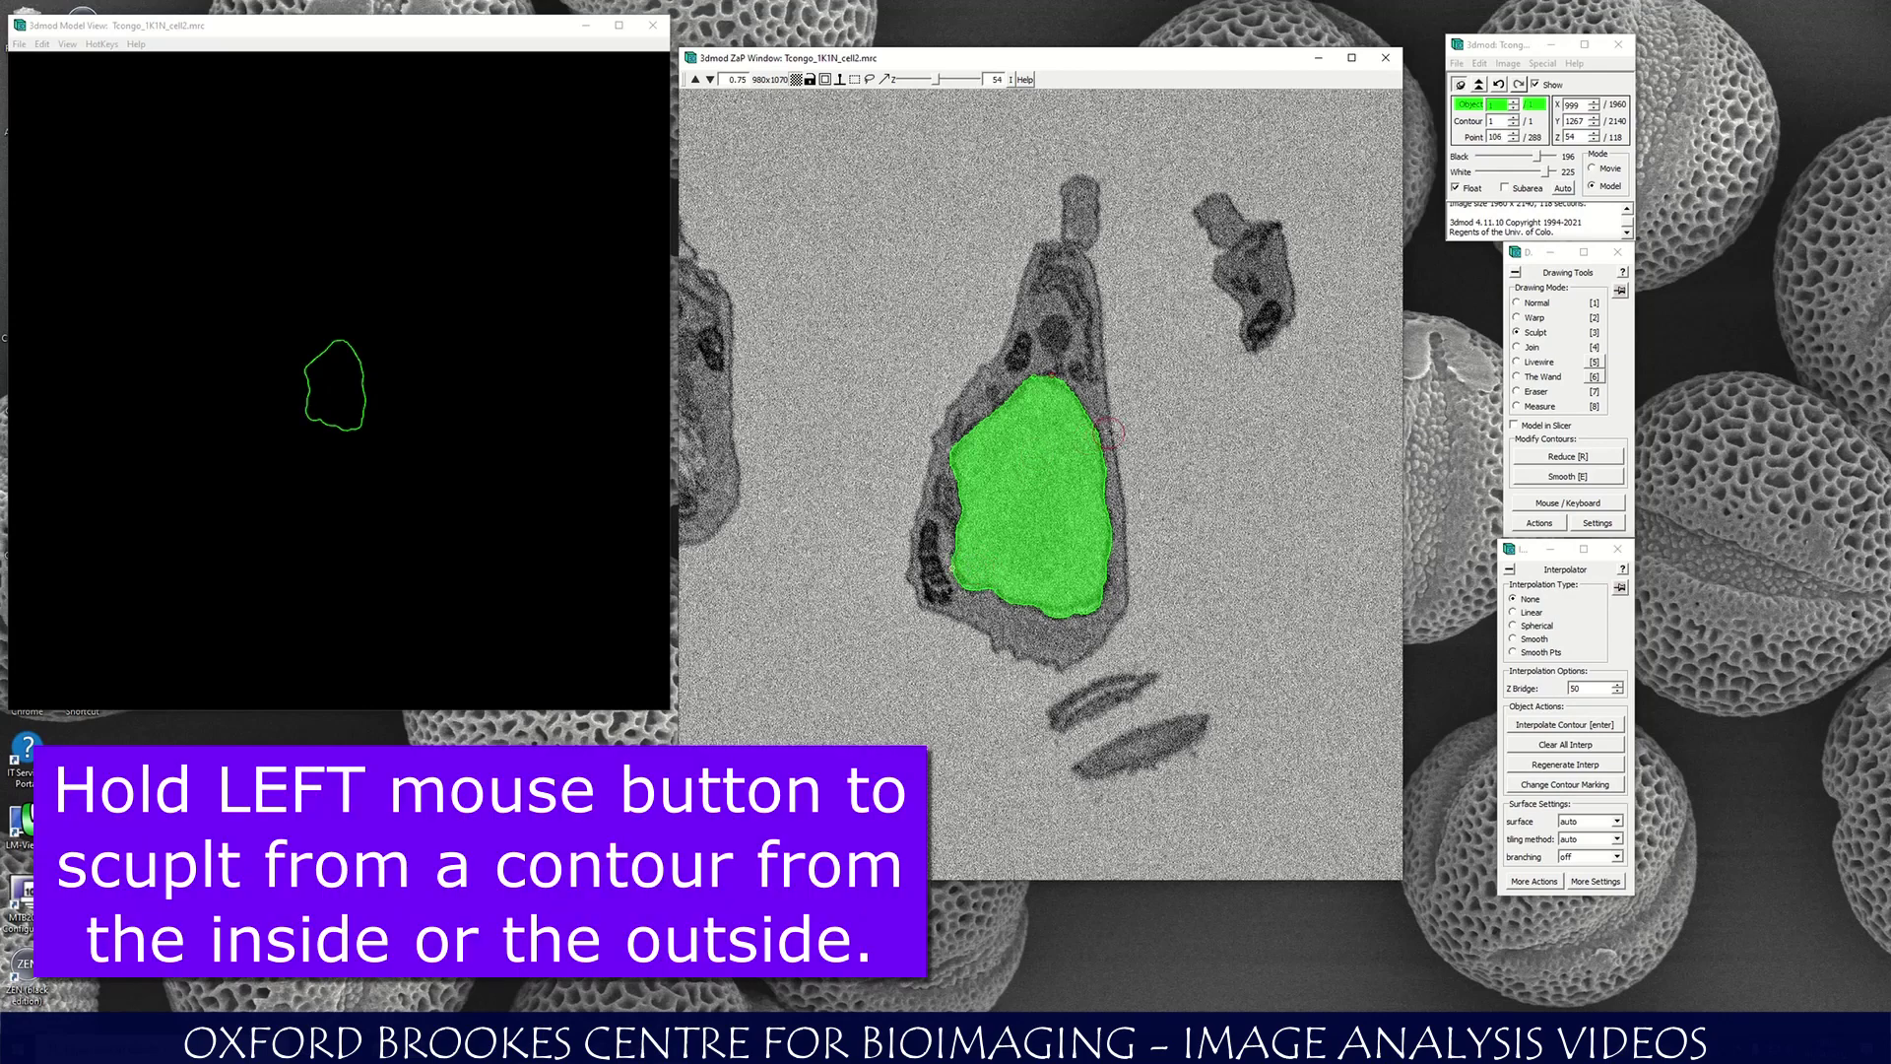
{"action": "left_click_drag", "start_coordinate": [1122, 457], "coordinate": [1123, 463]}
{"action": "mouse_move", "coordinate": [1092, 538]}
{"action": "left_mouse_down"}
{"action": "mouse_move", "coordinate": [1093, 517]}
{"action": "mouse_move", "coordinate": [1096, 547]}
{"action": "mouse_move", "coordinate": [1122, 554]}
{"action": "left_mouse_up"}
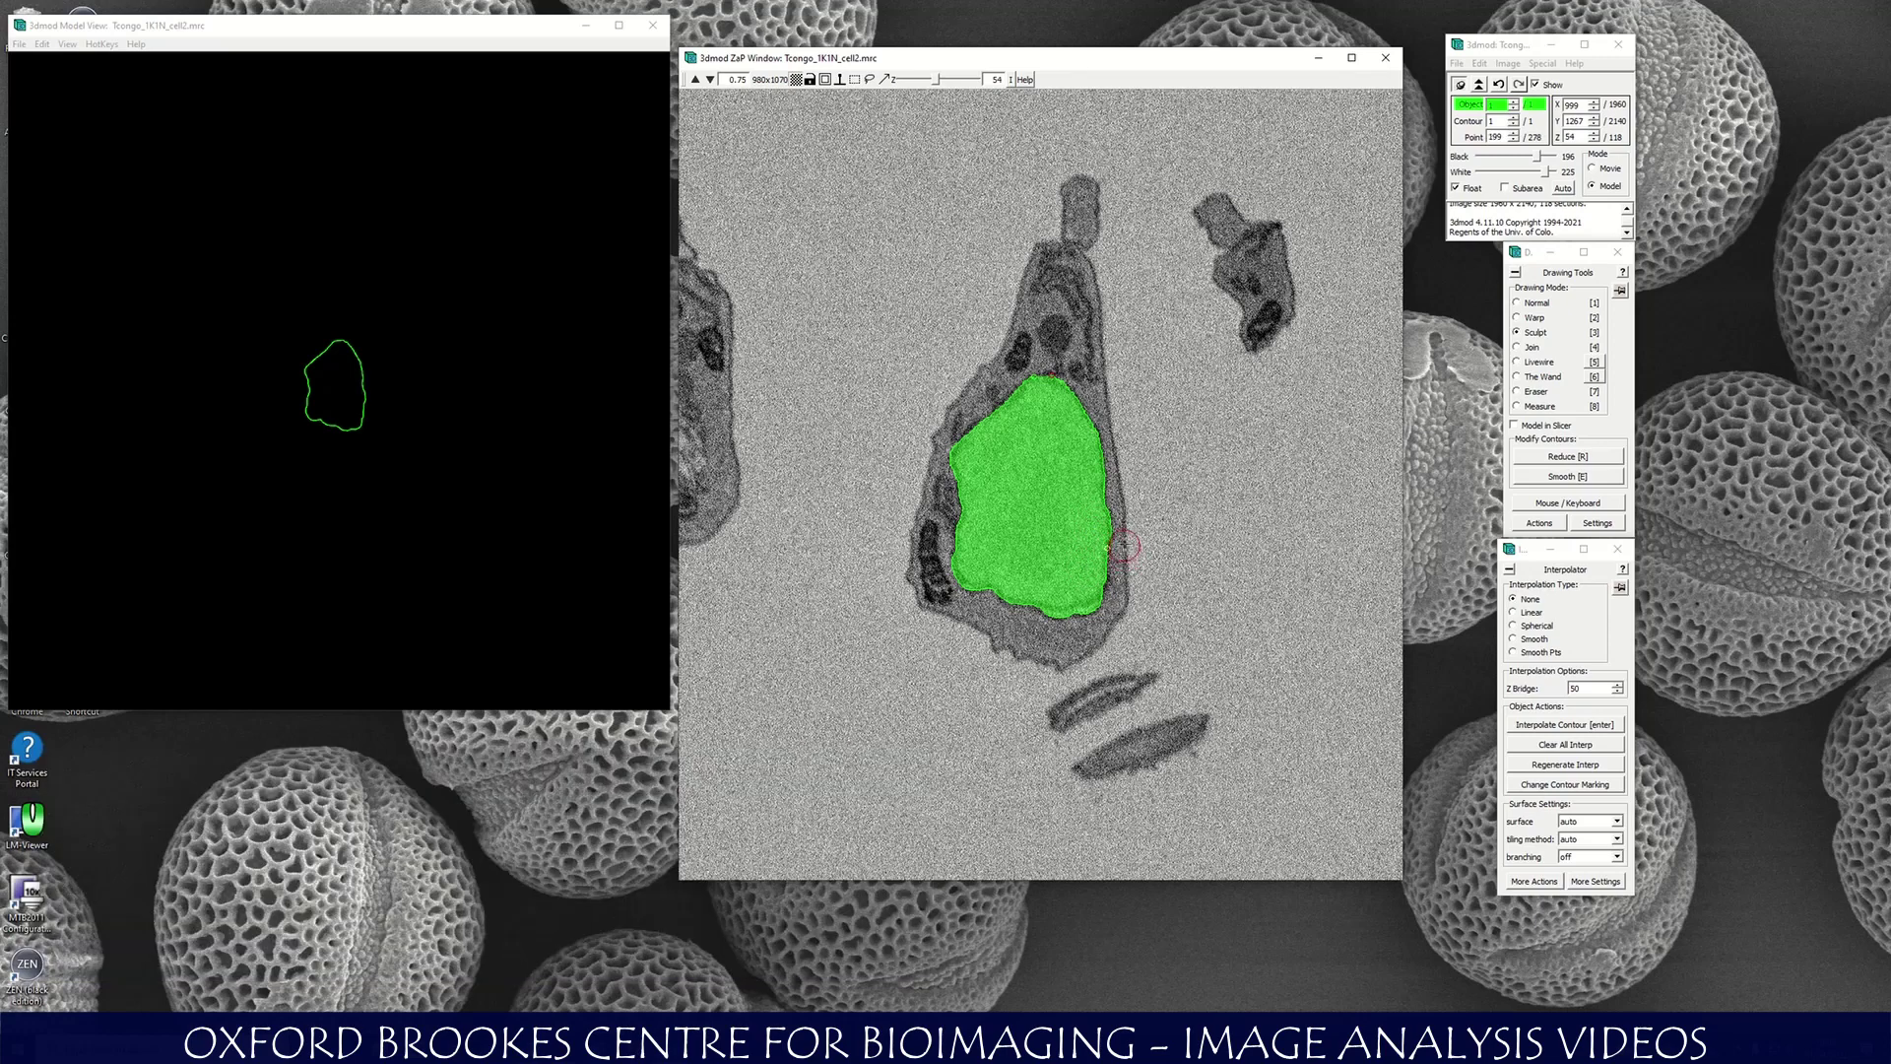
{"action": "left_click_drag", "start_coordinate": [1056, 396], "coordinate": [975, 461]}
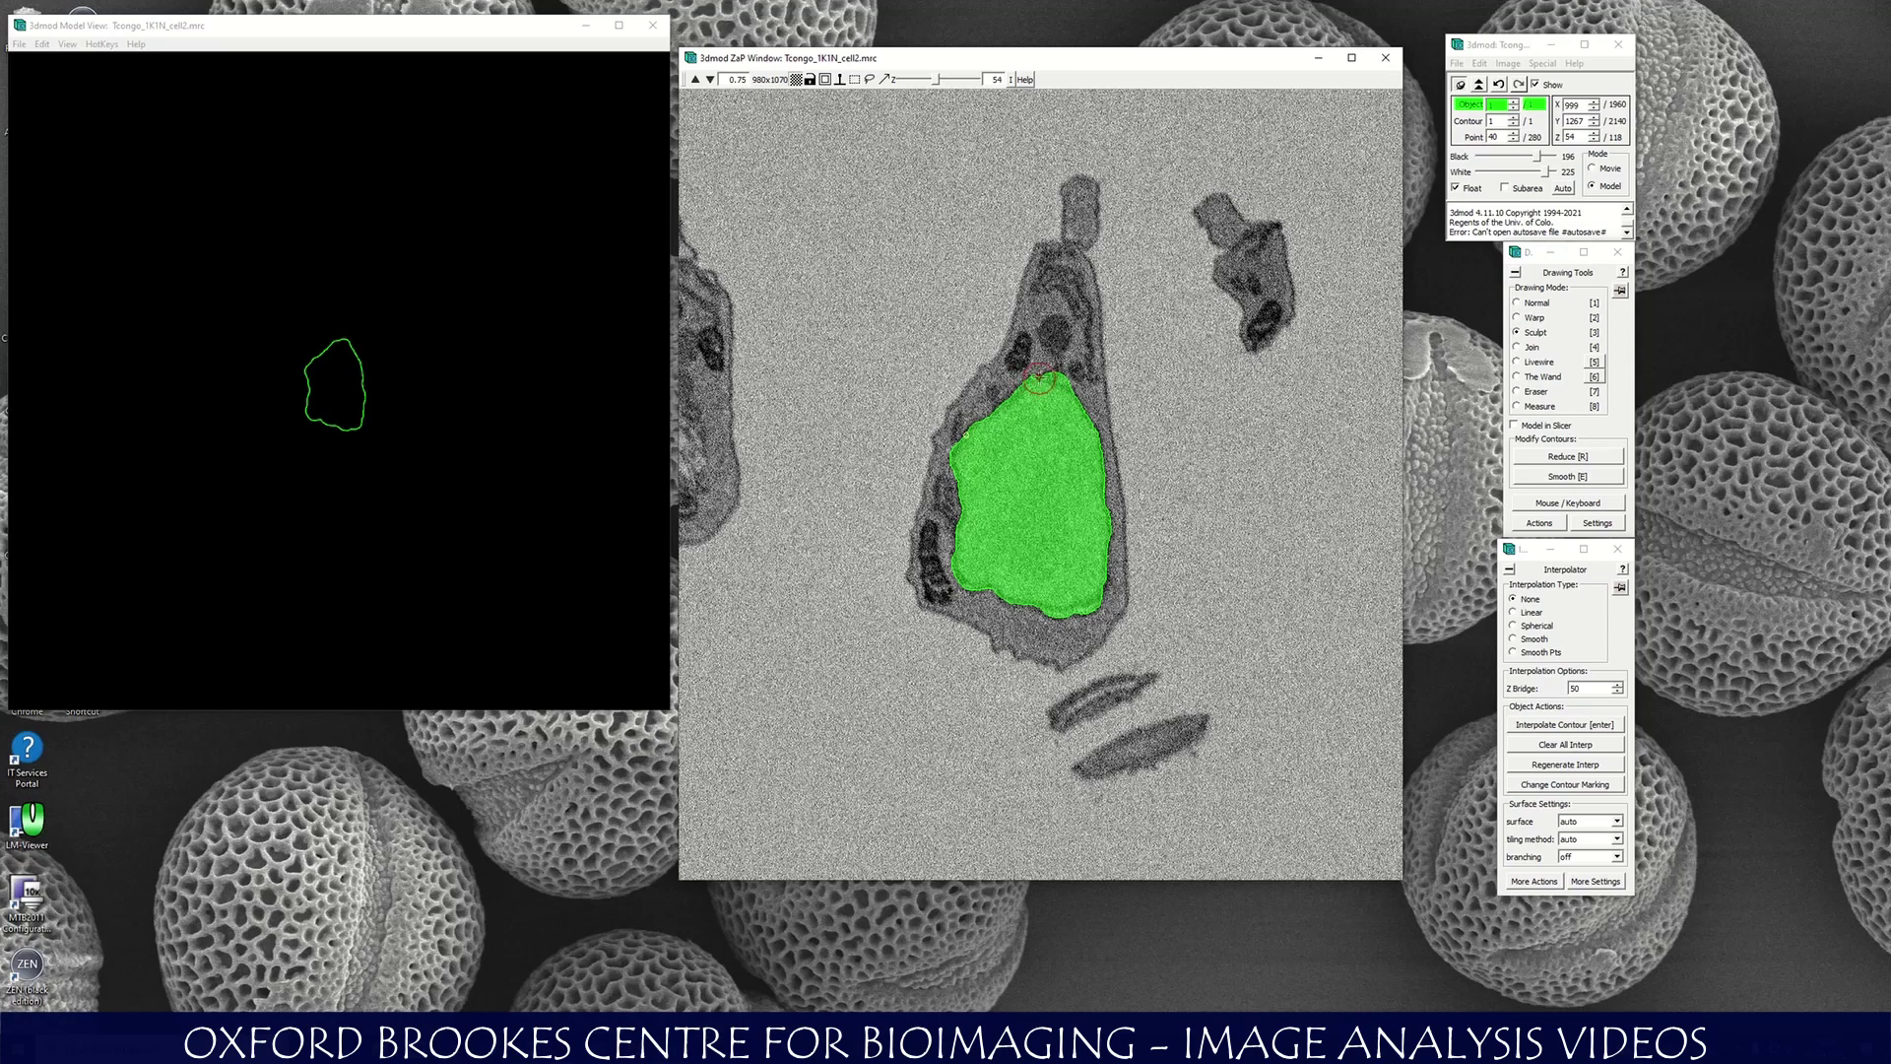
Examine the nucleus contour in the 3D model view by zooming and rotating the model.
{"action": "left_click", "coordinate": [297, 401]}
{"action": "scroll", "coordinate": [297, 401], "scroll_direction": "up", "scroll_amount": 8}
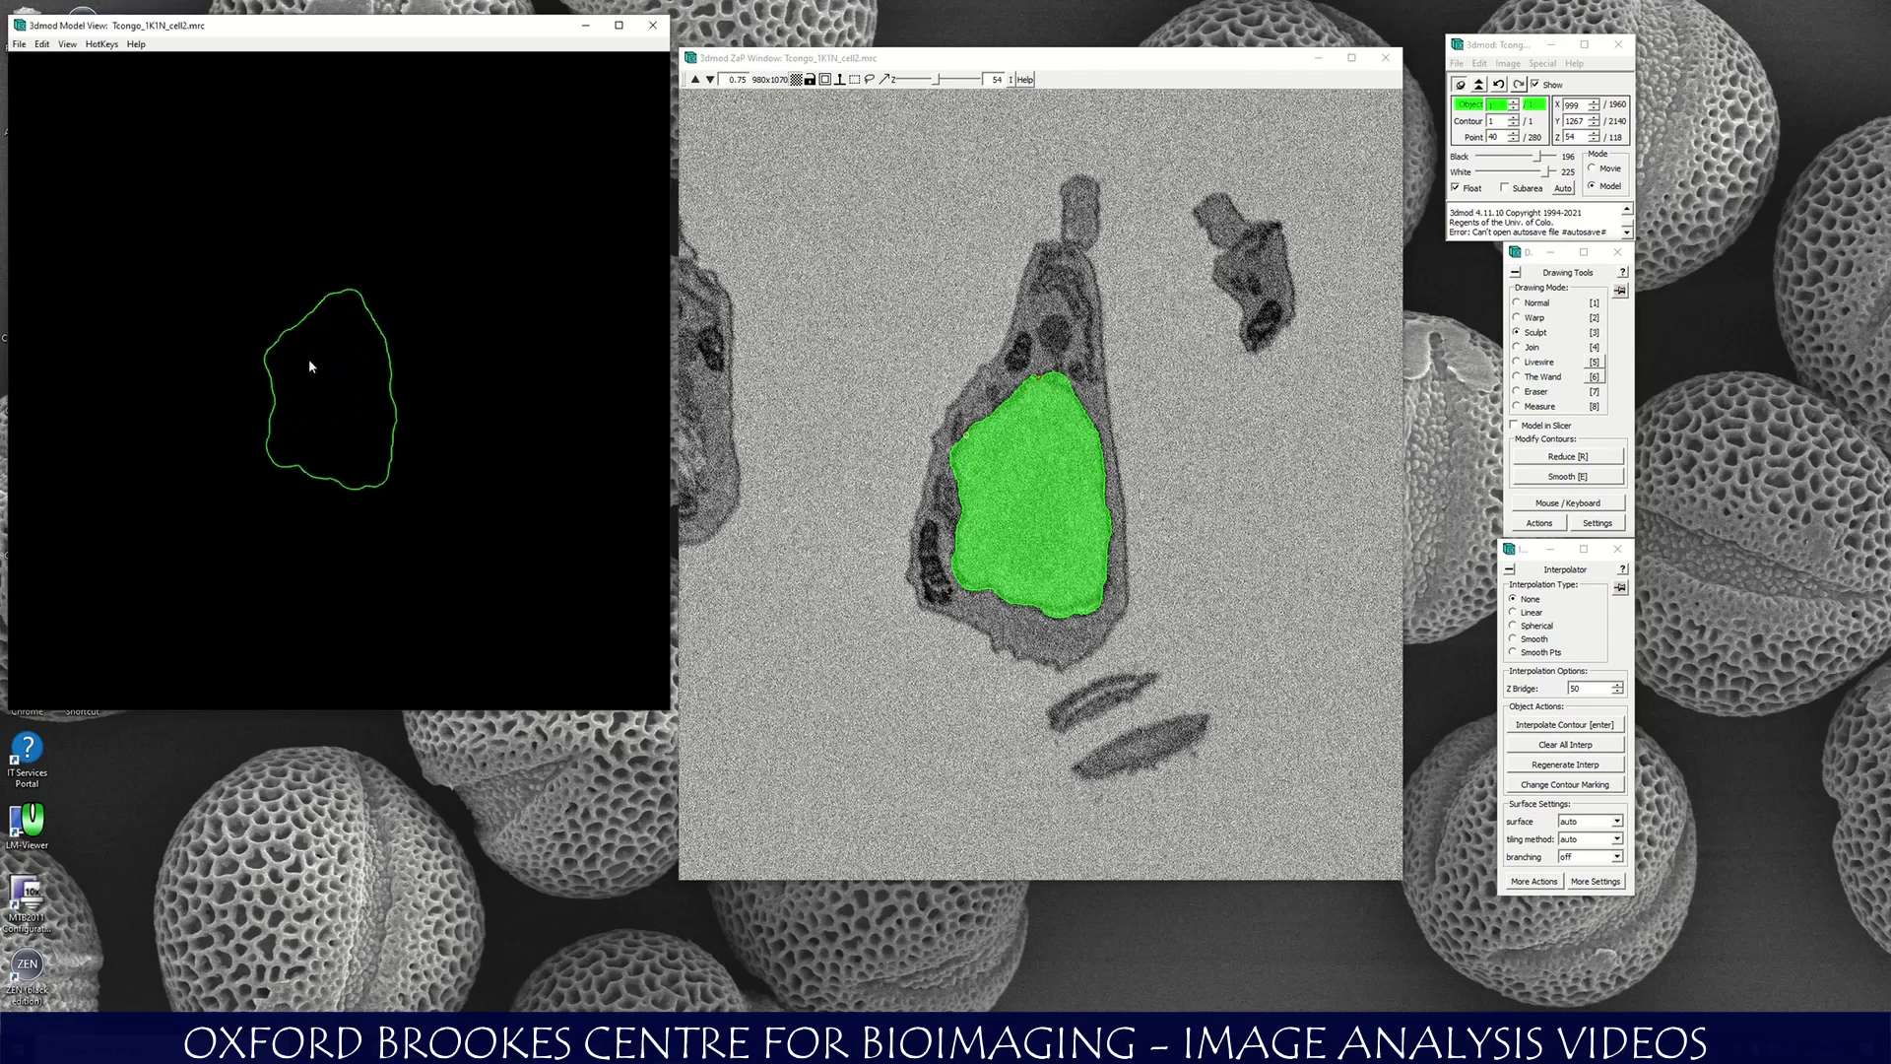
{"action": "left_click_drag", "start_coordinate": [173, 369], "coordinate": [329, 346]}
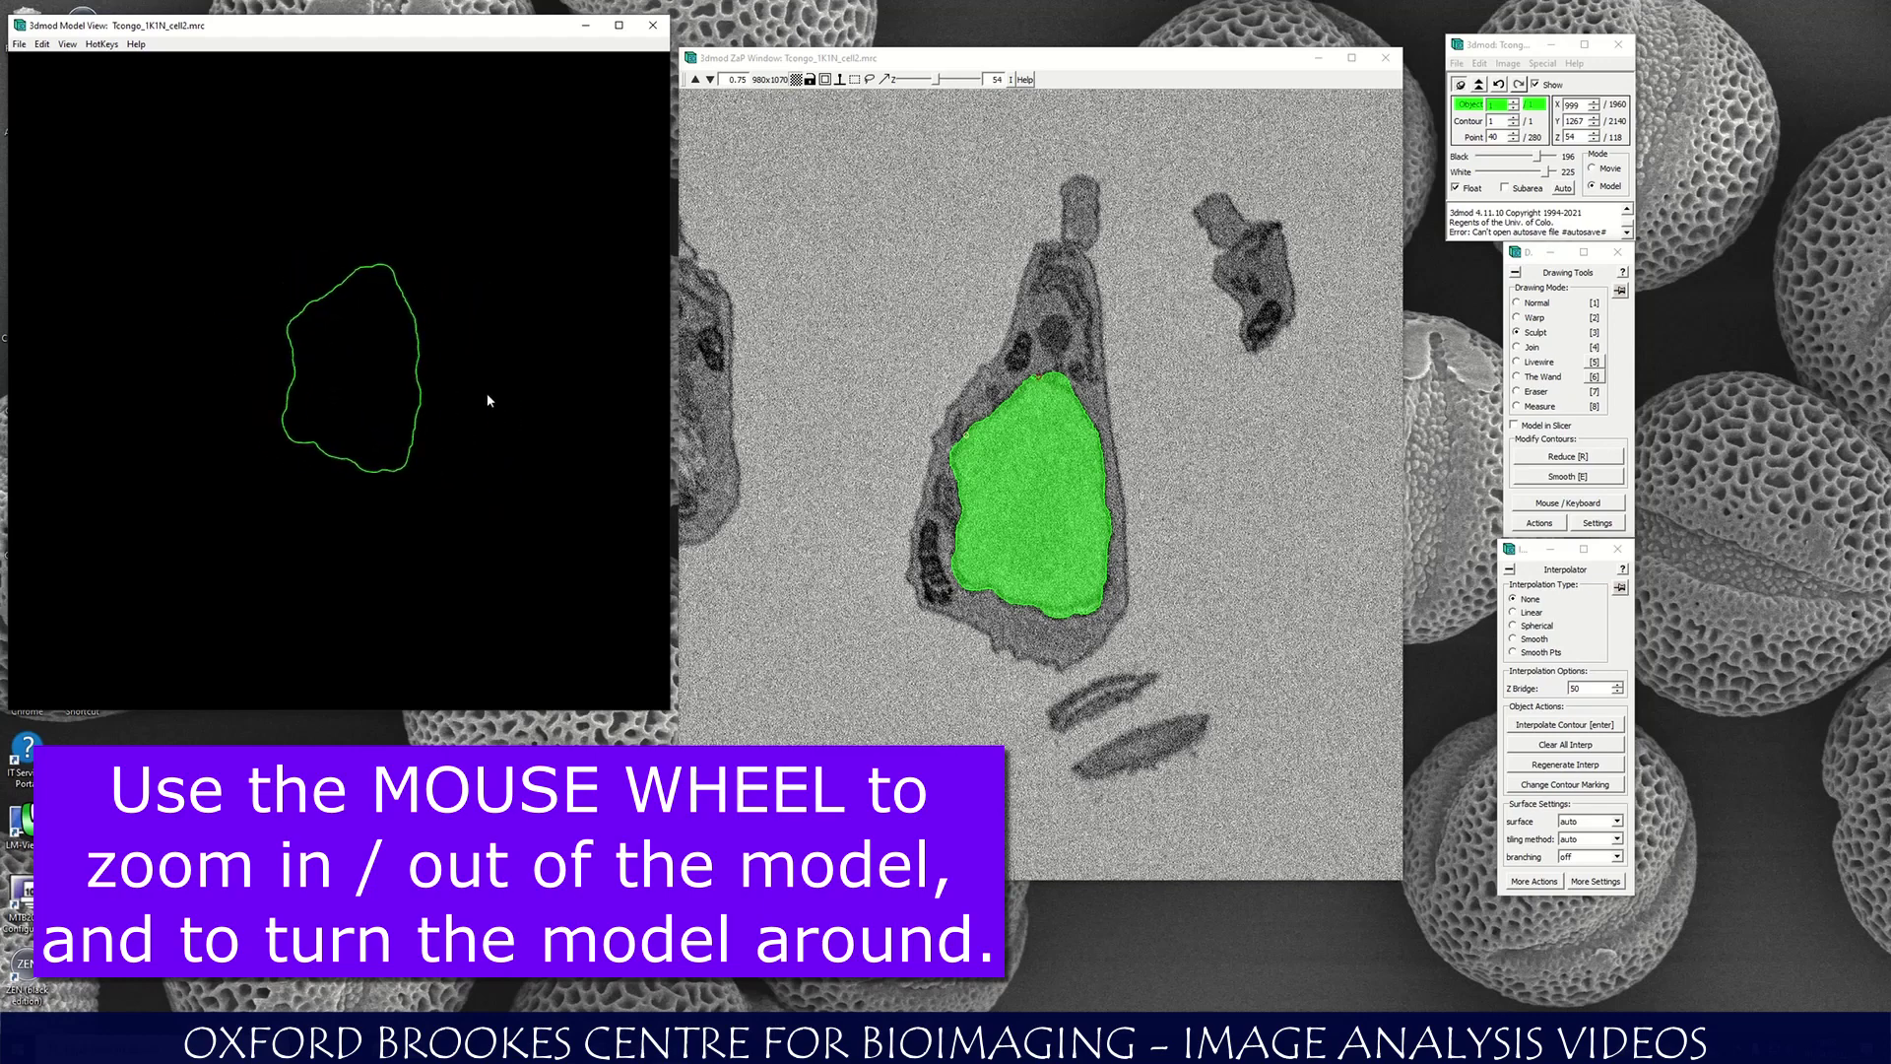
{"action": "left_click_drag", "start_coordinate": [497, 399], "coordinate": [587, 434]}
{"action": "scroll", "coordinate": [303, 372], "scroll_direction": "up", "scroll_amount": 2}
{"action": "scroll", "coordinate": [306, 370], "scroll_direction": "down", "scroll_amount": 2}
{"action": "scroll", "coordinate": [307, 374], "scroll_direction": "up", "scroll_amount": 1}
{"action": "scroll", "coordinate": [306, 374], "scroll_direction": "down", "scroll_amount": 1}
{"action": "scroll", "coordinate": [306, 372], "scroll_direction": "up", "scroll_amount": 2}
{"action": "scroll", "coordinate": [308, 372], "scroll_direction": "down", "scroll_amount": 2}
{"action": "scroll", "coordinate": [308, 372], "scroll_direction": "up", "scroll_amount": 1}
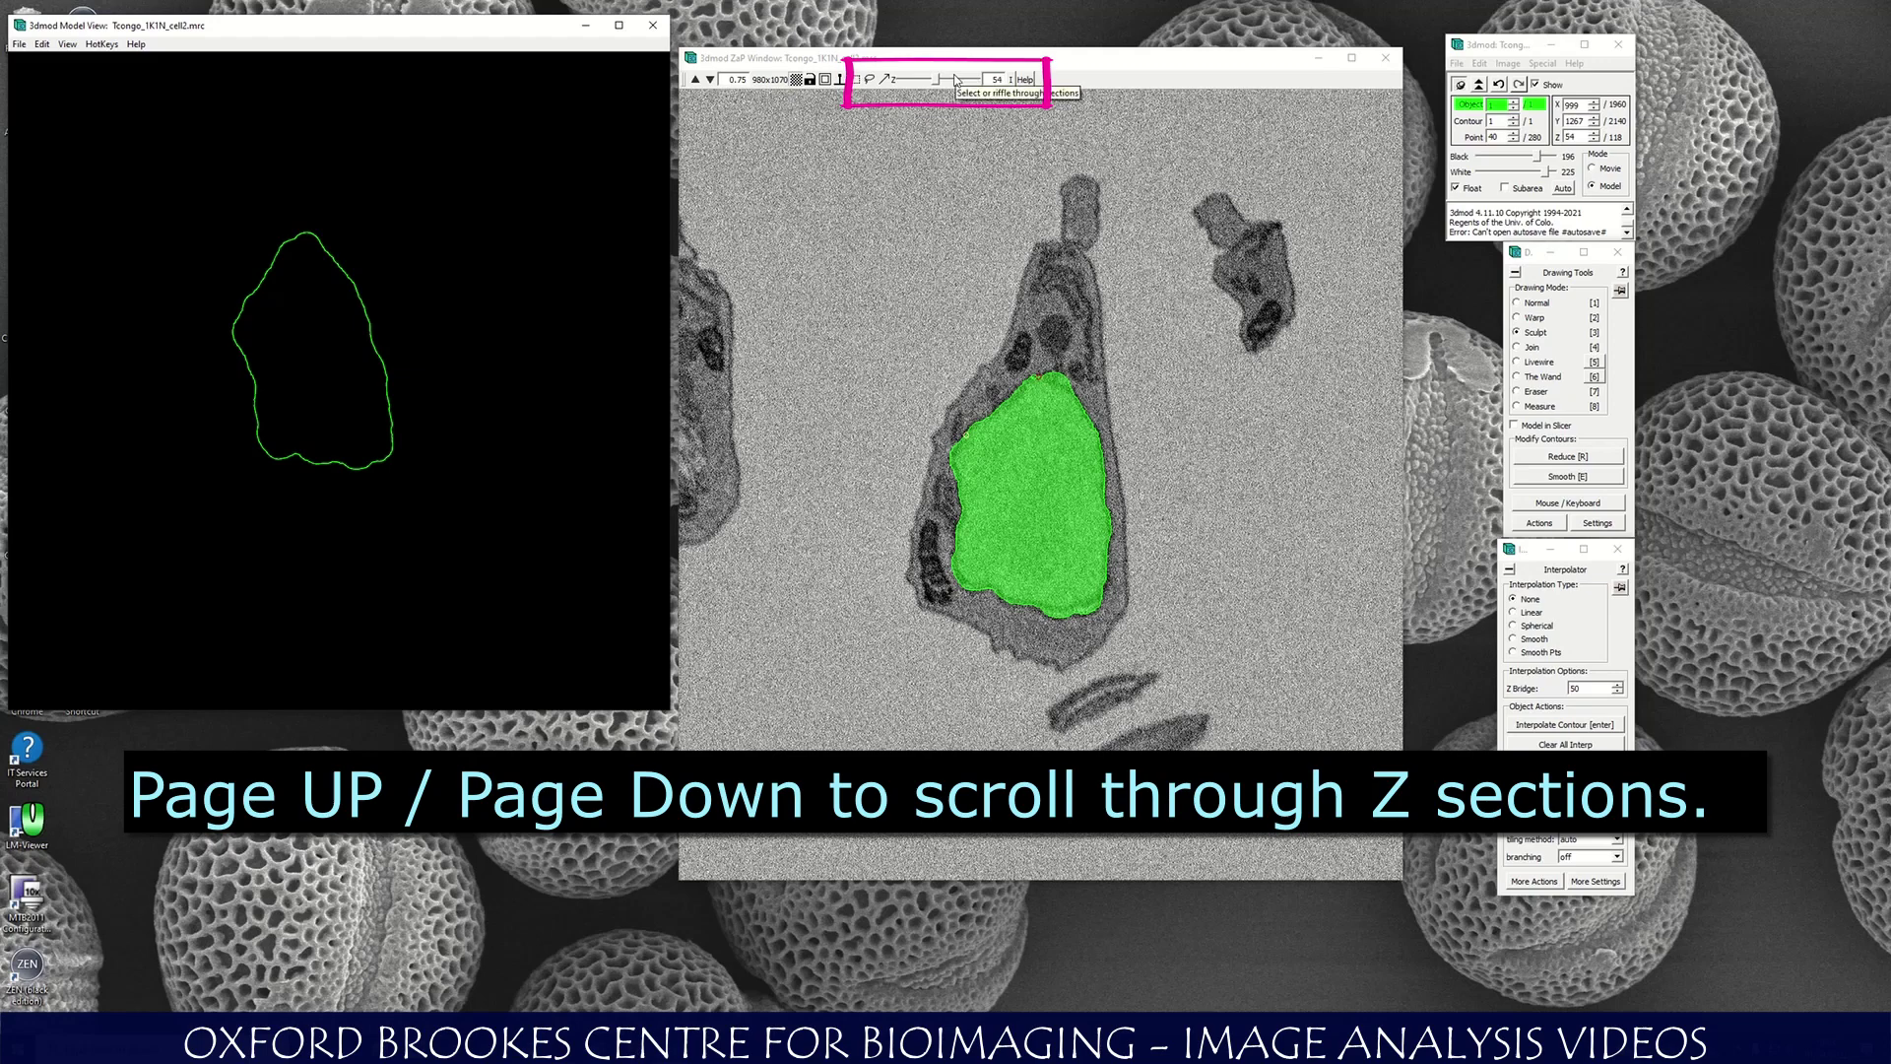
Draw a closed contour around the nucleus on section 55 in Normal drawing mode.
{"action": "left_click", "coordinate": [991, 65]}
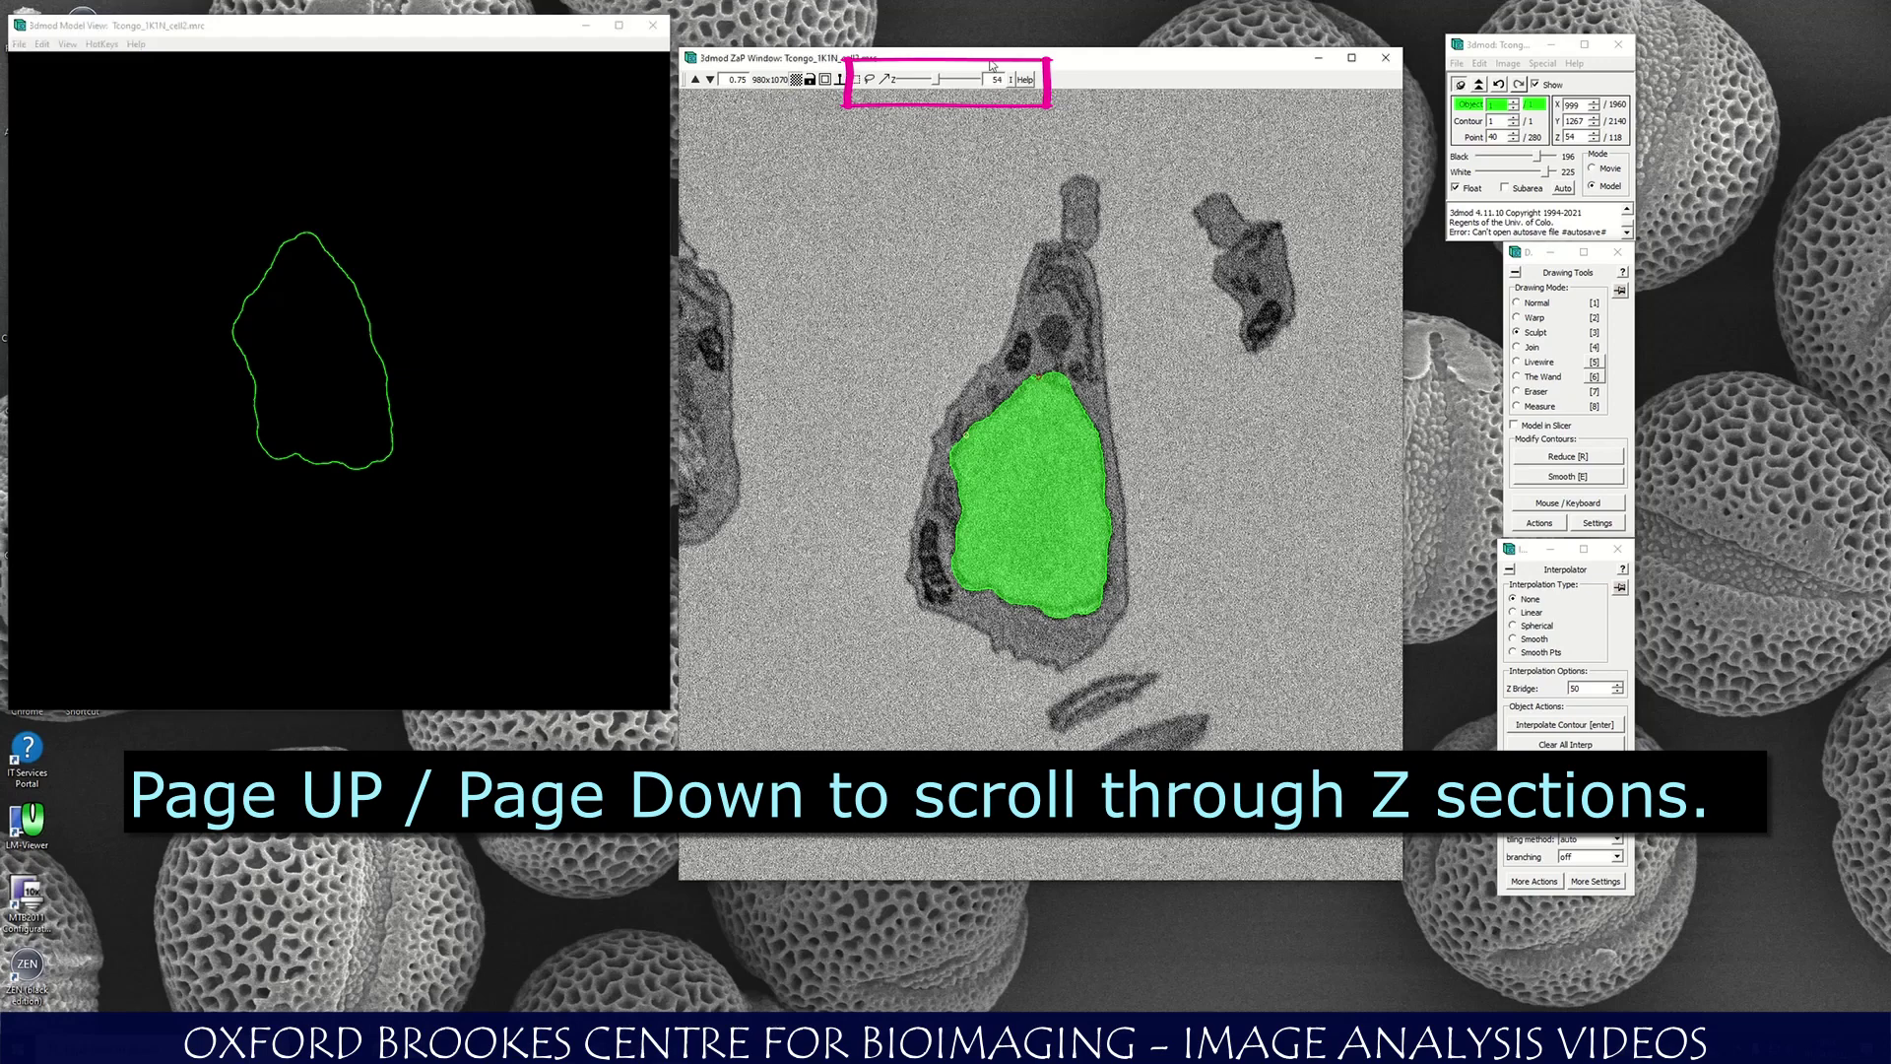
{"action": "key", "text": "Page_Up"}
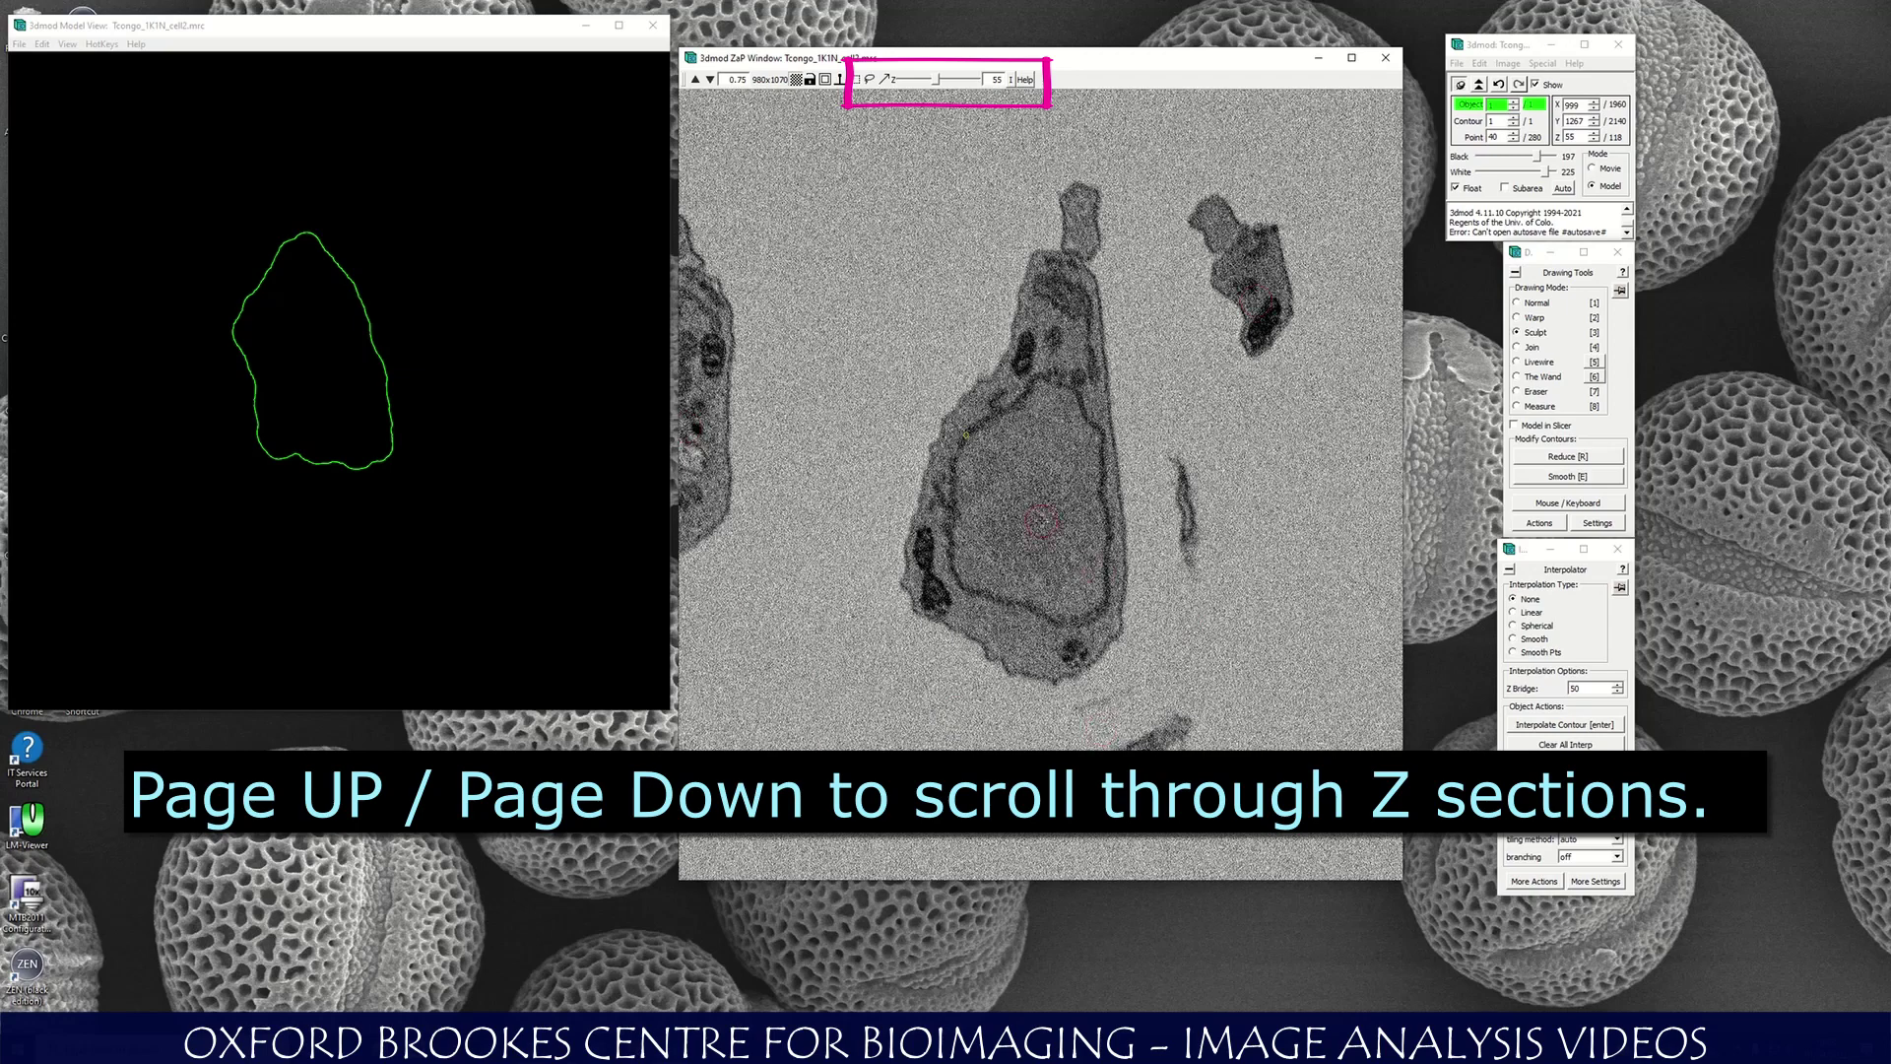
{"action": "left_click", "coordinate": [1516, 302]}
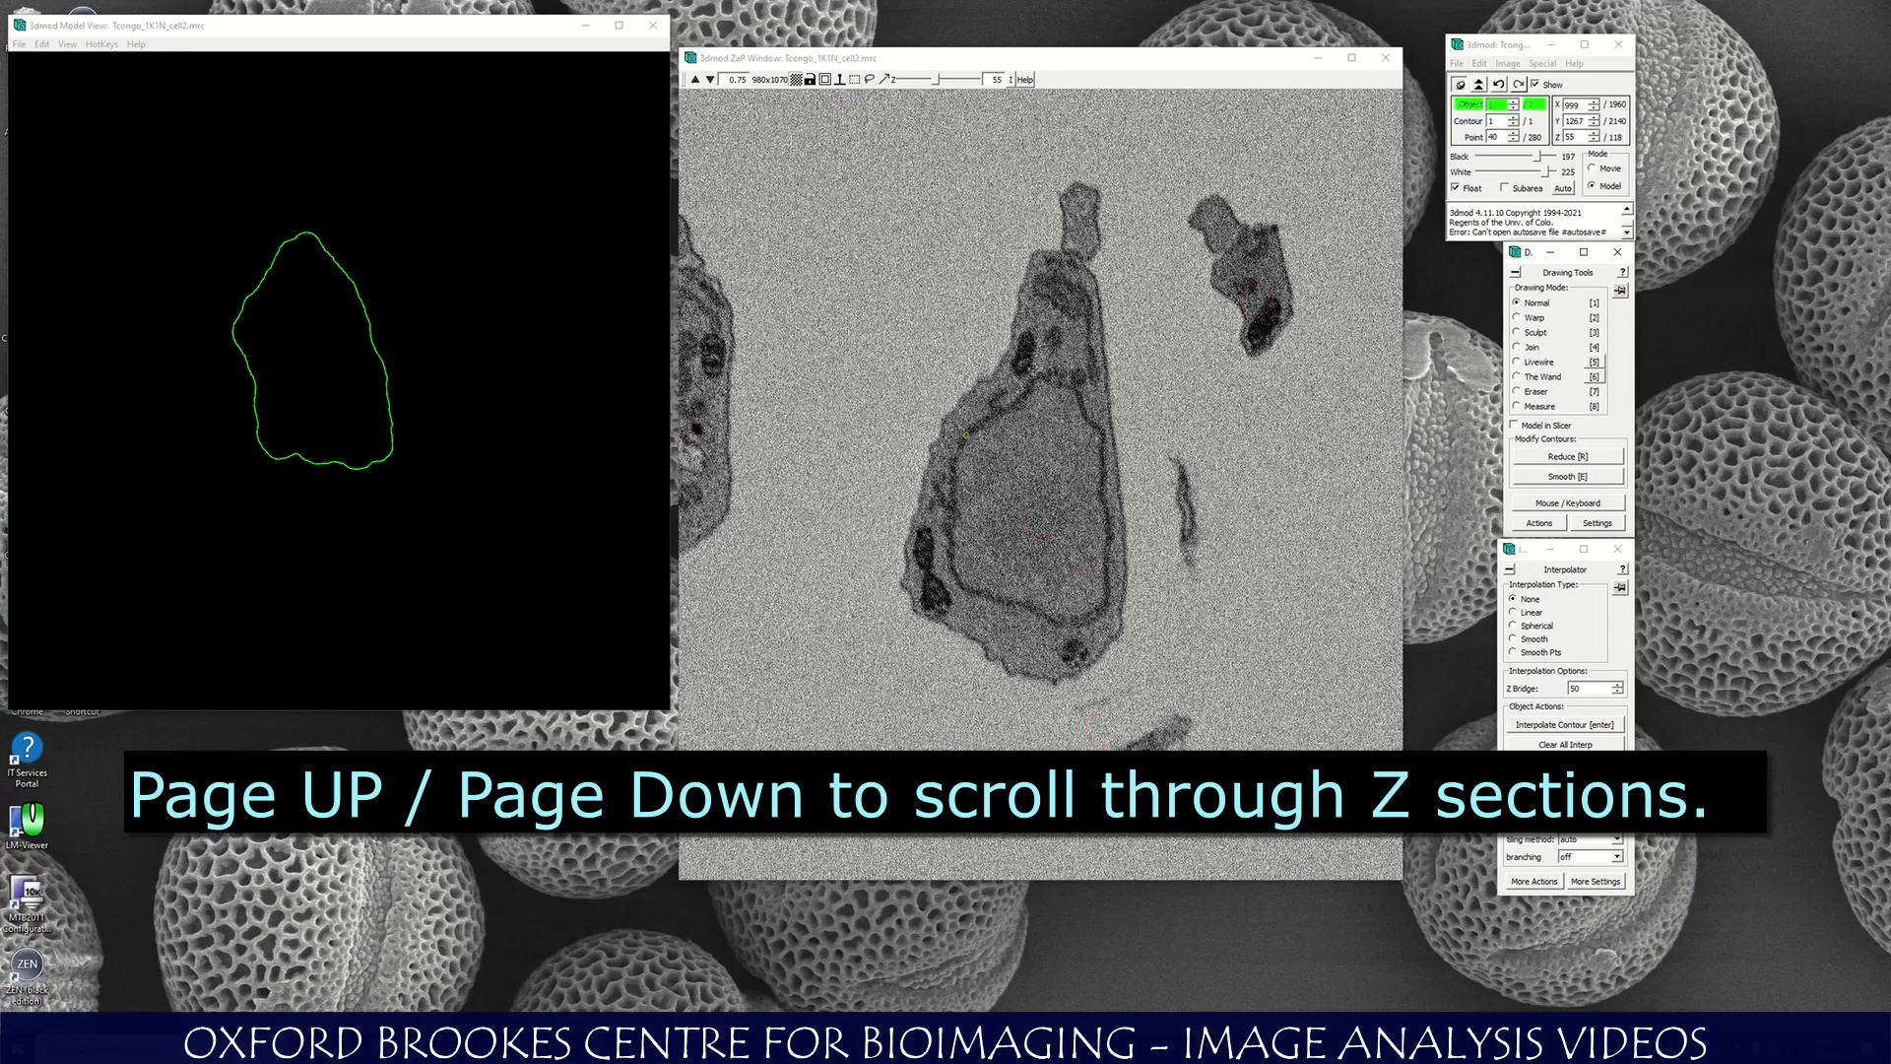
{"action": "mouse_move", "coordinate": [1041, 374]}
{"action": "middle_mouse_down"}
{"action": "mouse_move", "coordinate": [954, 463]}
{"action": "mouse_move", "coordinate": [949, 536]}
{"action": "mouse_move", "coordinate": [960, 581]}
{"action": "mouse_move", "coordinate": [1070, 623]}
{"action": "mouse_move", "coordinate": [1100, 610]}
{"action": "mouse_move", "coordinate": [1113, 527]}
{"action": "mouse_move", "coordinate": [1073, 390]}
{"action": "middle_mouse_up"}
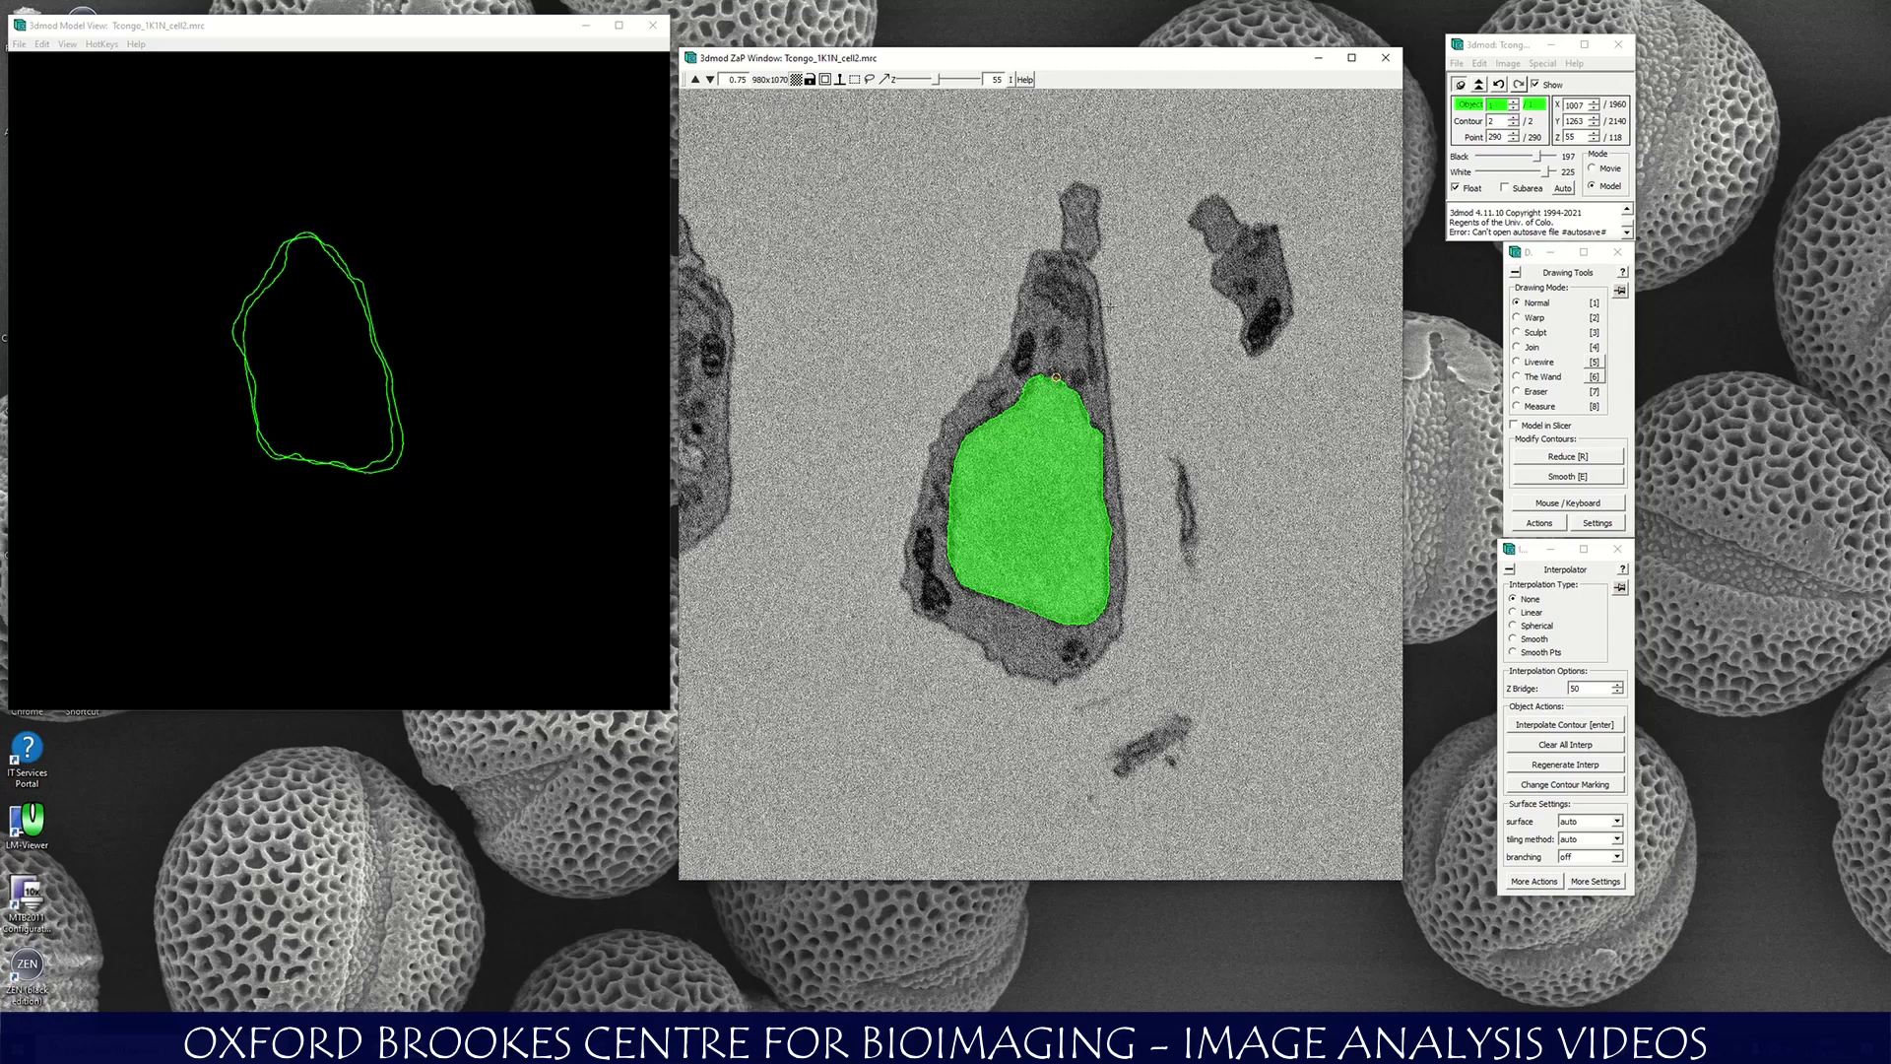
Trace the nucleus on section 56 and rotate the 3D model to view the stacked contours.
{"action": "key", "text": "Page_Up"}
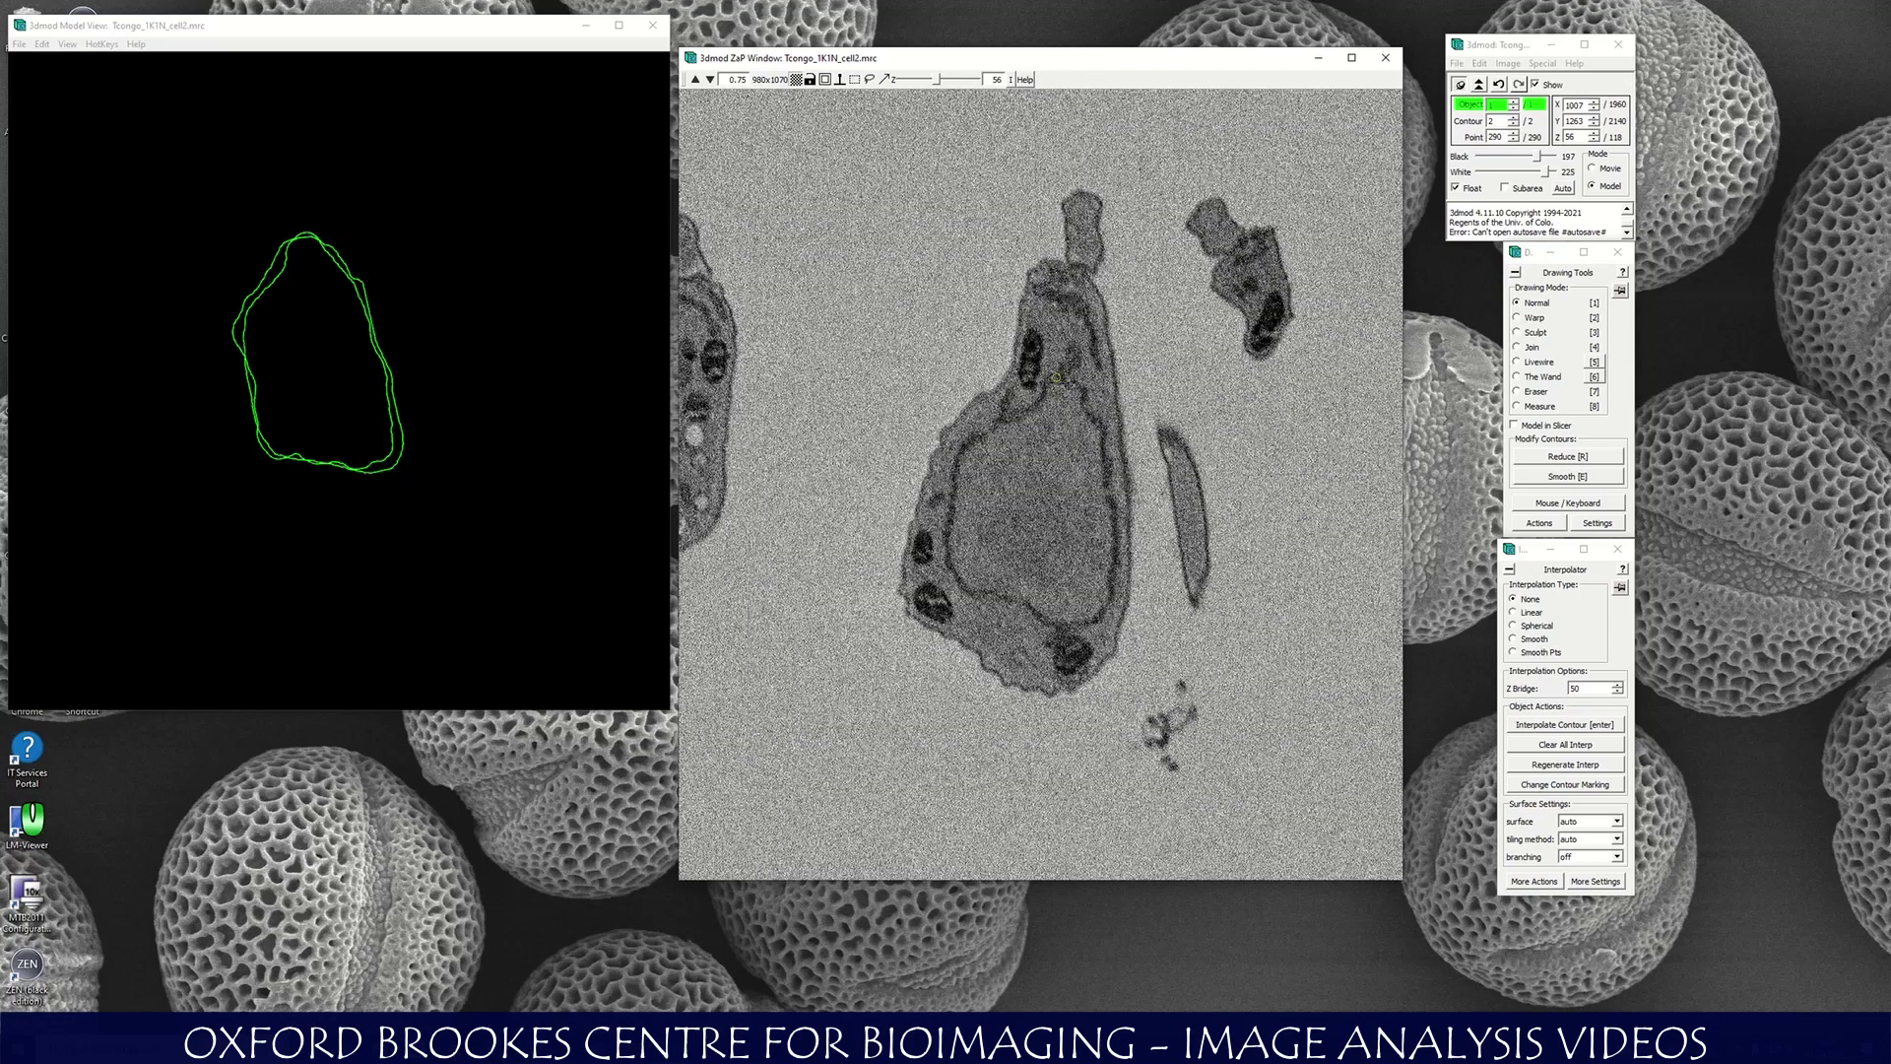
{"action": "mouse_move", "coordinate": [1046, 392]}
{"action": "middle_mouse_down"}
{"action": "mouse_move", "coordinate": [969, 442]}
{"action": "mouse_move", "coordinate": [948, 552]}
{"action": "mouse_move", "coordinate": [964, 584]}
{"action": "mouse_move", "coordinate": [1081, 622]}
{"action": "mouse_move", "coordinate": [1108, 598]}
{"action": "mouse_move", "coordinate": [1116, 537]}
{"action": "mouse_move", "coordinate": [1080, 383]}
{"action": "middle_mouse_up"}
{"action": "key", "text": "Up"}
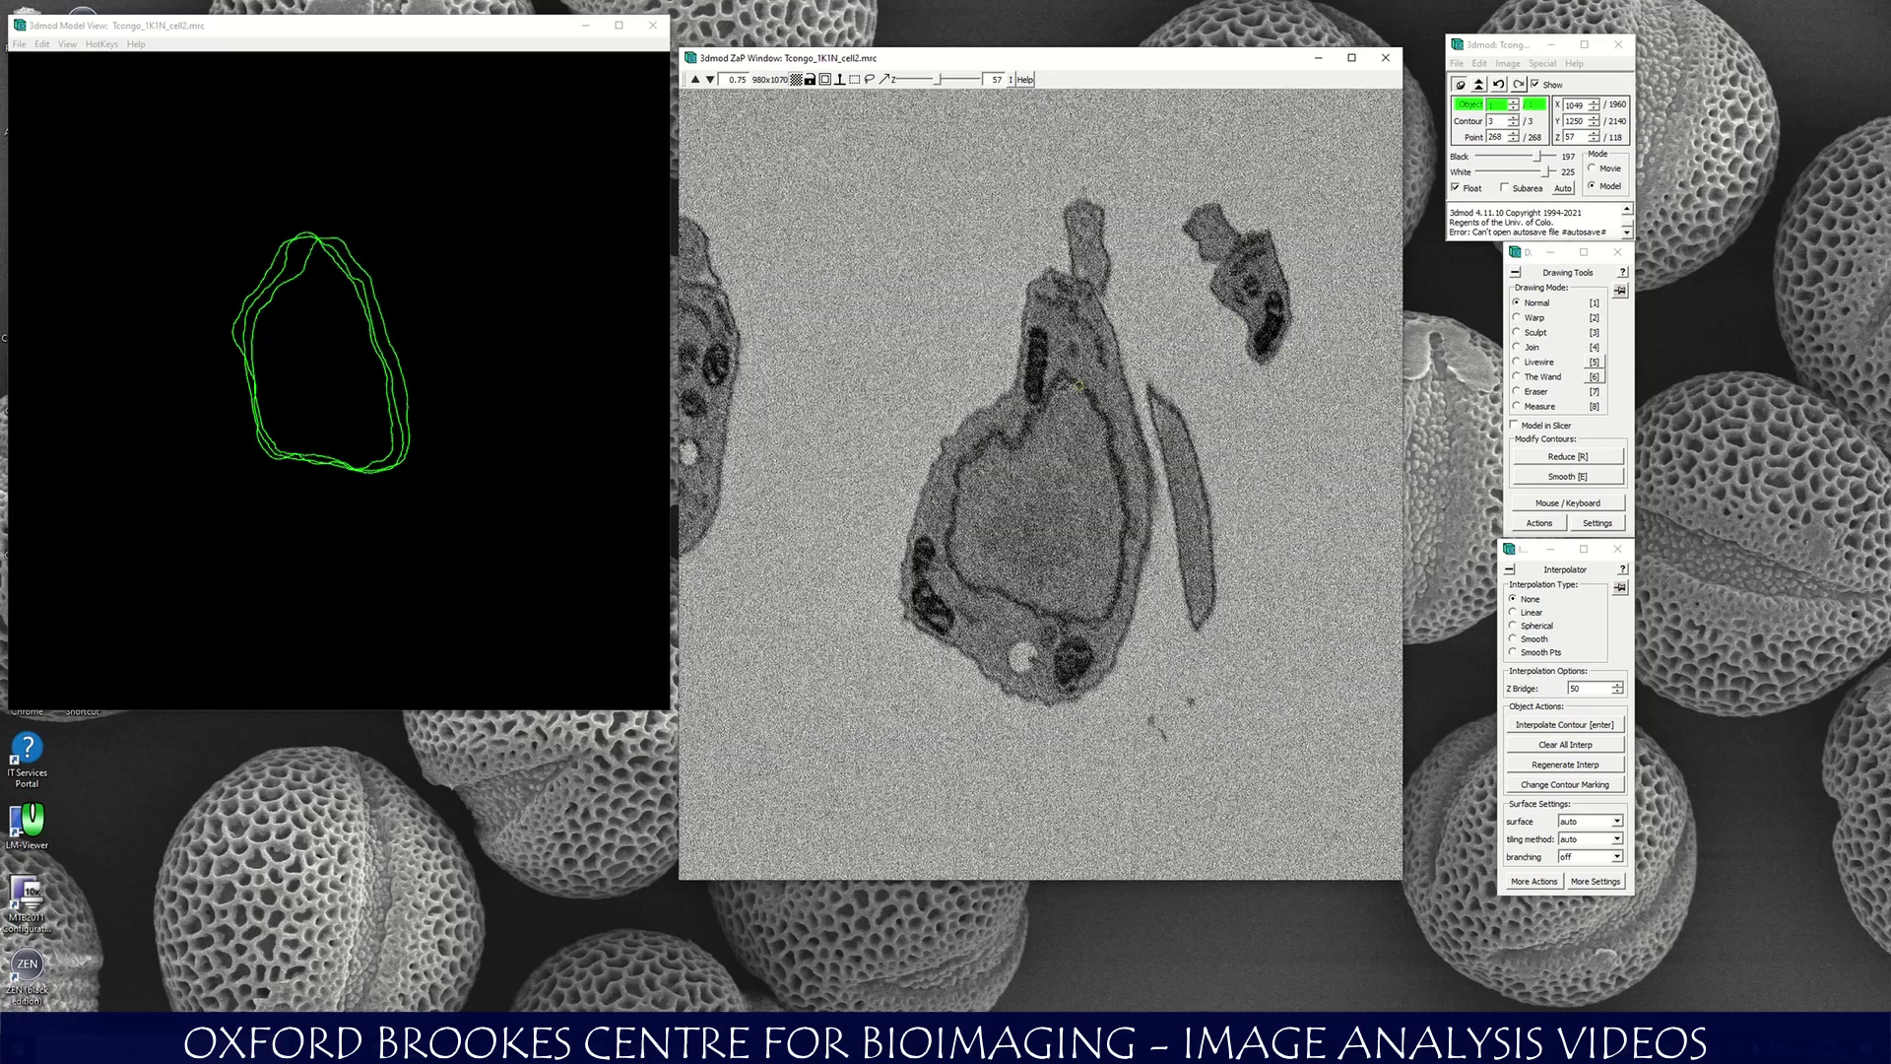
{"action": "middle_click_drag", "start_coordinate": [205, 341], "coordinate": [393, 515]}
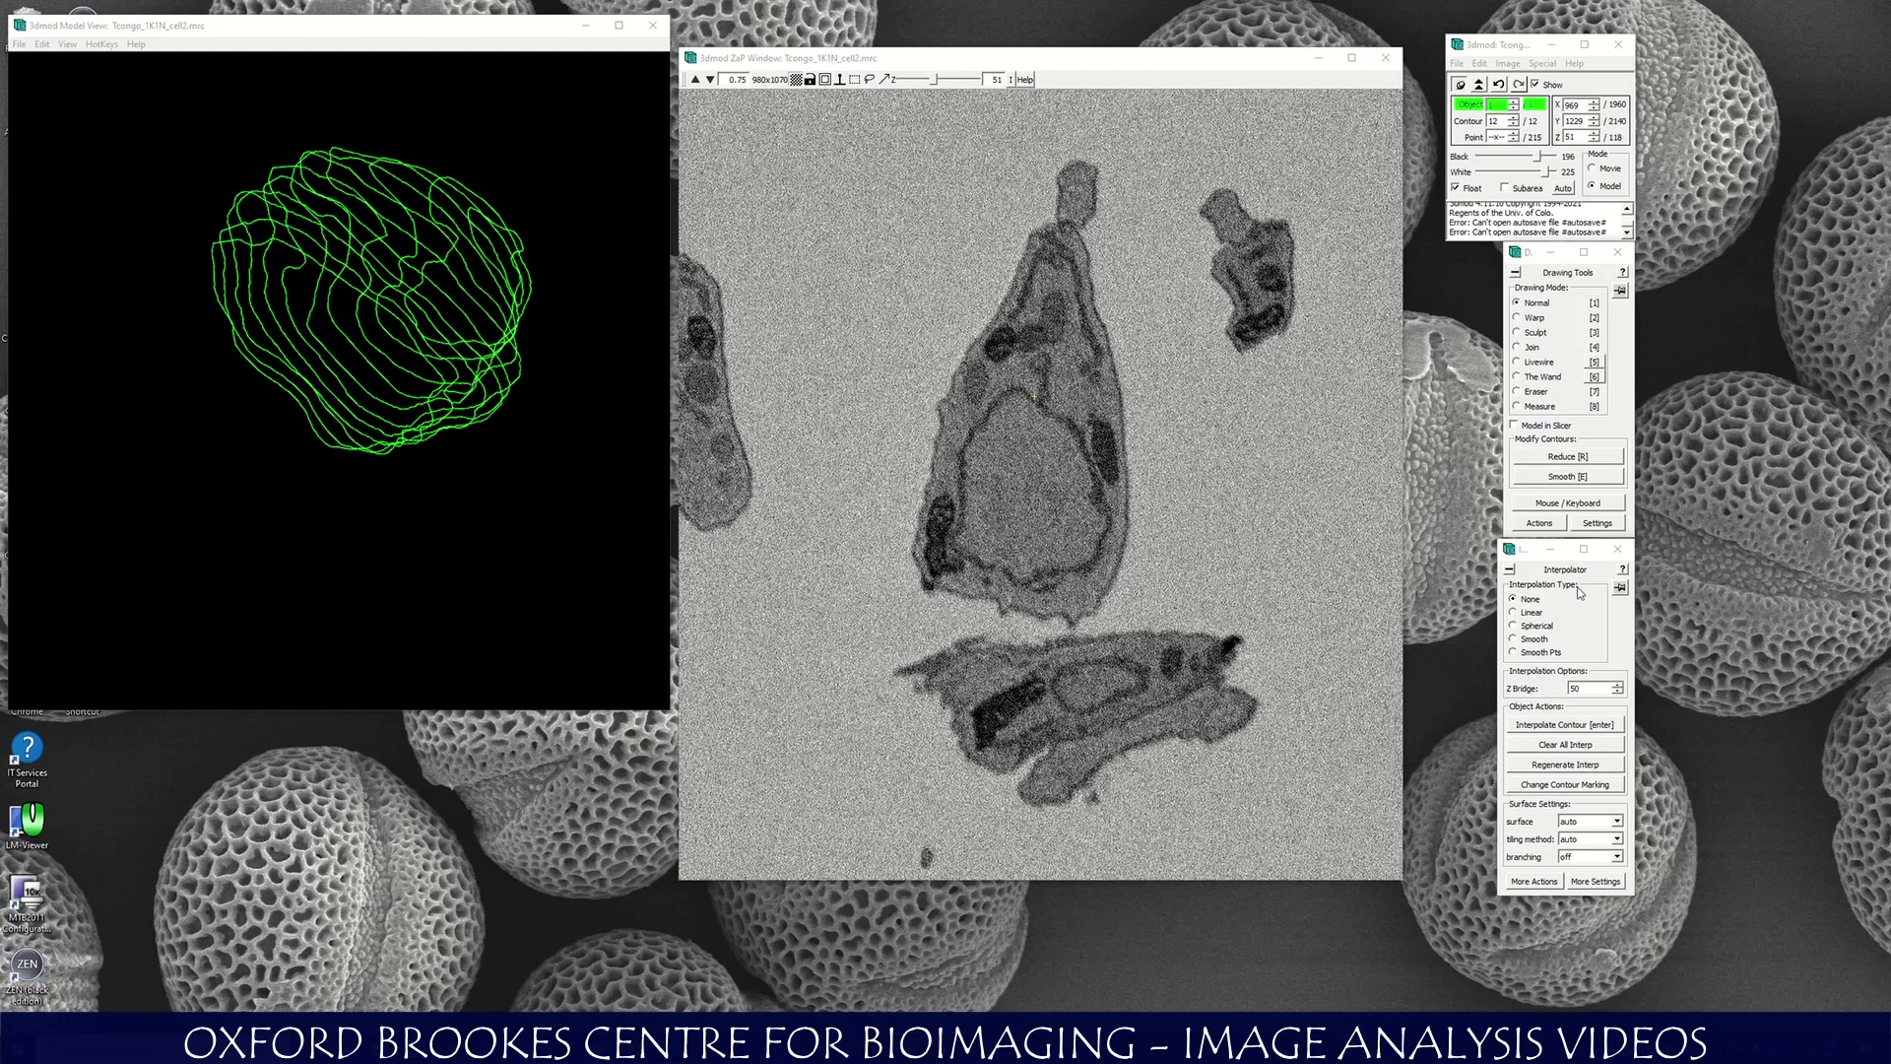
Set the interpolation type to Linear and move to section 49, skipping the undrawn sections 50 and 51.
{"action": "left_click", "coordinate": [1515, 613]}
{"action": "key", "text": "Up"}
{"action": "key", "text": "Down"}
{"action": "key", "text": "Up"}
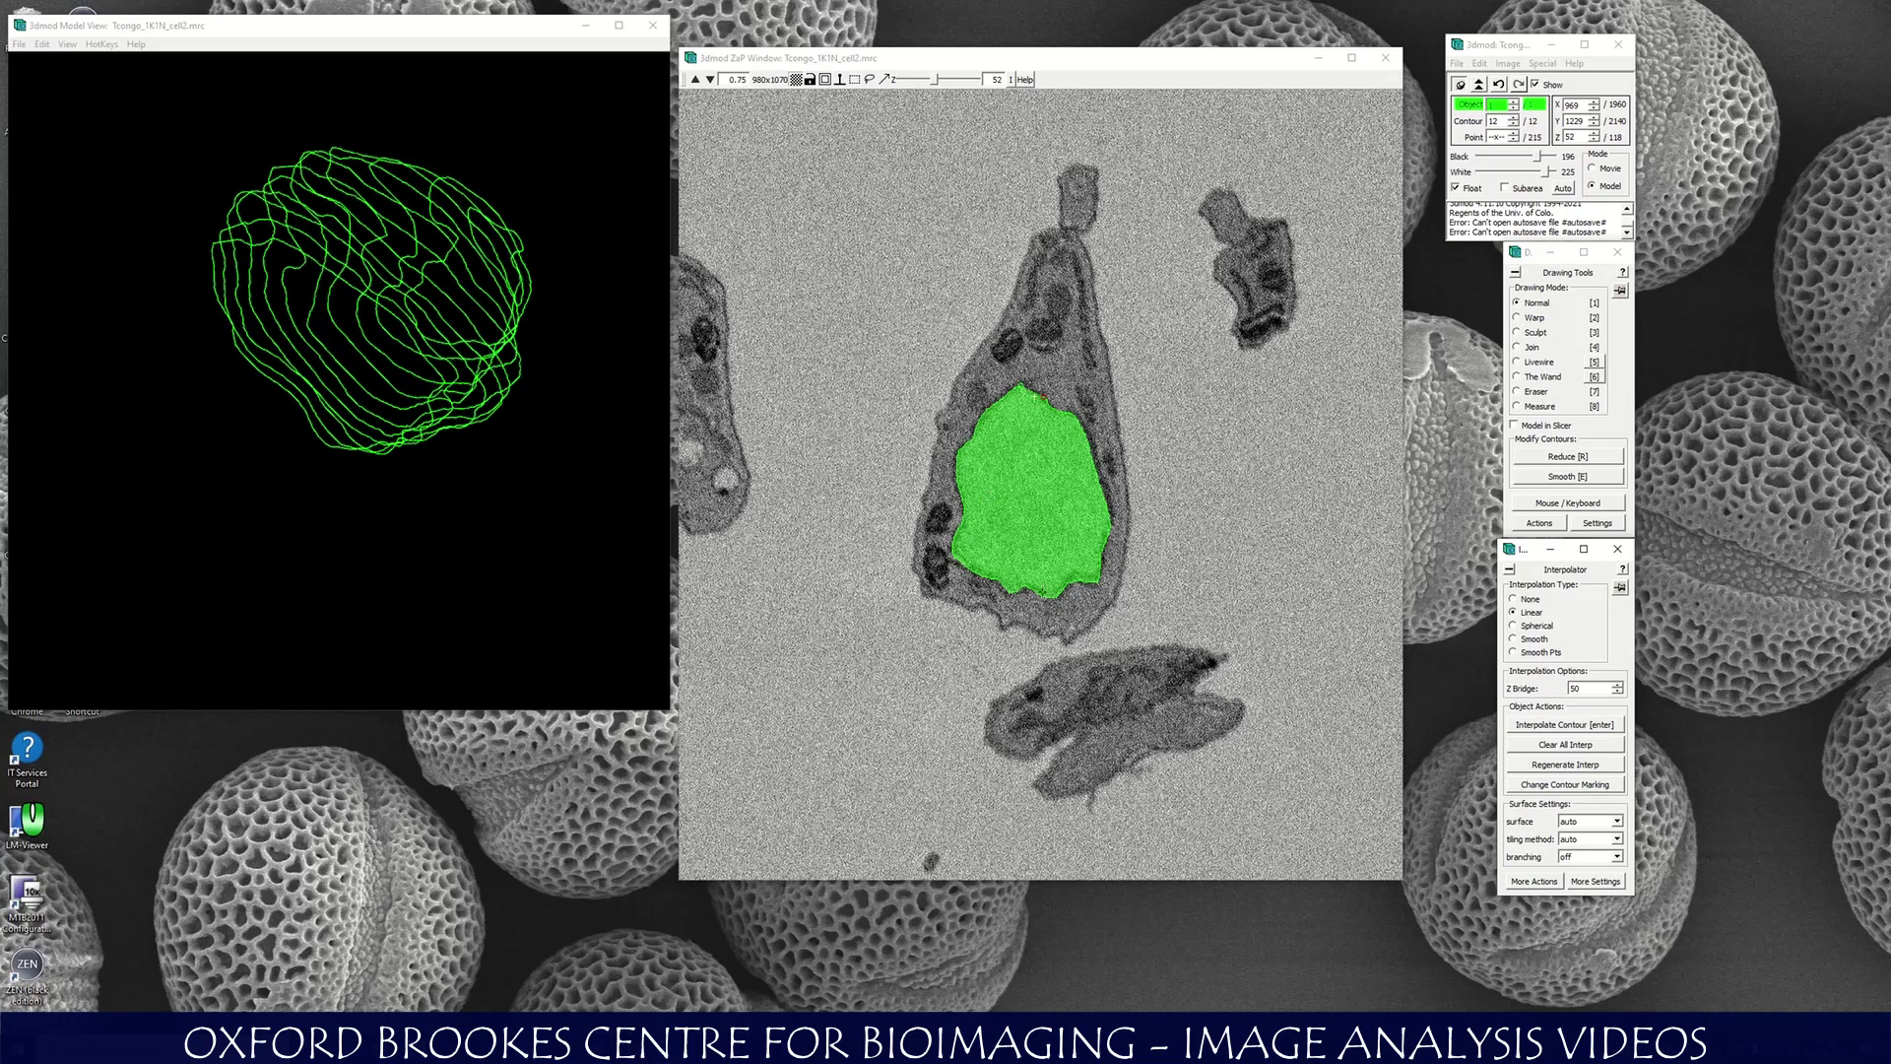
{"action": "key", "text": "Down"}
{"action": "key", "text": "Down"}
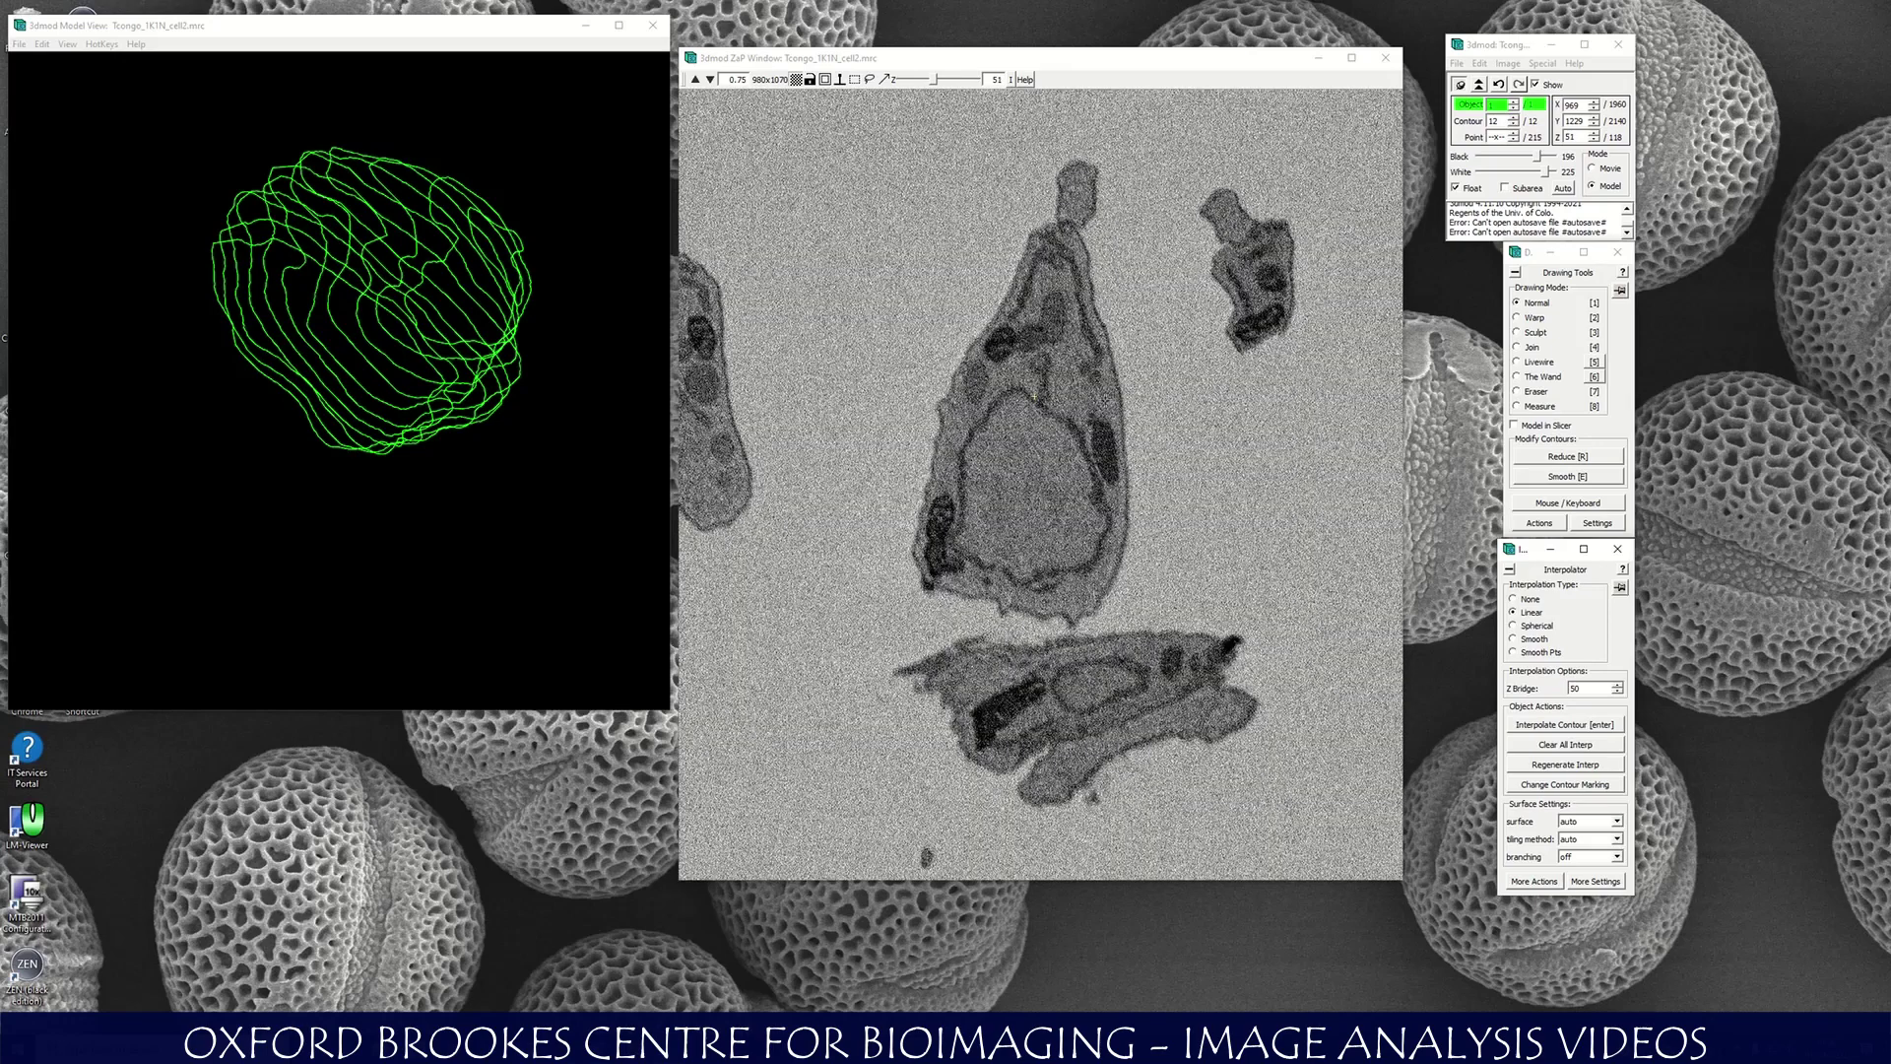
{"action": "key", "text": "Down"}
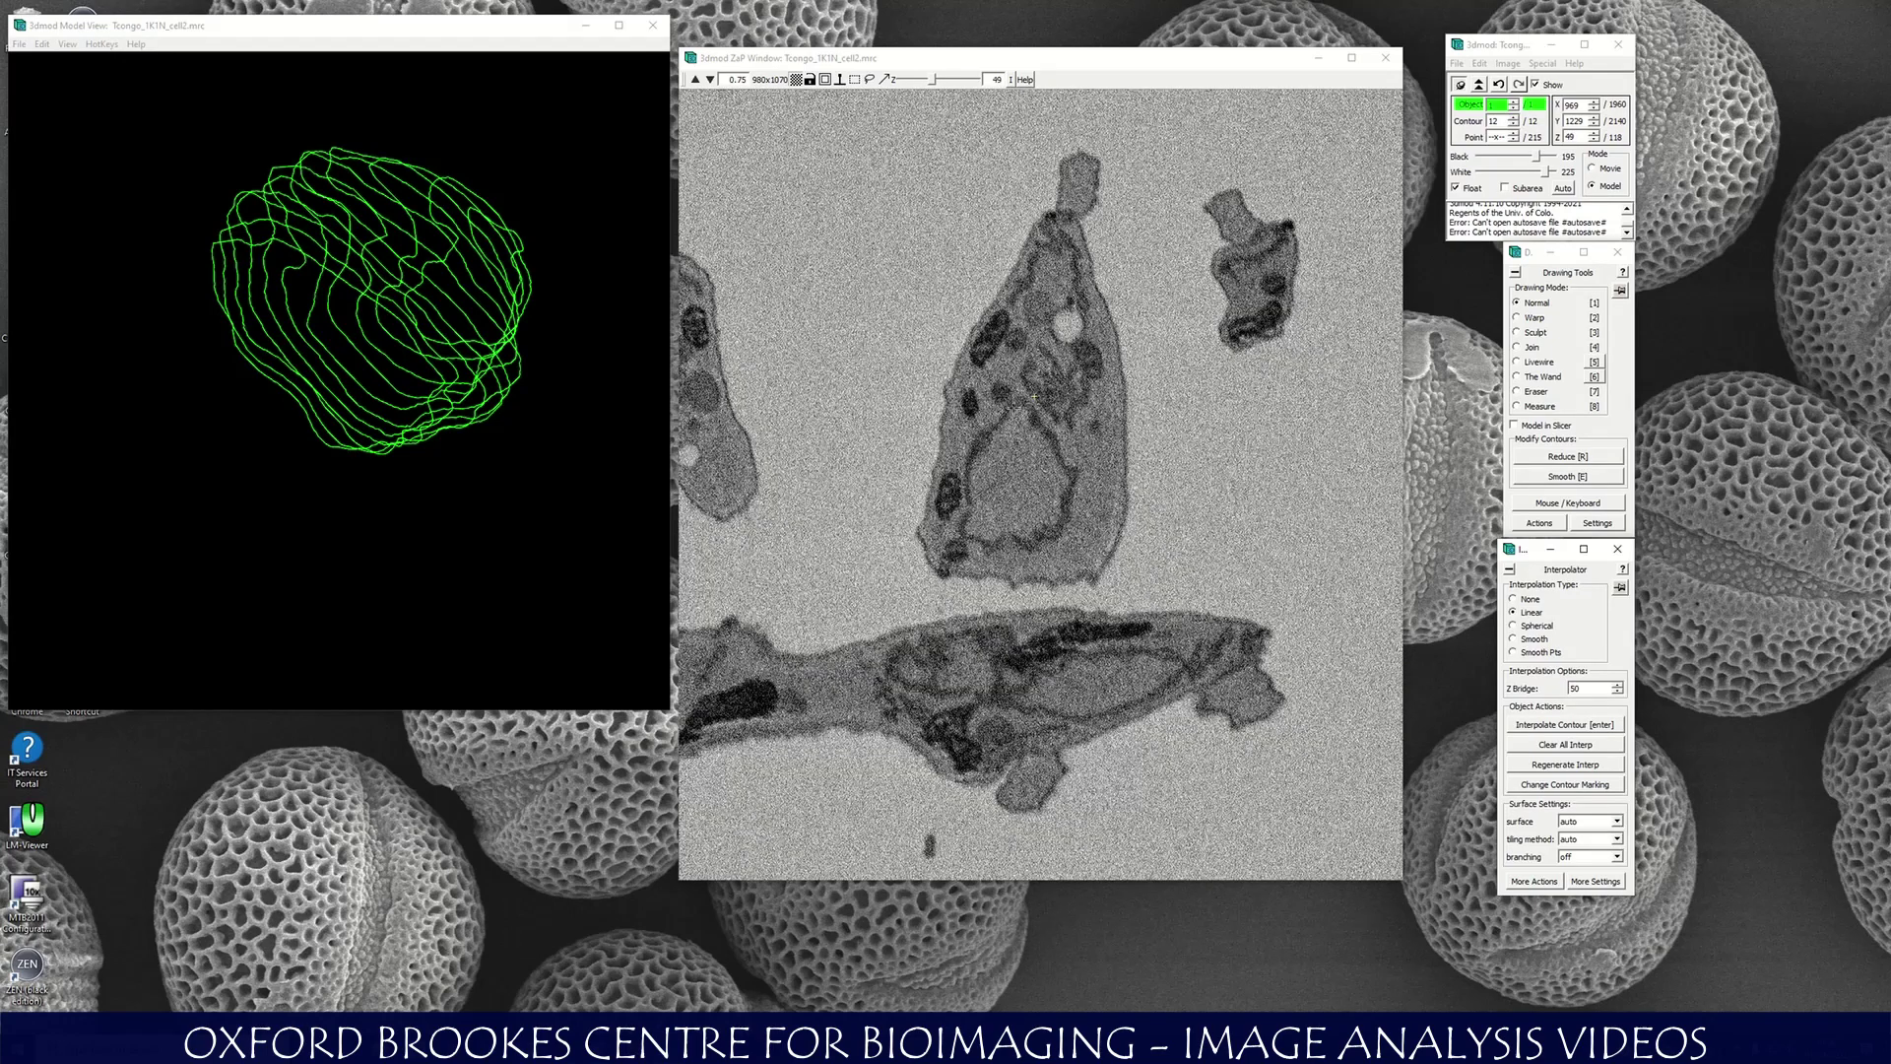
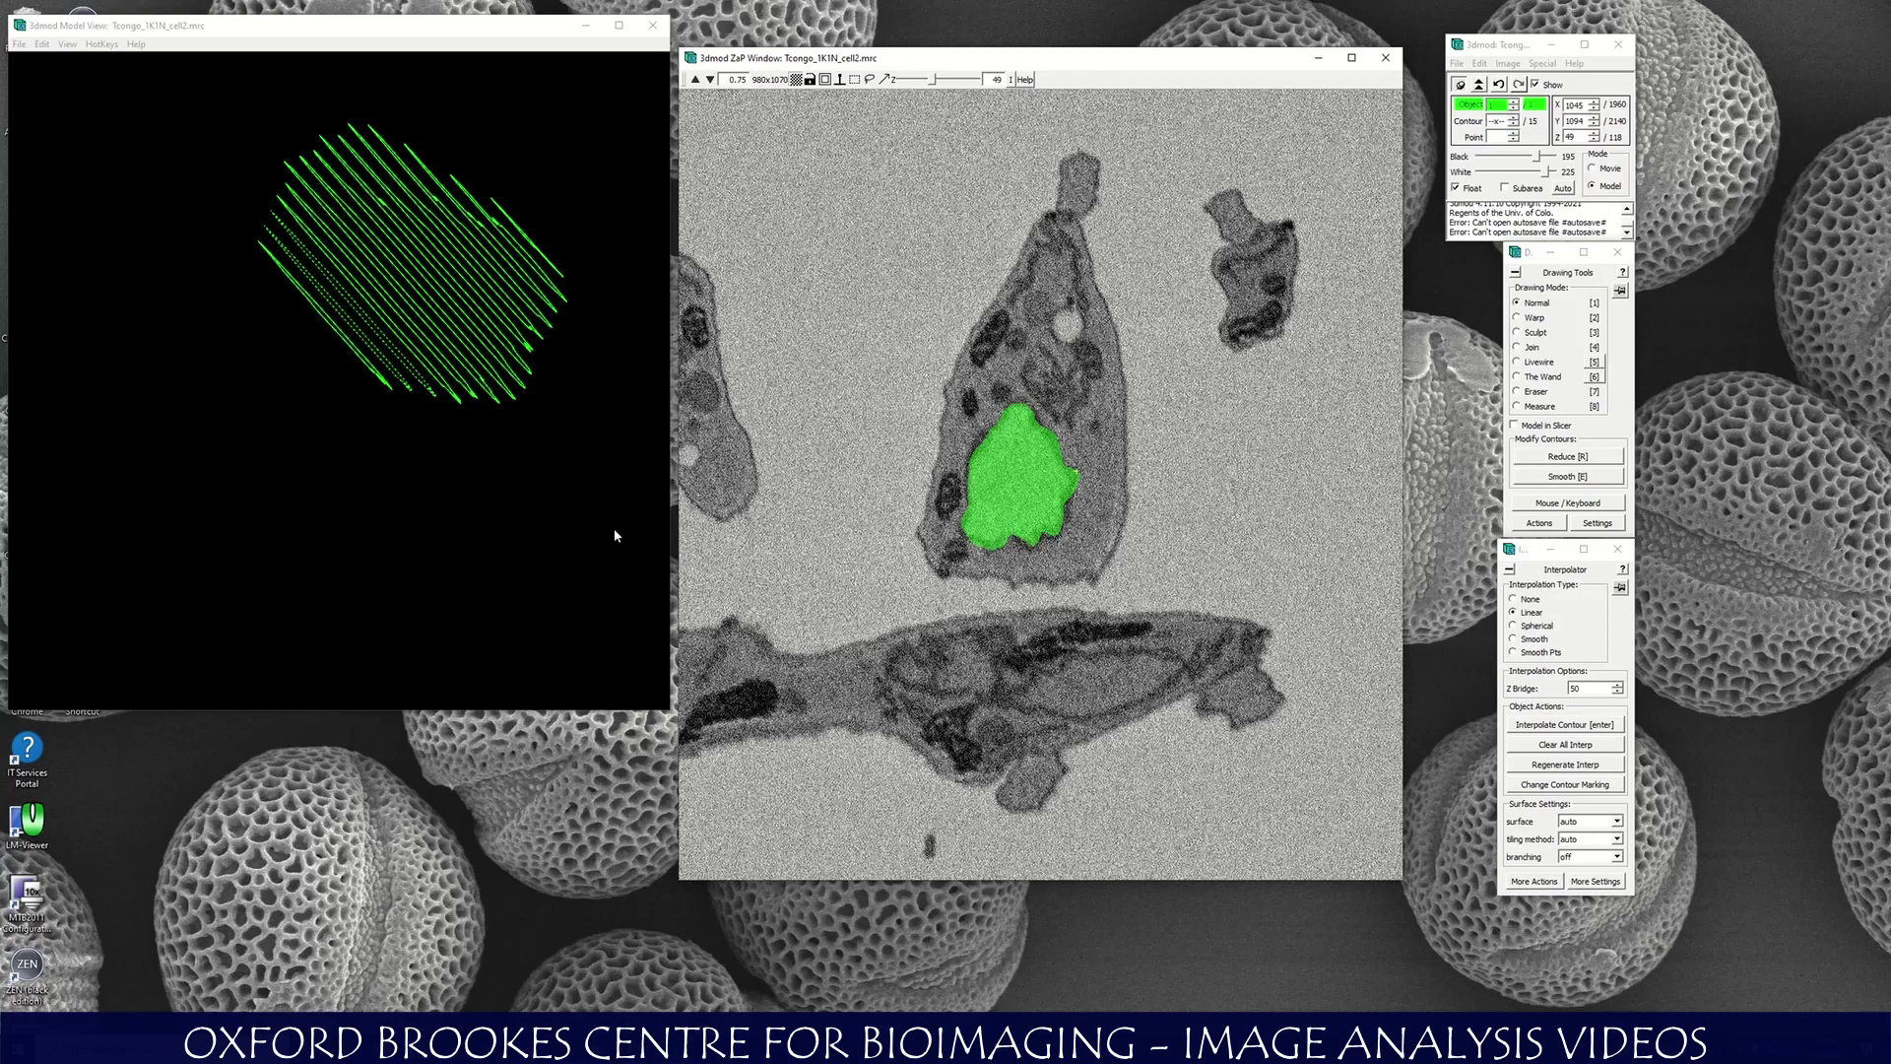
Switch to Sculpt mode and reshape the interpolated nucleus contour on section 50 to follow the nuclear boundary.
{"action": "scroll", "coordinate": [1053, 598], "scroll_direction": "down", "scroll_amount": 5}
{"action": "scroll", "coordinate": [1053, 598], "scroll_direction": "up", "scroll_amount": 5}
{"action": "scroll", "coordinate": [1053, 598], "scroll_direction": "up", "scroll_amount": 2}
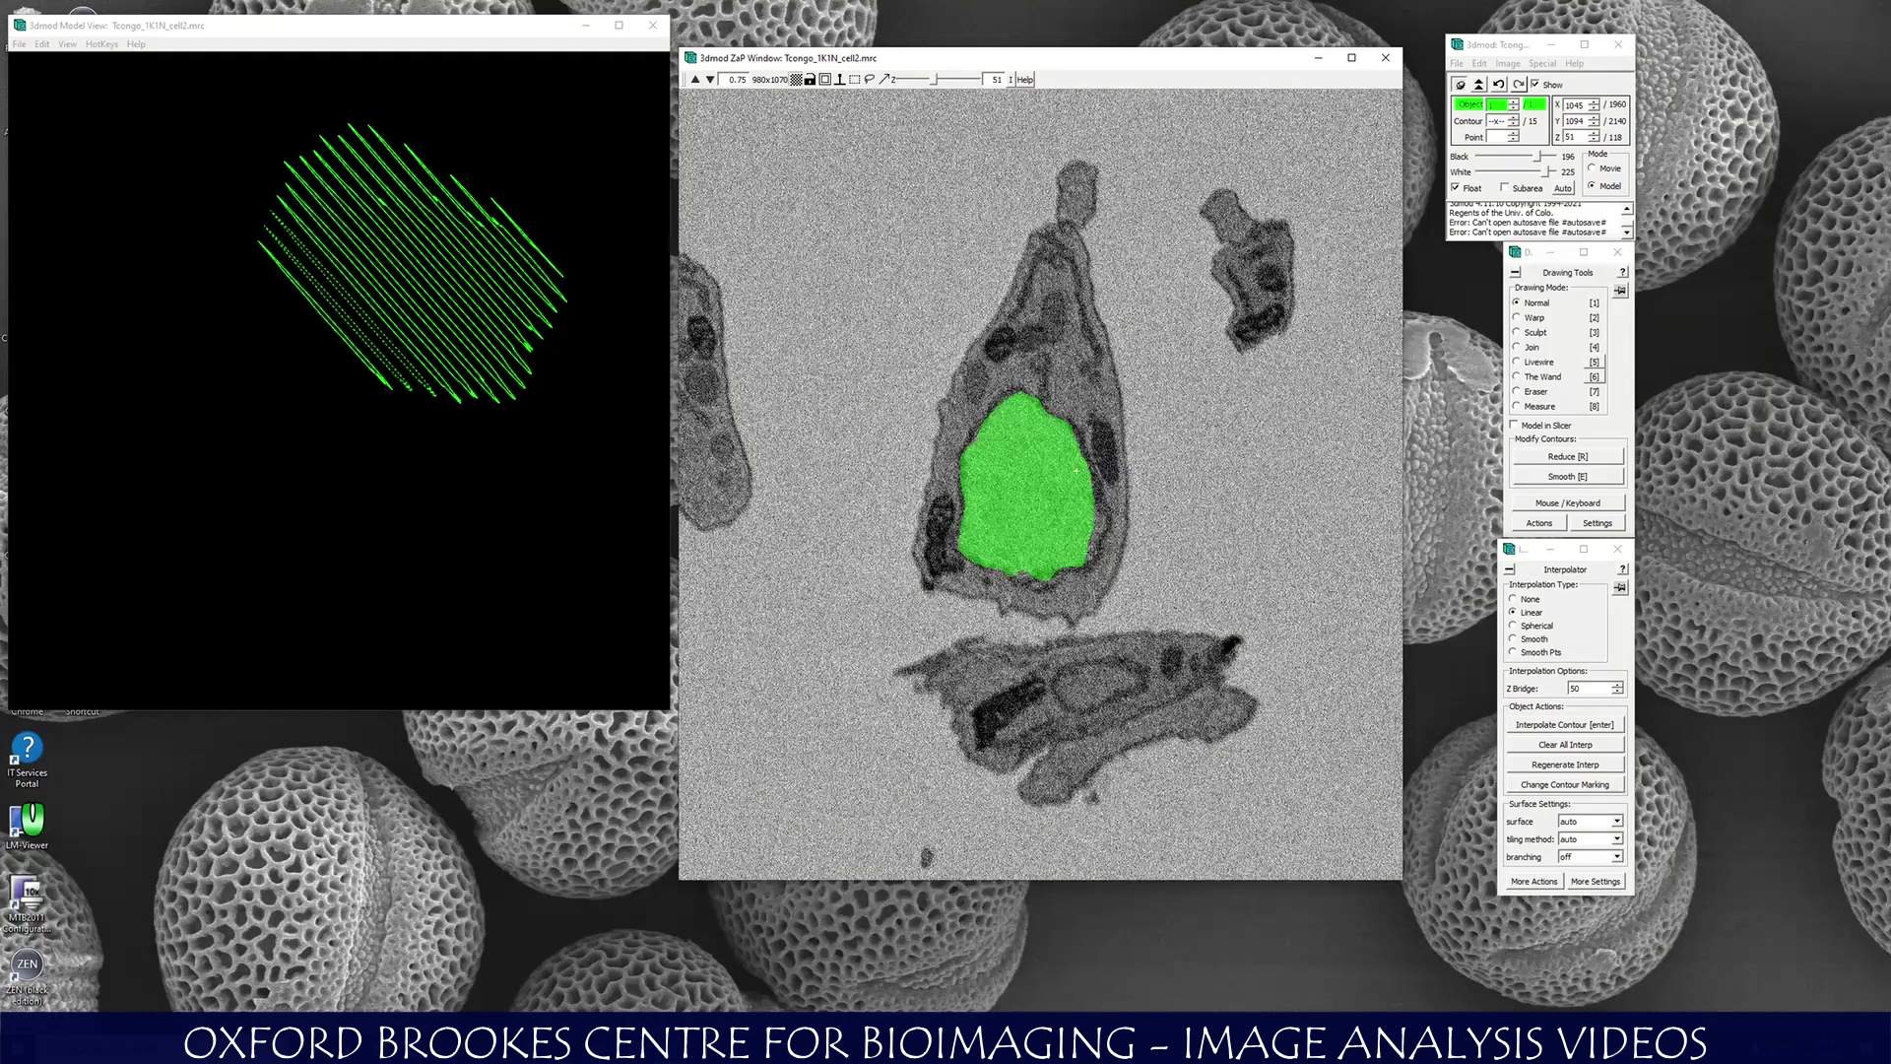
{"action": "scroll", "coordinate": [1090, 550], "scroll_direction": "down", "scroll_amount": 1}
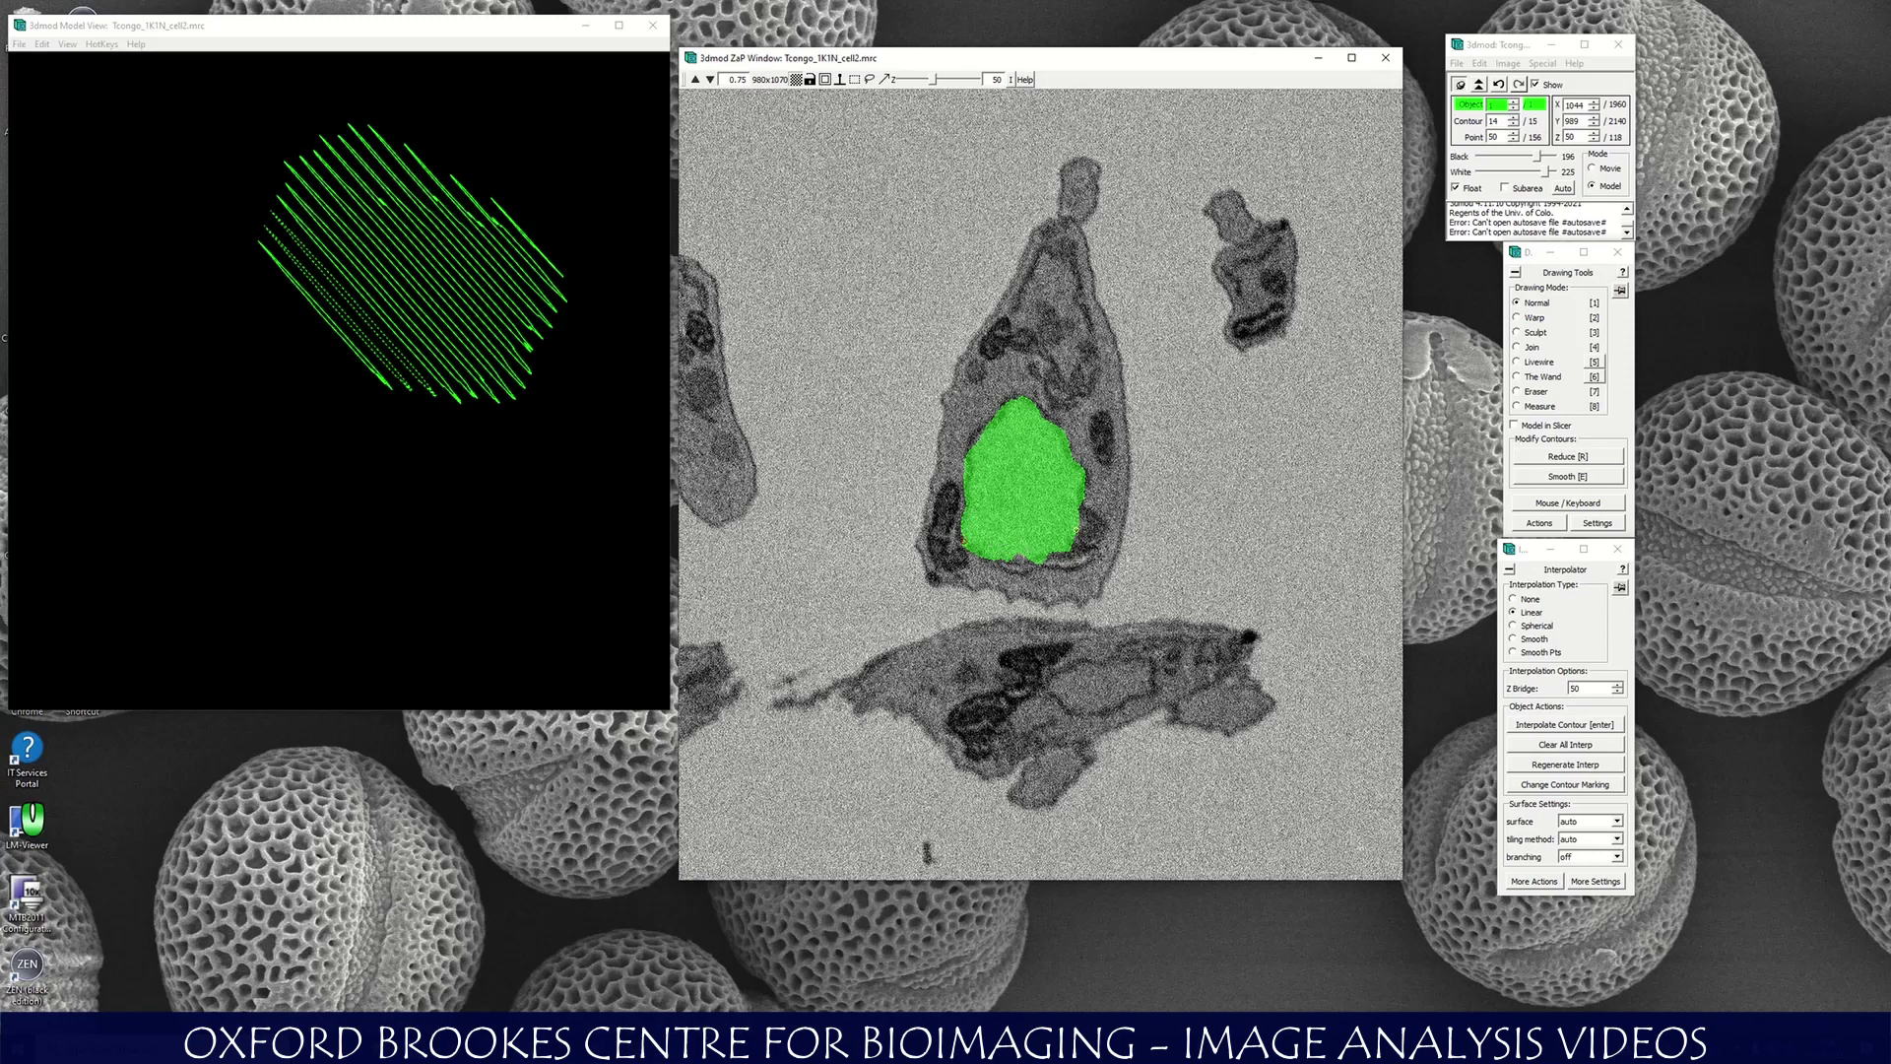
{"action": "left_click", "coordinate": [1534, 333]}
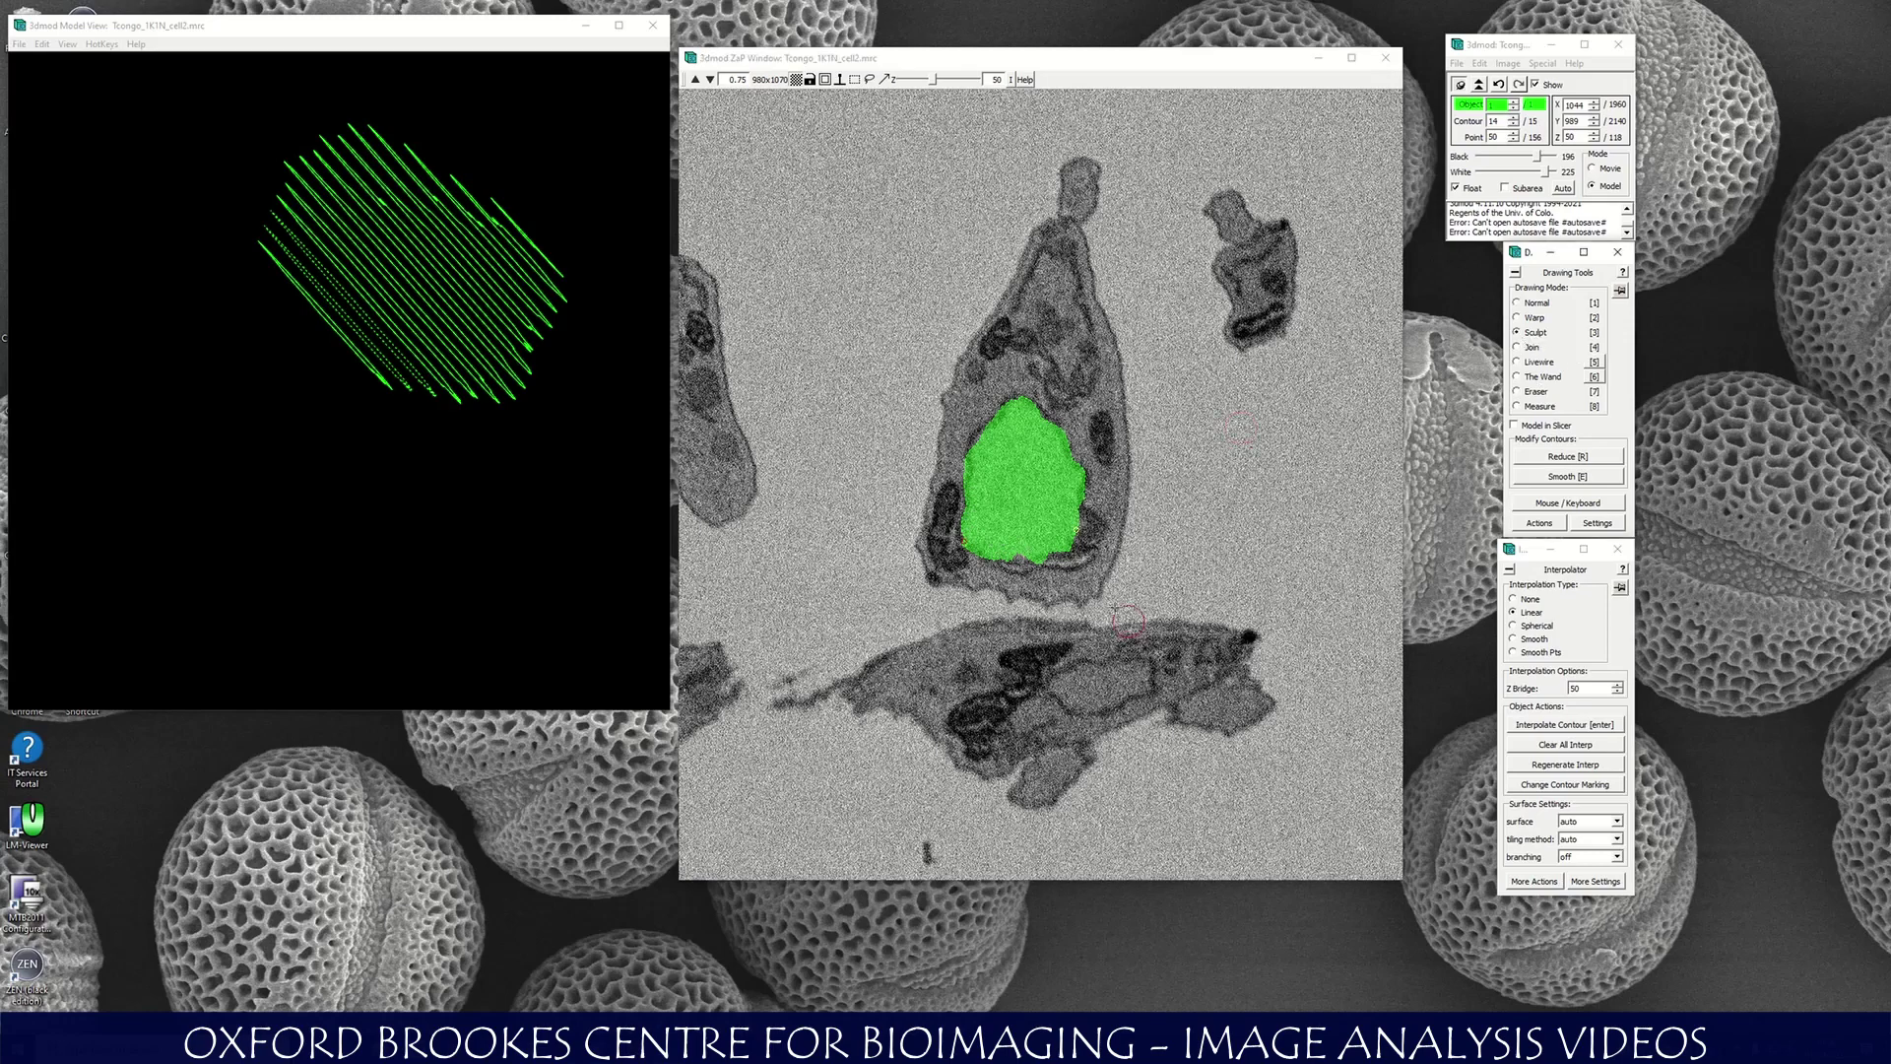
{"action": "mouse_move", "coordinate": [1074, 527]}
{"action": "middle_mouse_down"}
{"action": "mouse_move", "coordinate": [1016, 544]}
{"action": "mouse_move", "coordinate": [1083, 537]}
{"action": "middle_mouse_up"}
{"action": "left_click", "coordinate": [991, 451]}
{"action": "mouse_move", "coordinate": [990, 451]}
{"action": "middle_mouse_down"}
{"action": "mouse_move", "coordinate": [1019, 412]}
{"action": "mouse_move", "coordinate": [1054, 437]}
{"action": "mouse_move", "coordinate": [1028, 413]}
{"action": "mouse_move", "coordinate": [1081, 442]}
{"action": "middle_mouse_up"}
{"action": "middle_click_drag", "start_coordinate": [1003, 542], "coordinate": [1073, 548]}
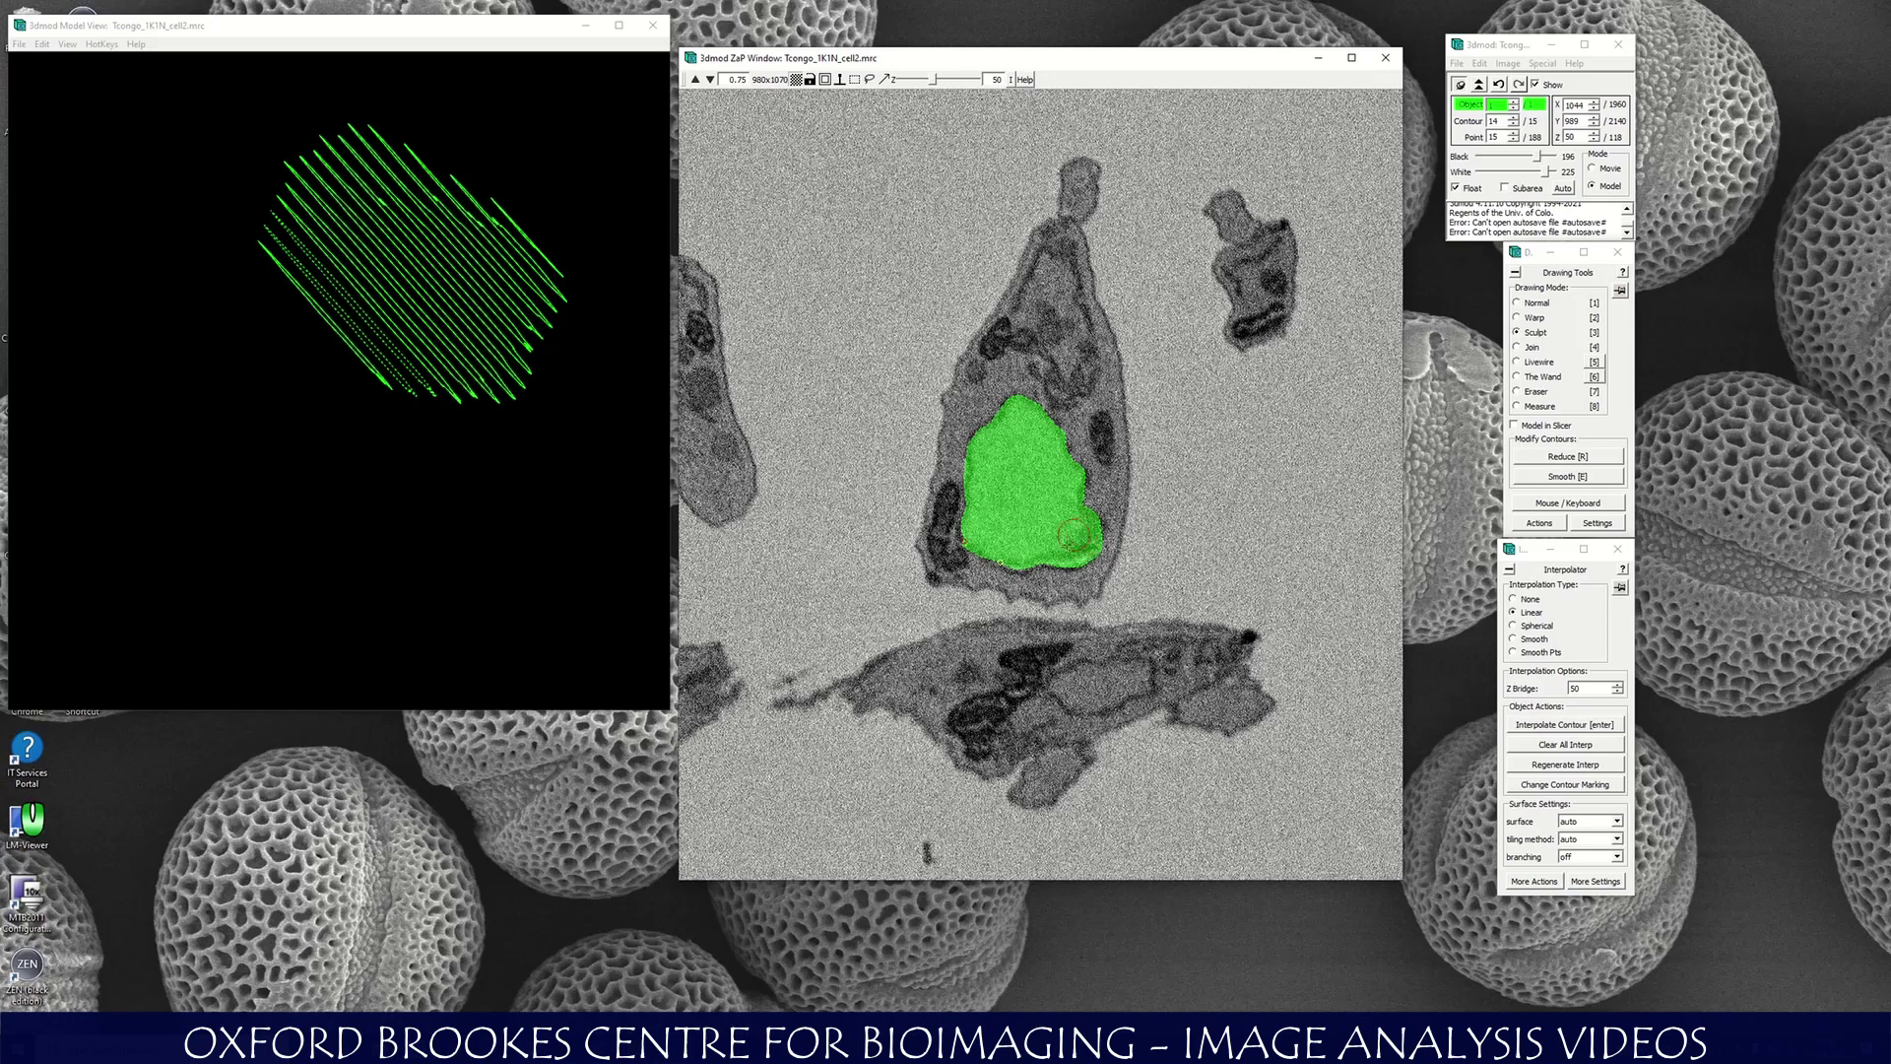
Sculpt the interpolated contour on section 51 outward to match the edge of the nucleus.
{"action": "key", "text": "Page_Down"}
{"action": "key", "text": "Page_Up"}
{"action": "key", "text": "Page_Down"}
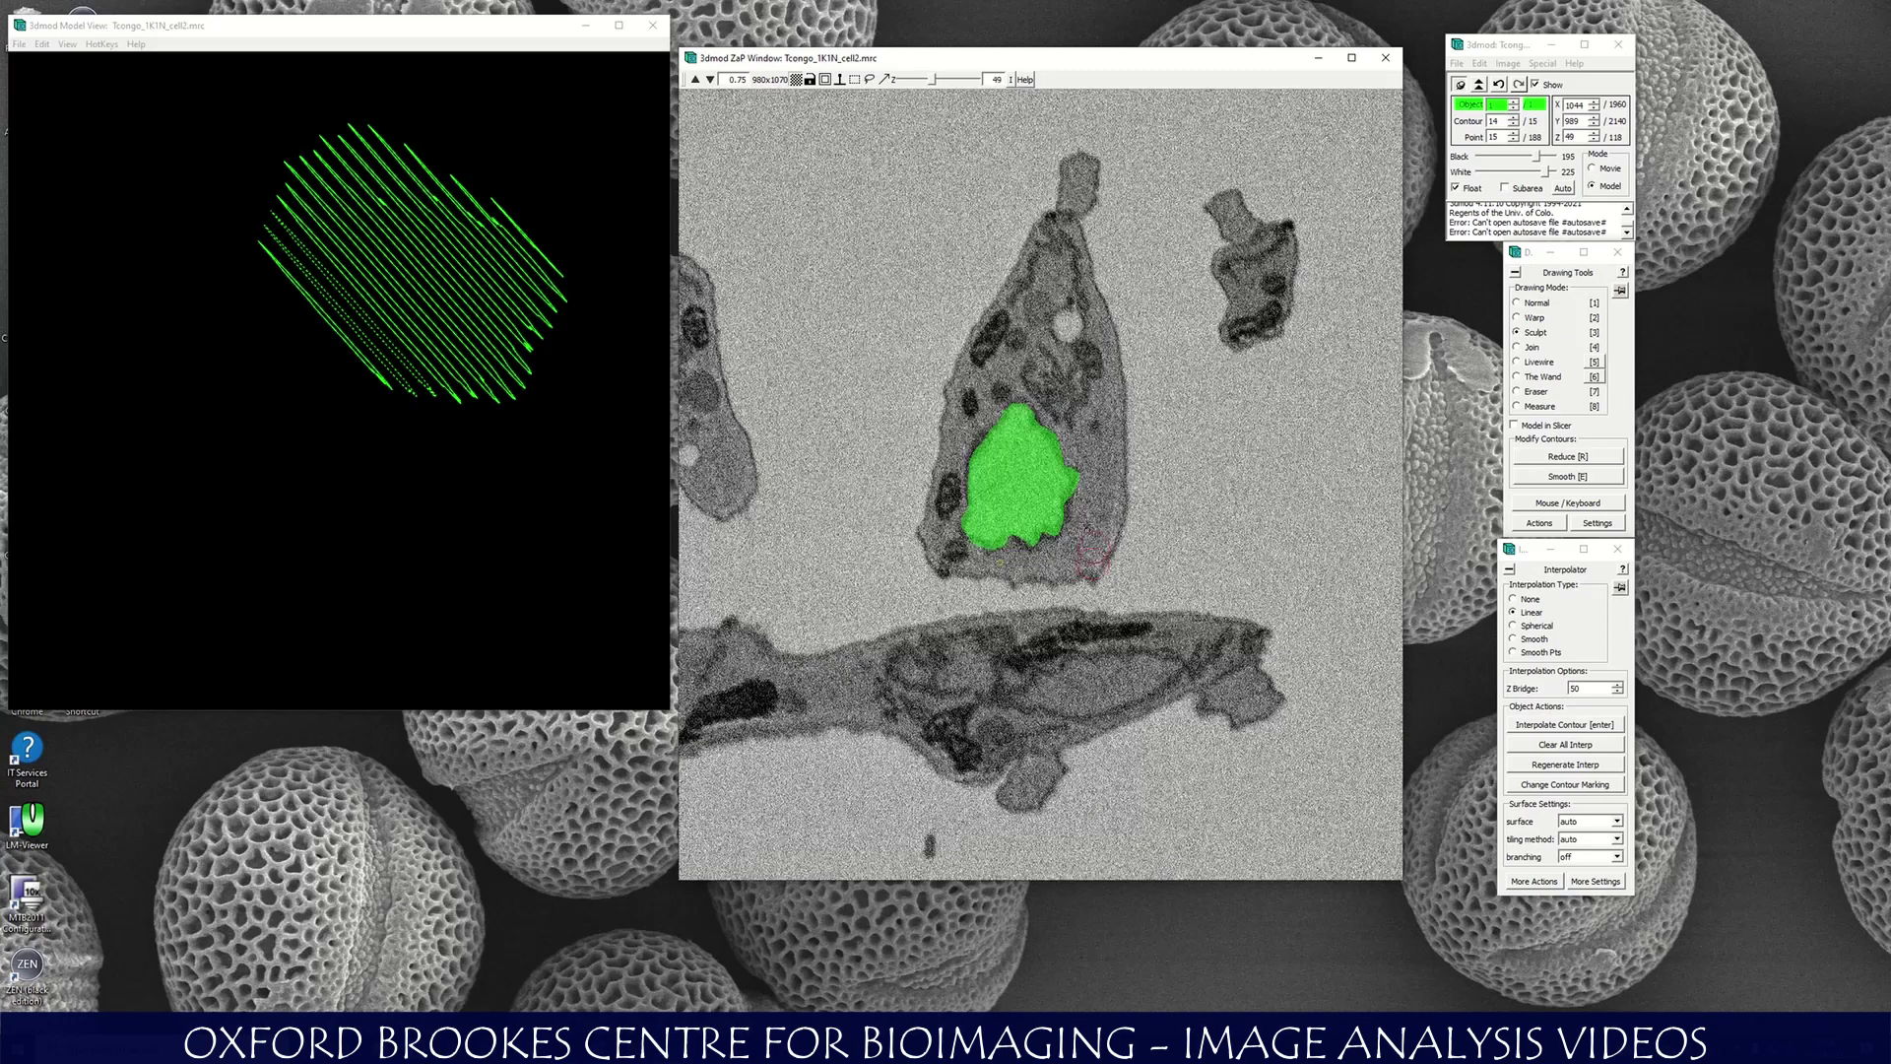
{"action": "middle_click_drag", "start_coordinate": [1076, 494], "coordinate": [1078, 530]}
{"action": "key", "text": "Page_Up"}
{"action": "key", "text": "Page_Down"}
{"action": "key", "text": "Page_Up"}
{"action": "key", "text": "Page_Up"}
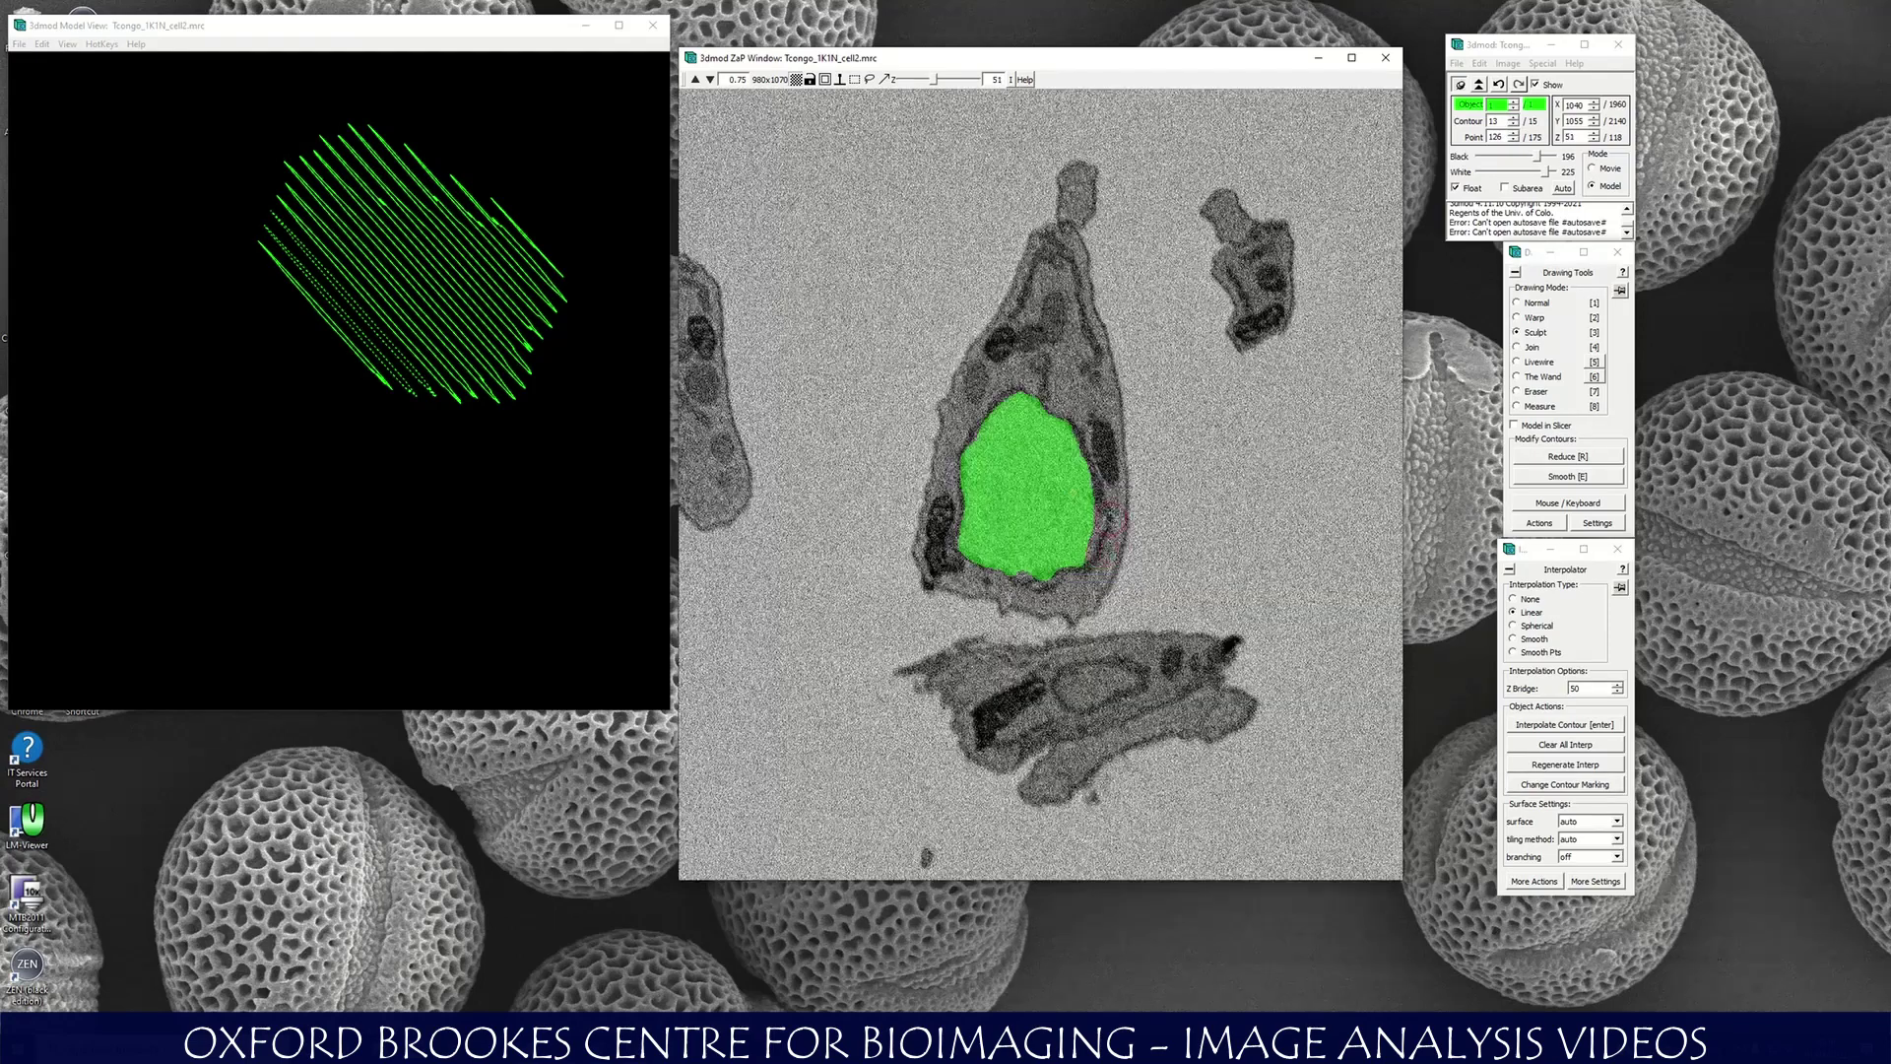
{"action": "mouse_move", "coordinate": [1037, 452]}
{"action": "middle_mouse_down"}
{"action": "mouse_move", "coordinate": [1094, 525]}
{"action": "mouse_move", "coordinate": [1023, 568]}
{"action": "mouse_move", "coordinate": [1042, 578]}
{"action": "middle_mouse_up"}
{"action": "mouse_move", "coordinate": [1013, 485]}
{"action": "middle_mouse_down"}
{"action": "mouse_move", "coordinate": [982, 439]}
{"action": "mouse_move", "coordinate": [1008, 416]}
{"action": "middle_mouse_up"}
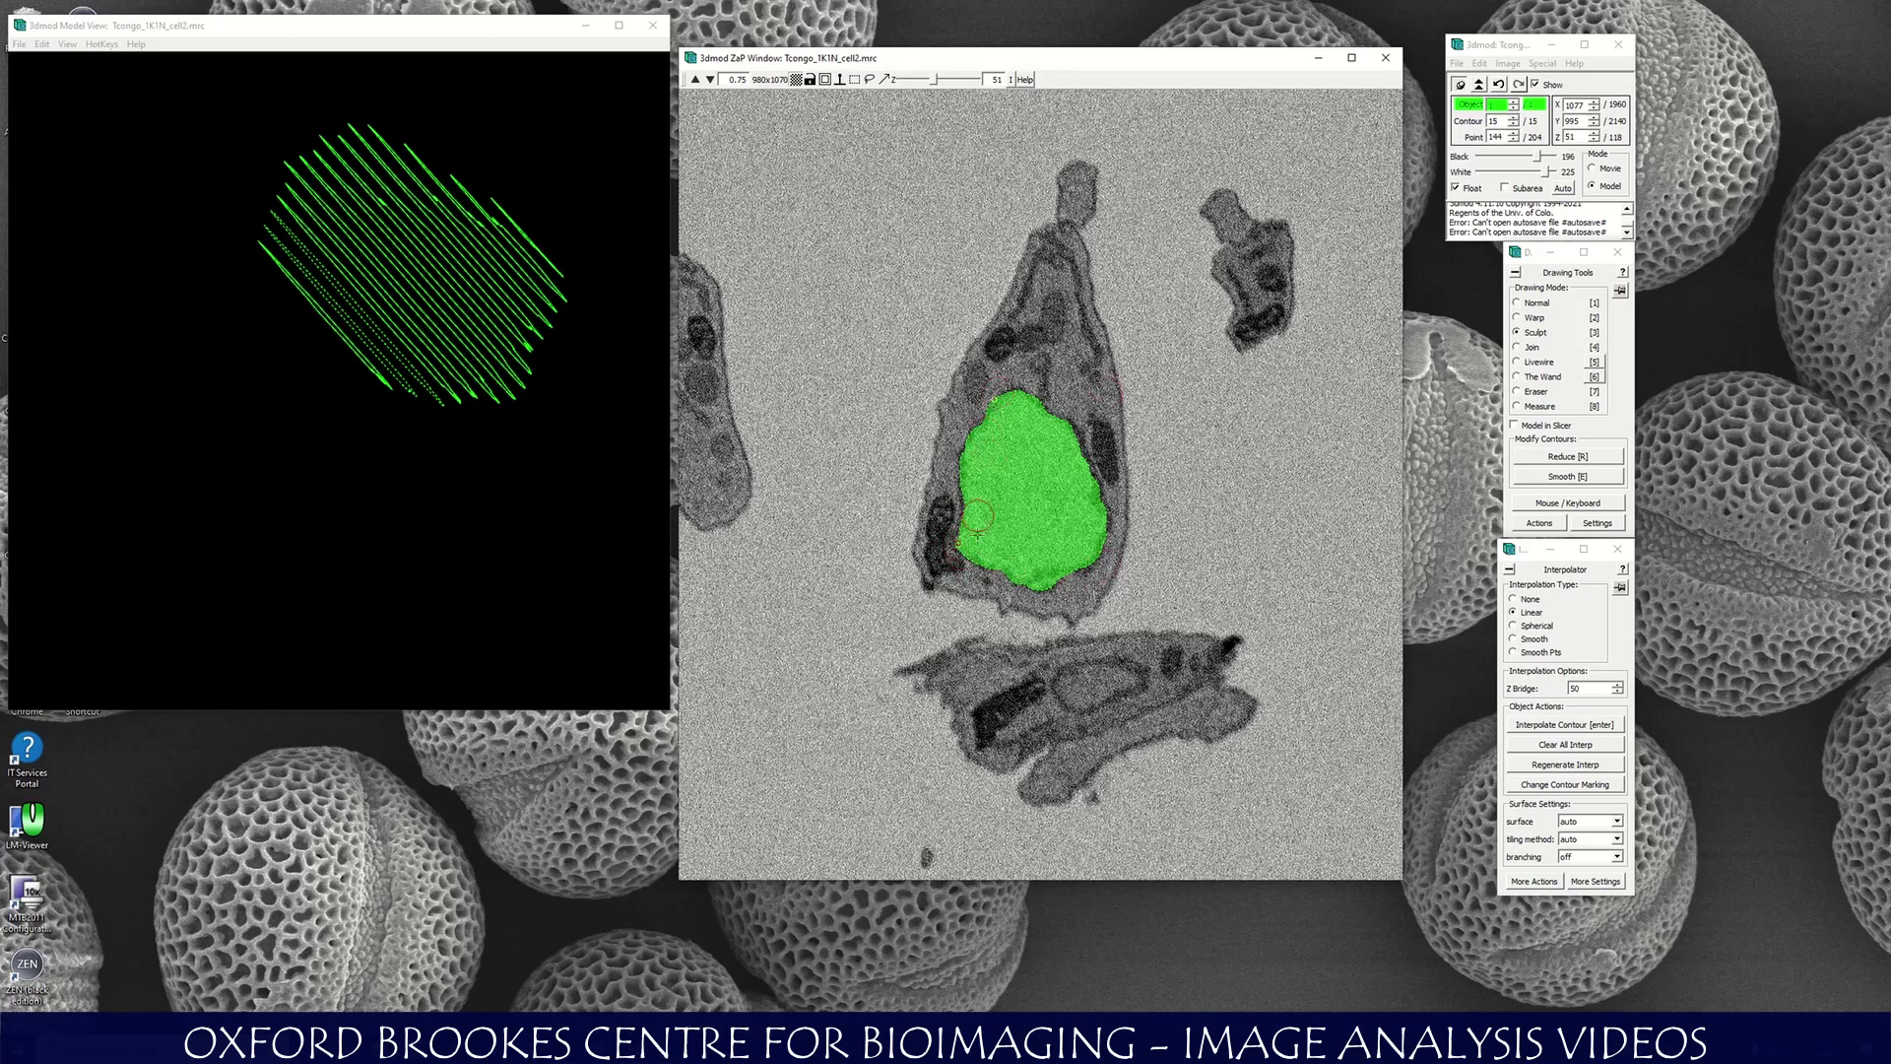
{"action": "left_click", "coordinate": [1103, 558]}
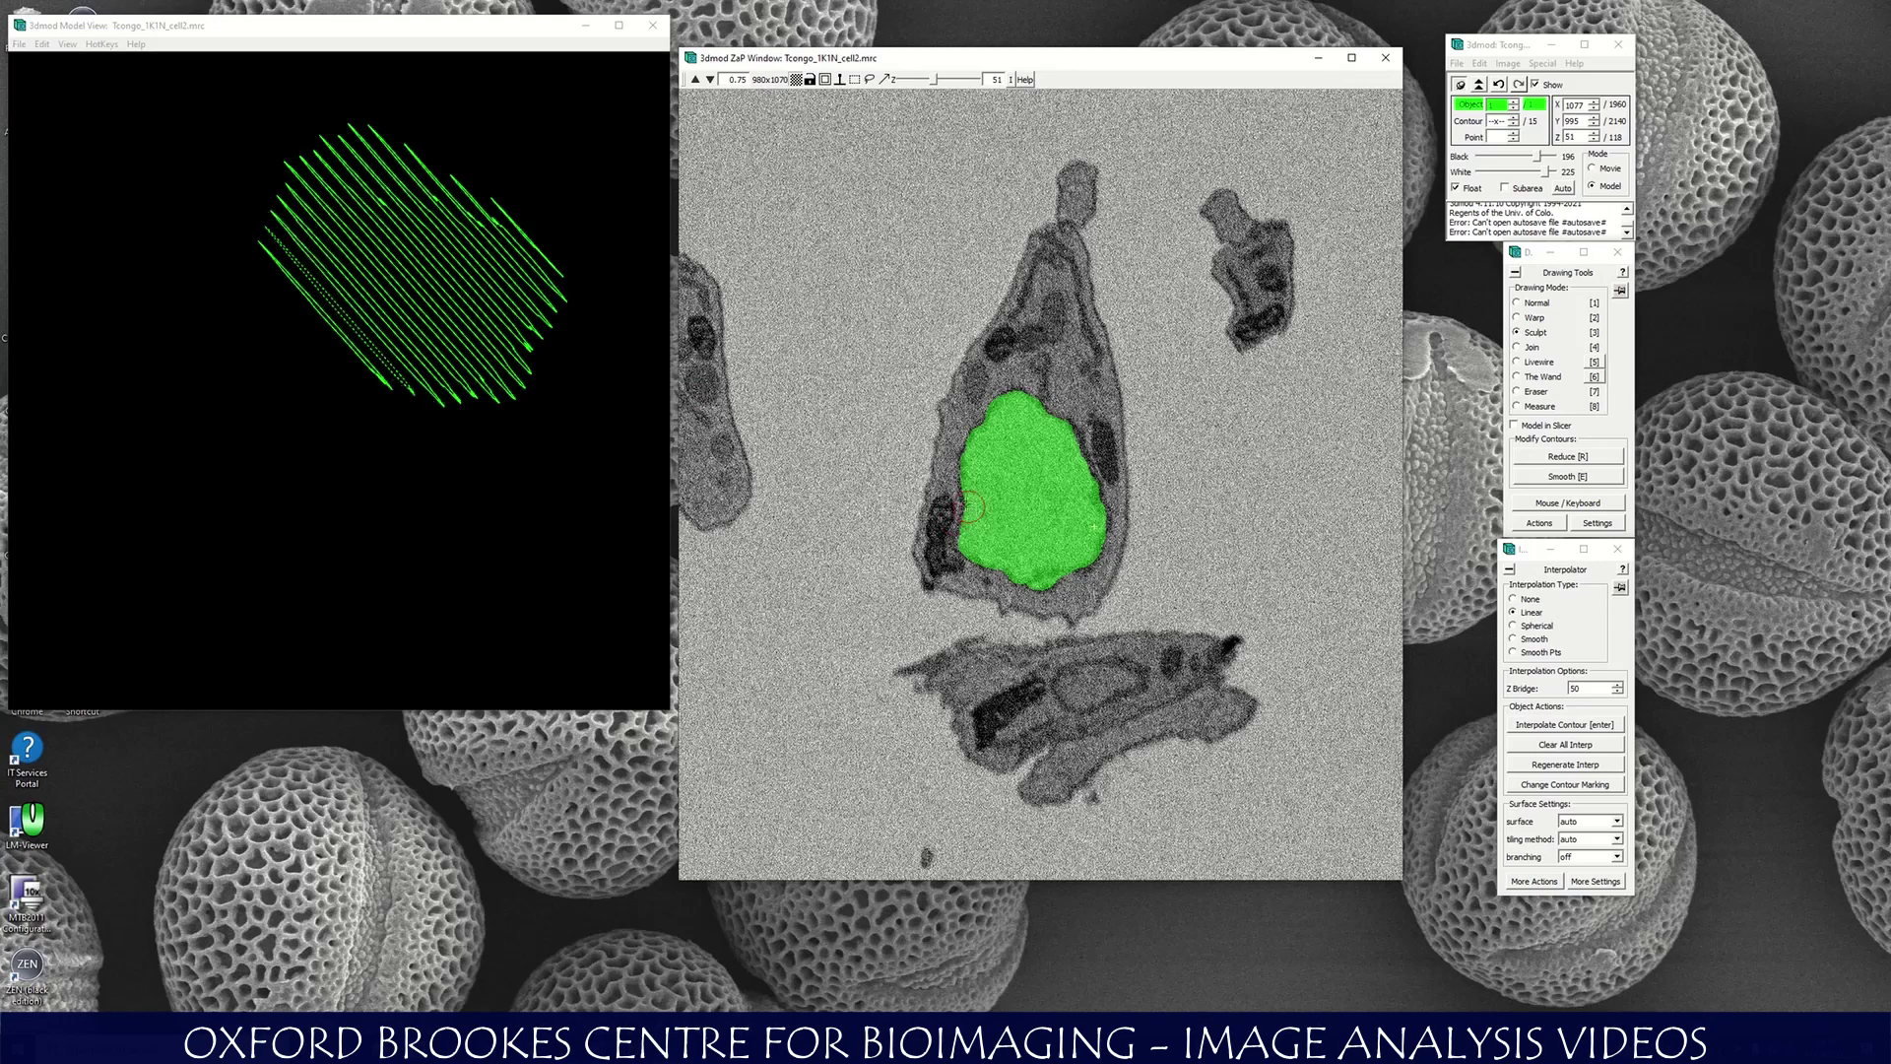
Review the nucleus contours on sections 52 to 54 and examine the dashed interpolated contour in the enlarged 3D model.
{"action": "key", "text": "Page_Up"}
{"action": "left_click_drag", "start_coordinate": [1084, 591], "coordinate": [1091, 587]}
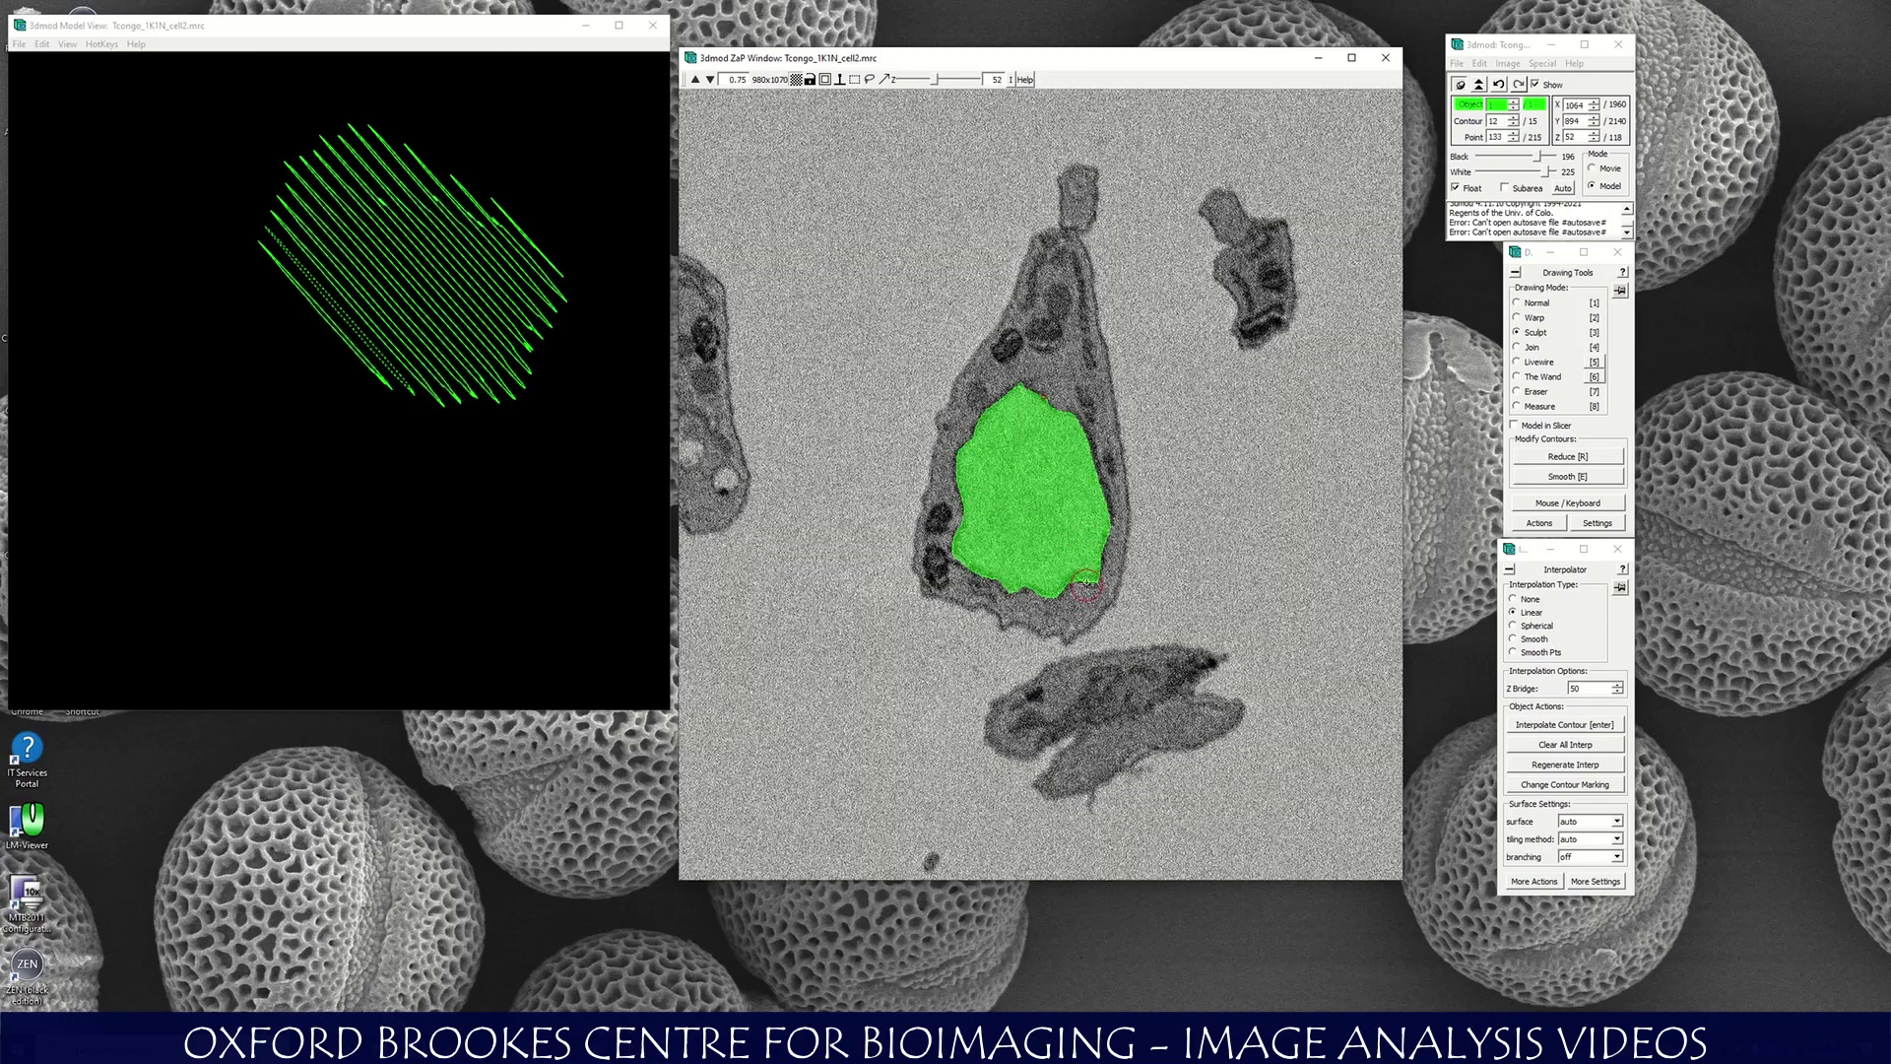
{"action": "key", "text": "Page_Up"}
{"action": "key", "text": "Page_Up"}
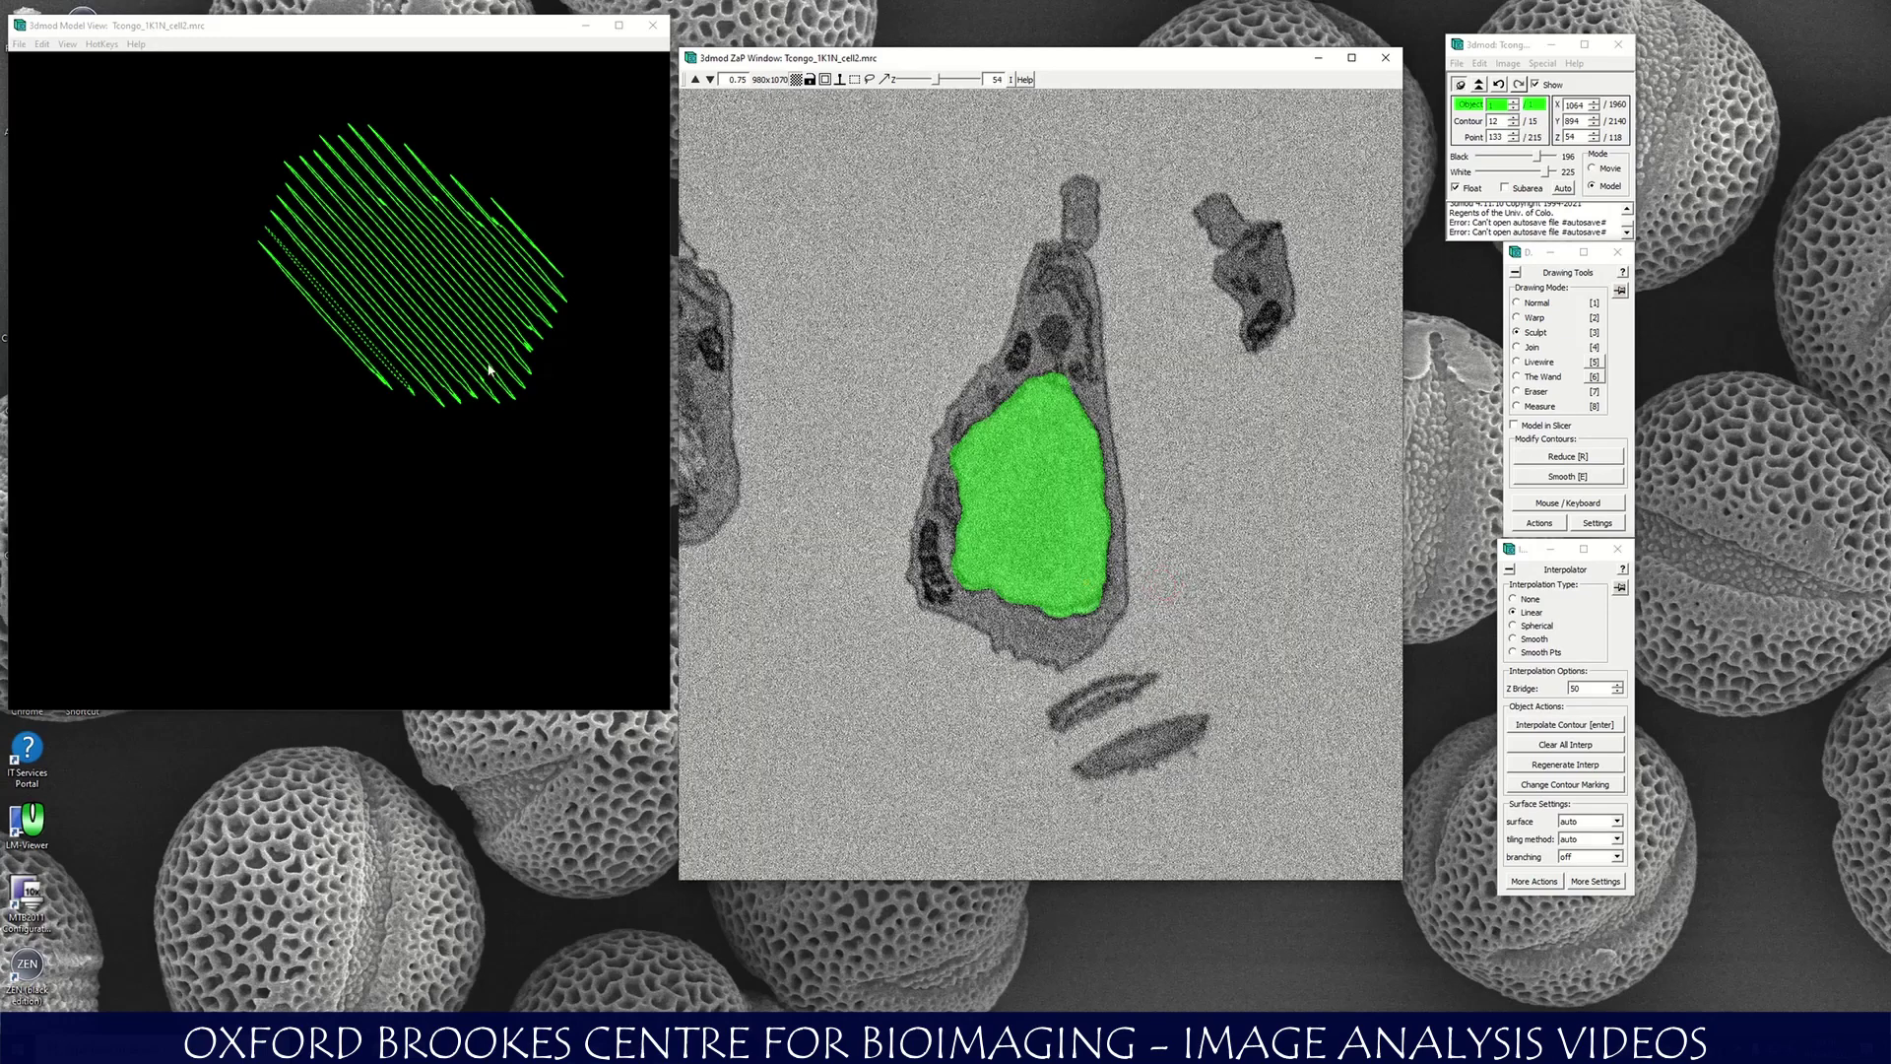
{"action": "left_click", "coordinate": [404, 387]}
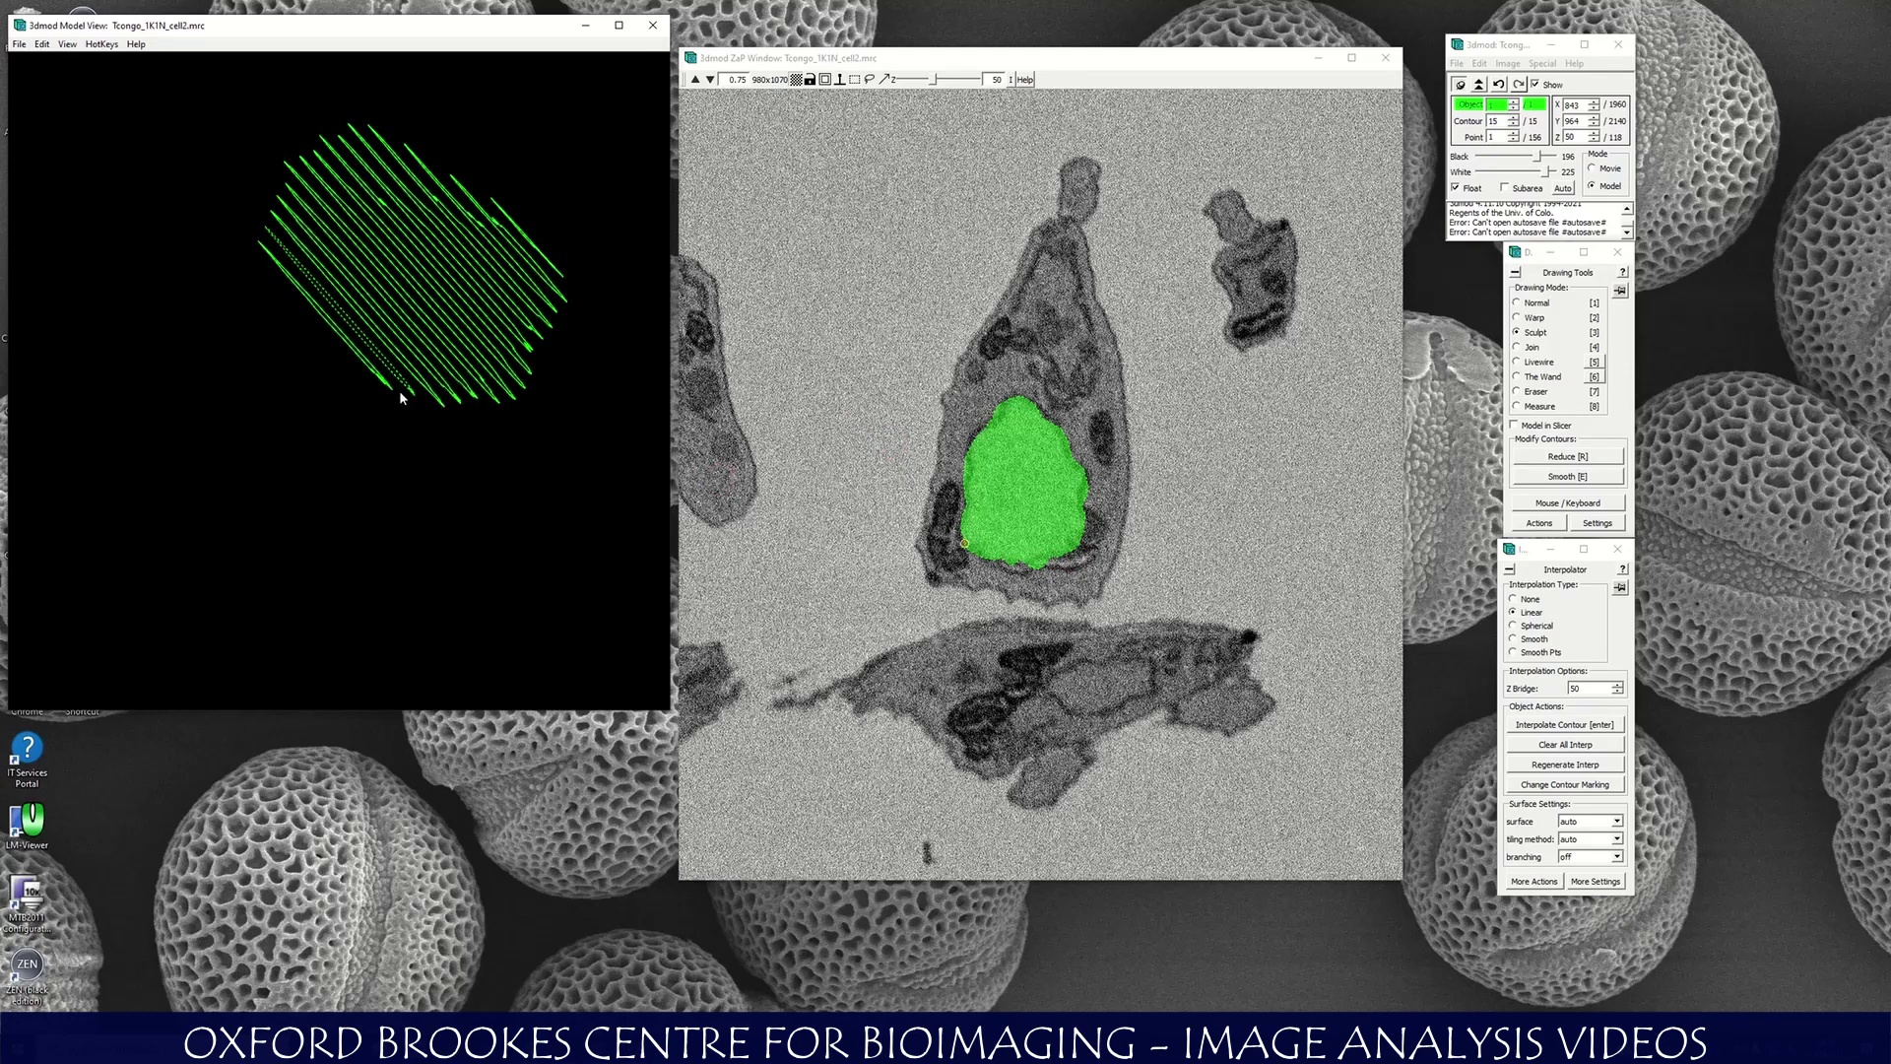
{"action": "scroll", "coordinate": [392, 373], "scroll_direction": "up", "scroll_amount": 10}
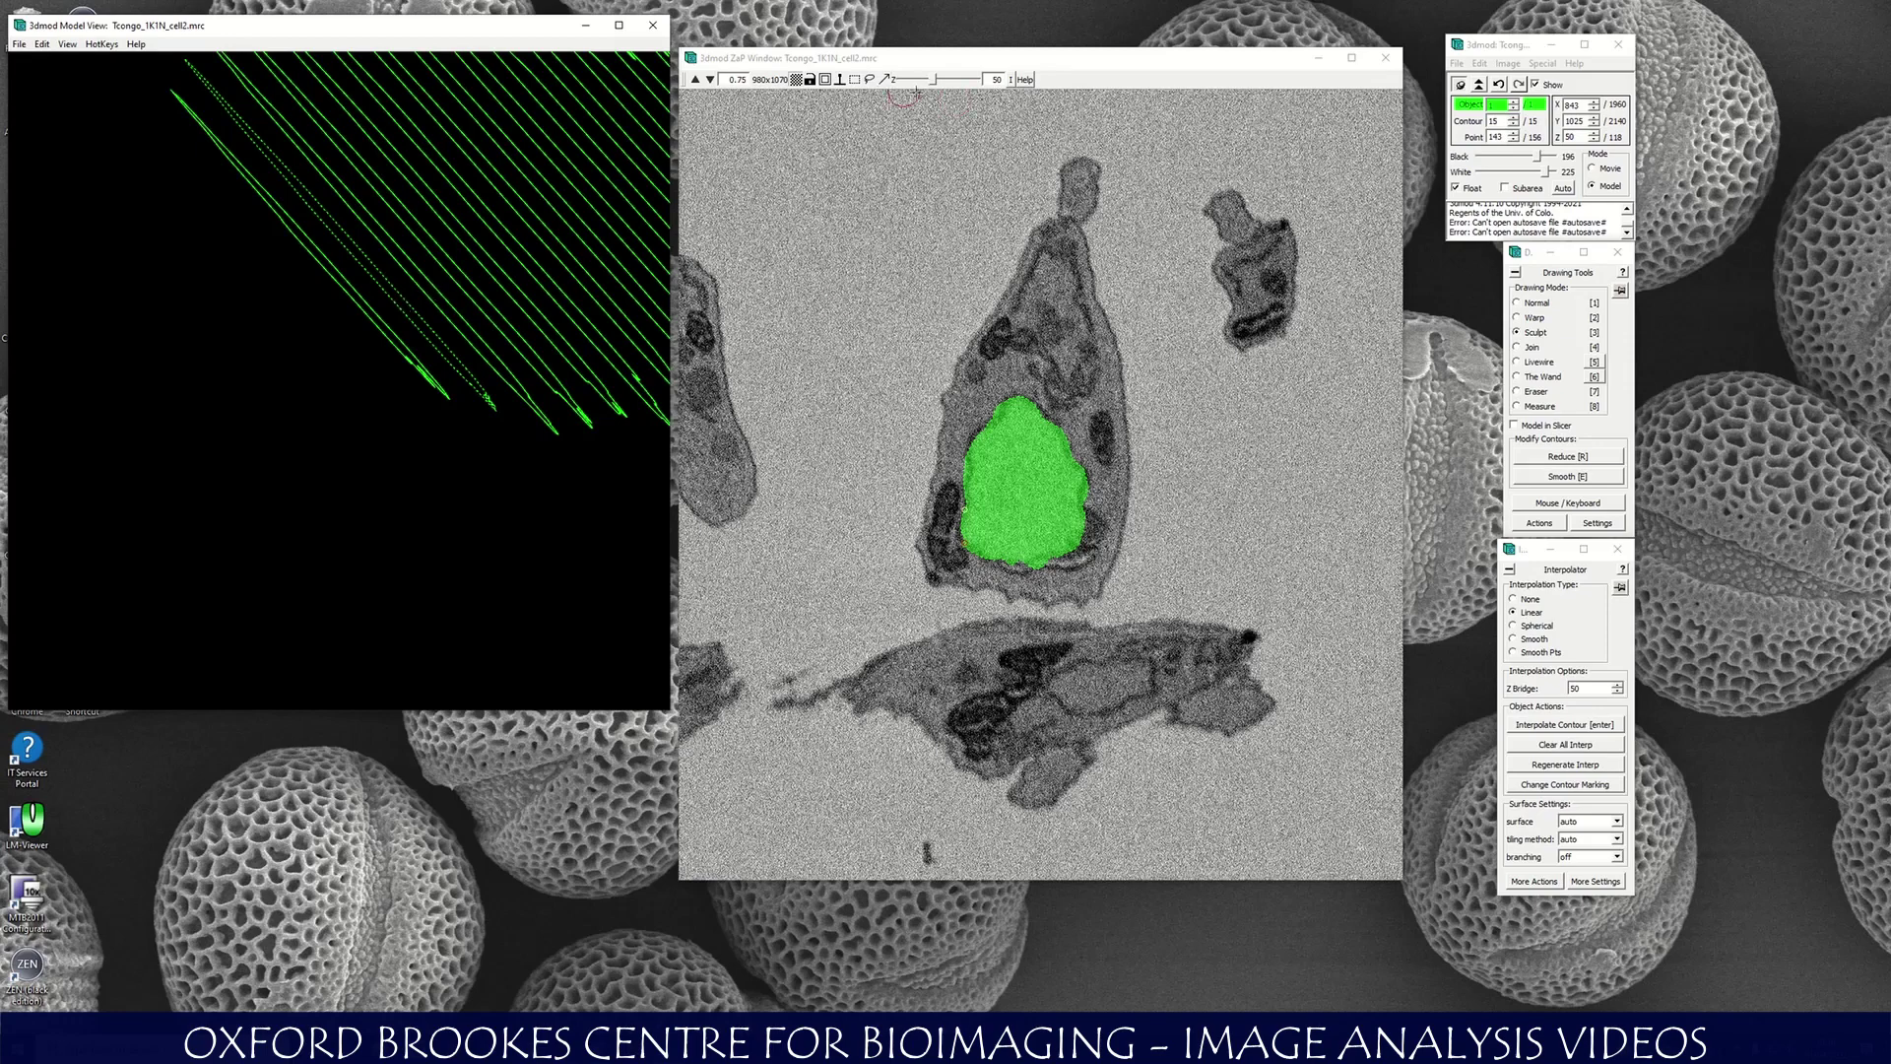
{"action": "left_click", "coordinate": [972, 85]}
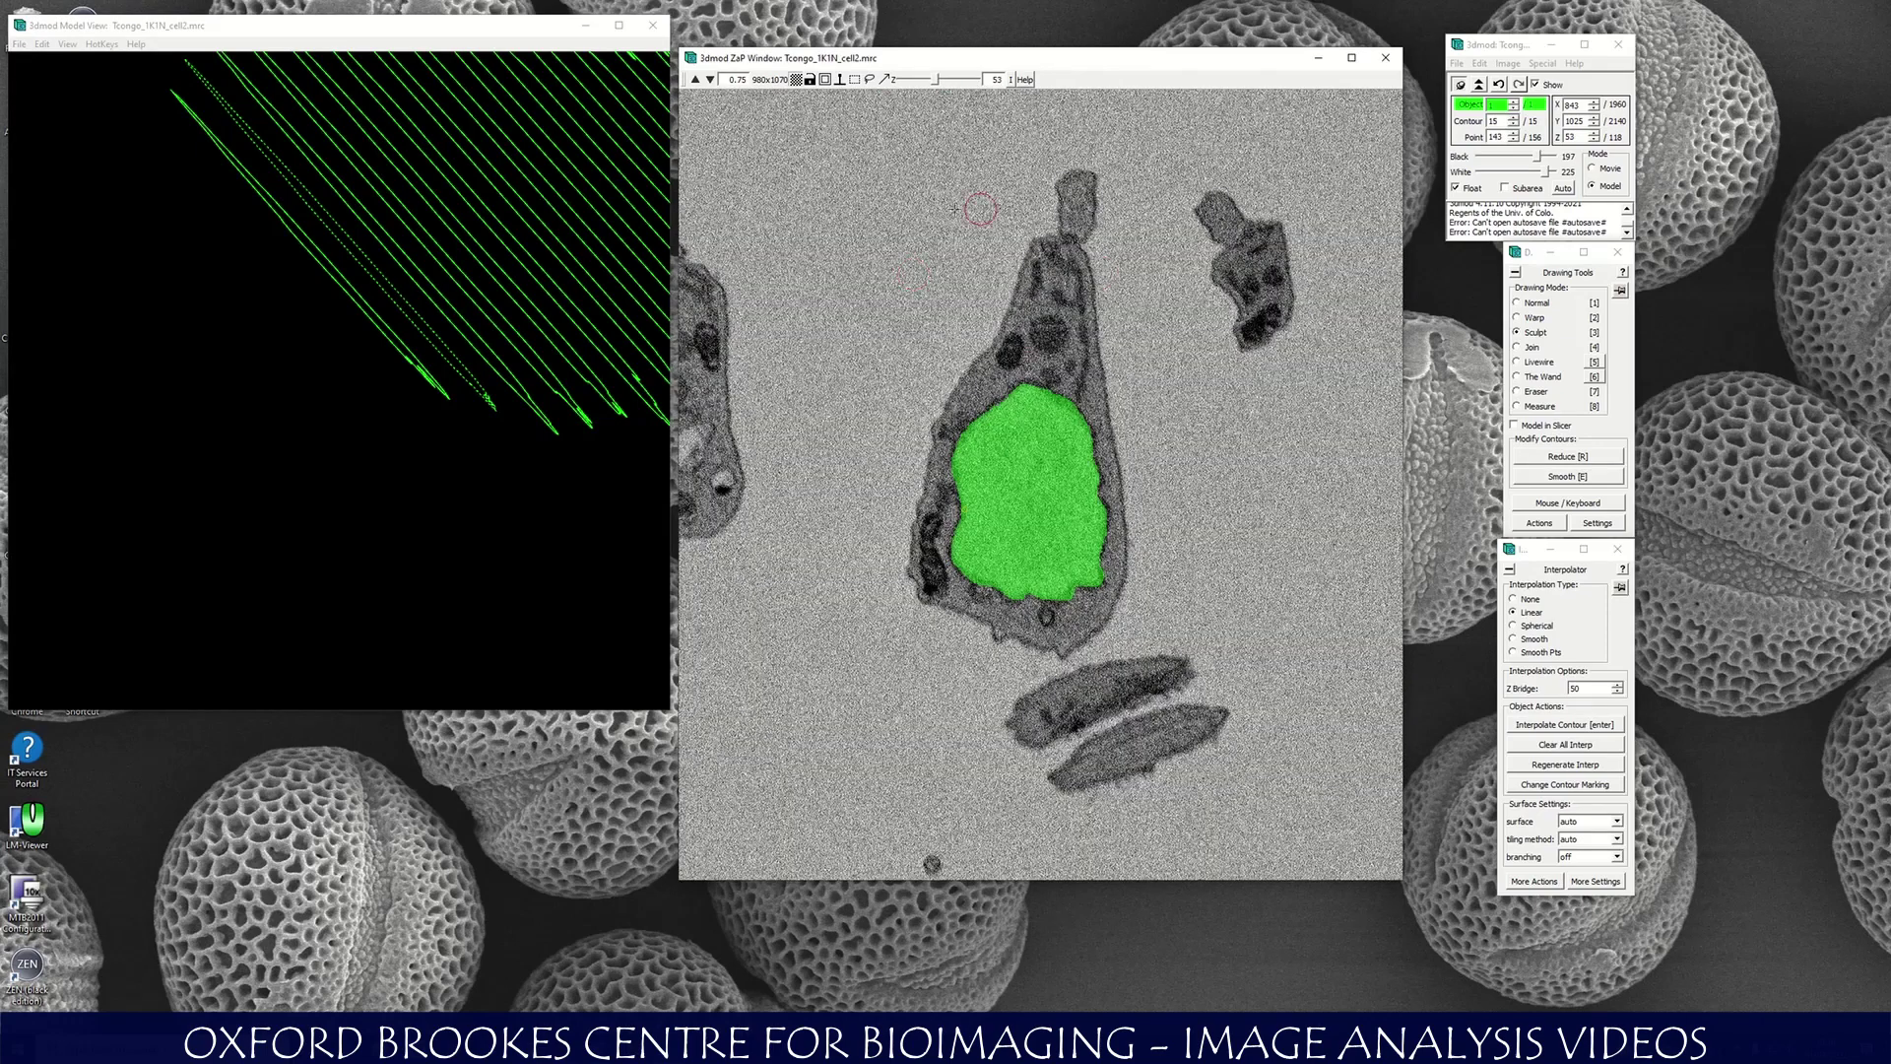
Select the dashed interpolated contour in the 3D model and sculpt it to the nuclear boundary on section 50.
{"action": "left_click", "coordinate": [409, 308]}
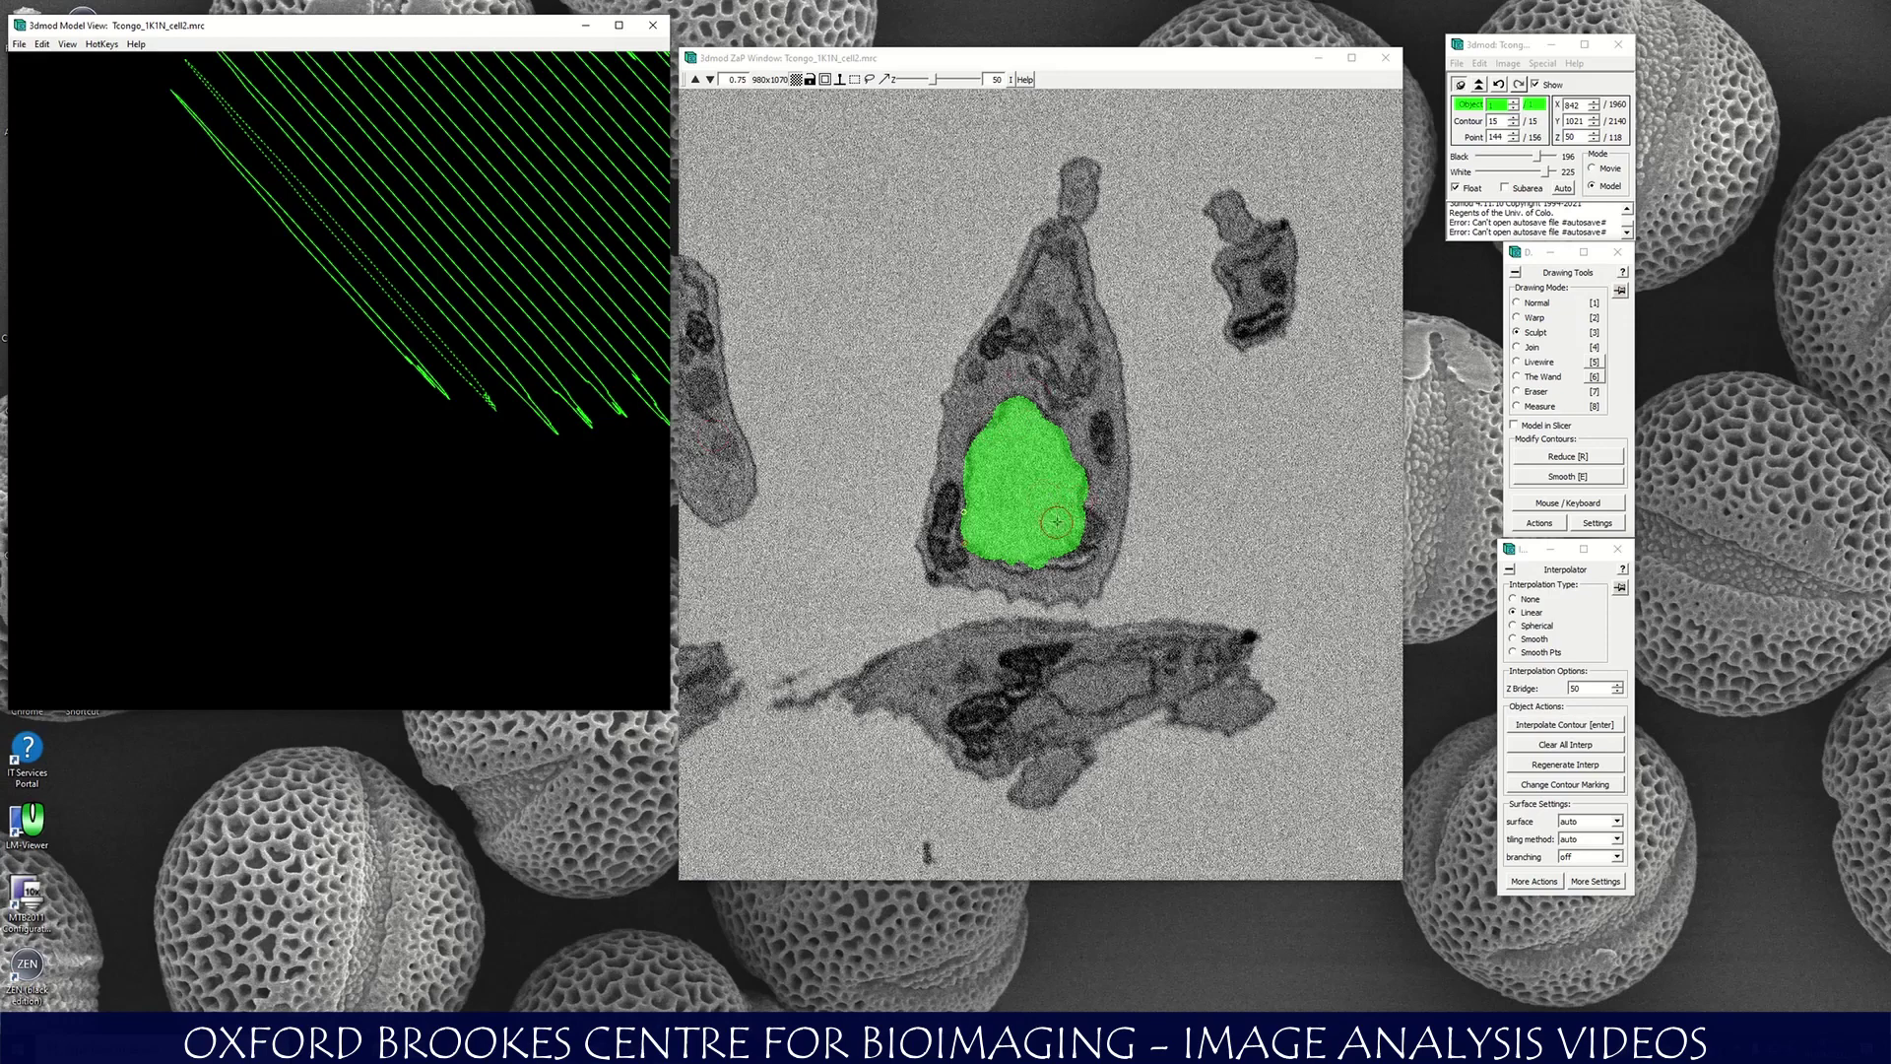
{"action": "left_click_drag", "start_coordinate": [990, 449], "coordinate": [1001, 431]}
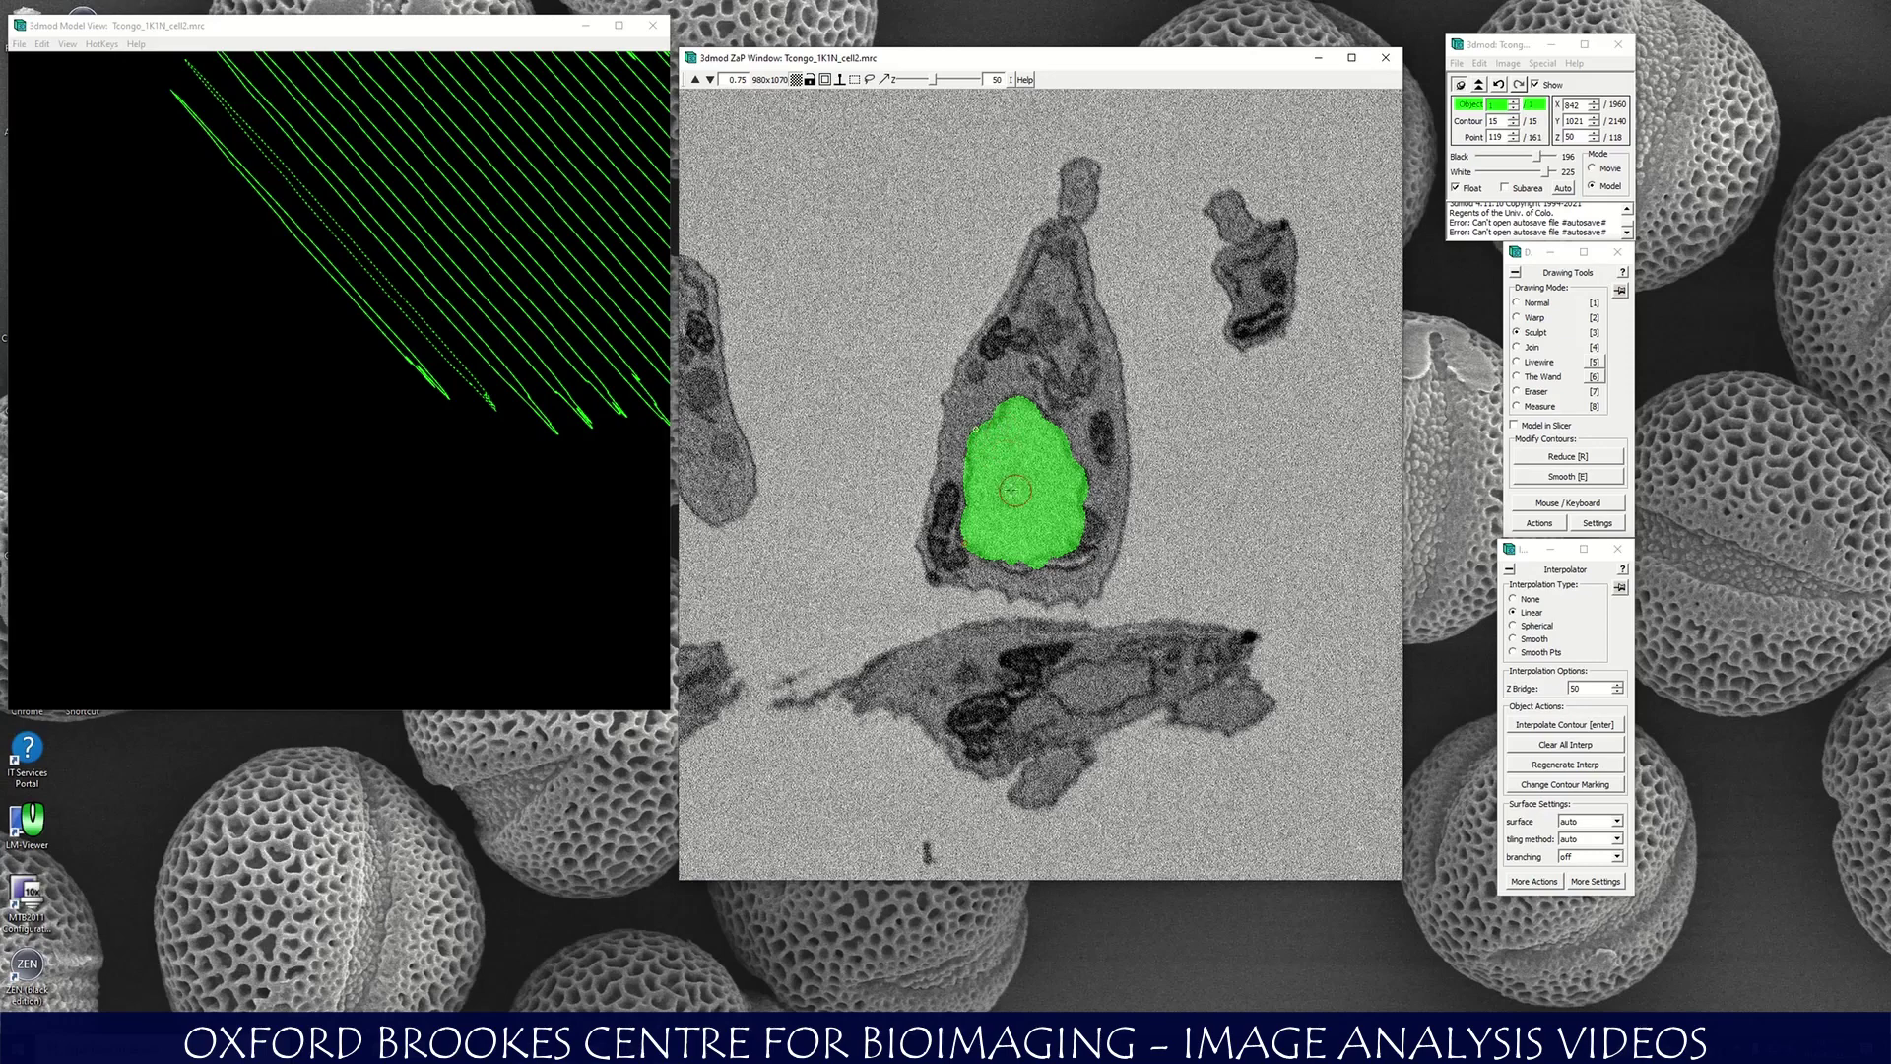
{"action": "mouse_move", "coordinate": [1103, 501]}
{"action": "left_mouse_down"}
{"action": "mouse_move", "coordinate": [1050, 549]}
{"action": "mouse_move", "coordinate": [1078, 548]}
{"action": "mouse_move", "coordinate": [1010, 555]}
{"action": "mouse_move", "coordinate": [1073, 582]}
{"action": "mouse_move", "coordinate": [1150, 548]}
{"action": "left_mouse_up"}
{"action": "mouse_move", "coordinate": [981, 403]}
{"action": "left_mouse_down"}
{"action": "mouse_move", "coordinate": [947, 454]}
{"action": "mouse_move", "coordinate": [1016, 545]}
{"action": "mouse_move", "coordinate": [973, 537]}
{"action": "left_mouse_up"}
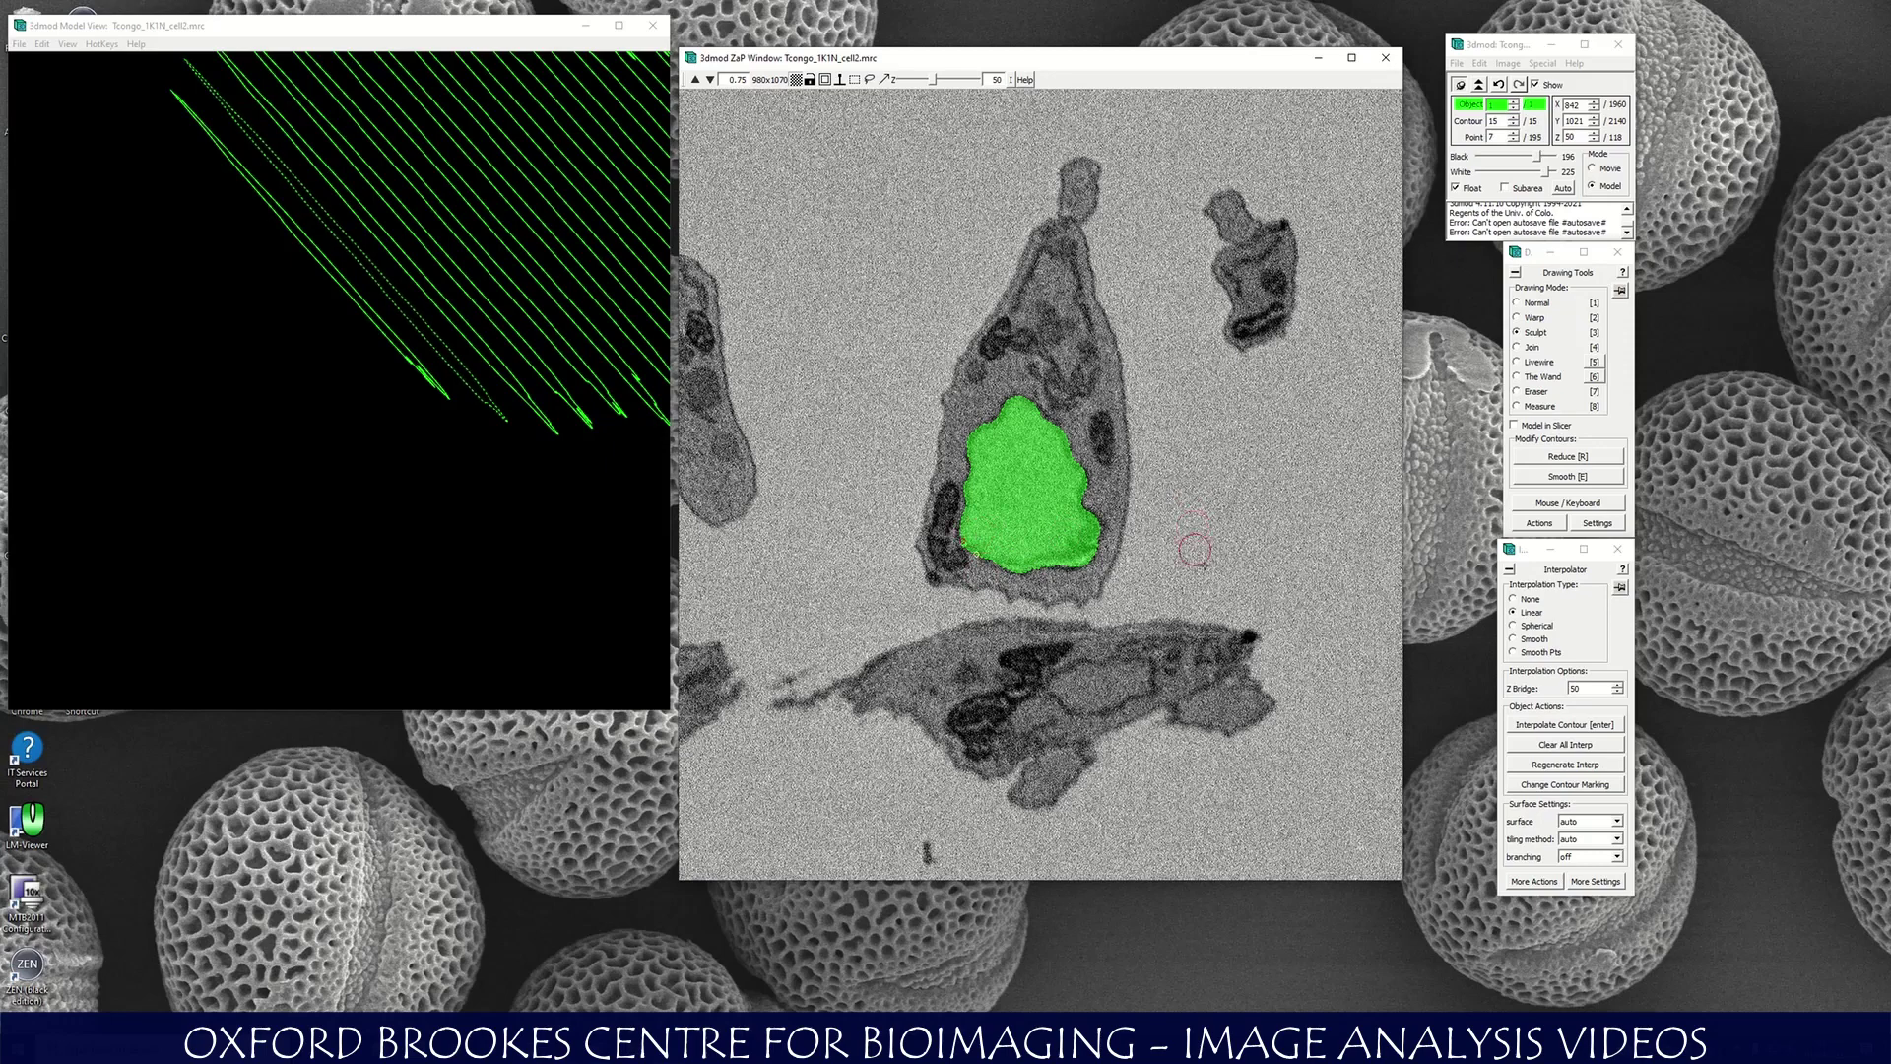
{"action": "left_click", "coordinate": [1199, 576]}
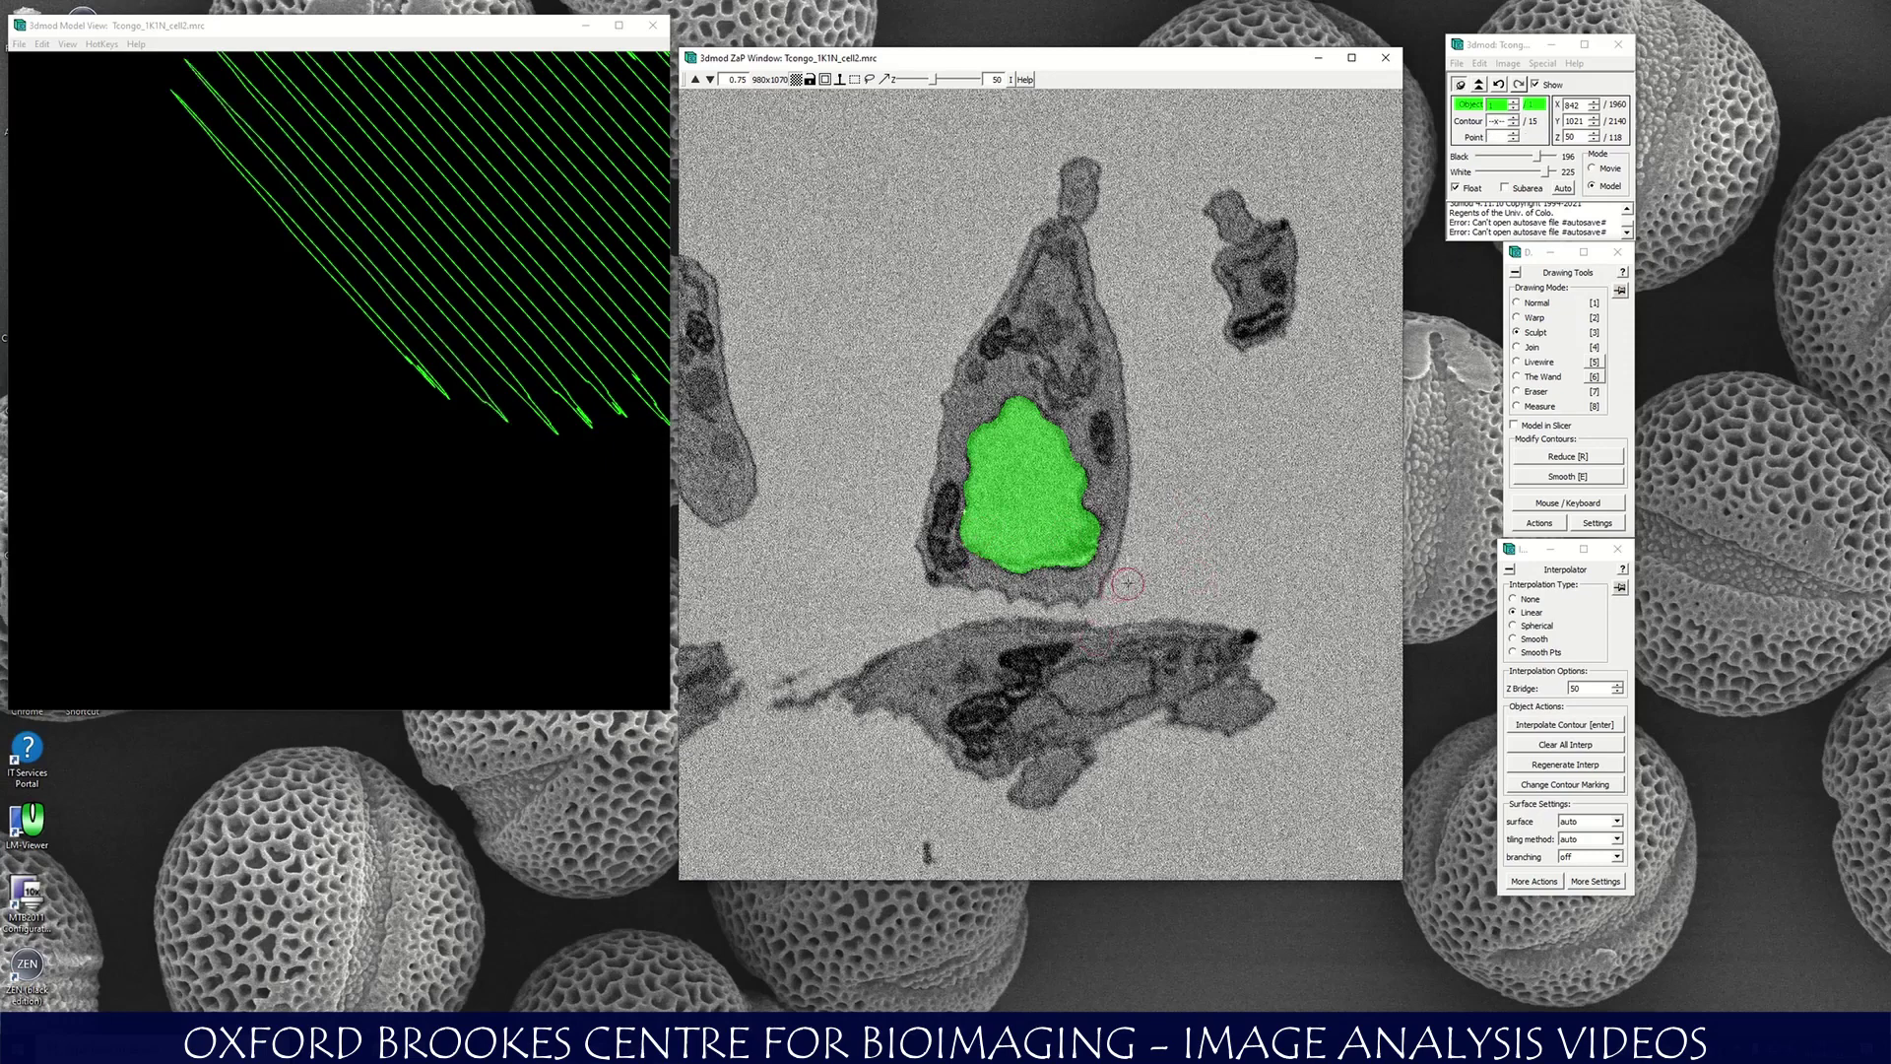
Page through sections 48 to 54 to check how well the contours fit the nucleus.
{"action": "key", "text": "Page_Down"}
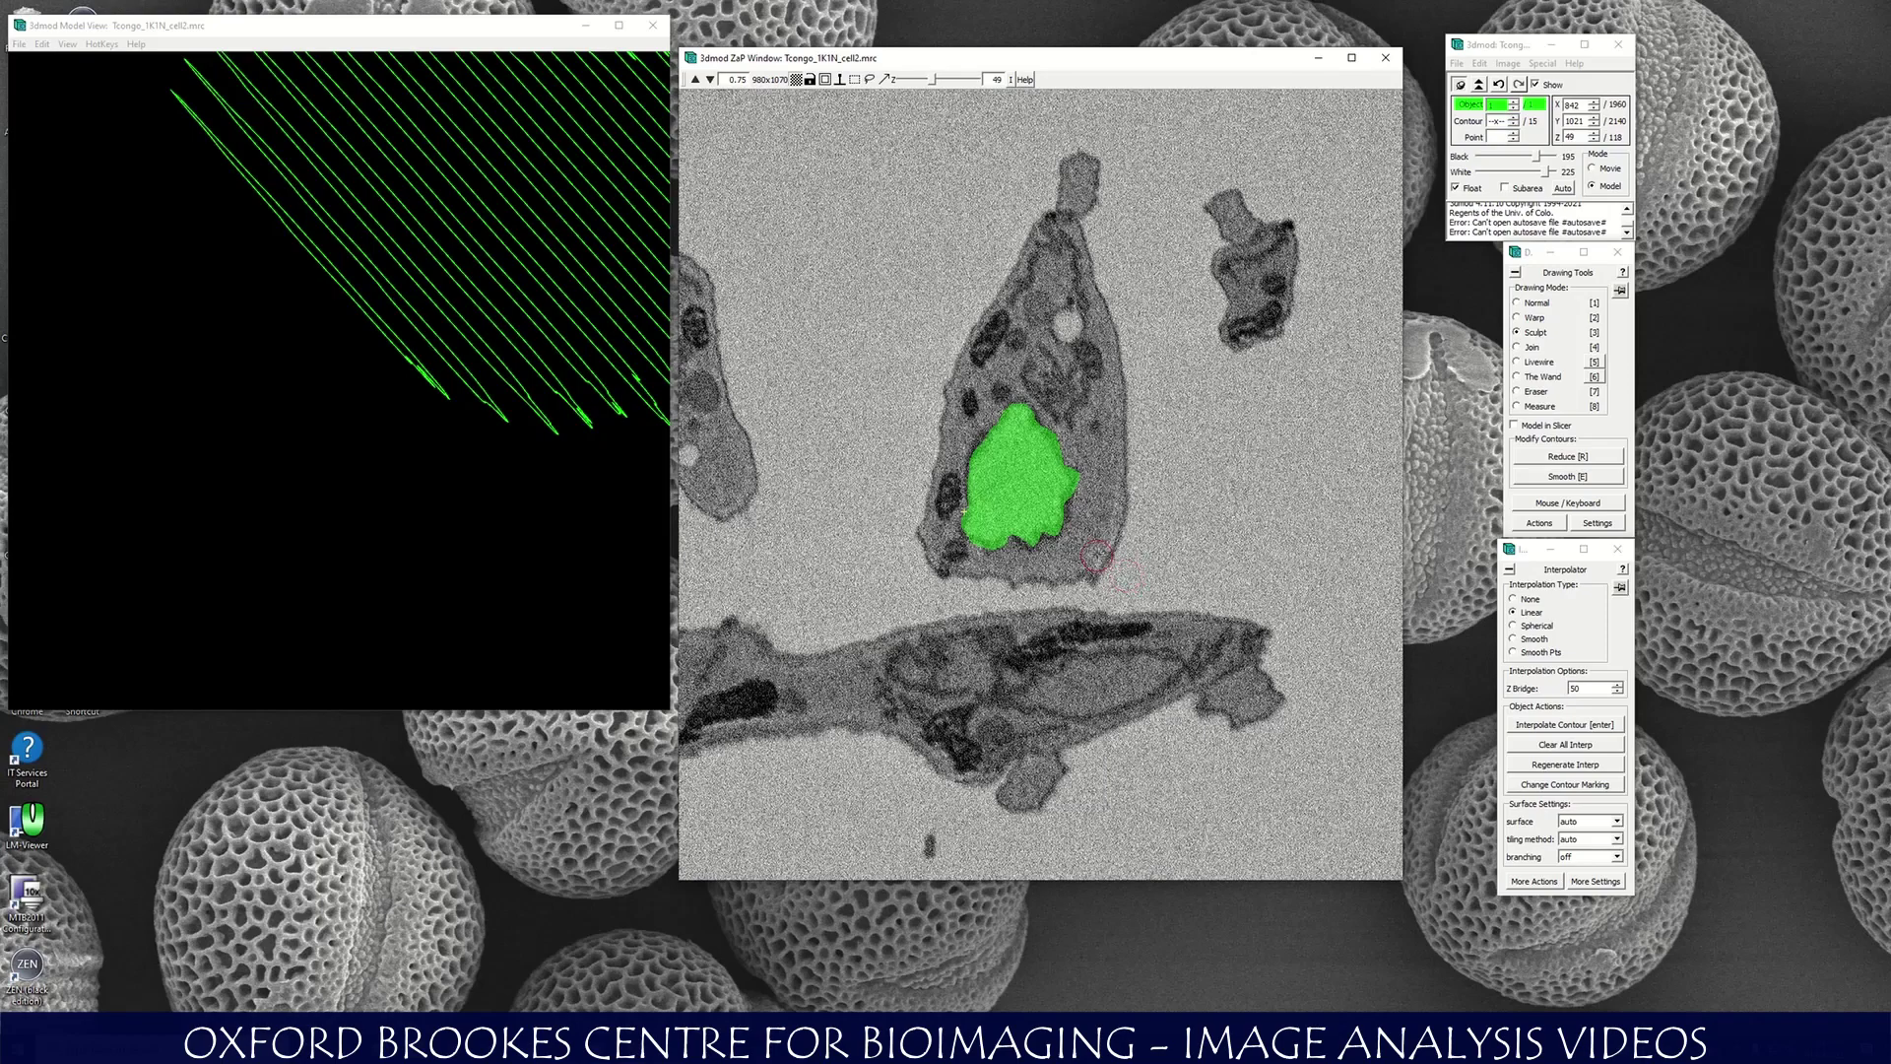
{"action": "left_click", "coordinate": [1073, 487]}
{"action": "key", "text": "Page_Up"}
{"action": "key", "text": "Page_Up"}
{"action": "key", "text": "Page_Up"}
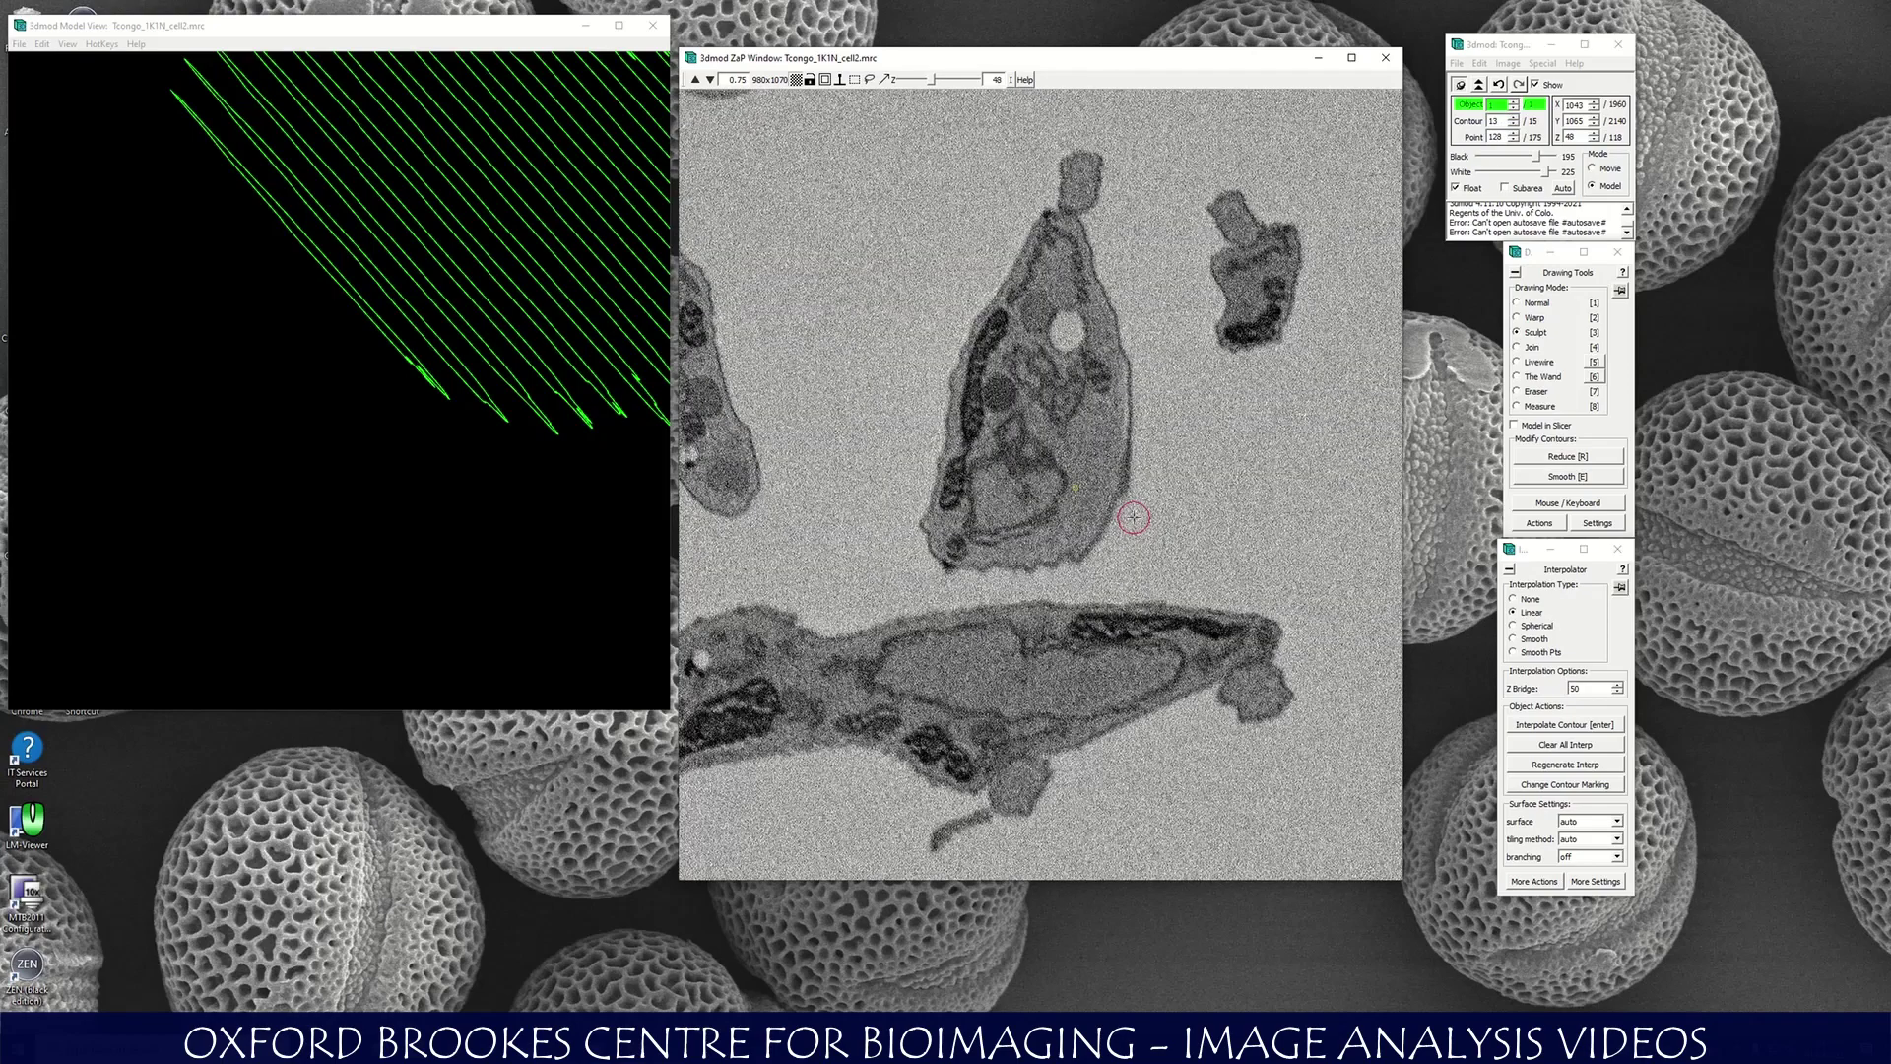
{"action": "key", "text": "Page_Down"}
{"action": "key", "text": "Page_Down"}
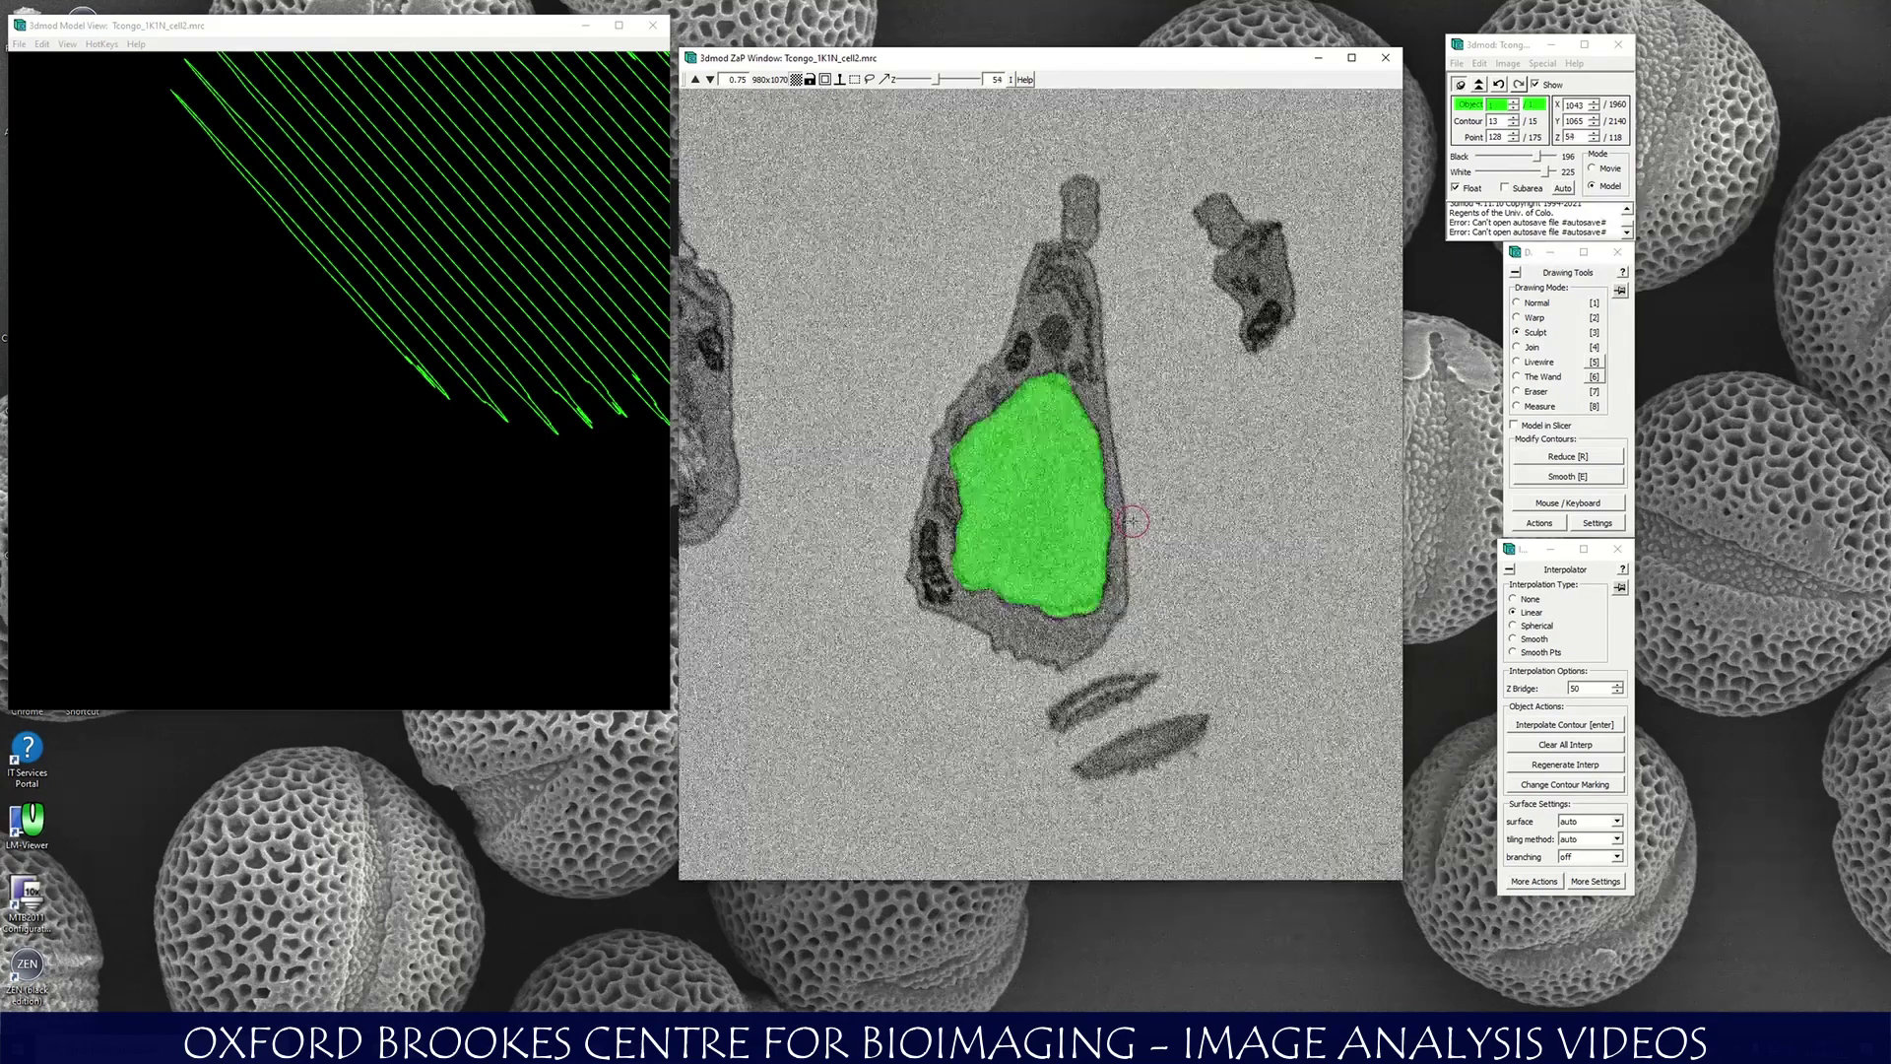
{"action": "key", "text": "Page_Down"}
{"action": "key", "text": "Page_Down"}
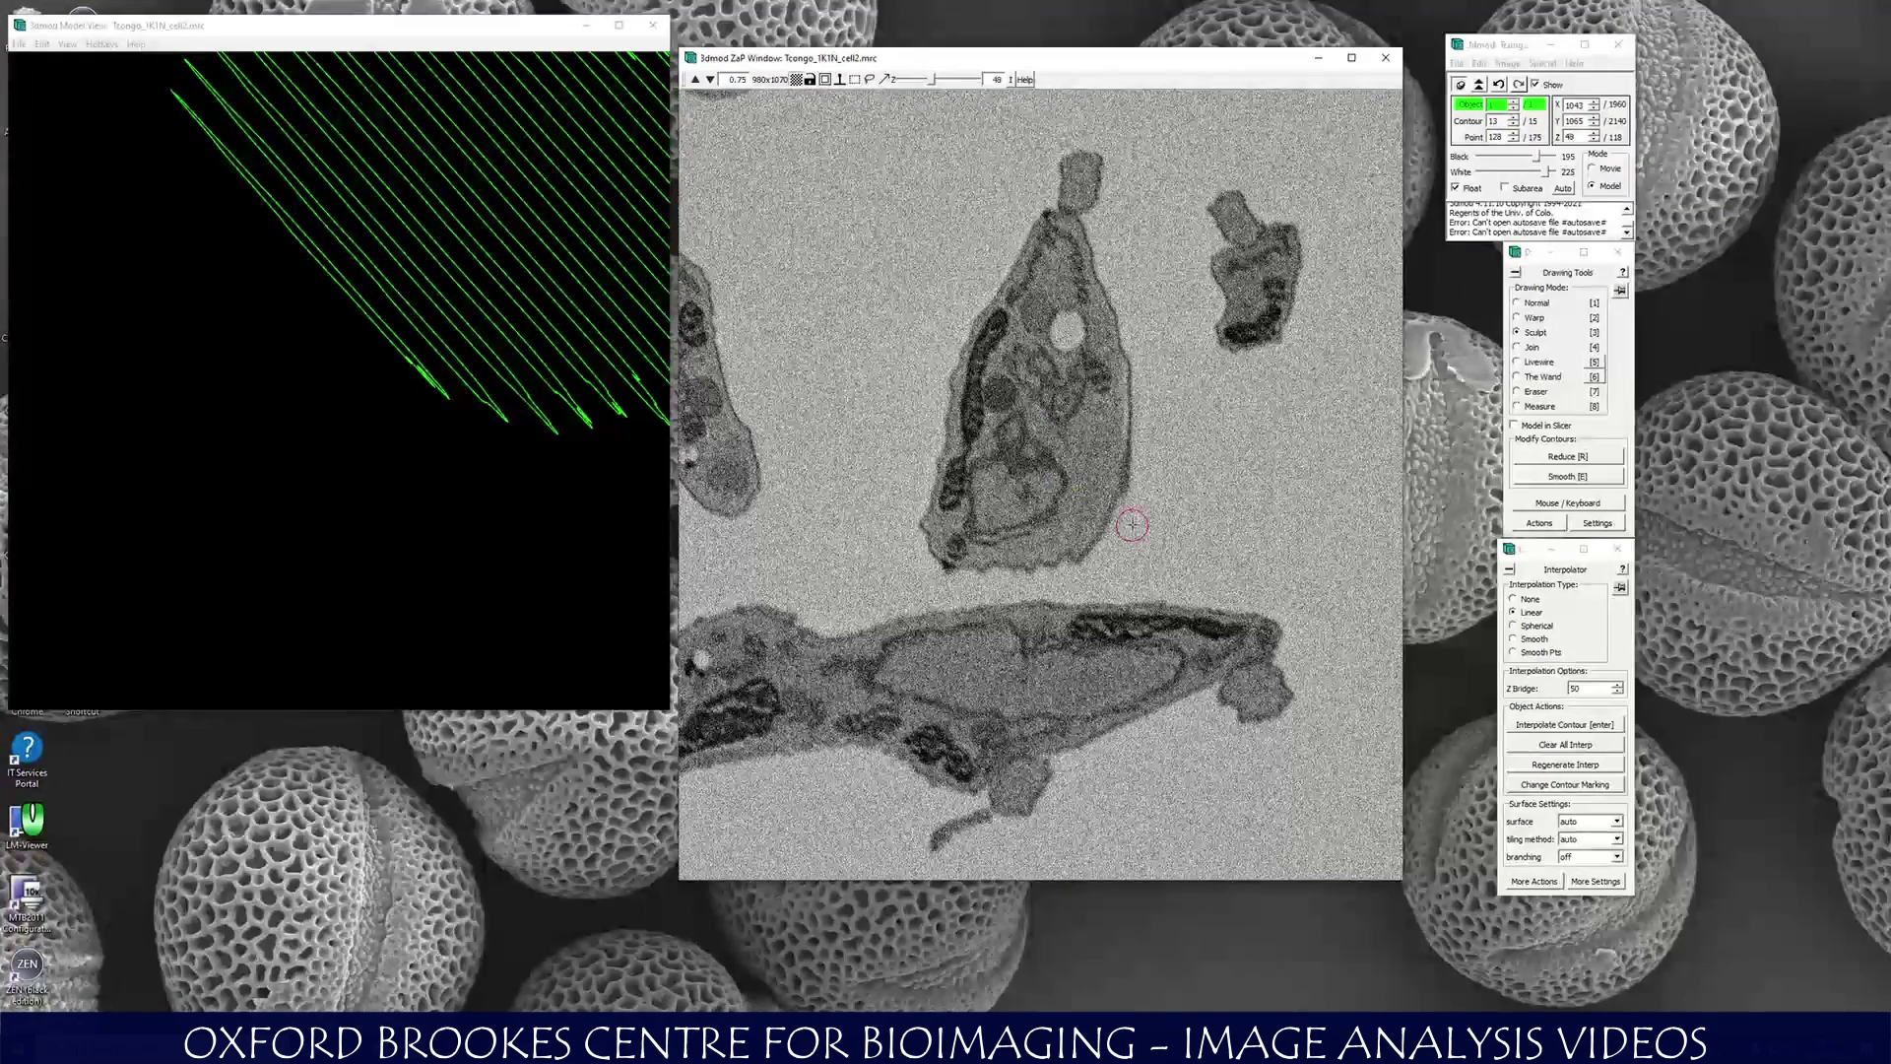
Switch to the Normal drawing mode and outline the nucleus on section 48.
{"action": "key", "text": "Page_Up"}
{"action": "key", "text": "Page_Up"}
{"action": "key", "text": "Page_Down"}
{"action": "key", "text": "Page_Down"}
{"action": "left_click", "coordinate": [1530, 304]}
{"action": "mouse_move", "coordinate": [1015, 417]}
{"action": "left_mouse_down"}
{"action": "mouse_move", "coordinate": [973, 473]}
{"action": "mouse_move", "coordinate": [978, 534]}
{"action": "mouse_move", "coordinate": [1022, 532]}
{"action": "mouse_move", "coordinate": [1058, 503]}
{"action": "mouse_move", "coordinate": [1034, 437]}
{"action": "left_mouse_up"}
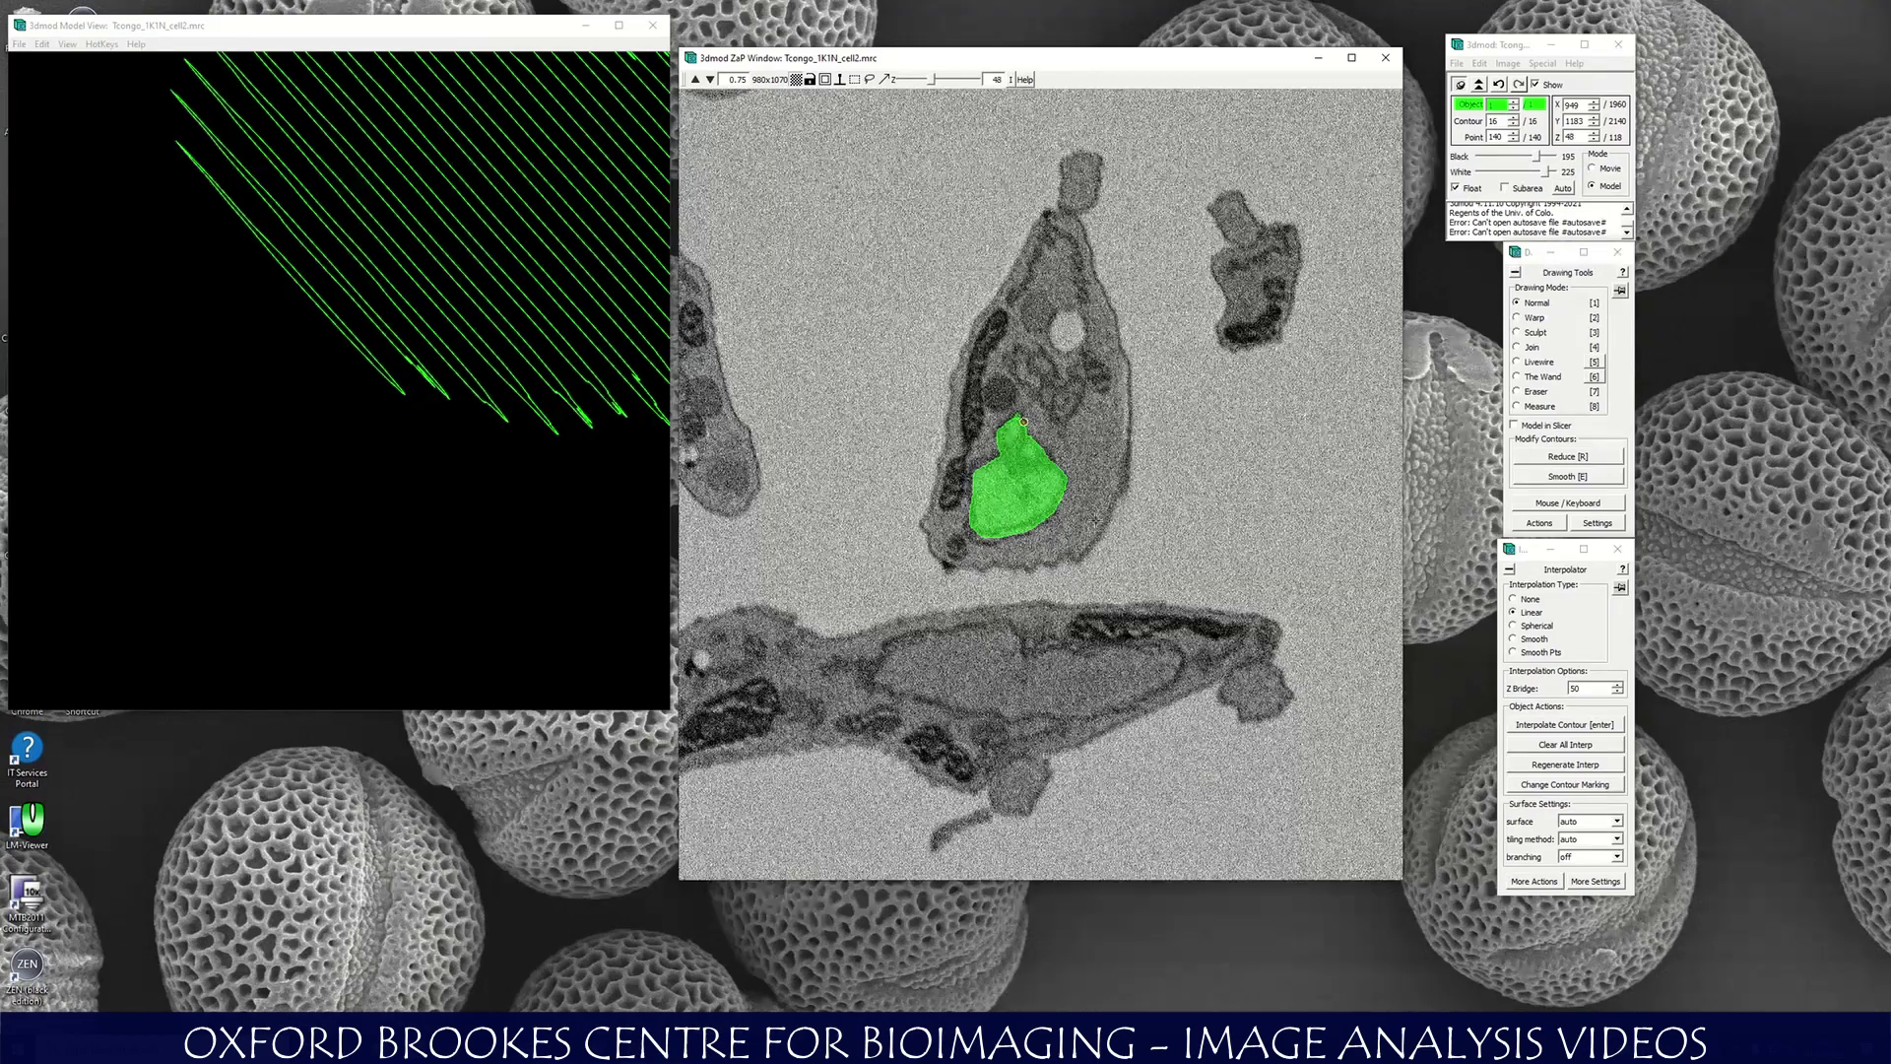
Draw two small separate contours around the remaining parts of the nucleus on section 47.
{"action": "key", "text": "Page_Down"}
{"action": "key", "text": "Page_Up"}
{"action": "key", "text": "Page_Down"}
{"action": "left_click_drag", "start_coordinate": [1034, 451], "coordinate": [1045, 468]}
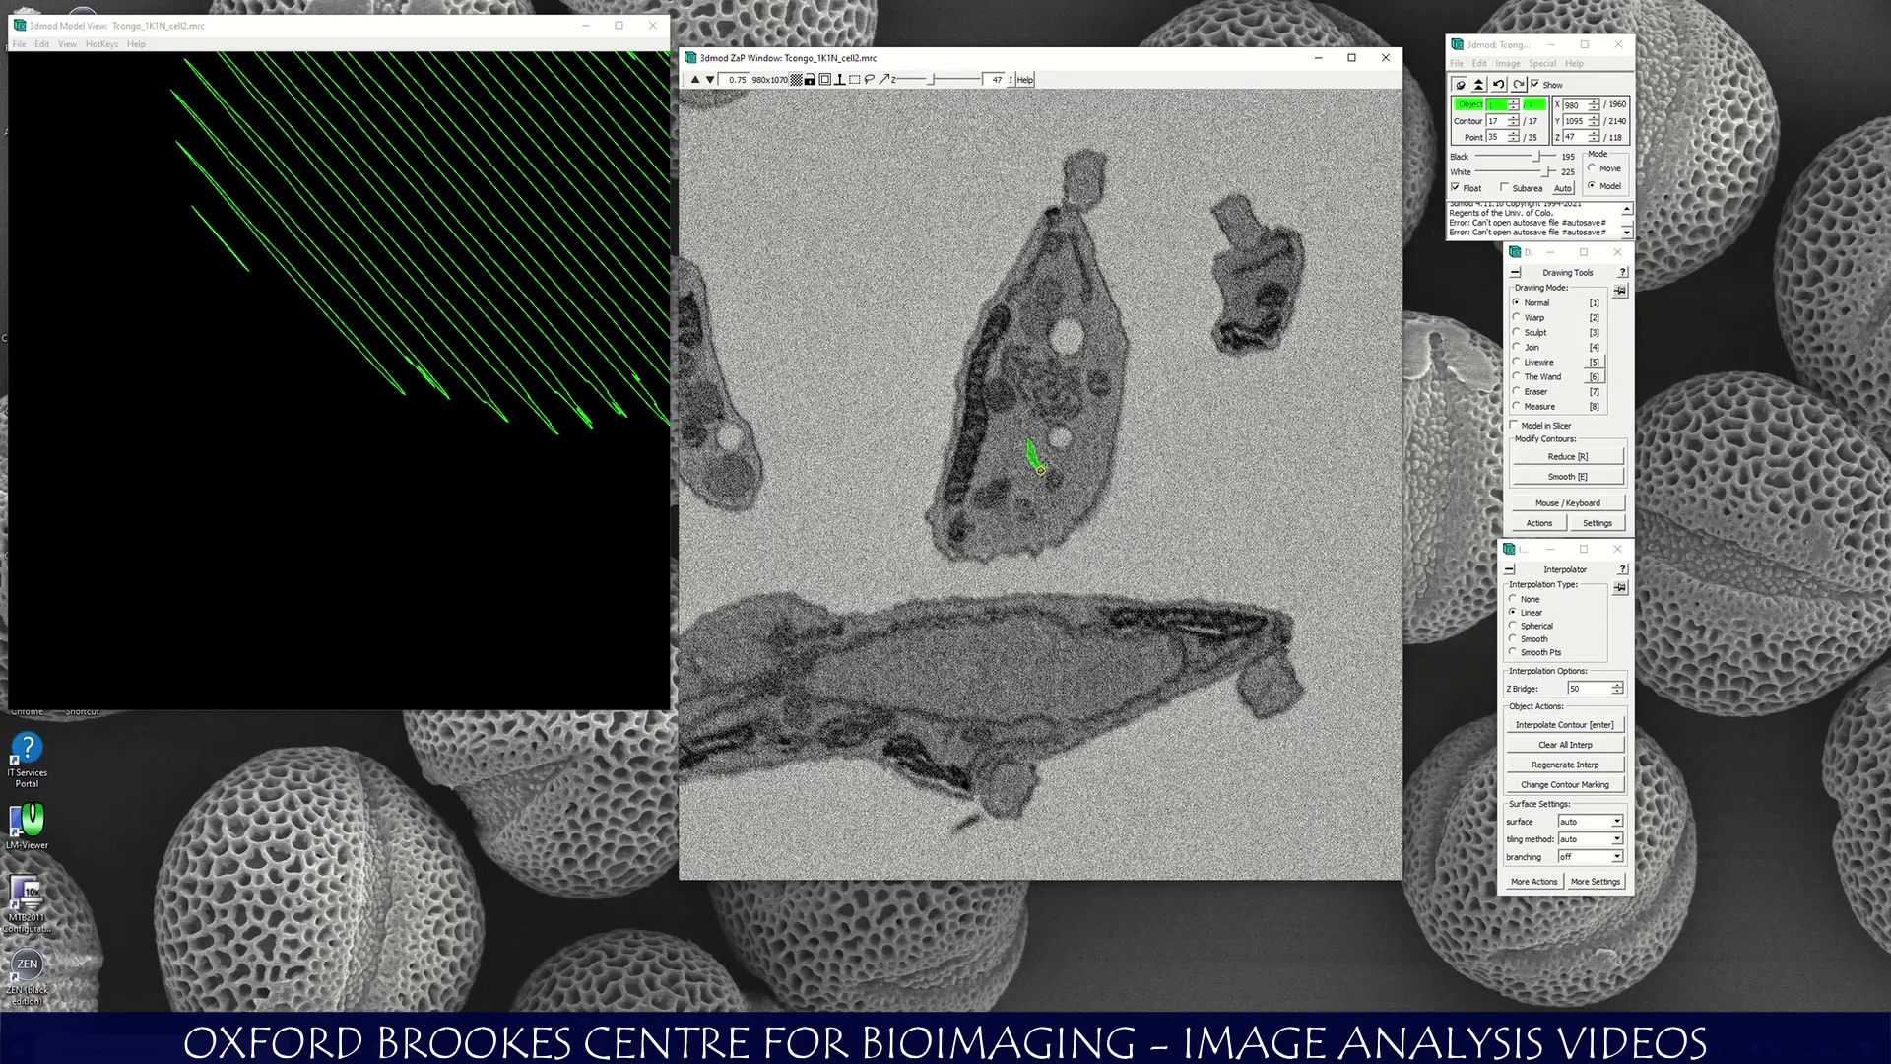
{"action": "left_click", "coordinate": [1103, 540]}
{"action": "mouse_move", "coordinate": [1006, 482]}
{"action": "middle_mouse_down"}
{"action": "mouse_move", "coordinate": [972, 497]}
{"action": "mouse_move", "coordinate": [995, 506]}
{"action": "mouse_move", "coordinate": [1009, 486]}
{"action": "middle_mouse_up"}
Page up and back down through the sections to check the nucleus contours, stopping on section 57.
{"action": "key", "text": "Page_Up"}
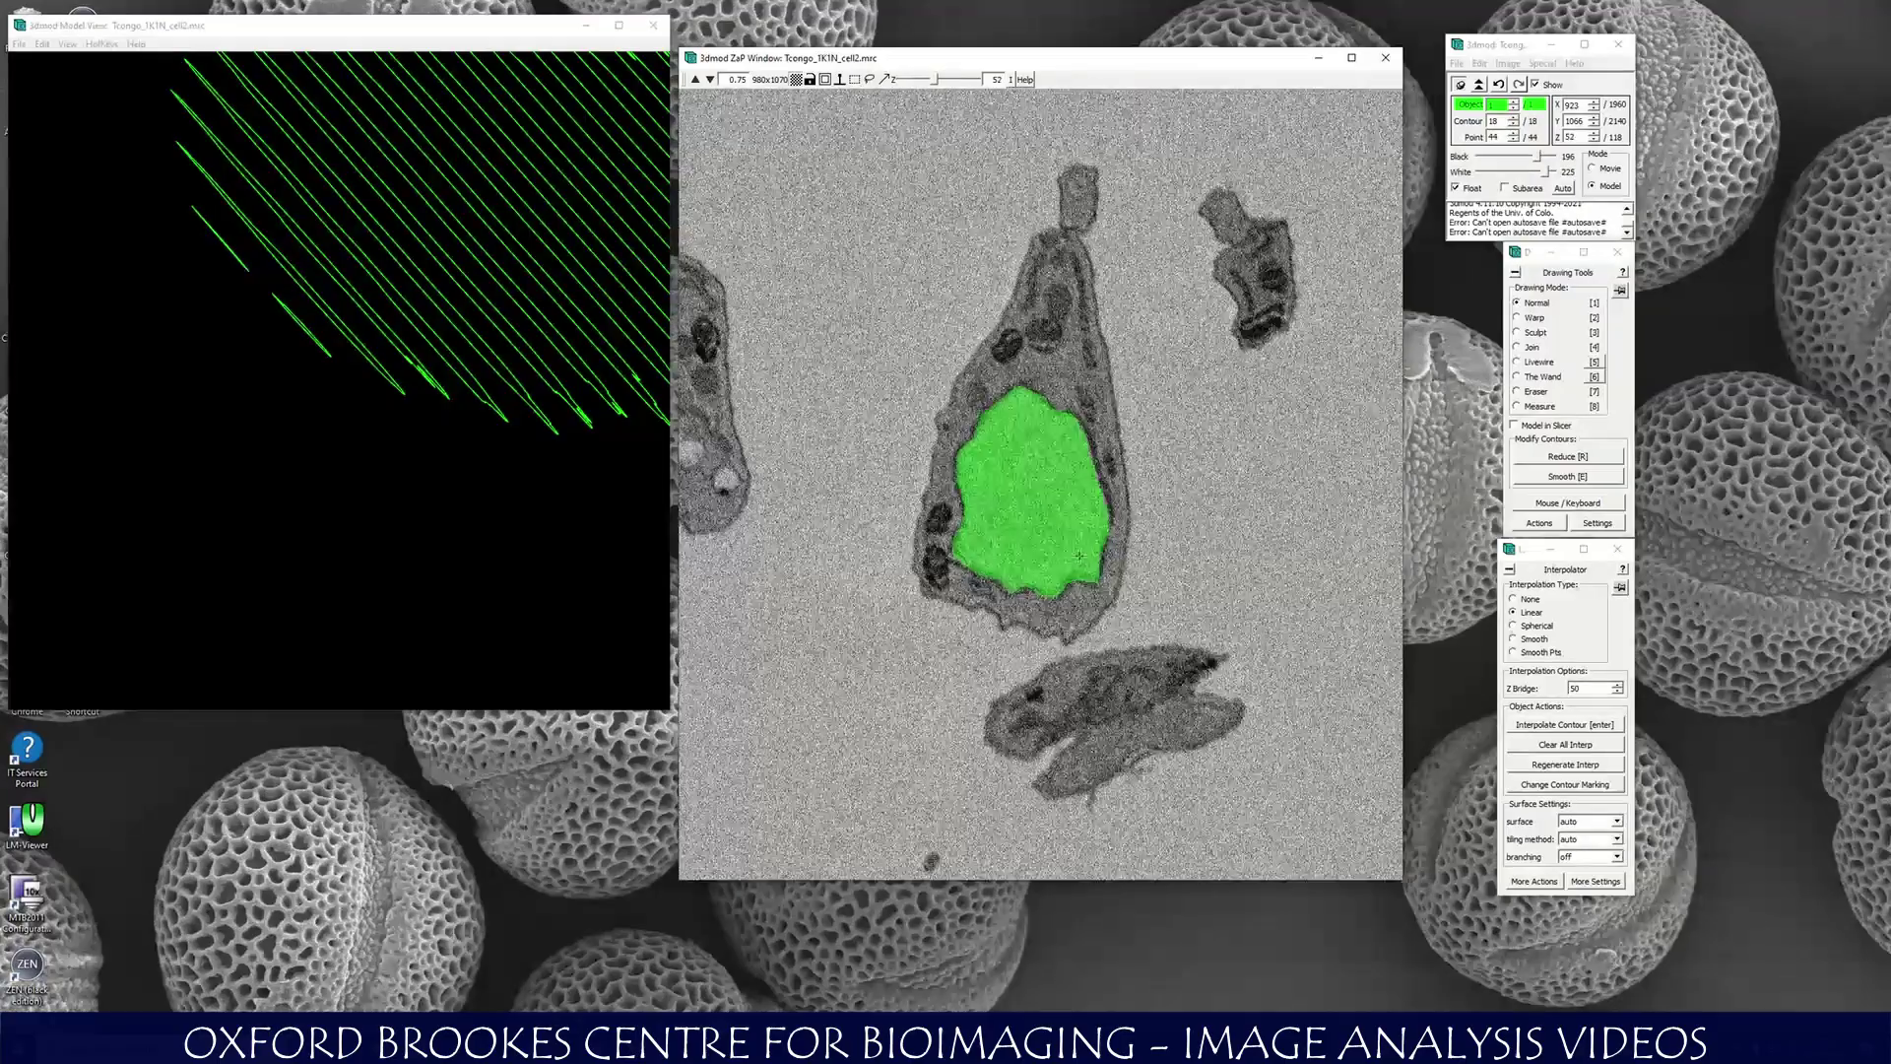
{"action": "key", "text": "Page_Up"}
{"action": "key", "text": "Page_Up"}
{"action": "key", "text": "Page_Up"}
{"action": "key", "text": "Page_Up"}
{"action": "key", "text": "Page_Up"}
{"action": "key", "text": "Page_Up"}
{"action": "key", "text": "Page_Up"}
{"action": "key", "text": "Page_Up"}
{"action": "key", "text": "Page_Up"}
{"action": "key", "text": "Page_Up"}
{"action": "key", "text": "Page_Up"}
{"action": "key", "text": "Page_Up"}
{"action": "key", "text": "Page_Up"}
{"action": "key", "text": "Page_Up"}
{"action": "key", "text": "Page_Up"}
{"action": "key", "text": "Page_Up"}
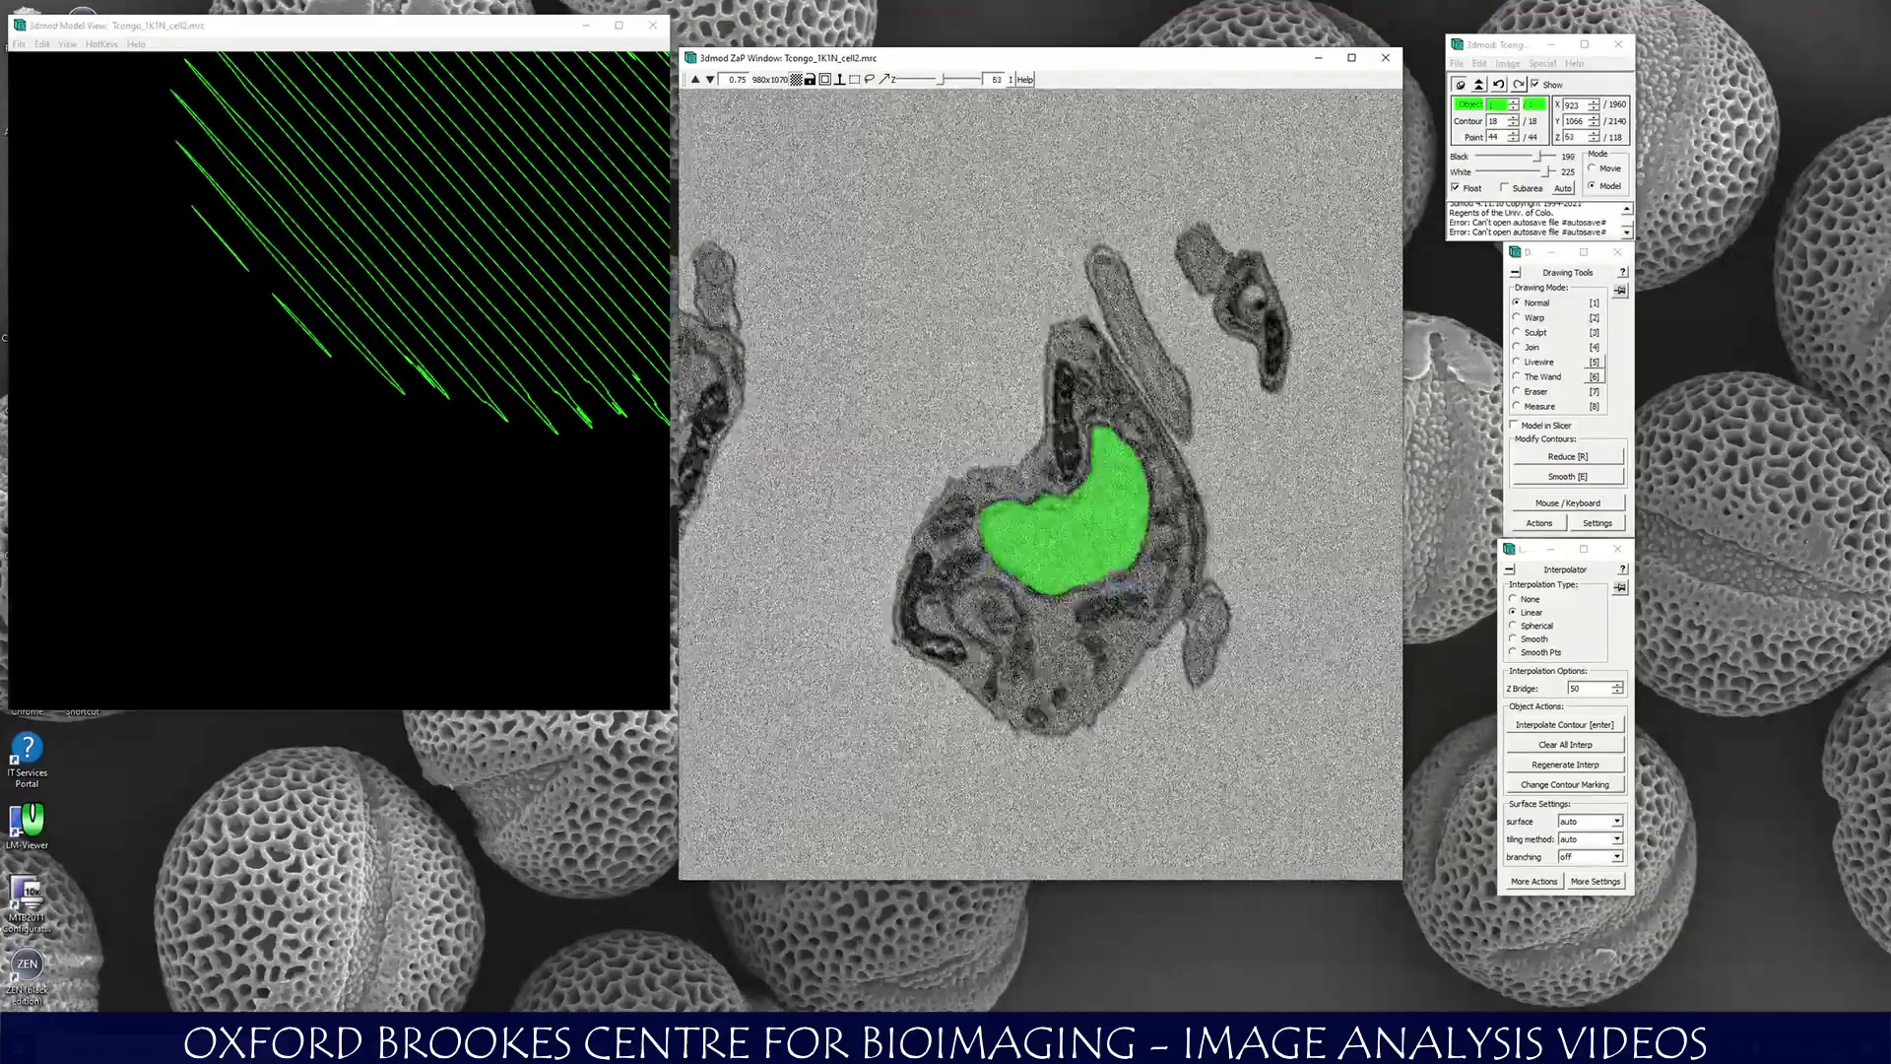
{"action": "key", "text": "Page_Down"}
{"action": "key", "text": "Page_Down"}
{"action": "key", "text": "Page_Down"}
{"action": "key", "text": "Page_Down"}
{"action": "key", "text": "Page_Down"}
{"action": "key", "text": "Page_Down"}
{"action": "key", "text": "Page_Down"}
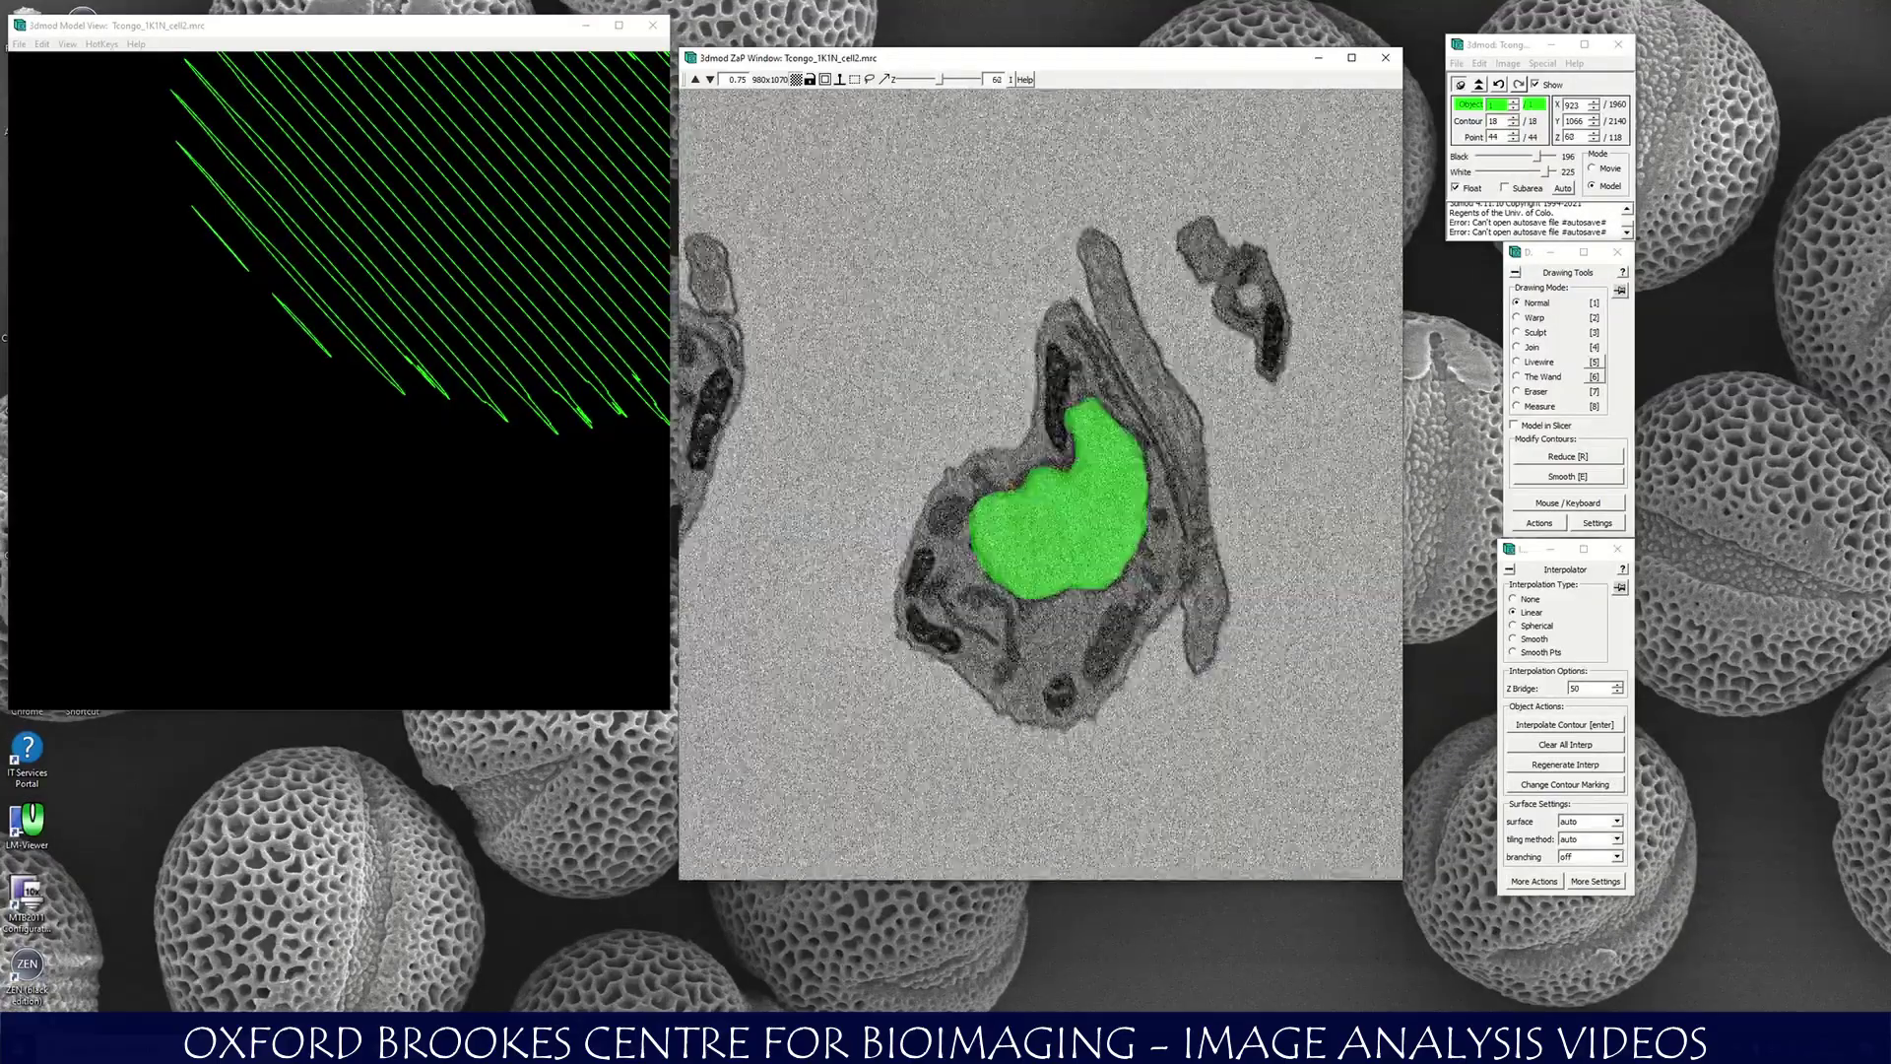
{"action": "scroll", "coordinate": [459, 291], "scroll_direction": "down", "scroll_amount": 5}
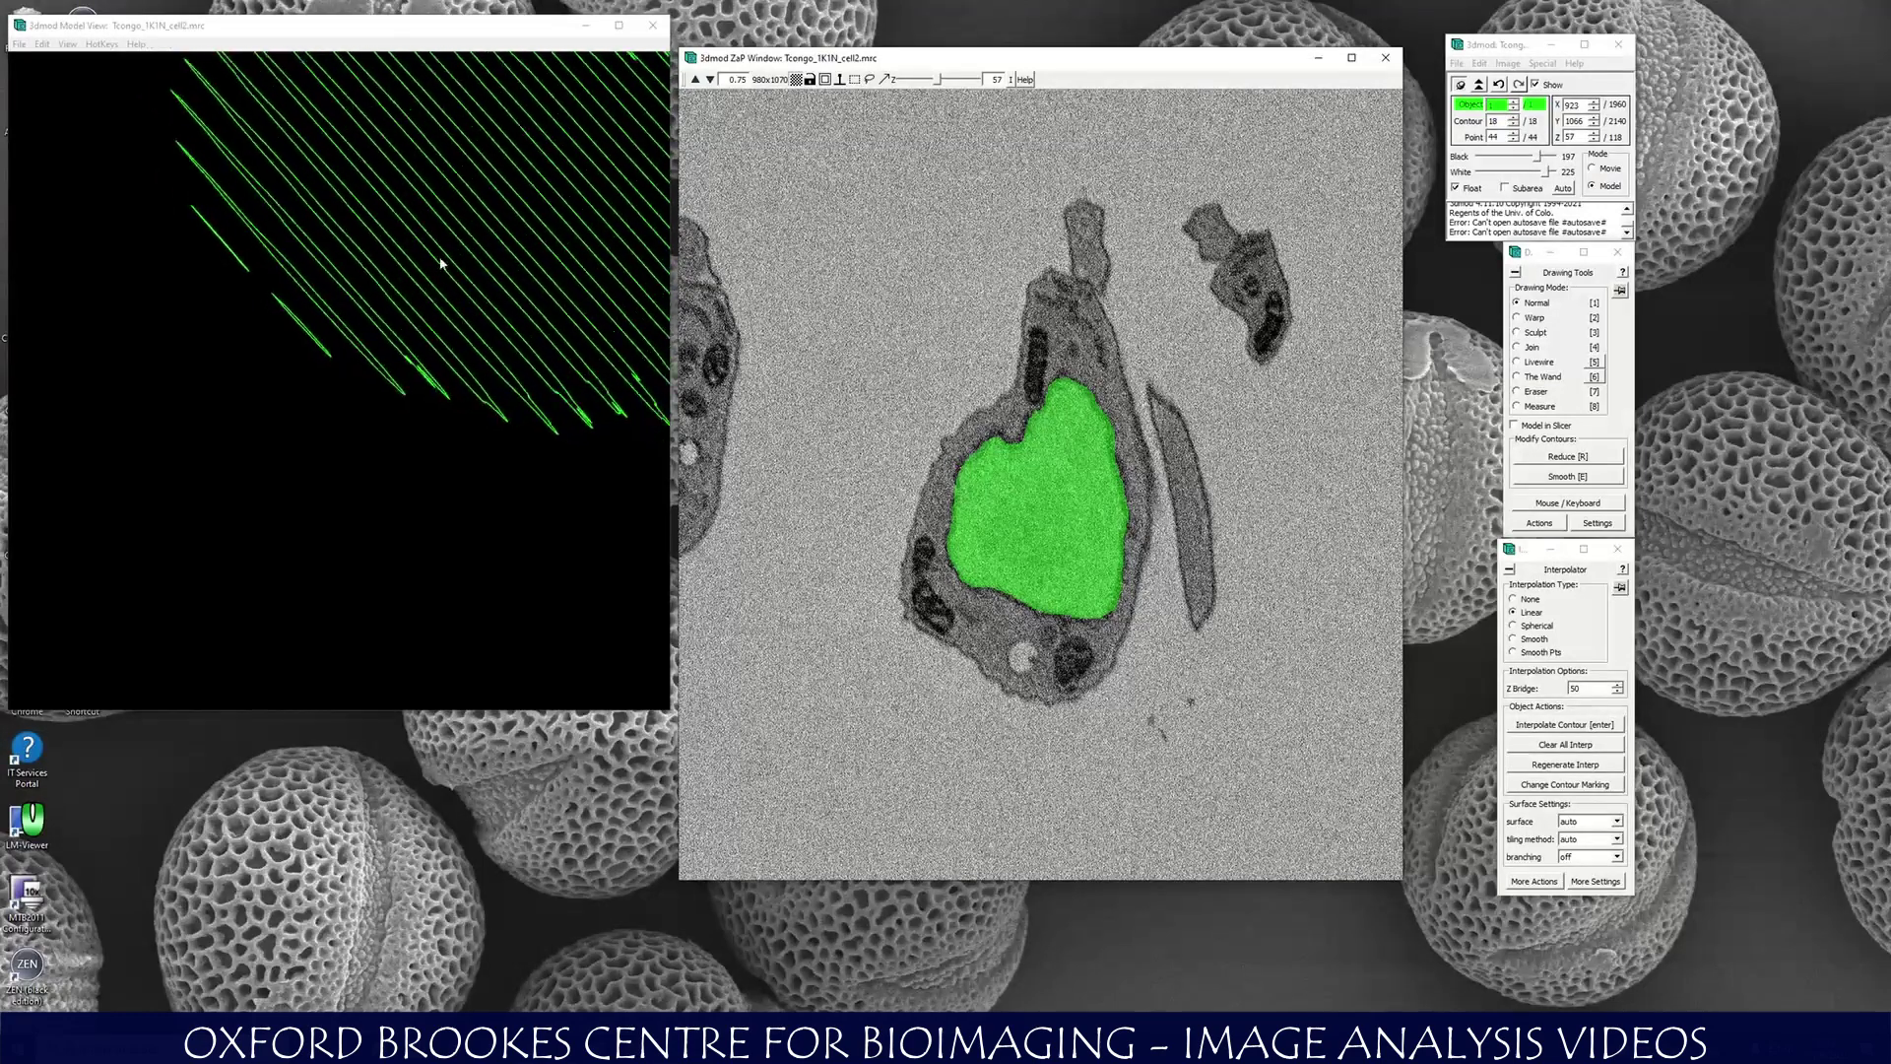
Open object editing for the Nucleus in the model view and mesh it with the Cap option enabled.
{"action": "middle_click_drag", "start_coordinate": [572, 246], "coordinate": [513, 255]}
{"action": "left_click_drag", "start_coordinate": [513, 255], "coordinate": [417, 399]}
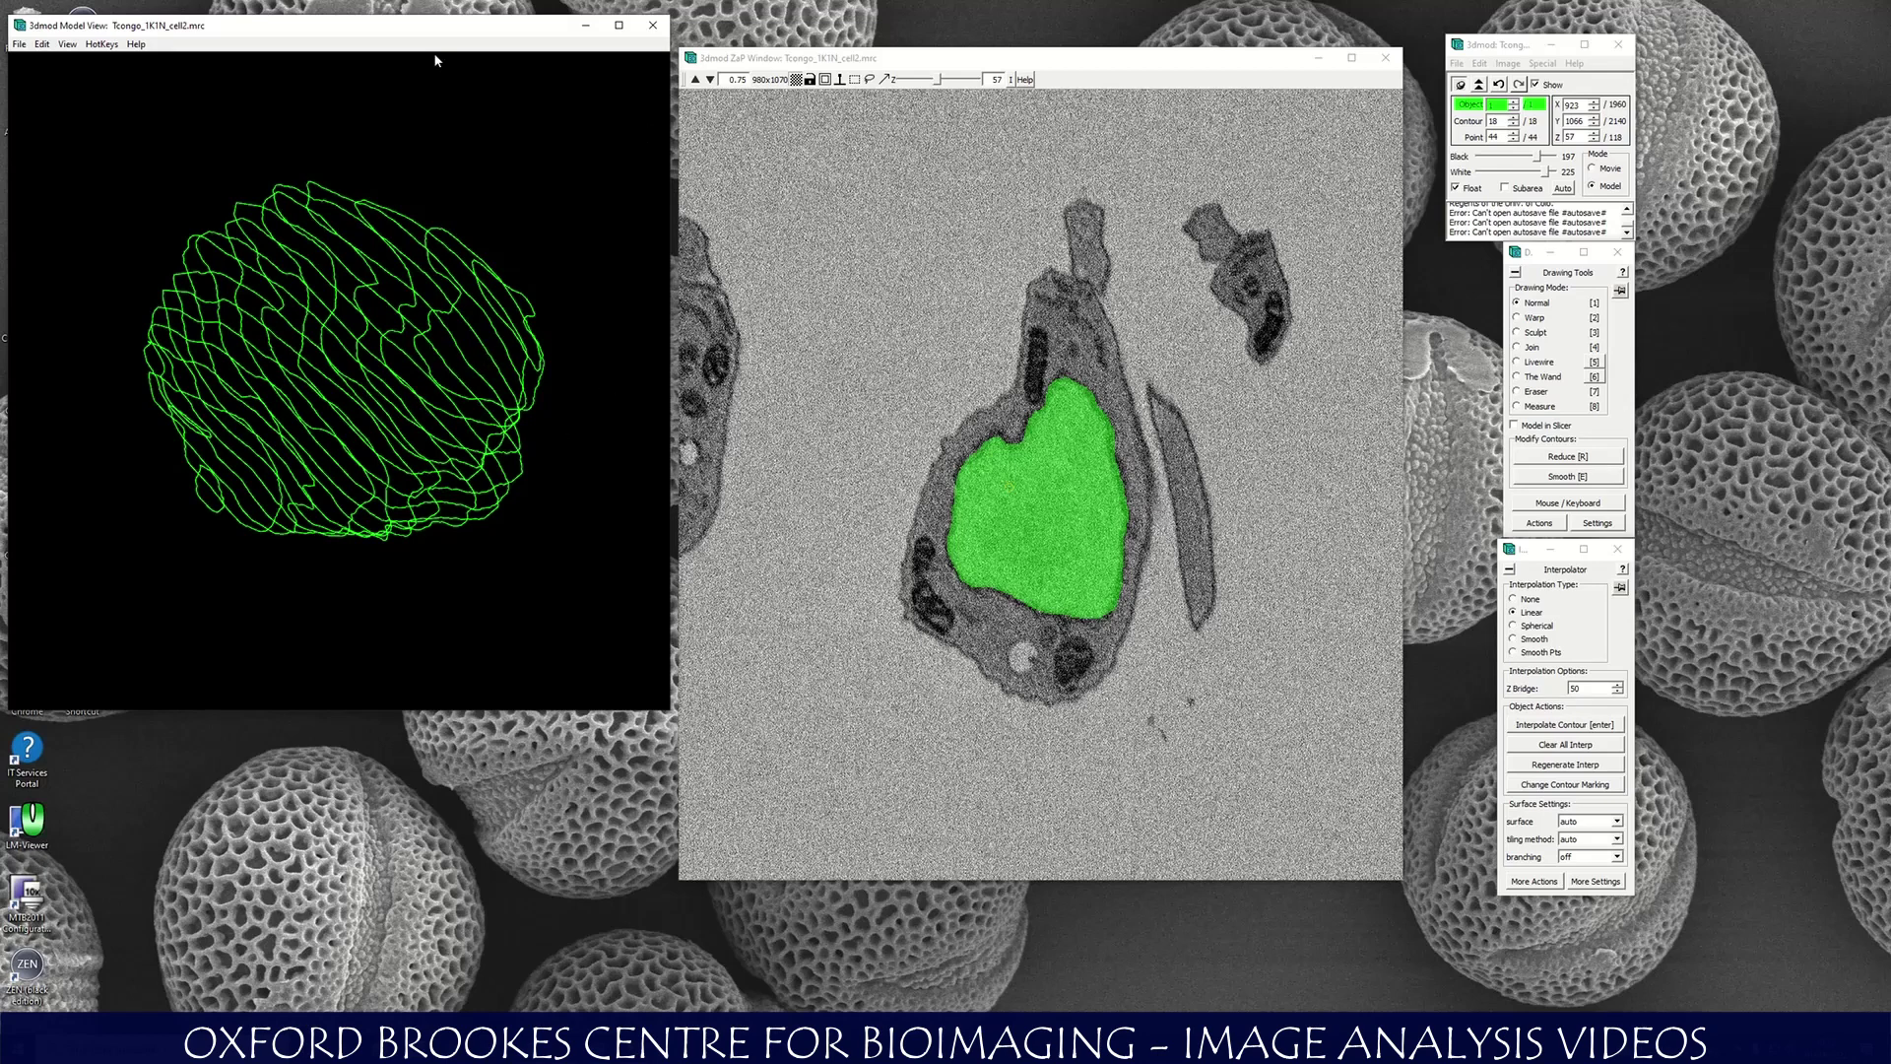
{"action": "left_click", "coordinate": [1211, 61]}
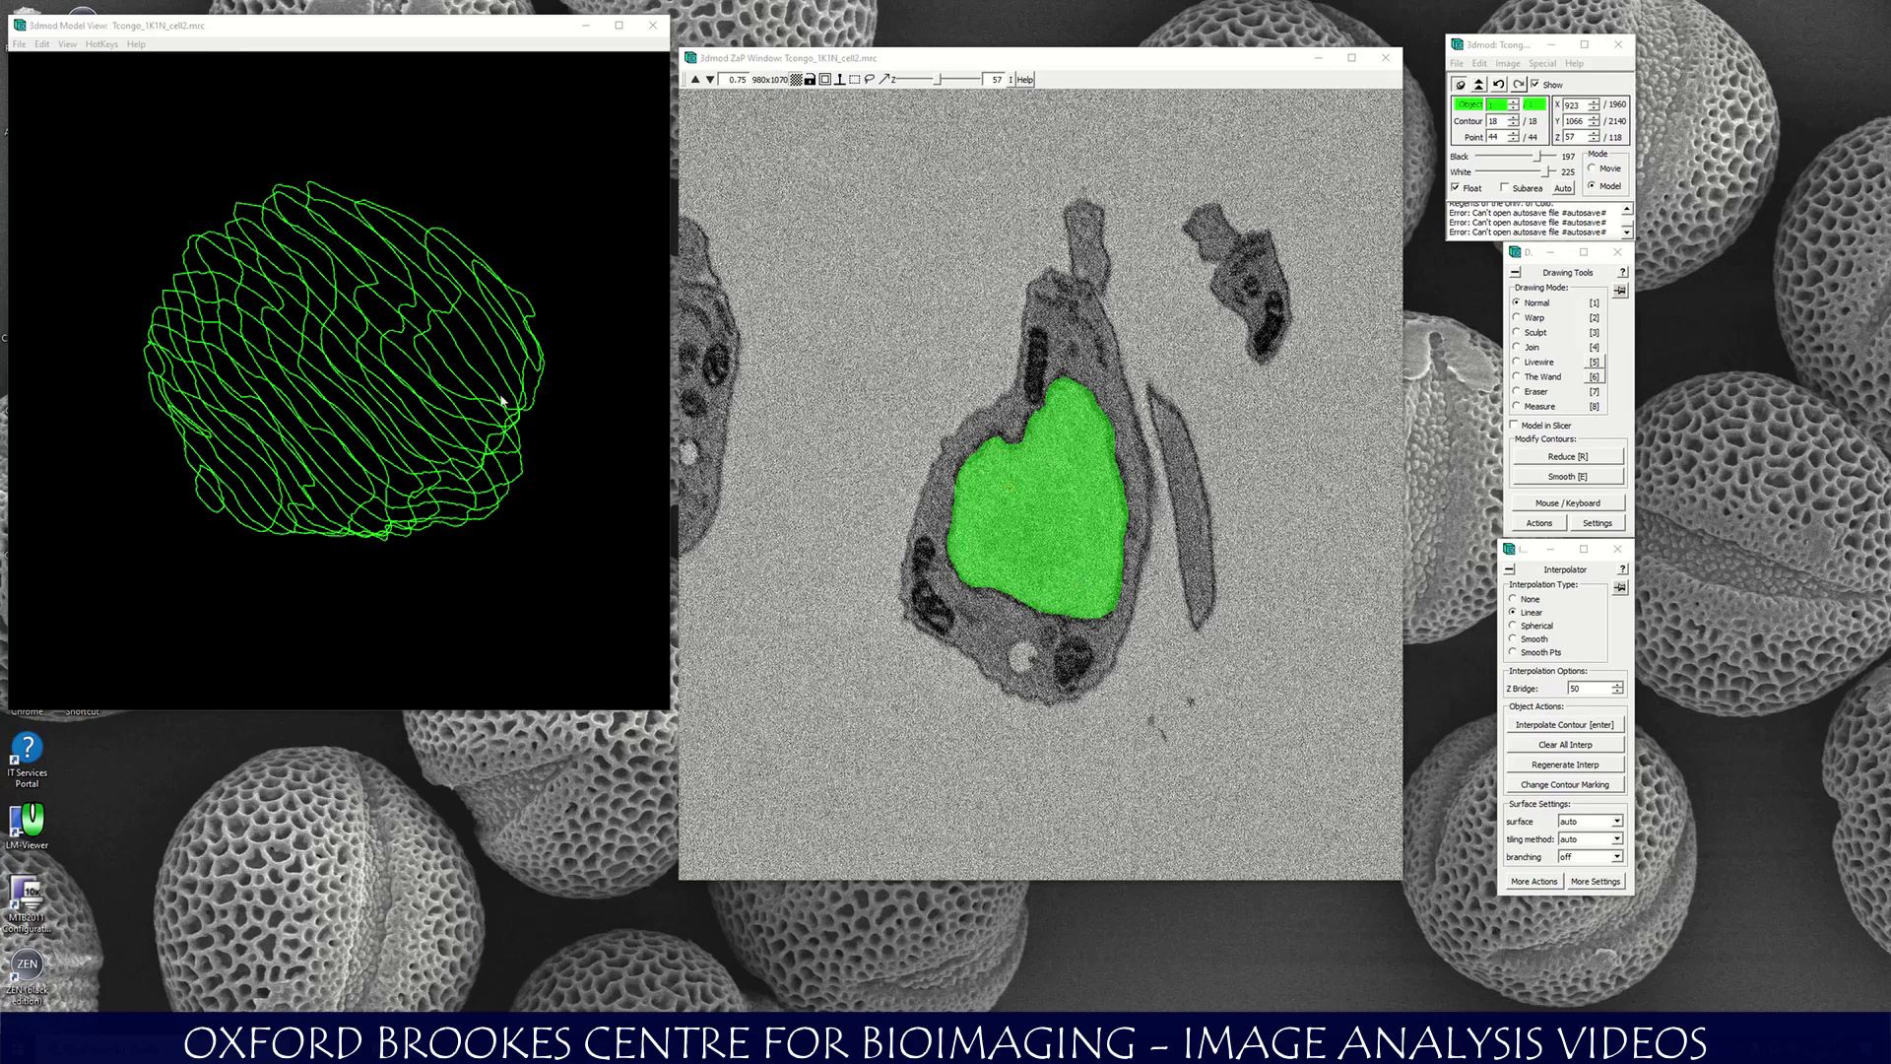
{"action": "middle_click_drag", "start_coordinate": [368, 359], "coordinate": [118, 98]}
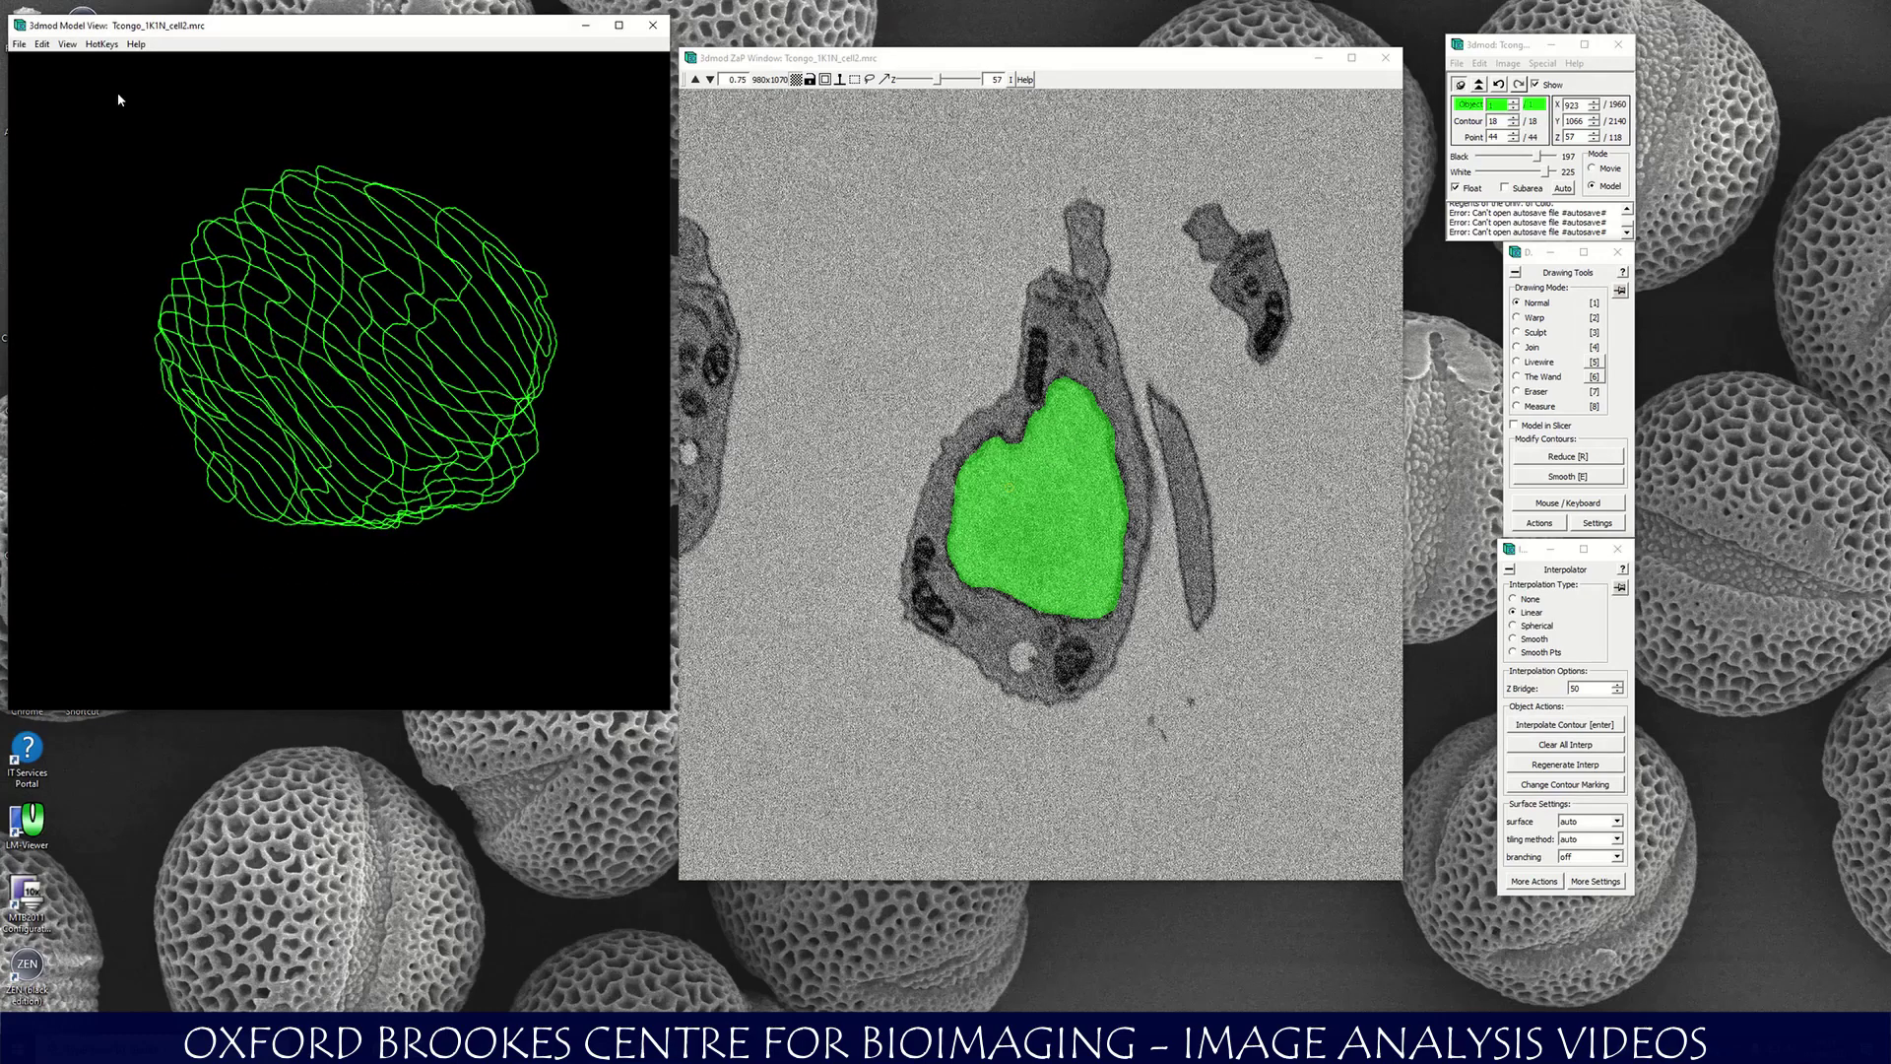
{"action": "left_click", "coordinate": [42, 44]}
{"action": "left_click", "coordinate": [62, 61]}
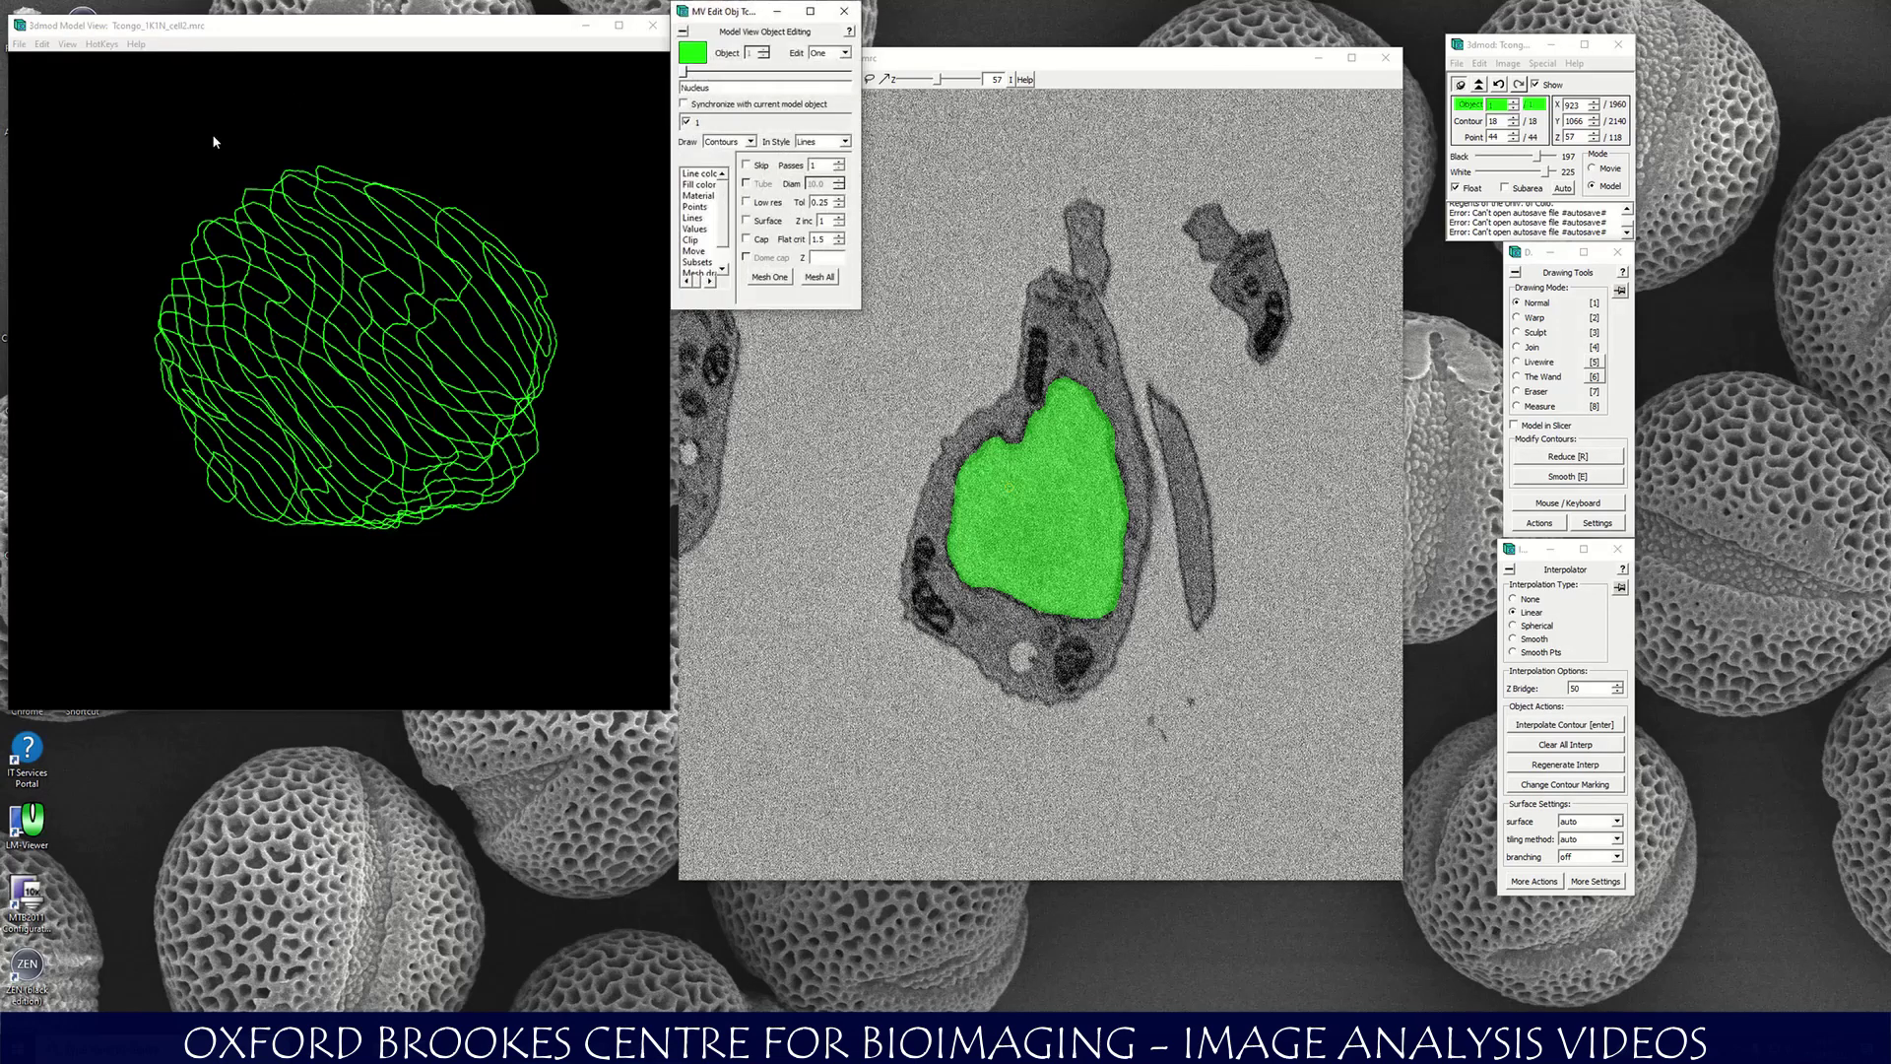
{"action": "scroll", "coordinate": [698, 264], "scroll_direction": "down", "scroll_amount": 1}
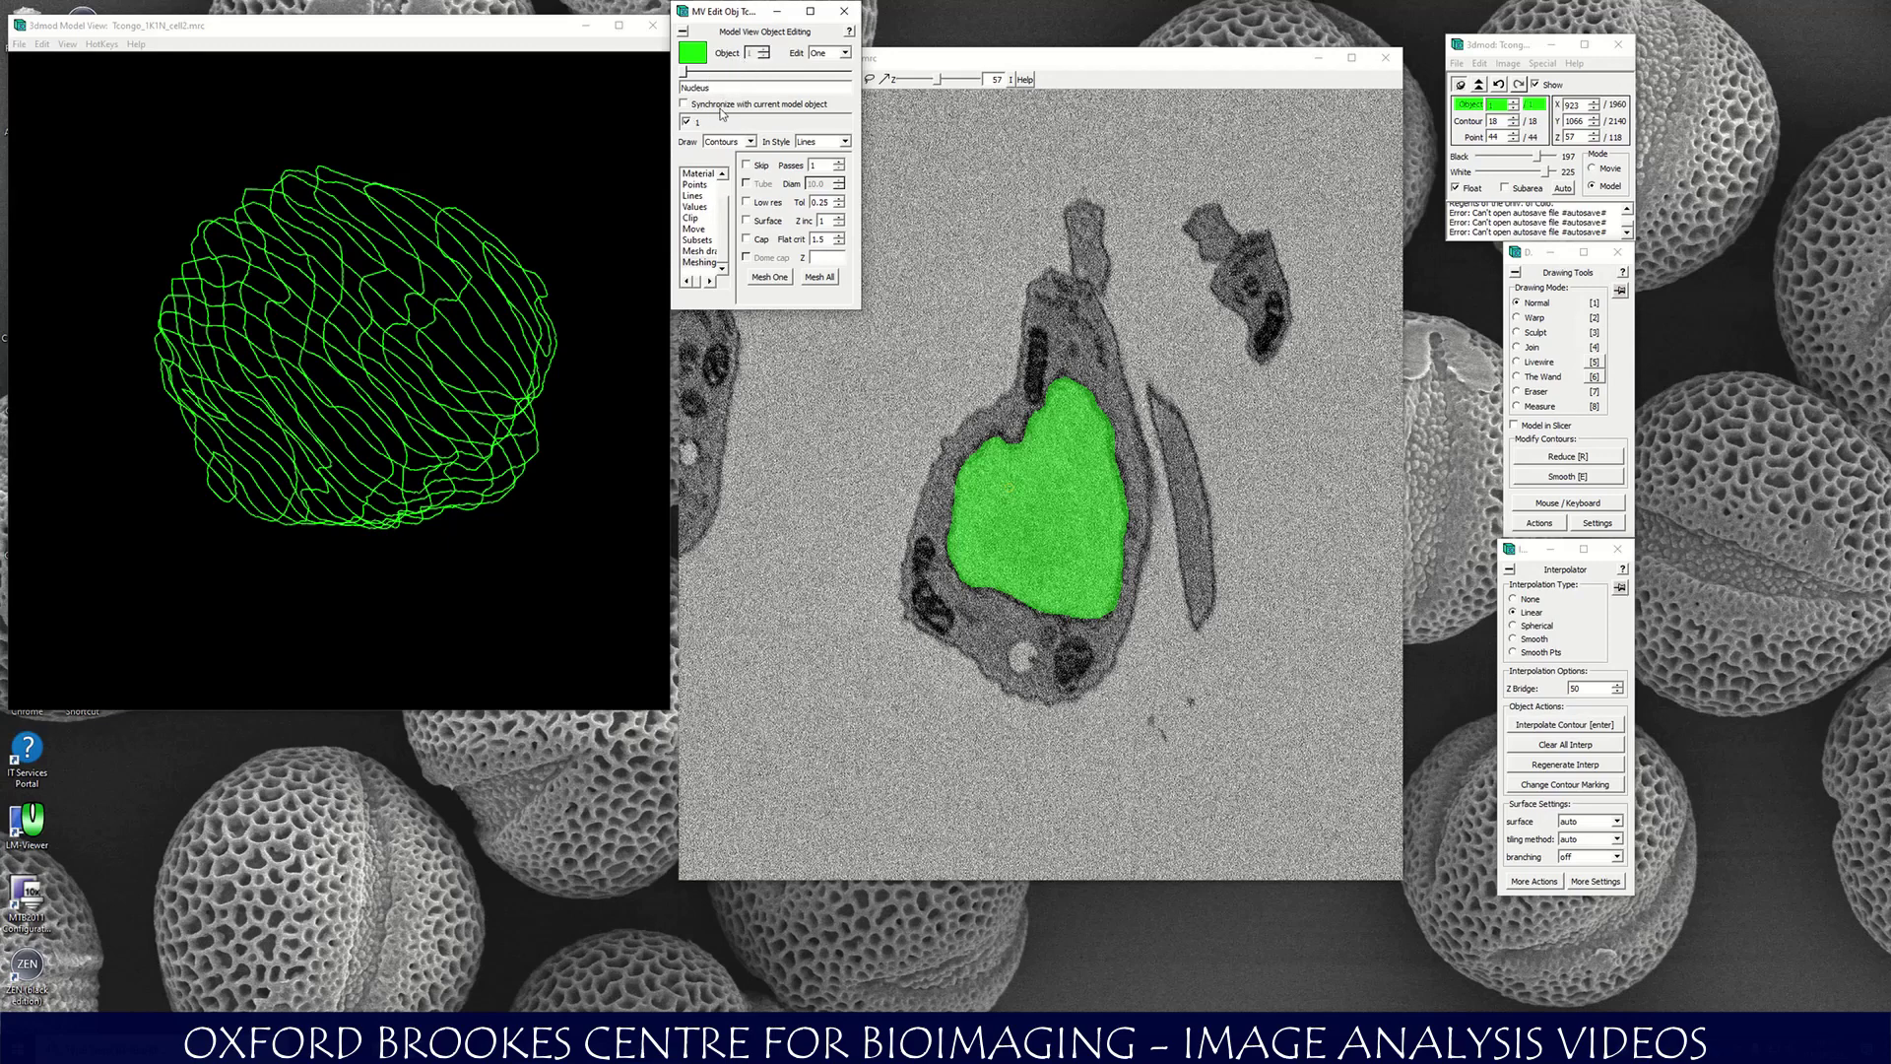
{"action": "left_click", "coordinate": [748, 243]}
{"action": "left_click", "coordinate": [771, 277]}
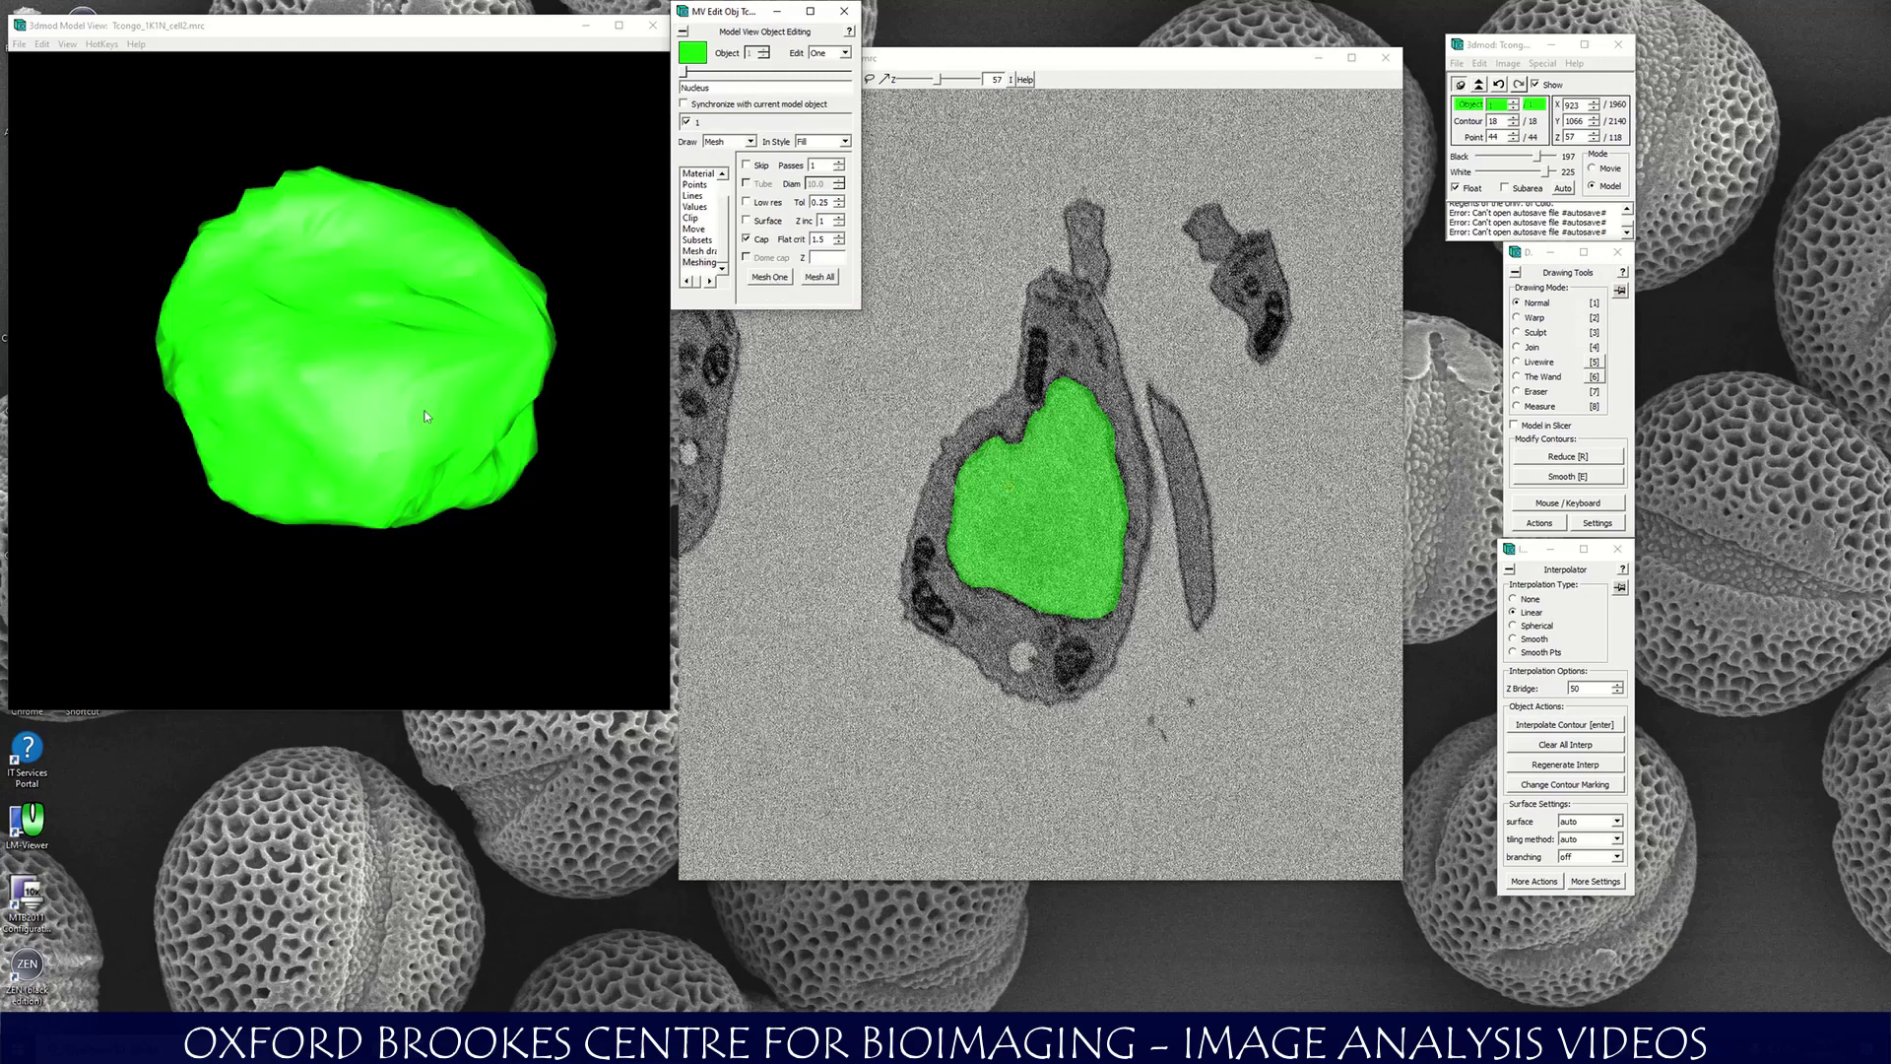
Change the Nucleus line colour to blue with Red 0, Green about 99 and Blue 255.
{"action": "middle_click_drag", "start_coordinate": [541, 335], "coordinate": [293, 387]}
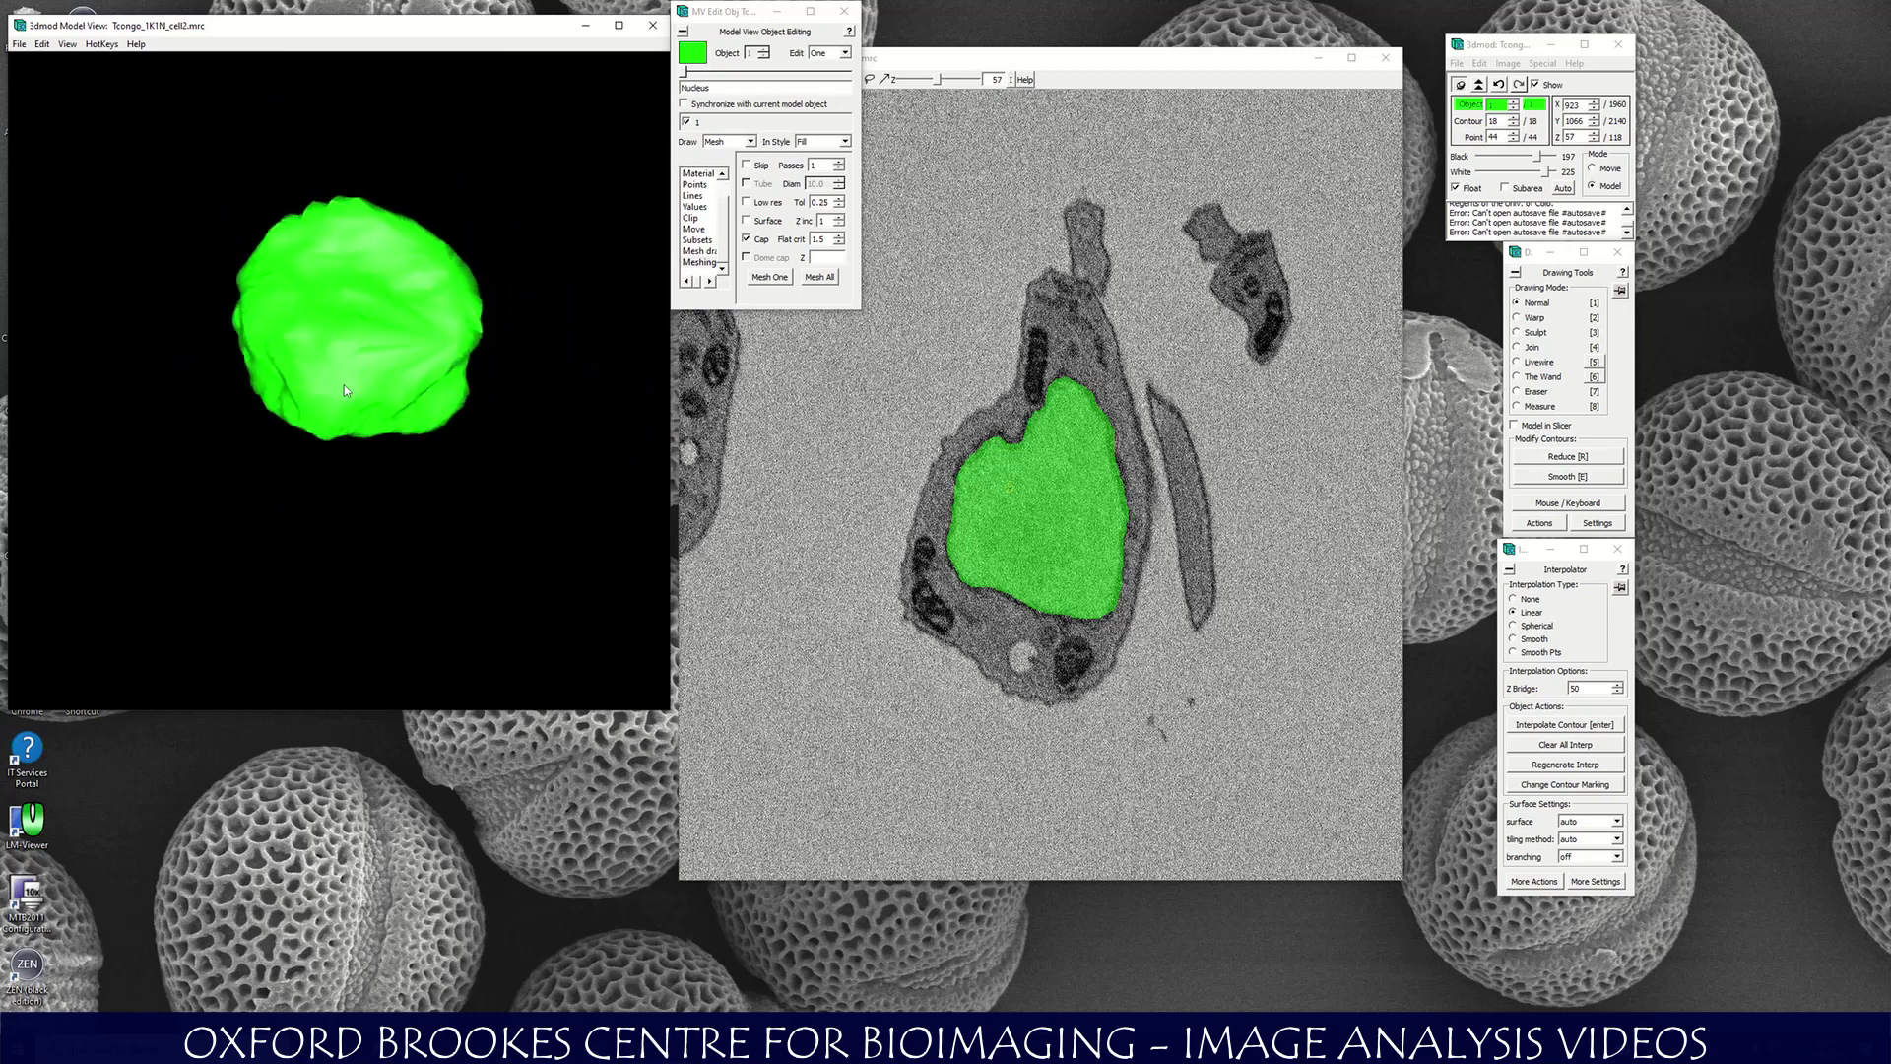
{"action": "left_click", "coordinate": [726, 188]}
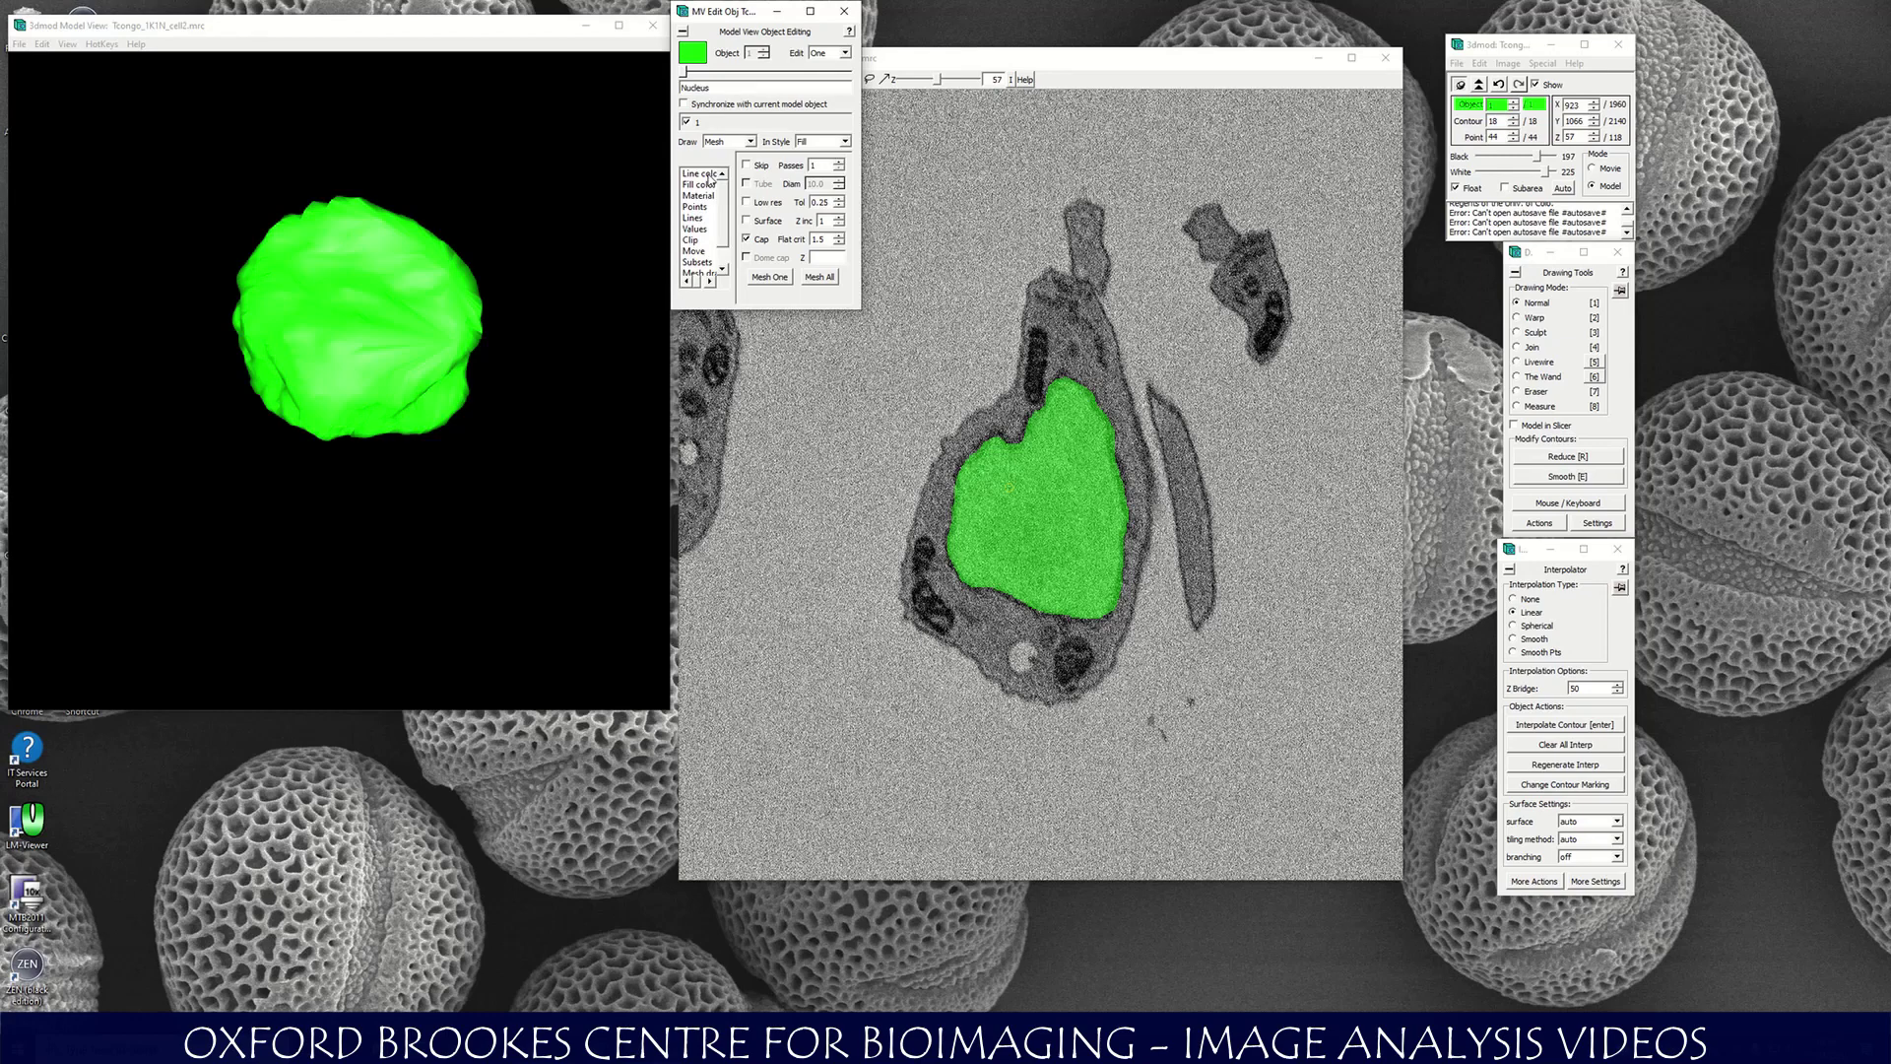
{"action": "left_click", "coordinate": [709, 183]}
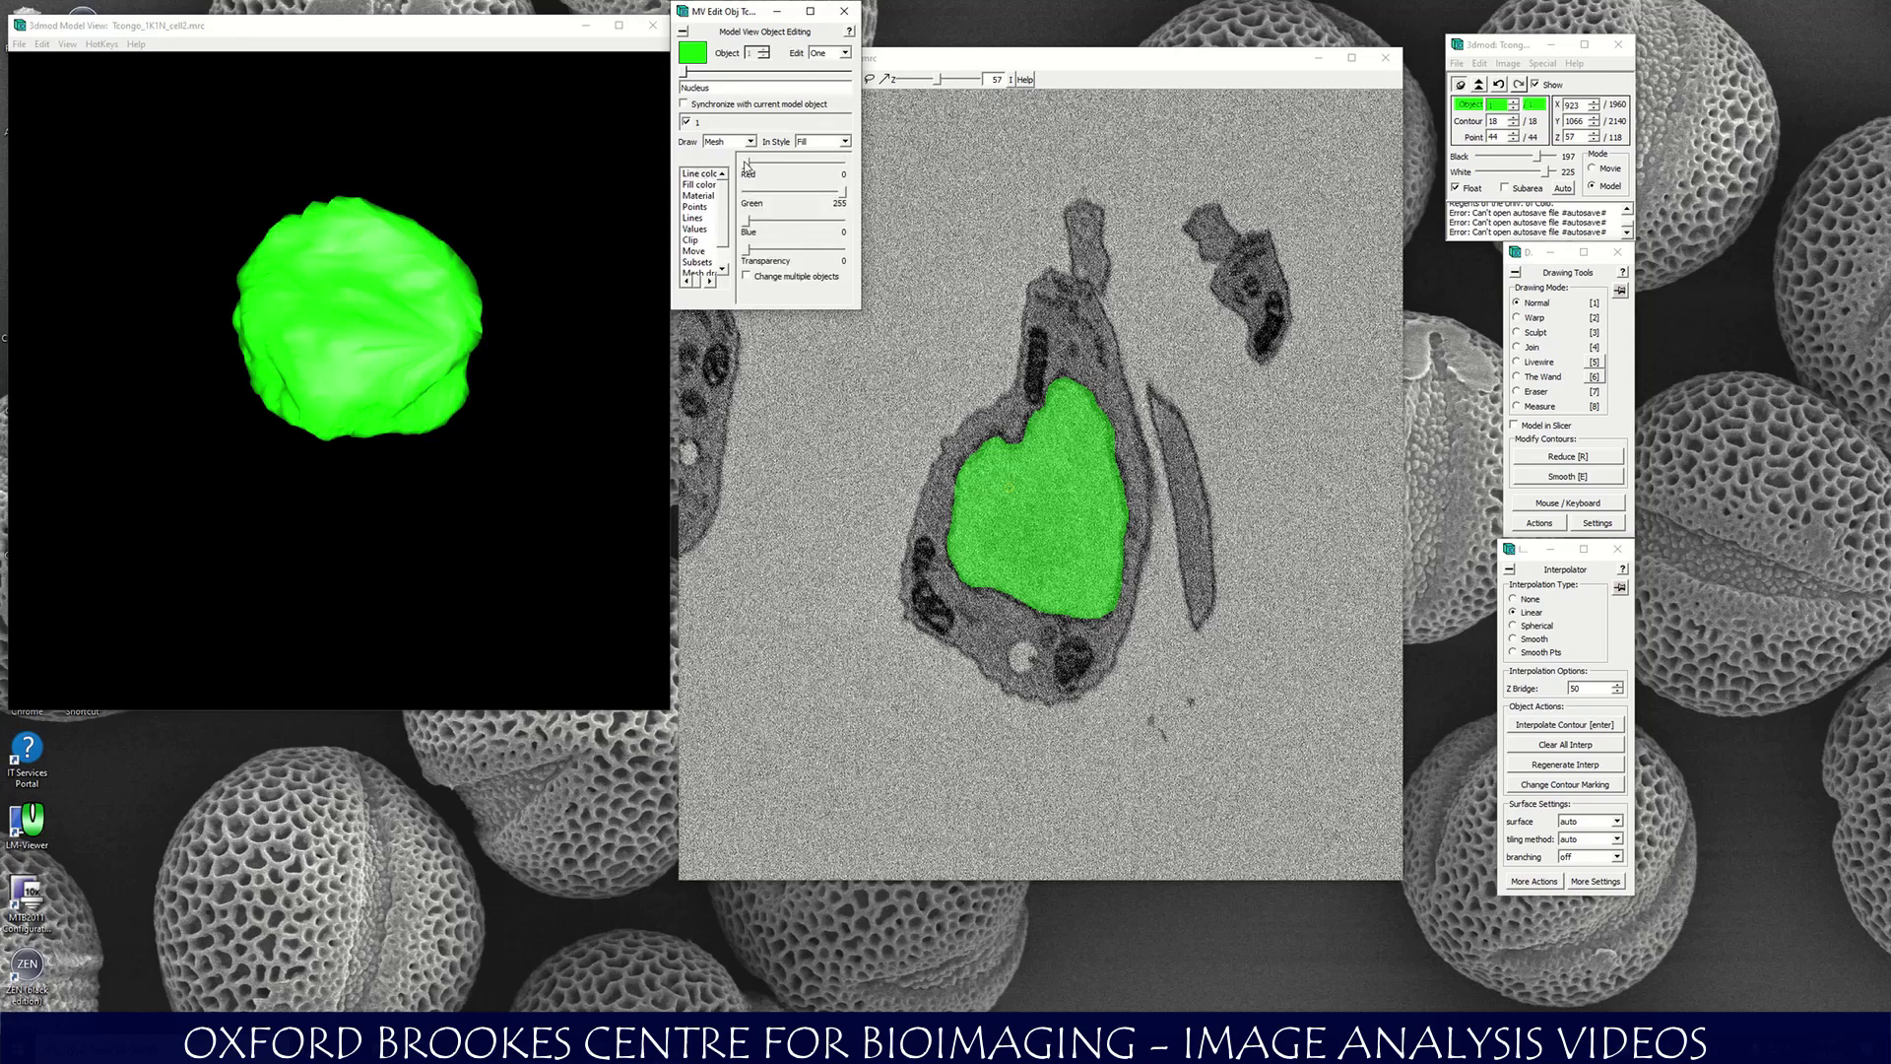
{"action": "left_click_drag", "start_coordinate": [746, 170], "coordinate": [788, 194]}
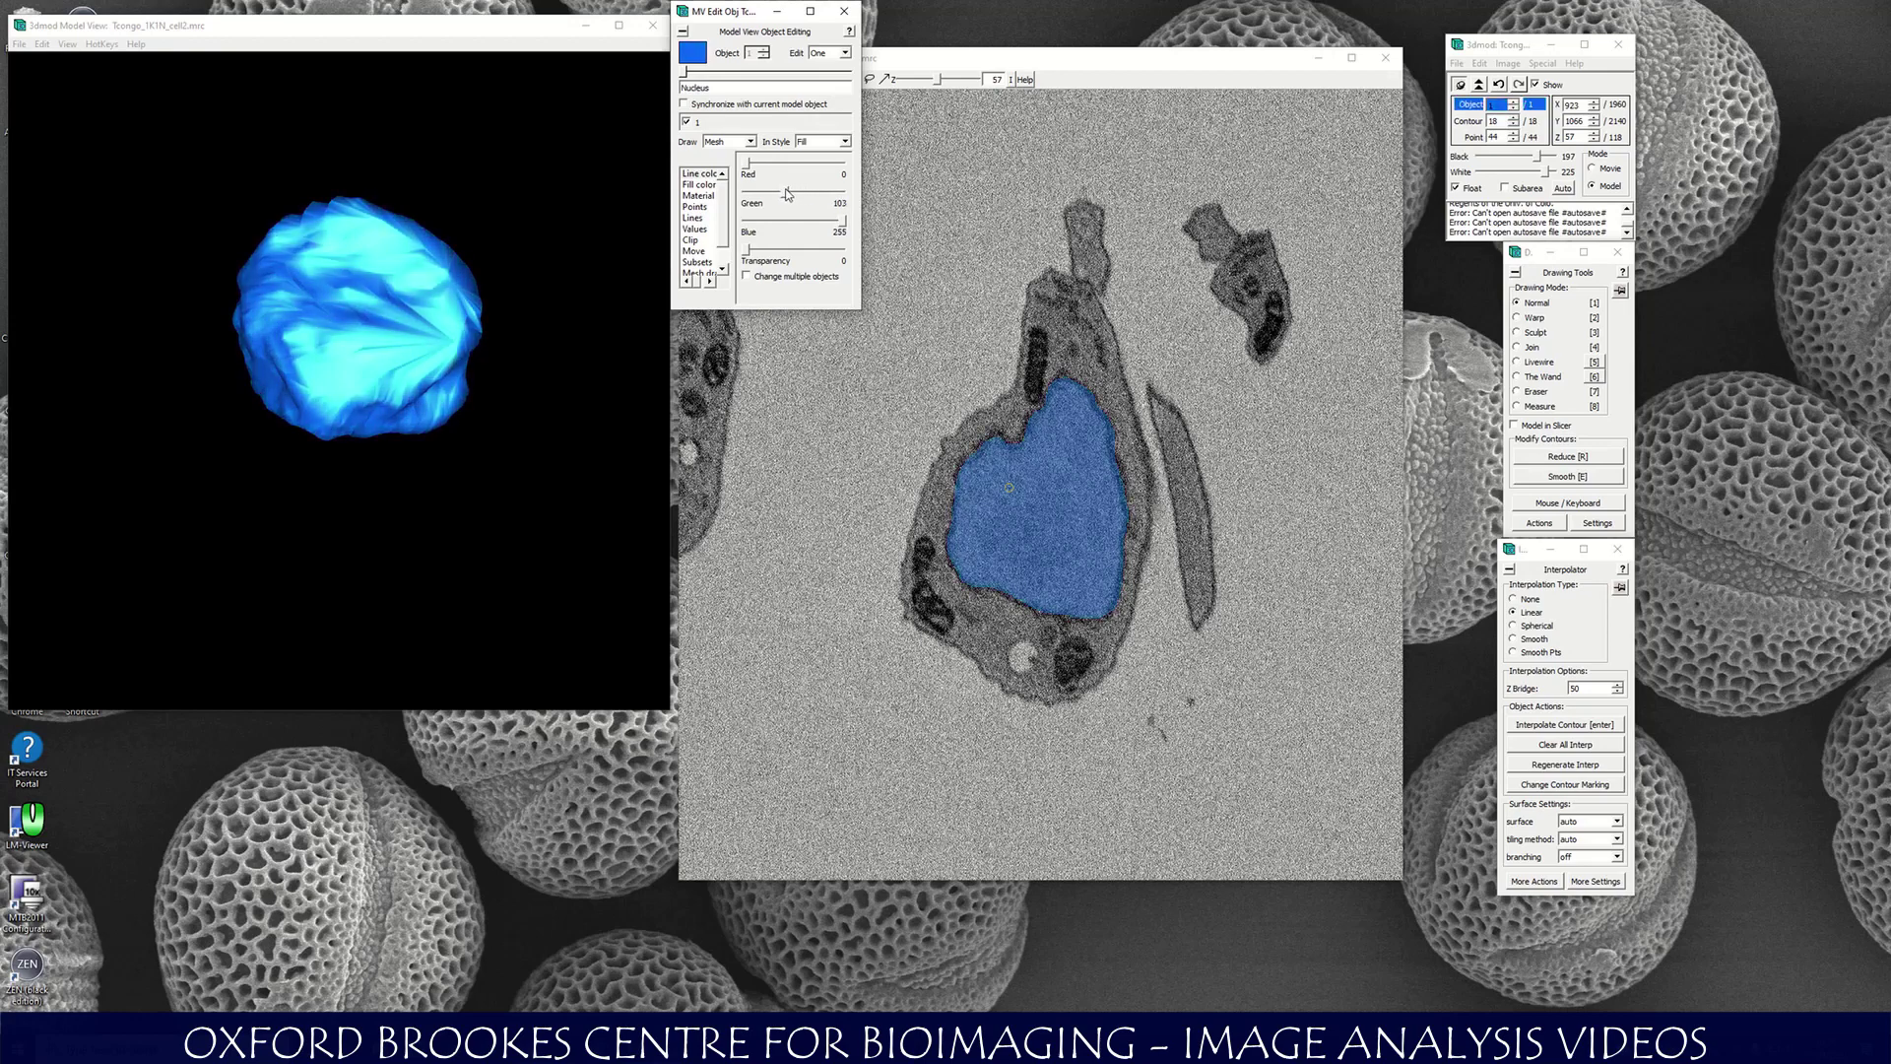
{"action": "middle_click_drag", "start_coordinate": [498, 309], "coordinate": [358, 394]}
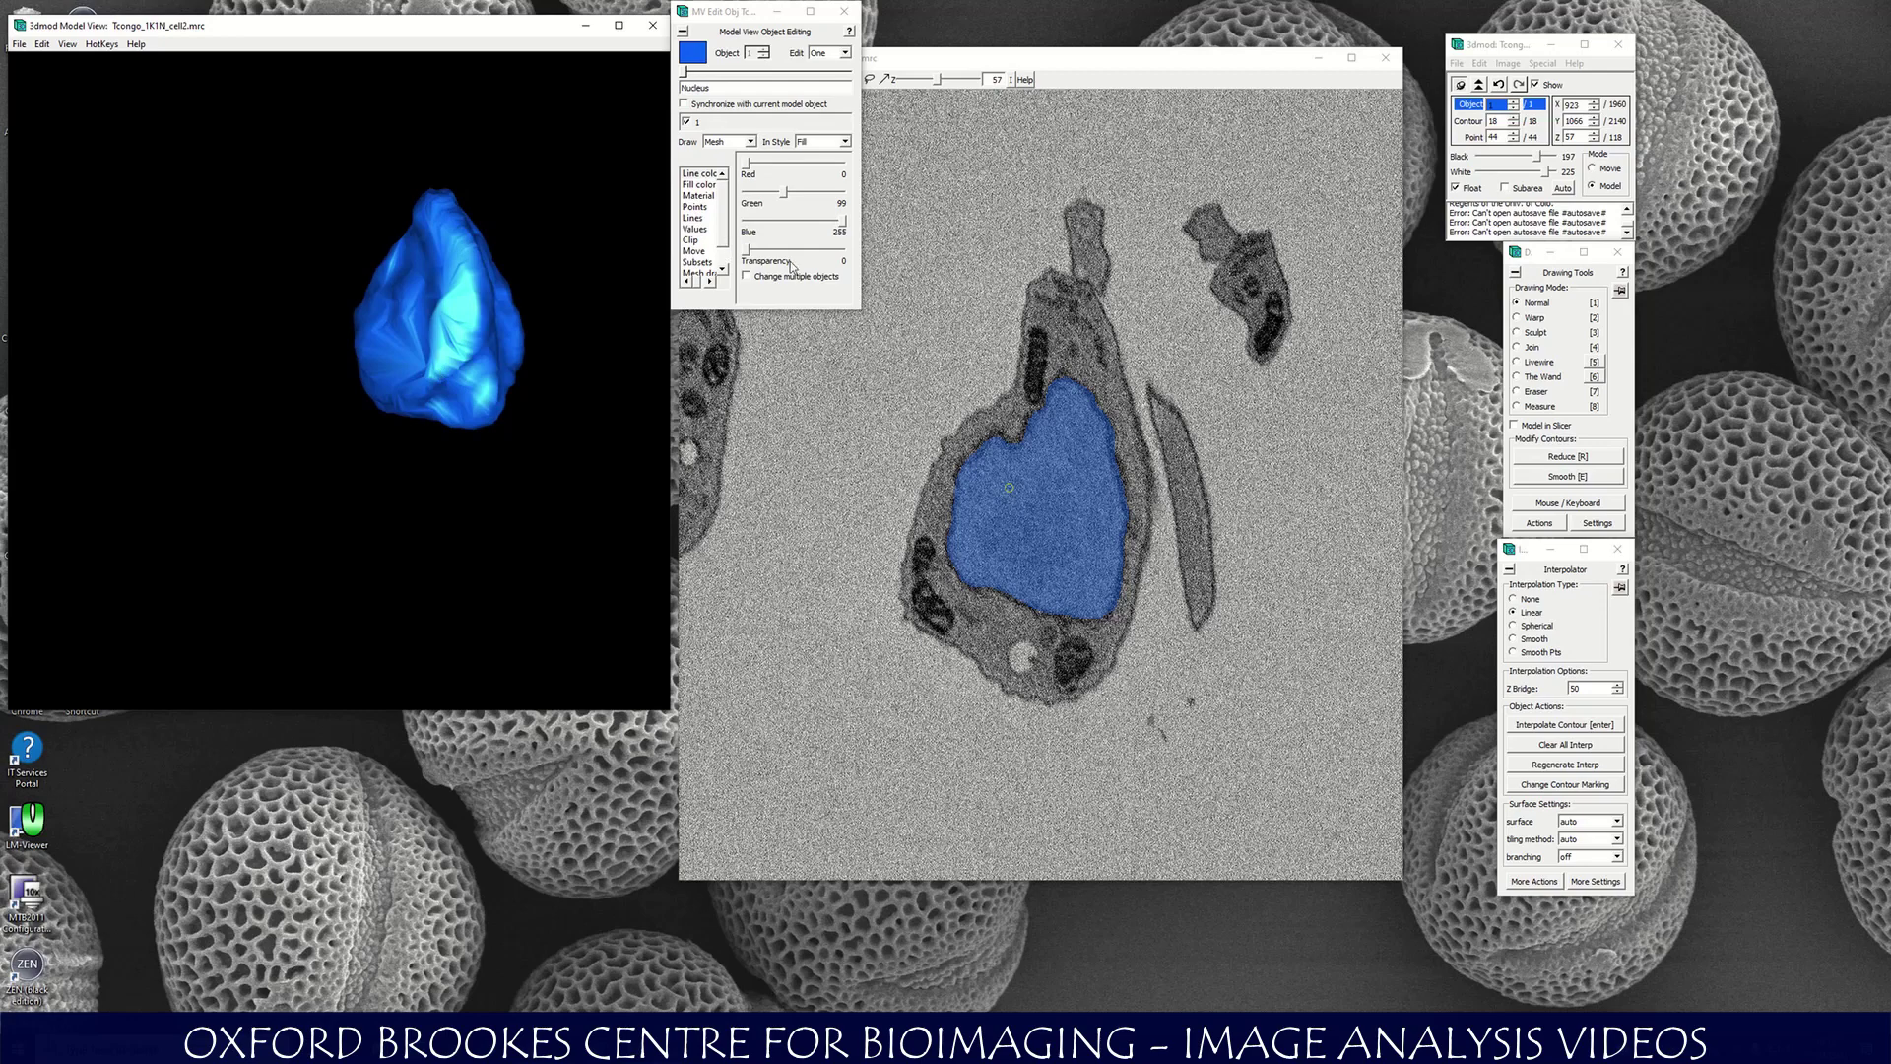
Try a transparency of 57 on the Nucleus, set its Green value to 123, and return the transparency to 0.
{"action": "left_click_drag", "start_coordinate": [745, 251], "coordinate": [801, 254]}
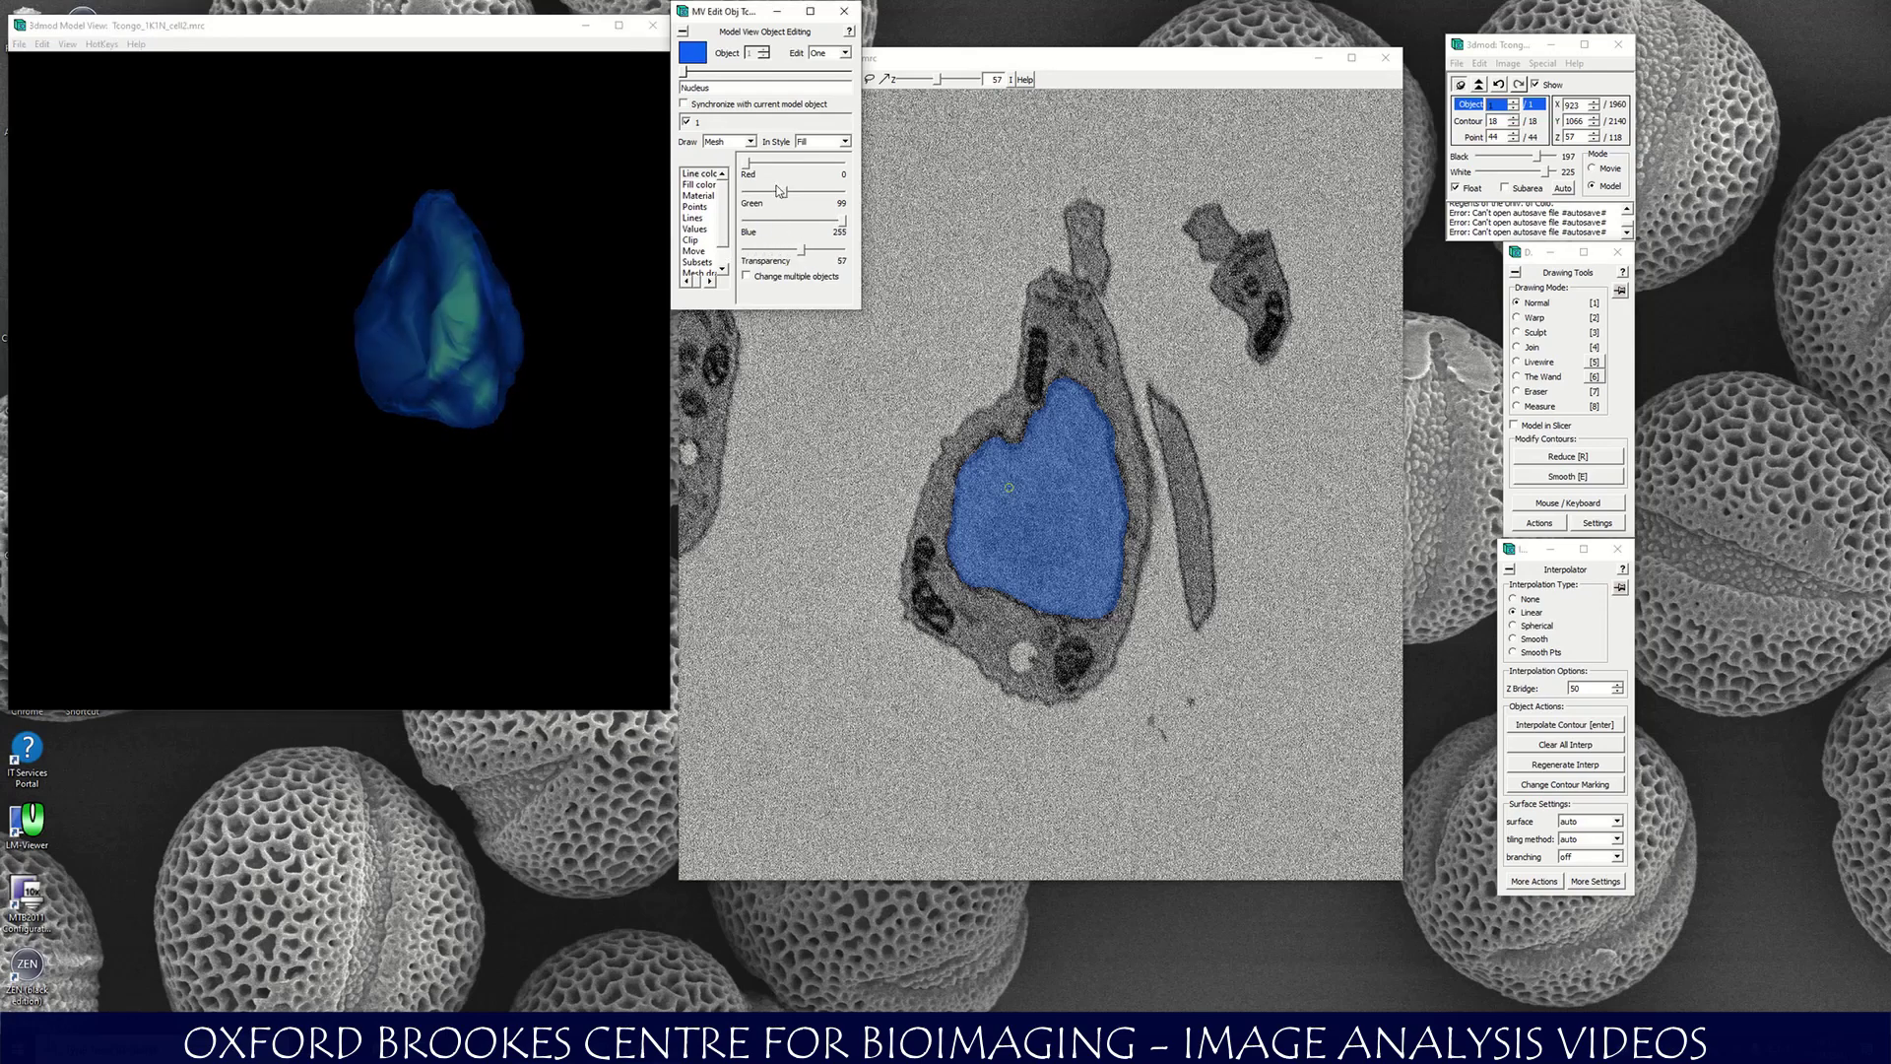
{"action": "mouse_move", "coordinate": [785, 197]}
{"action": "left_mouse_down"}
{"action": "mouse_move", "coordinate": [865, 204]}
{"action": "mouse_move", "coordinate": [793, 202]}
{"action": "left_mouse_up"}
{"action": "left_click_drag", "start_coordinate": [413, 306], "coordinate": [375, 344]}
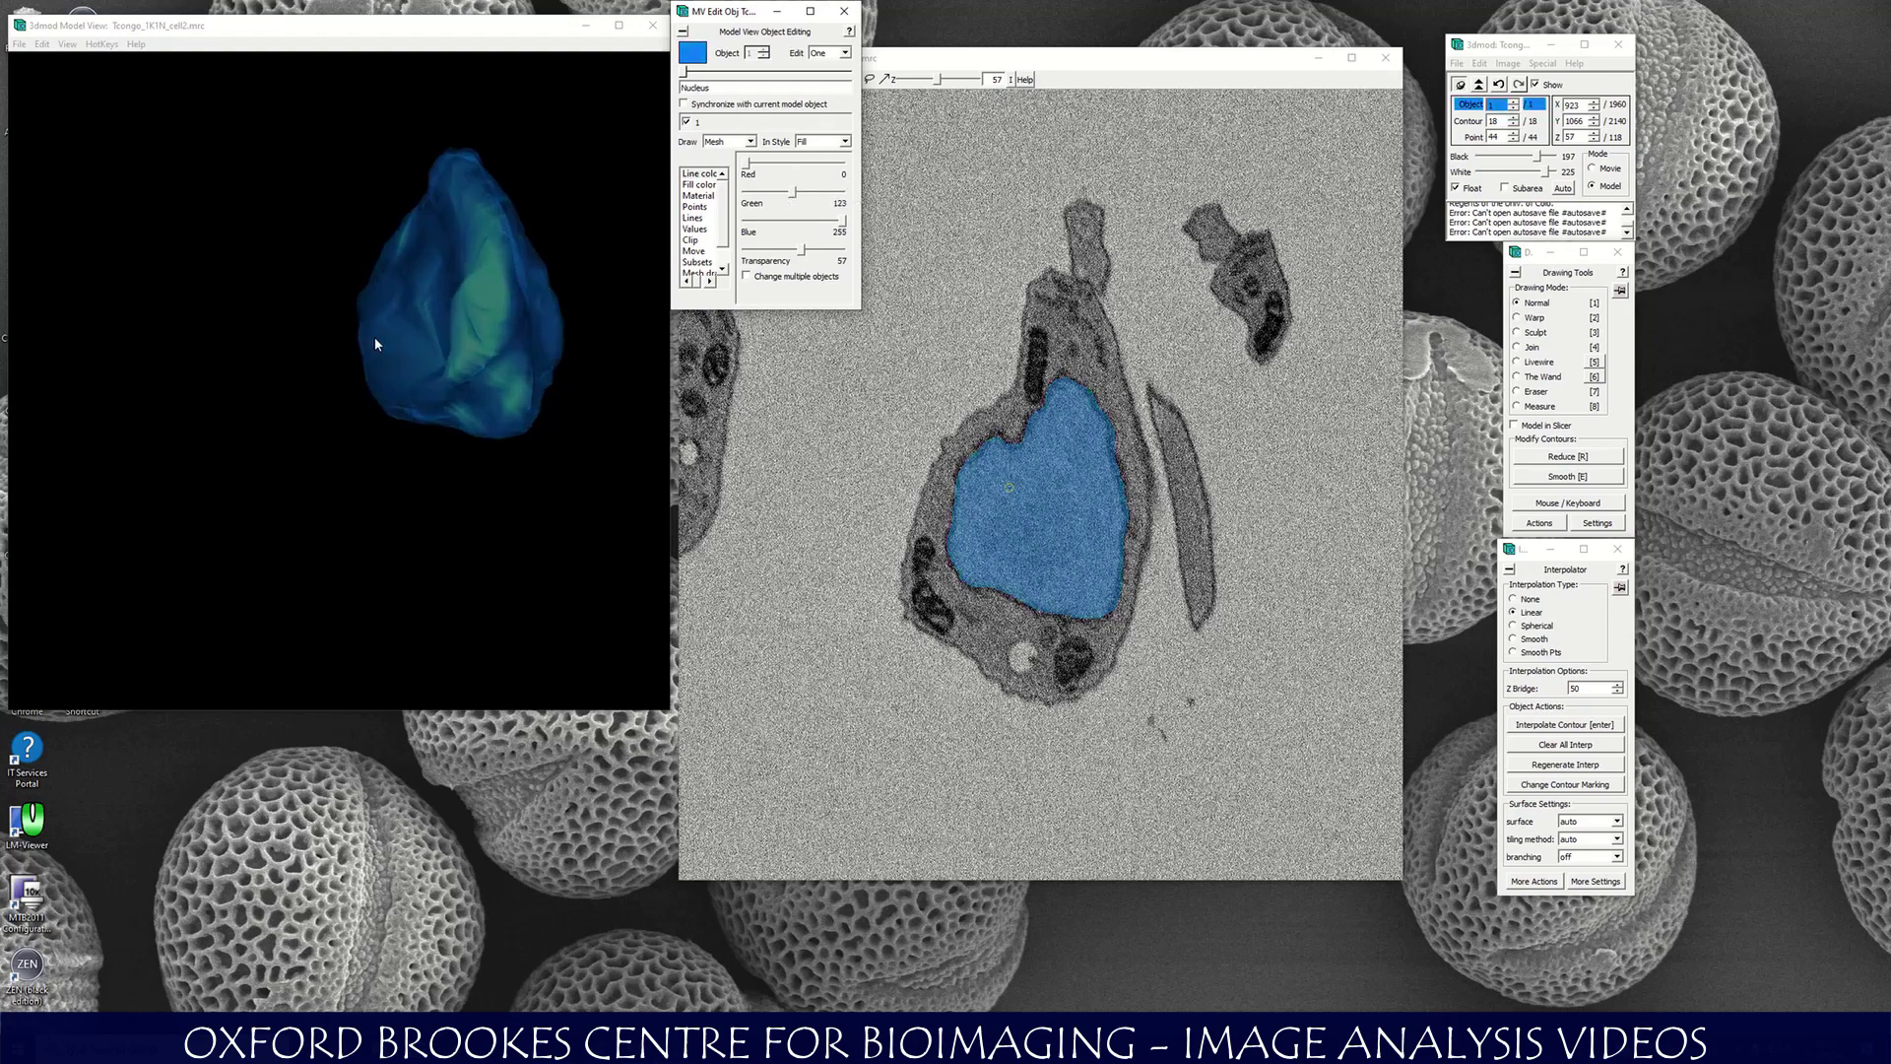
{"action": "left_click_drag", "start_coordinate": [803, 252], "coordinate": [729, 260]}
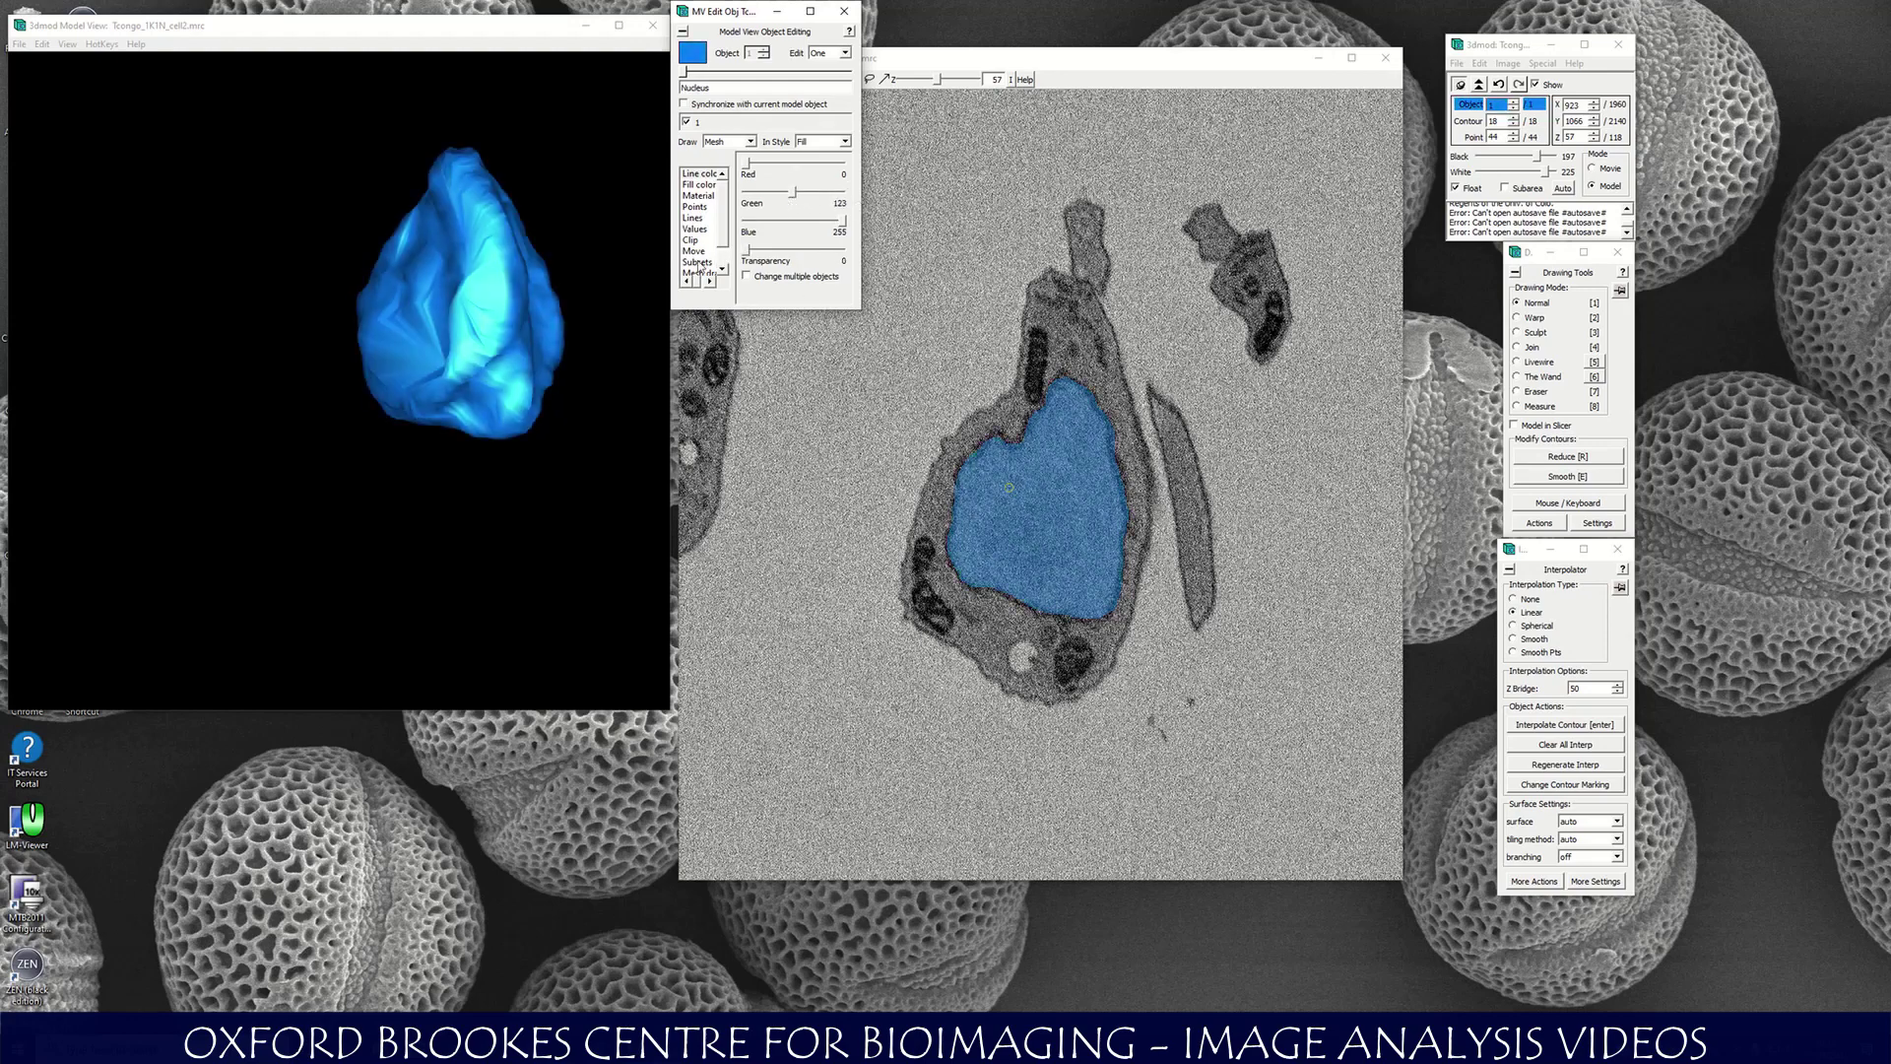
Display the Z image slice together with the meshed nucleus in the model view.
{"action": "left_click_drag", "start_coordinate": [373, 366], "coordinate": [525, 414]}
{"action": "middle_click_drag", "start_coordinate": [525, 414], "coordinate": [425, 319]}
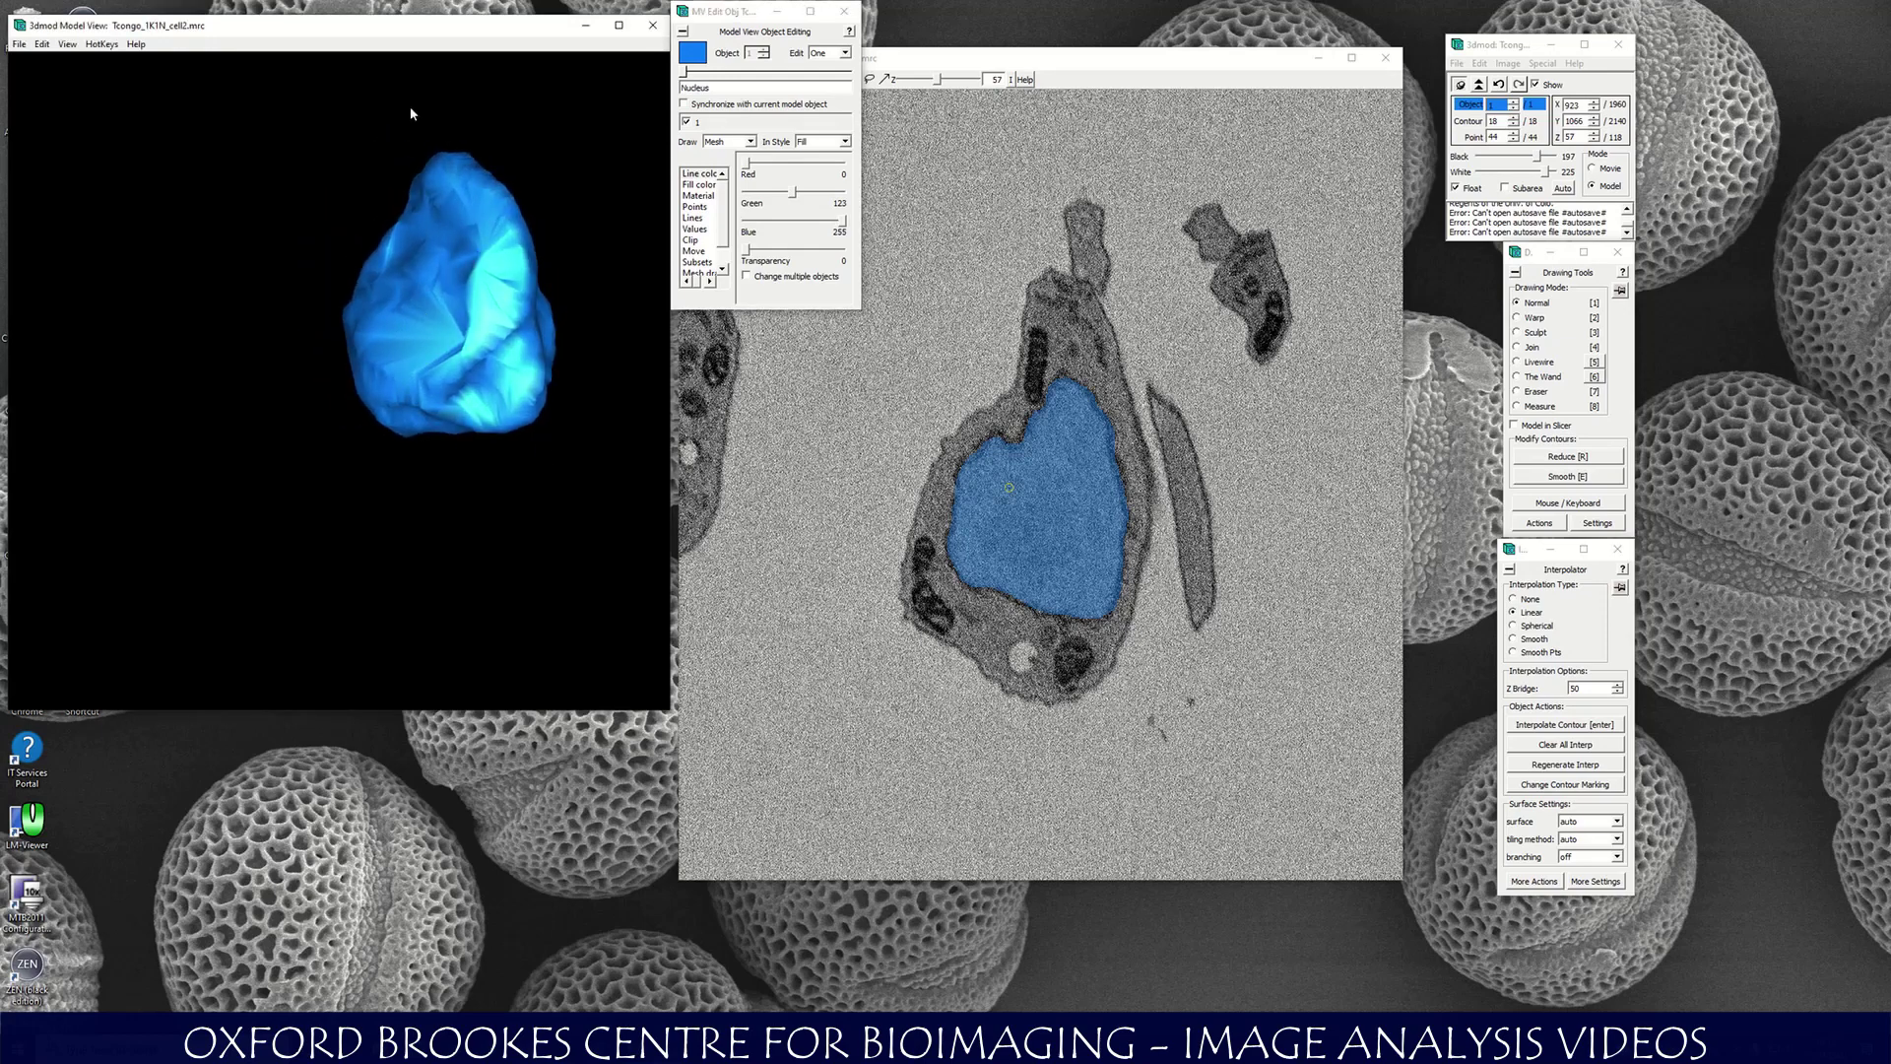
{"action": "left_click_drag", "start_coordinate": [505, 339], "coordinate": [424, 382]}
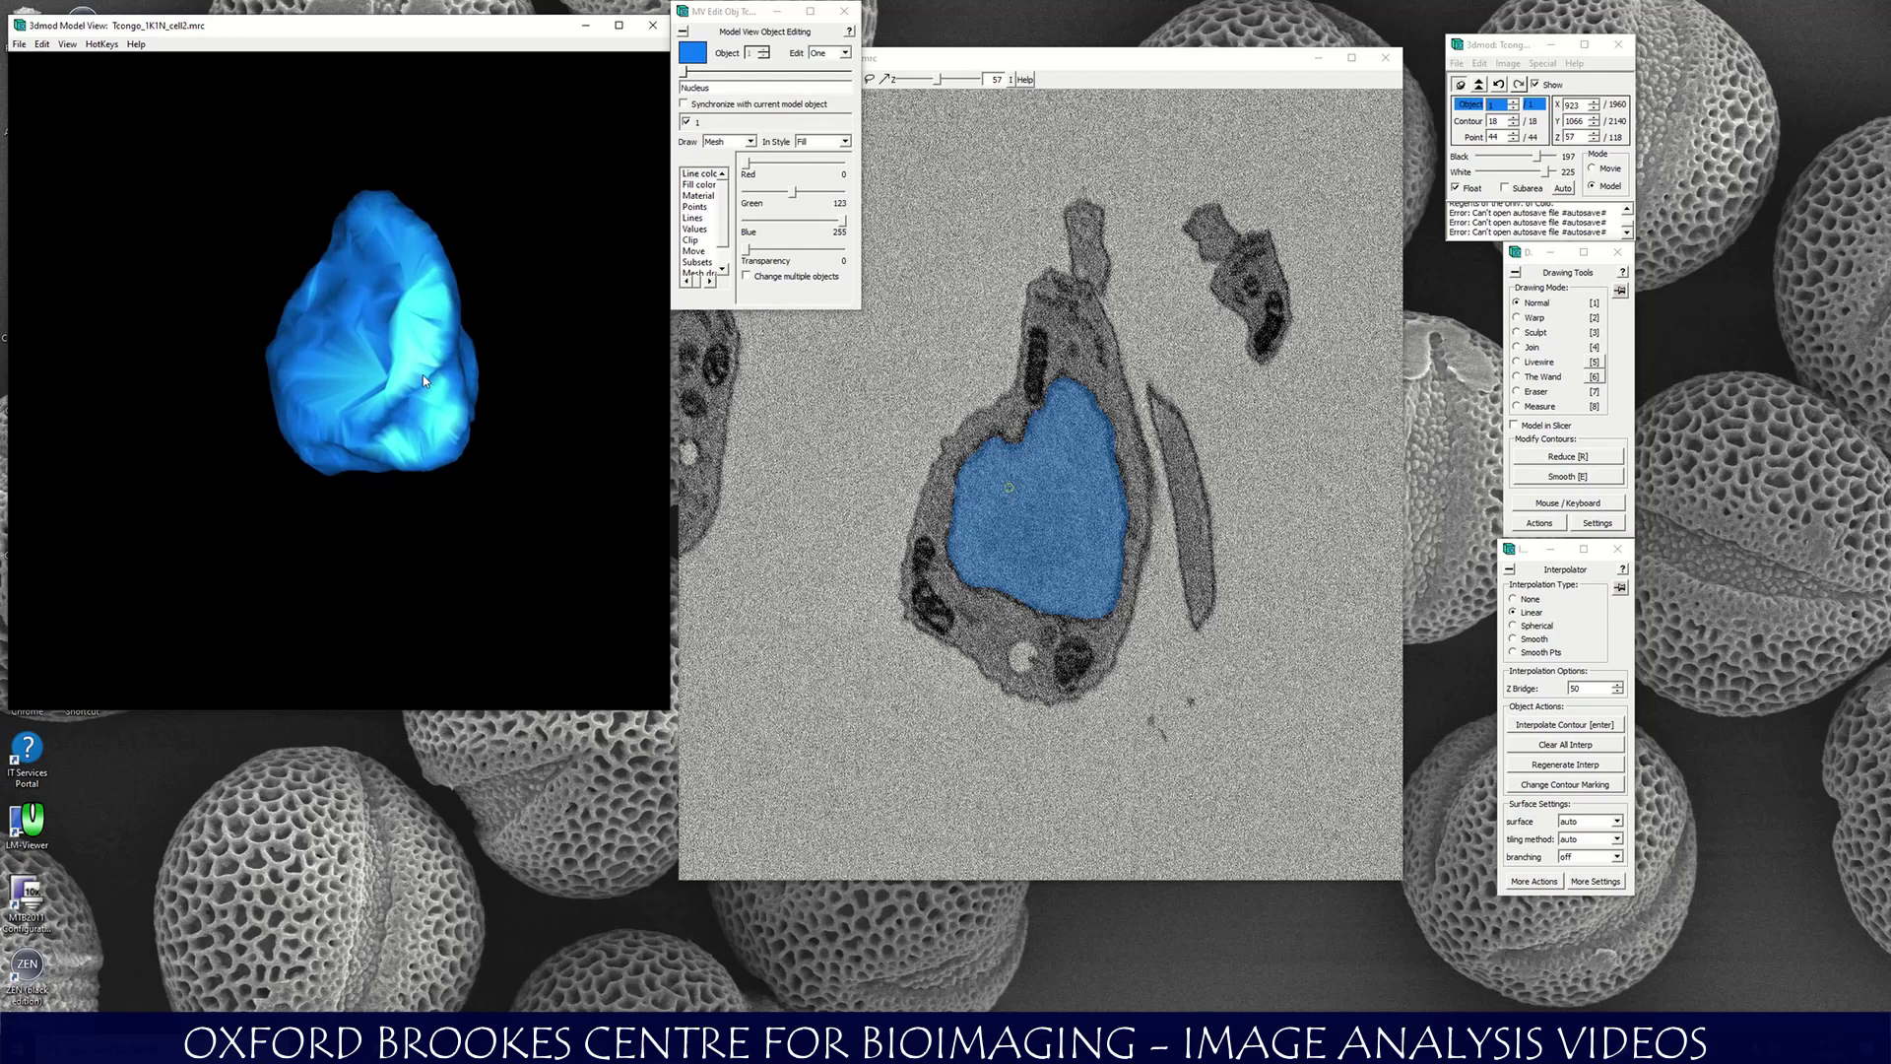
{"action": "key", "text": "shift+z"}
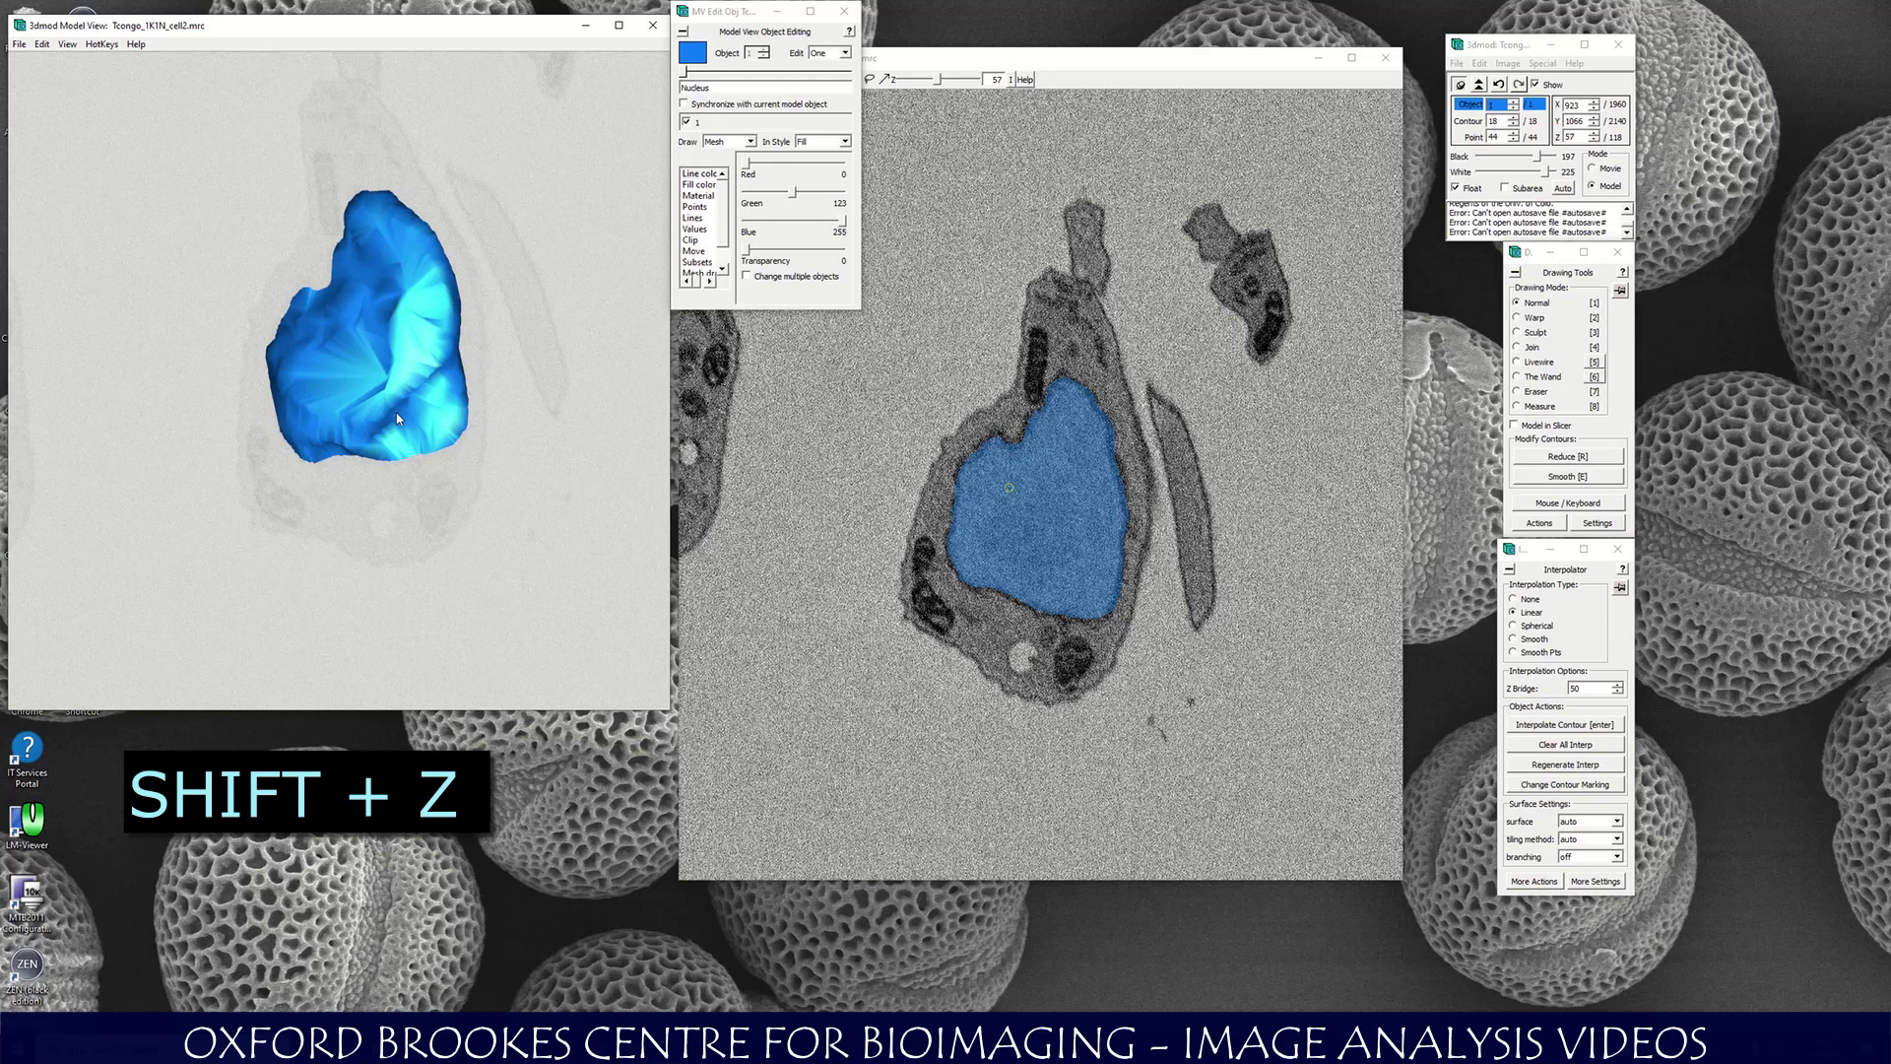
{"action": "scroll", "coordinate": [396, 347], "scroll_direction": "down", "scroll_amount": 5}
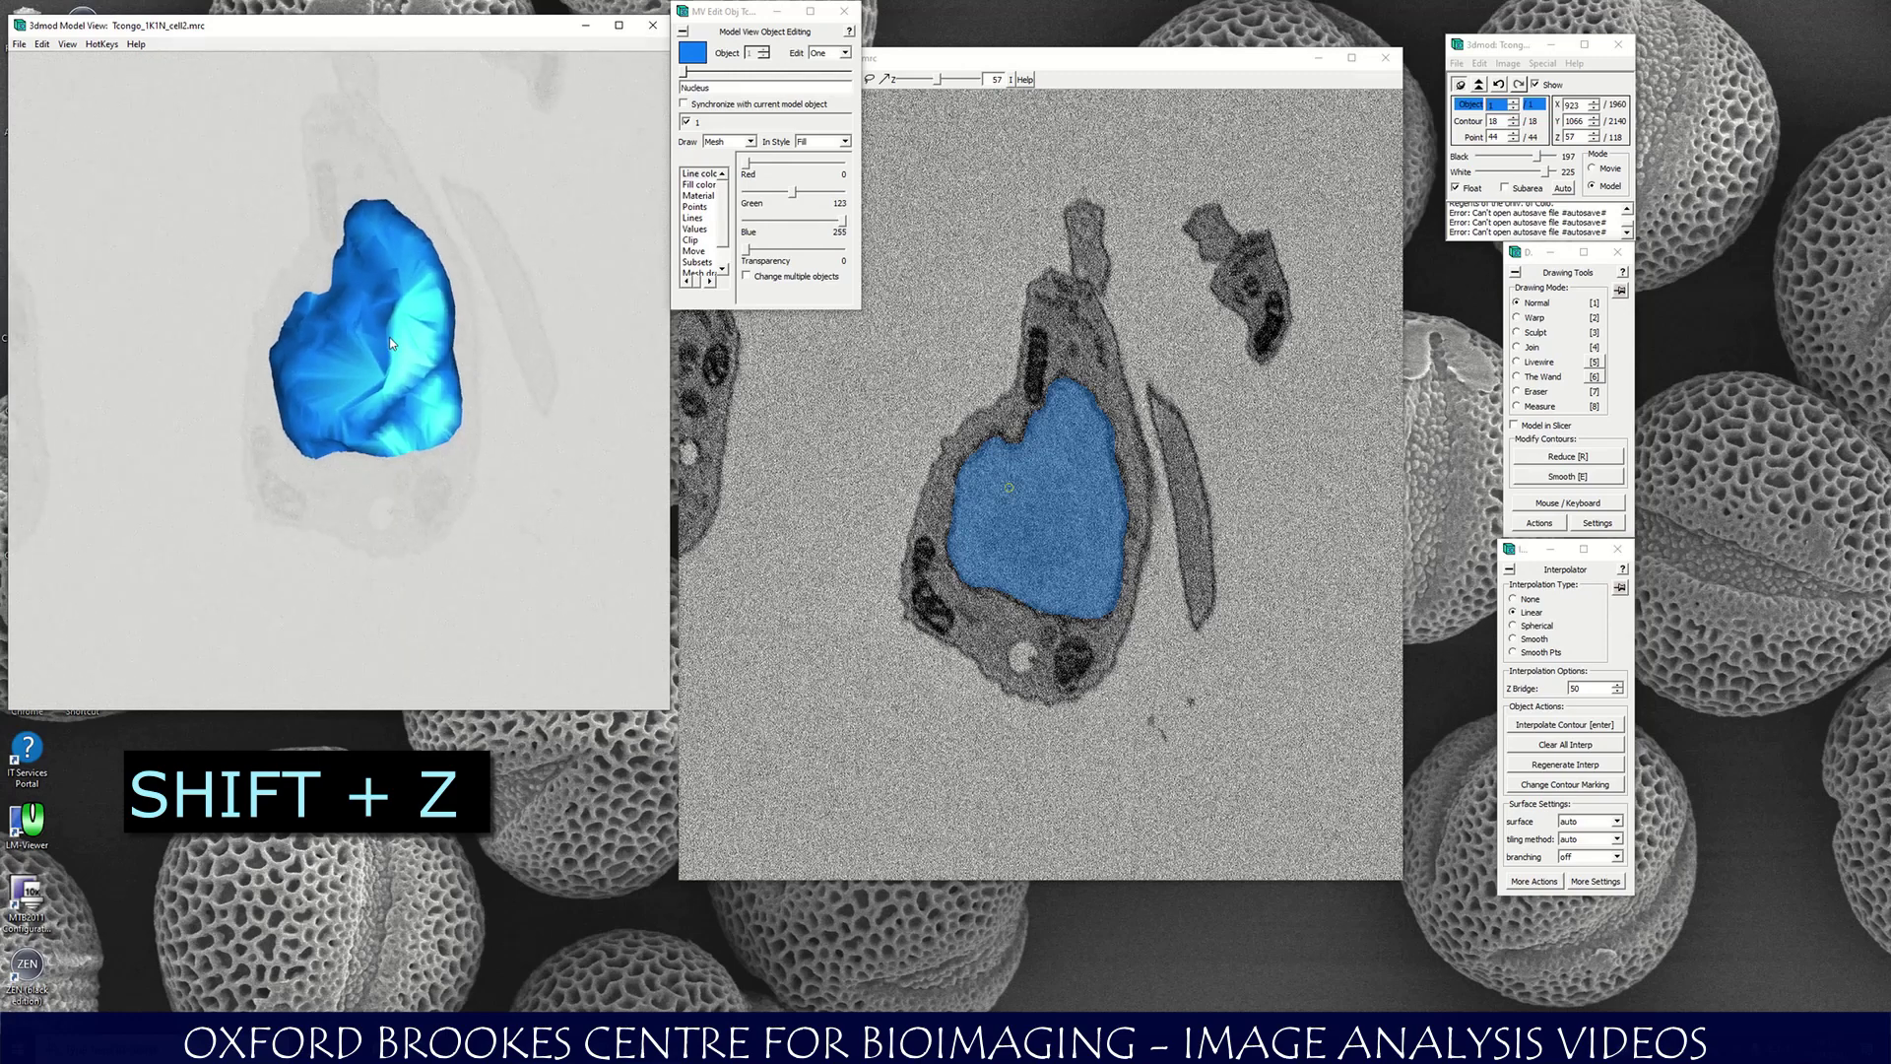
{"action": "key", "text": "Page_Up"}
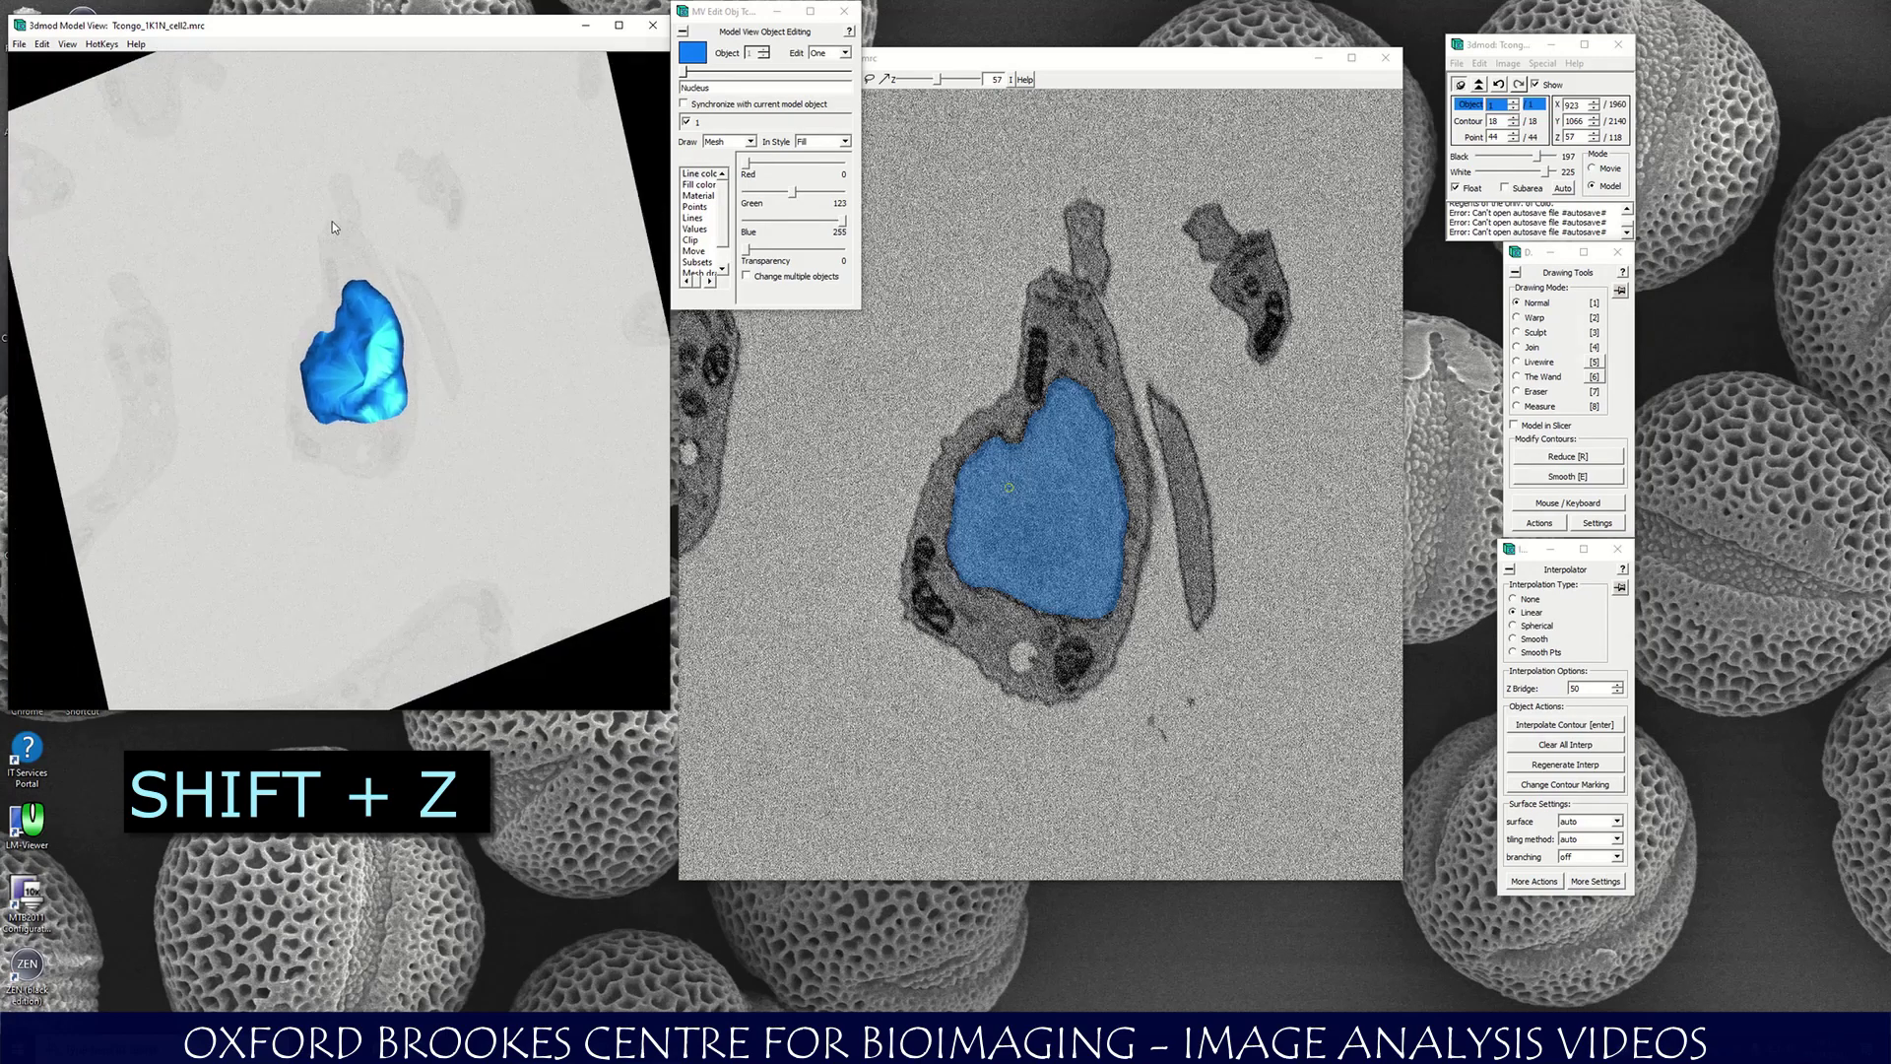
Open the model view's image settings and apply the 3dmod black and white levels to the displayed slice.
{"action": "left_click", "coordinate": [984, 89]}
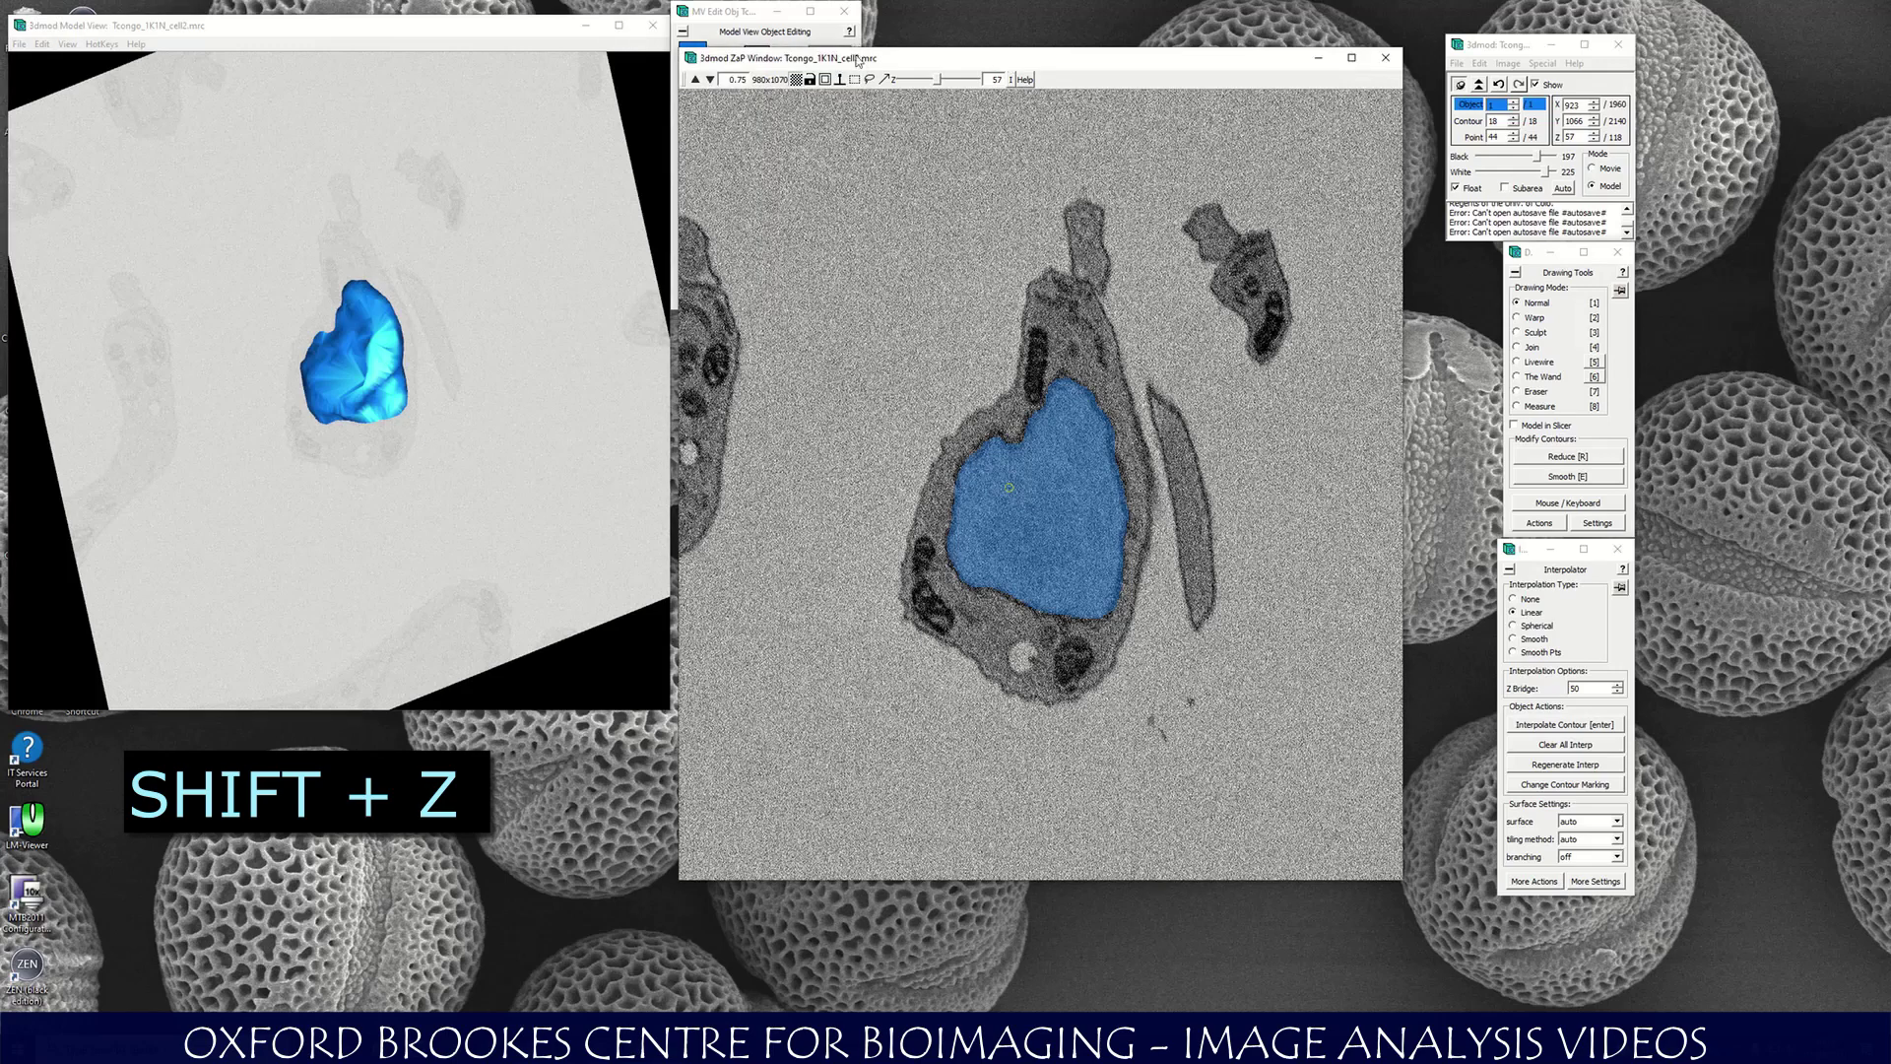
{"action": "left_click", "coordinate": [703, 18]}
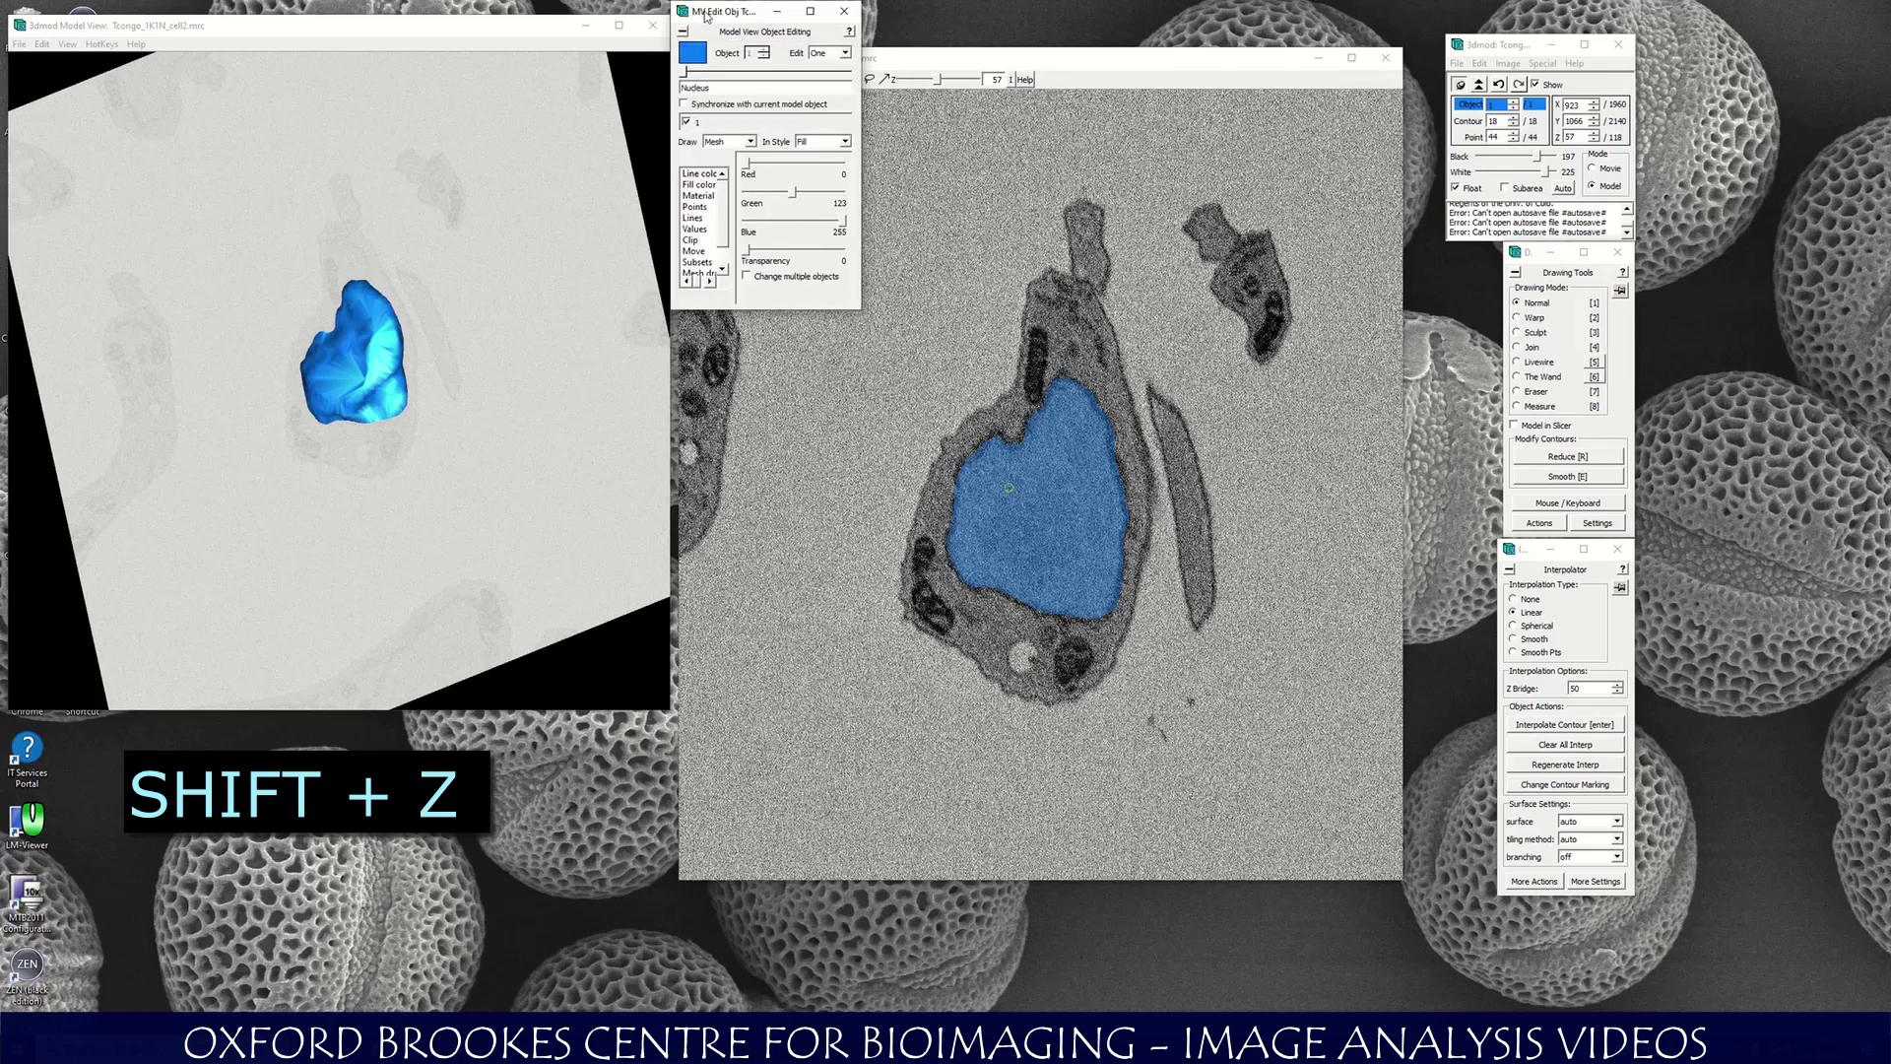
{"action": "left_click", "coordinate": [43, 44]}
{"action": "left_click", "coordinate": [61, 169]}
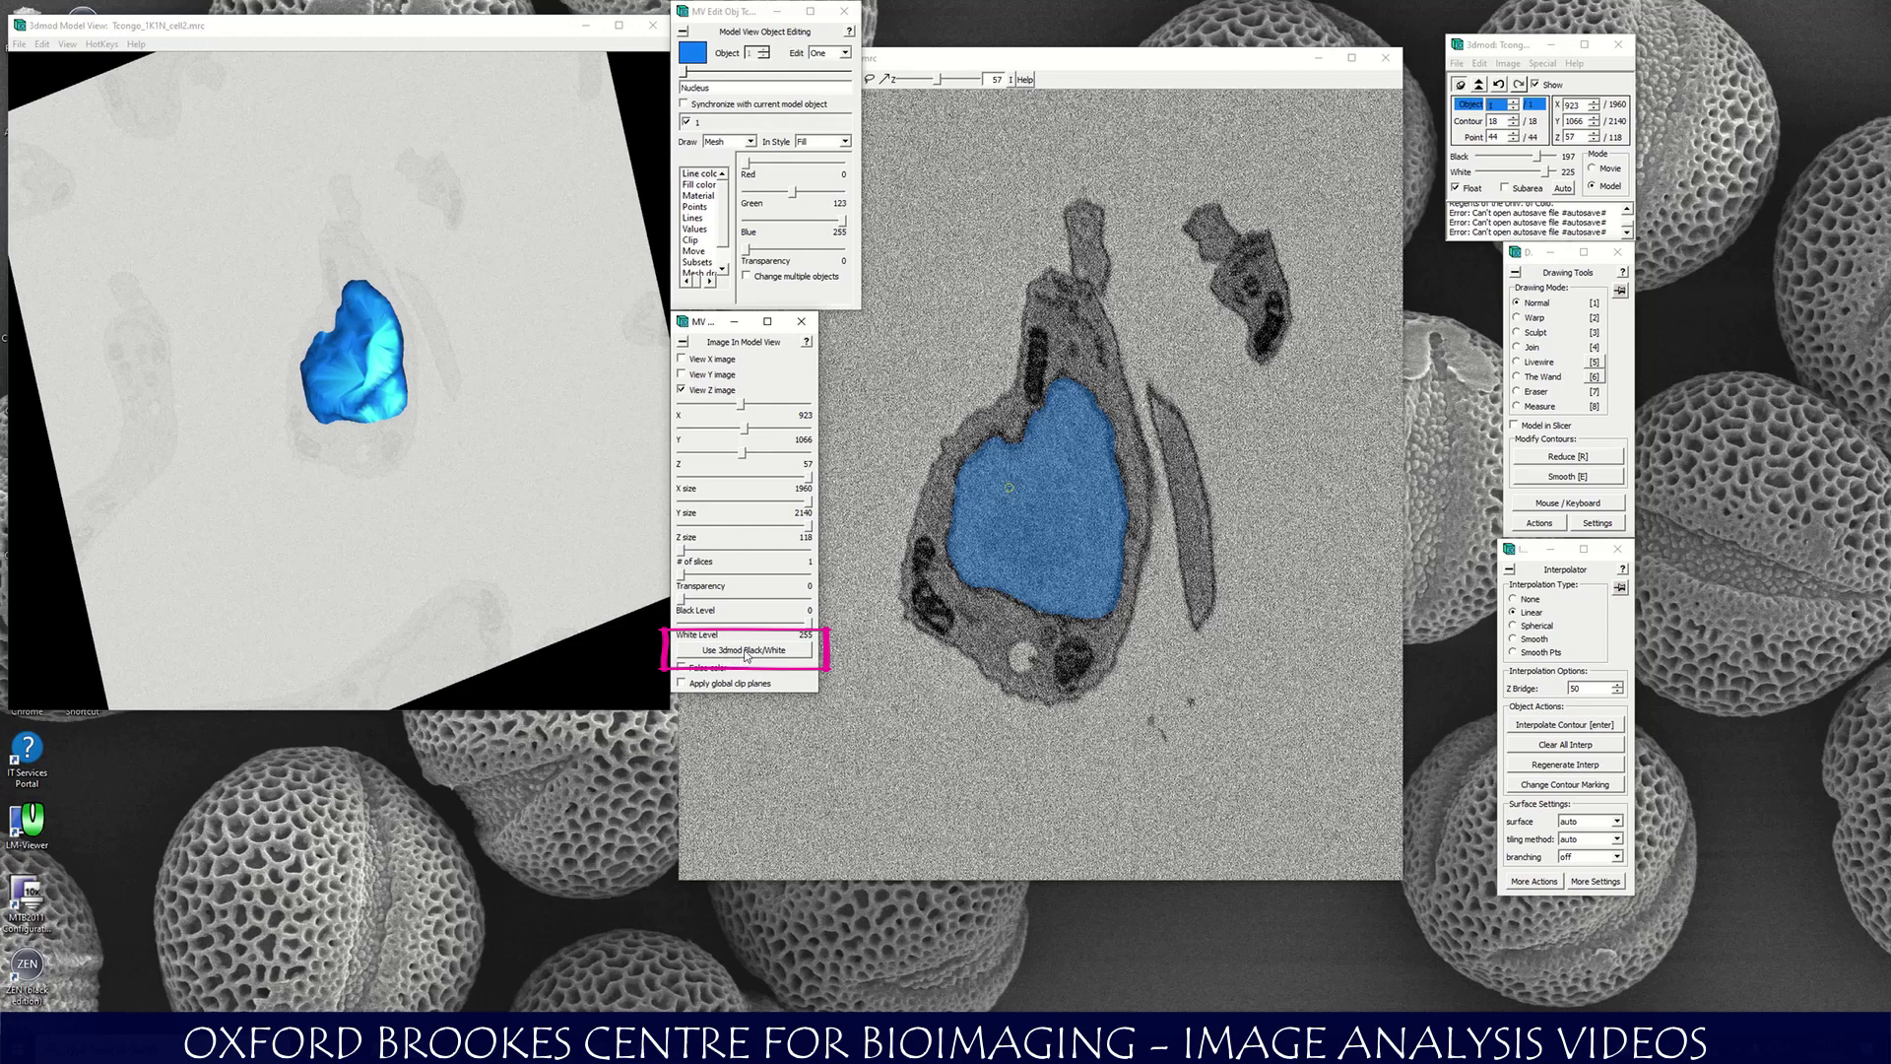
{"action": "left_click", "coordinate": [745, 652]}
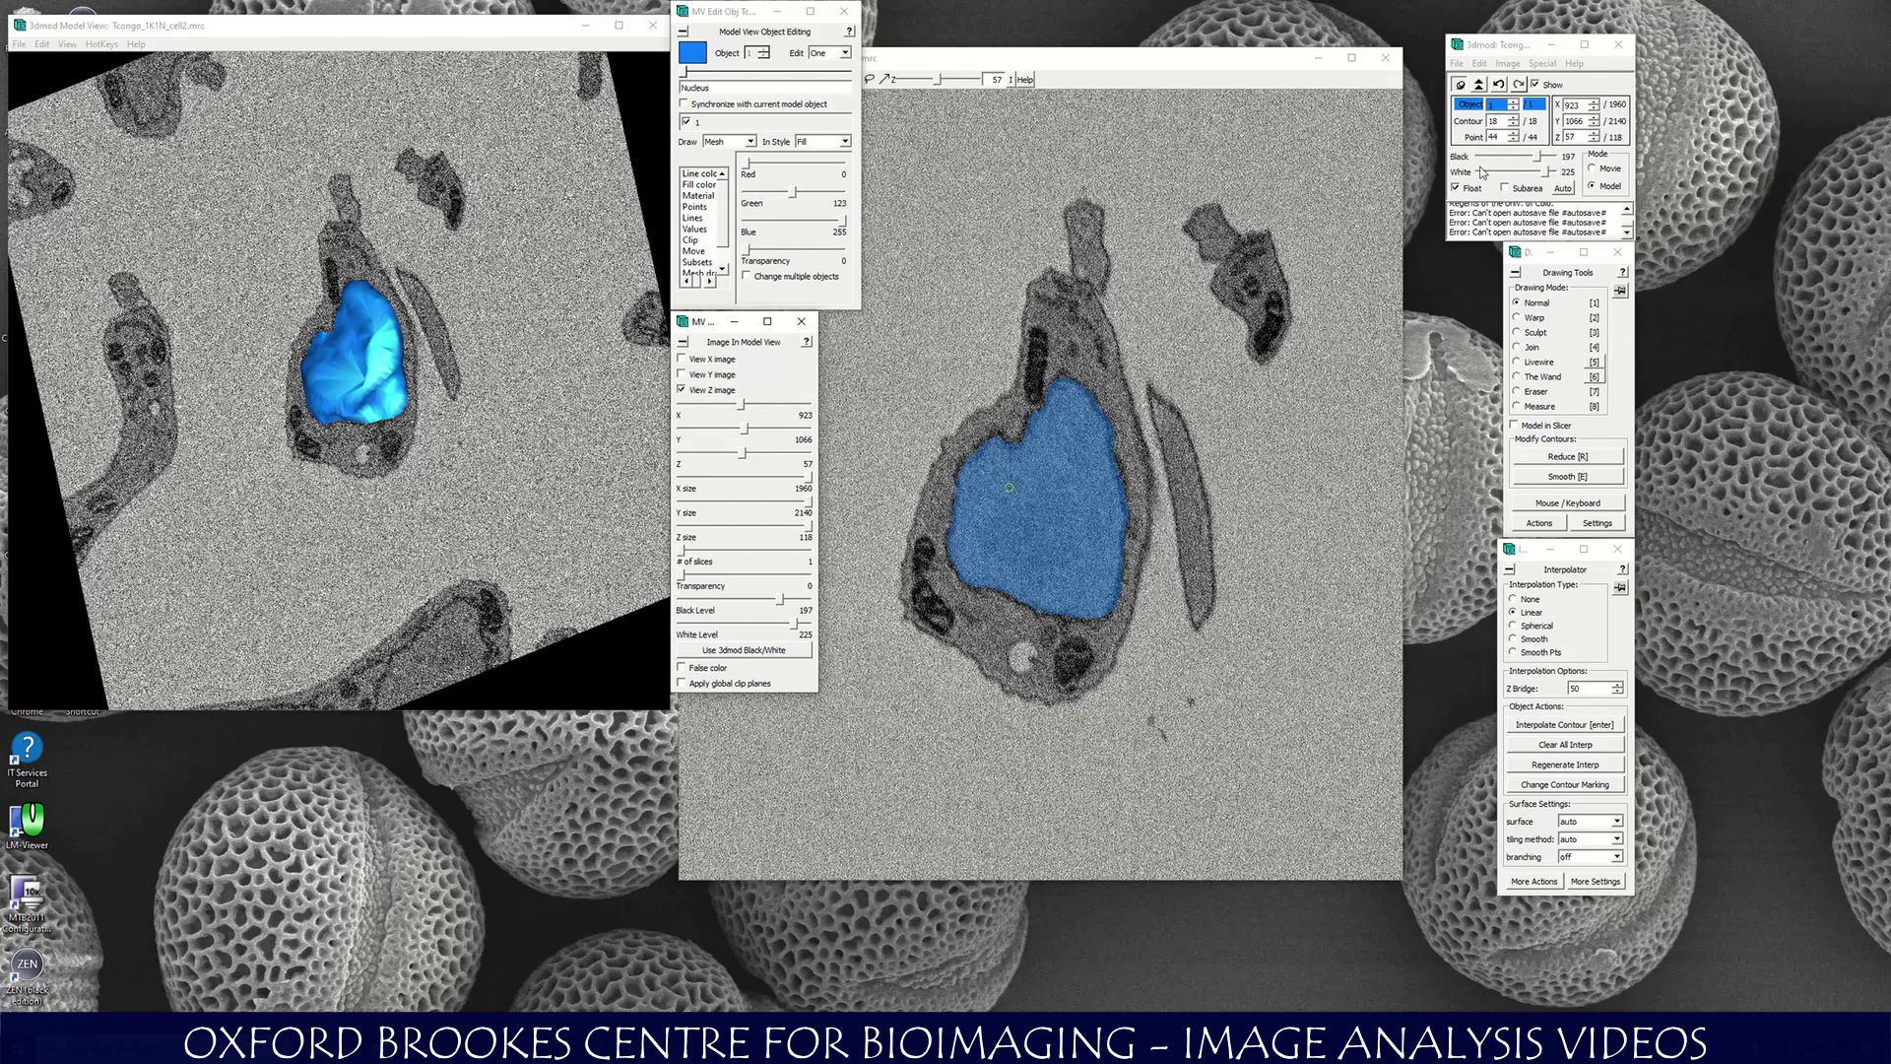
Set the transparency of the Nucleus mesh to about 56 so the image slice shows through it.
{"action": "left_click", "coordinate": [1497, 45]}
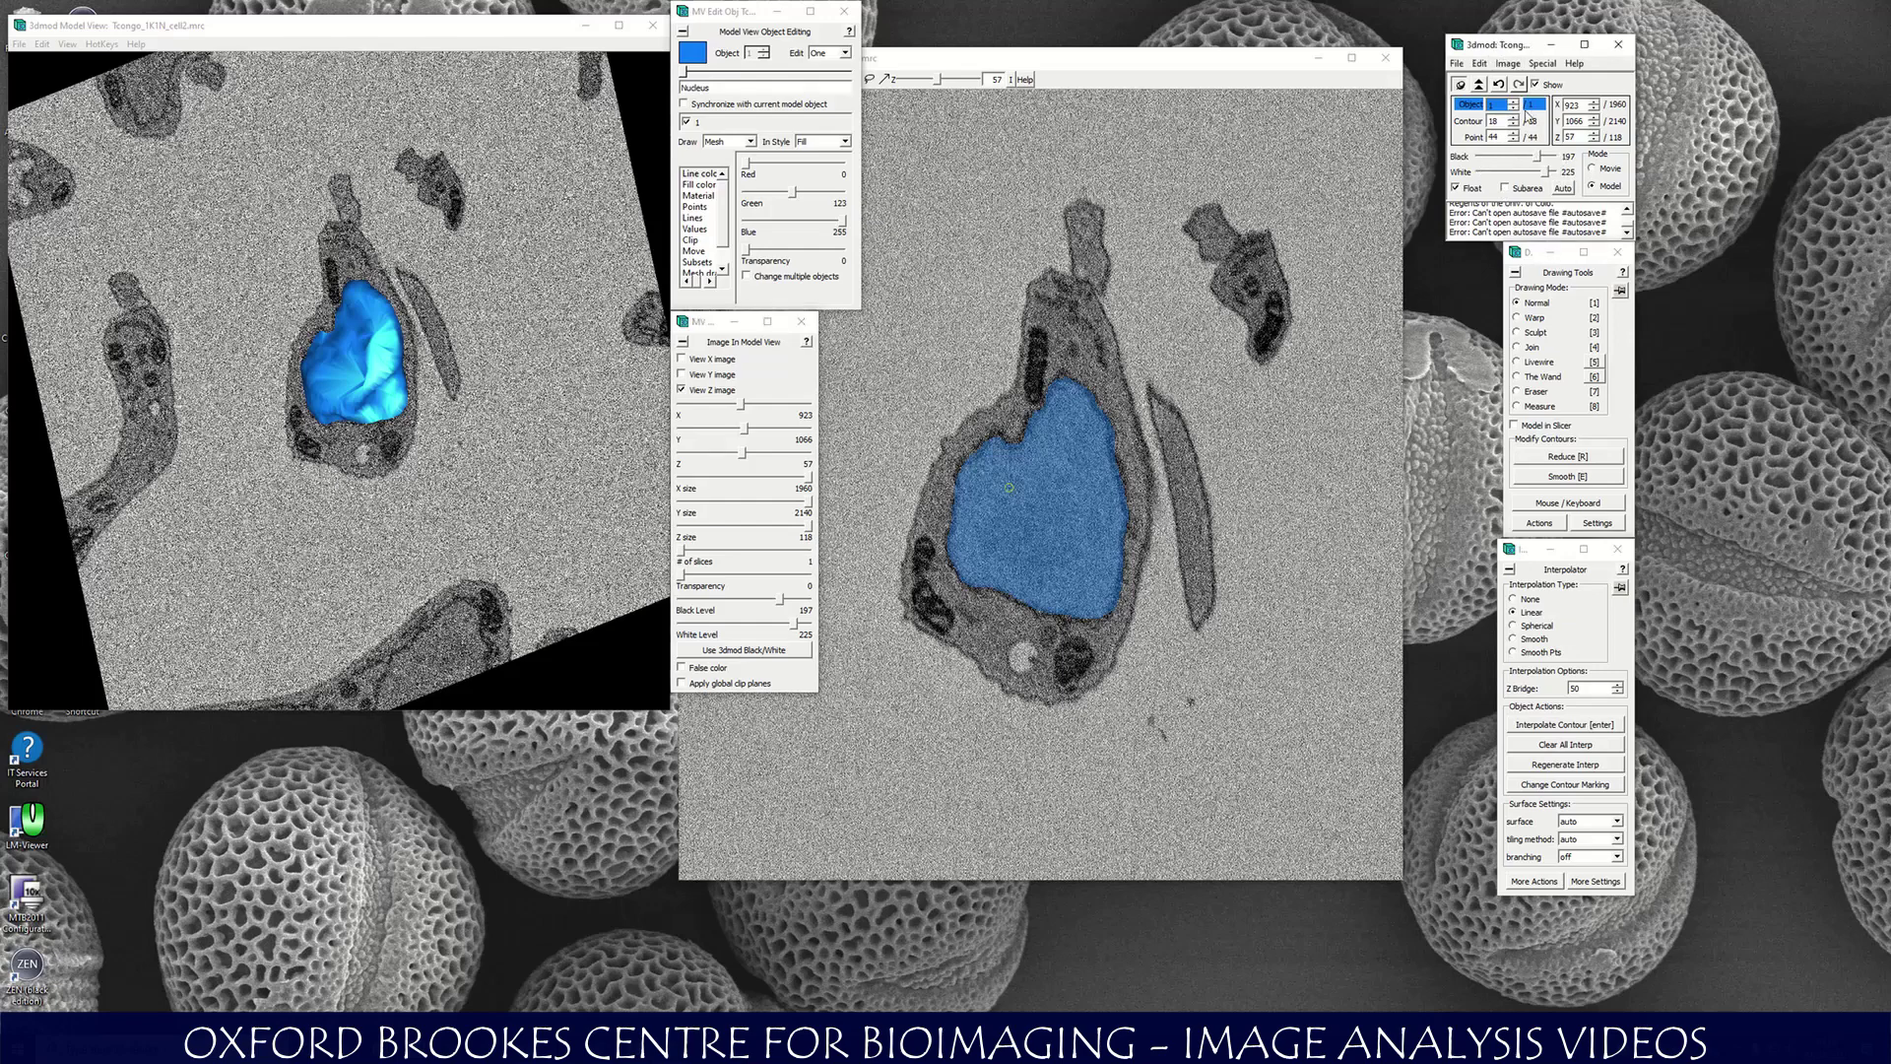
{"action": "left_click", "coordinate": [1228, 89]}
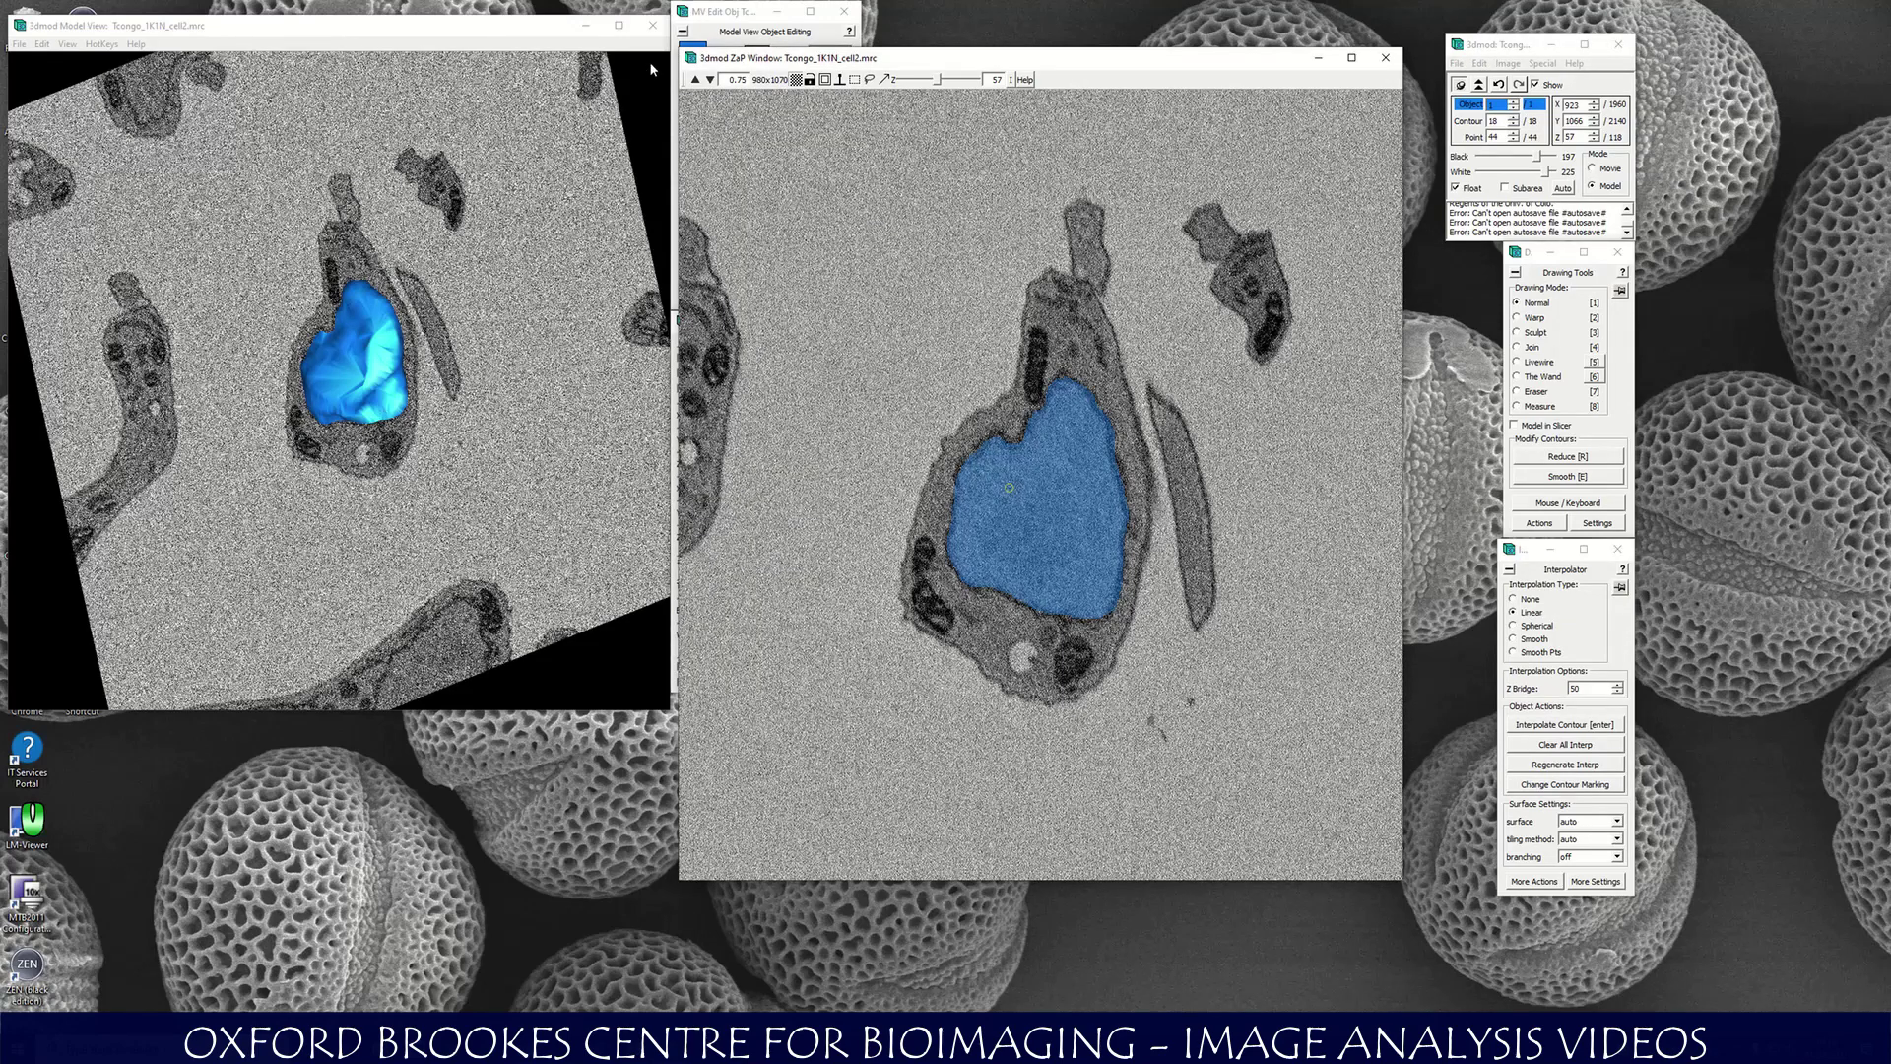
{"action": "left_click", "coordinate": [686, 17]}
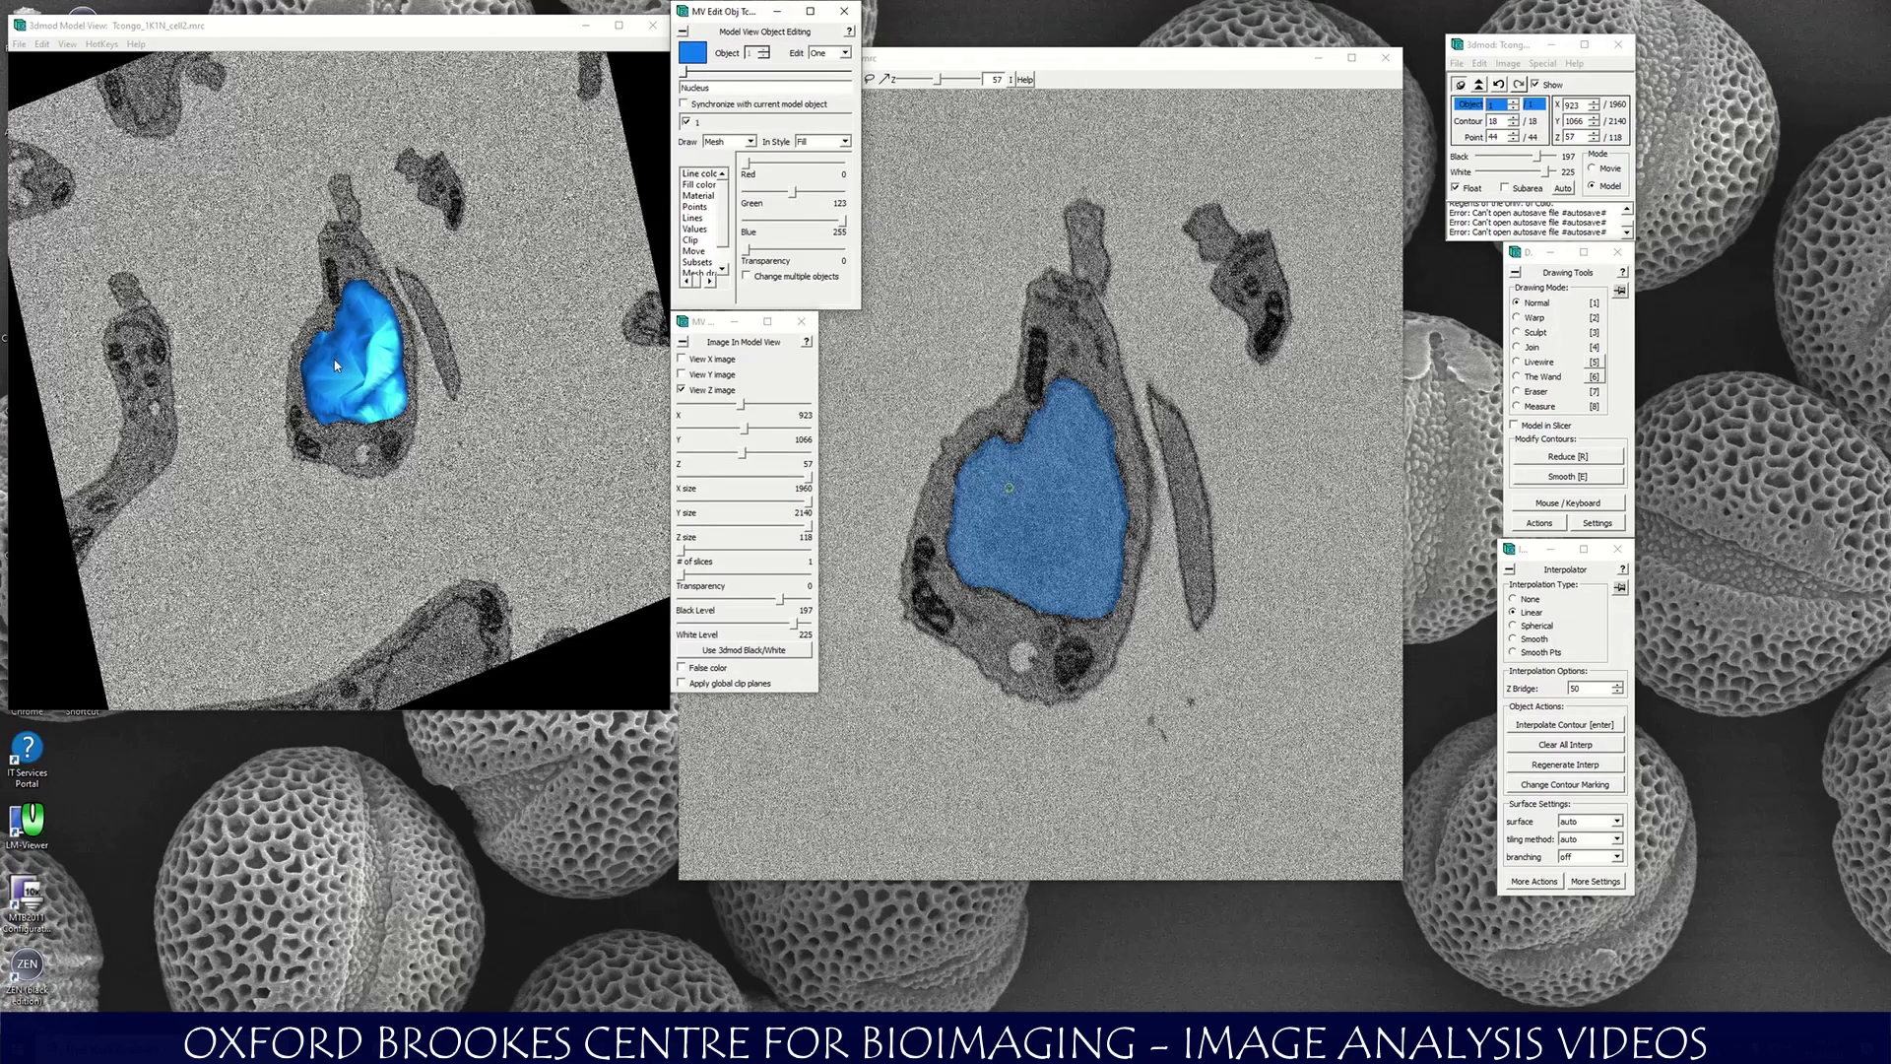
{"action": "middle_click_drag", "start_coordinate": [334, 365], "coordinate": [574, 372]}
{"action": "left_click_drag", "start_coordinate": [745, 249], "coordinate": [799, 257]}
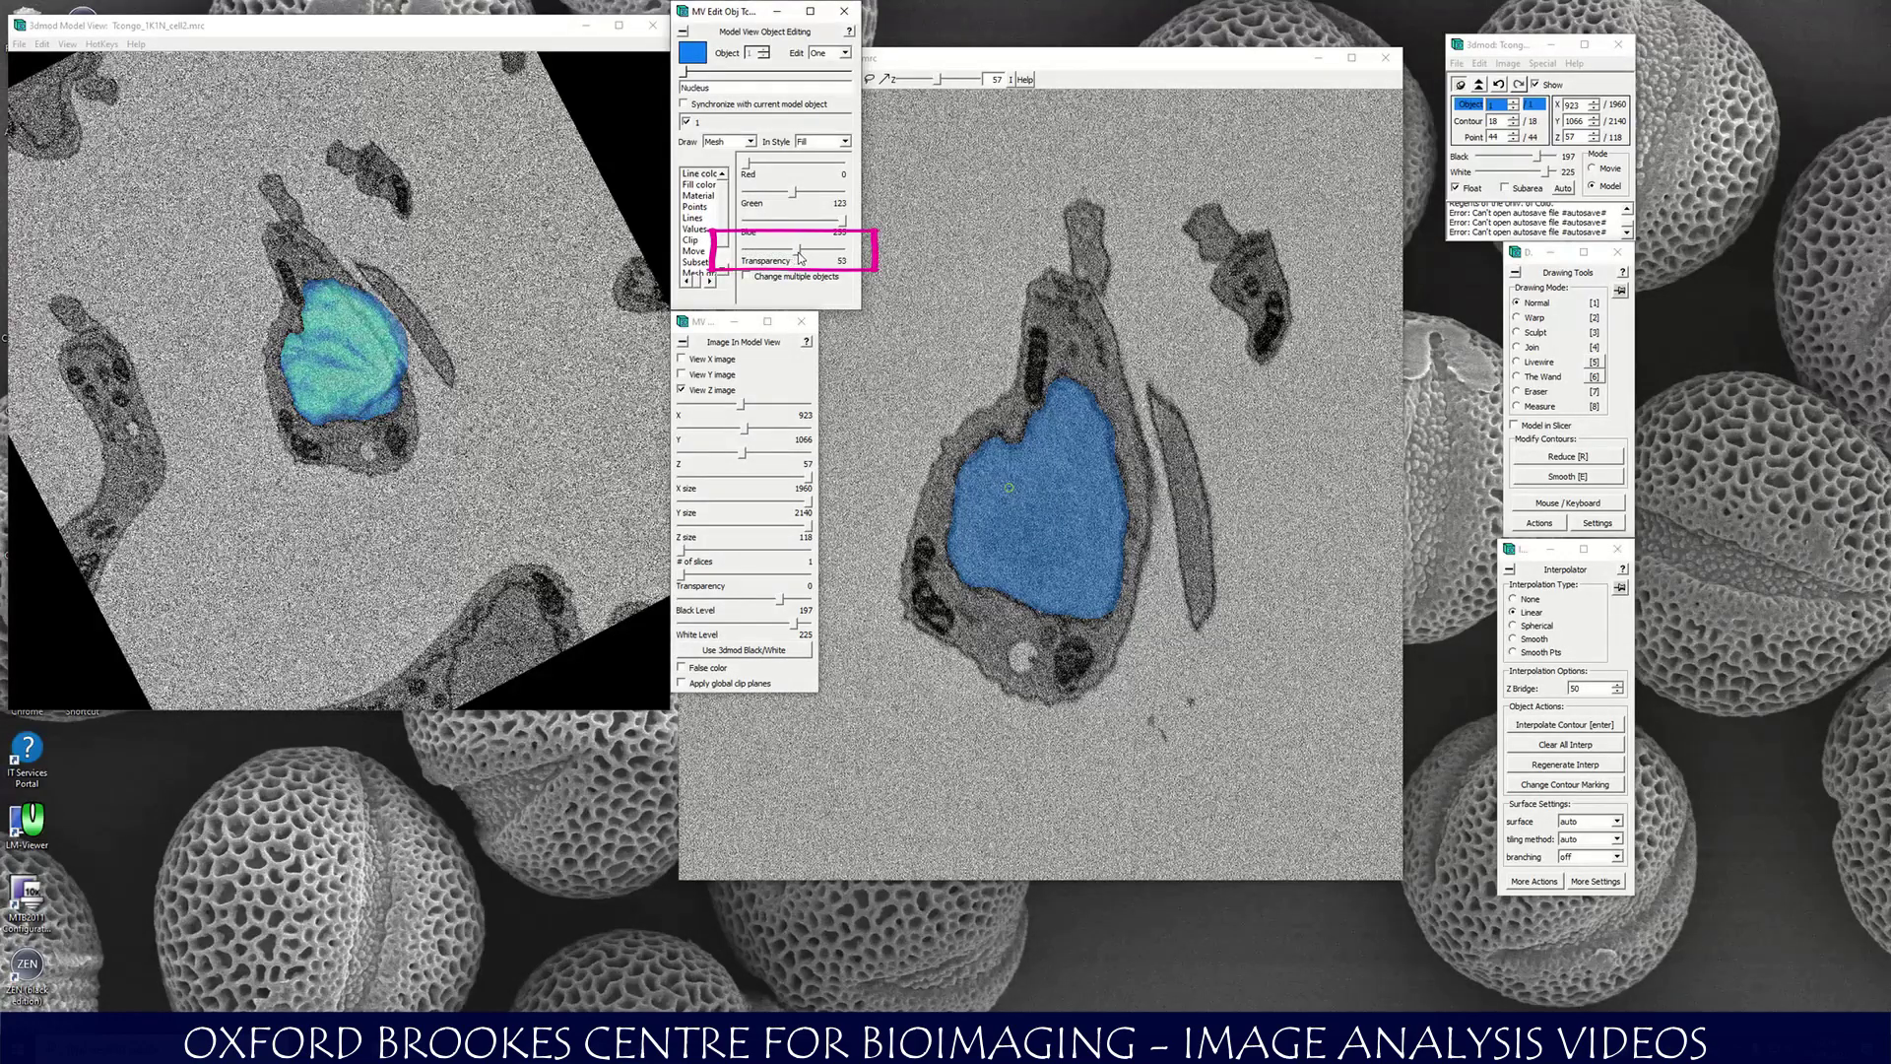
{"action": "middle_click_drag", "start_coordinate": [289, 510], "coordinate": [300, 486]}
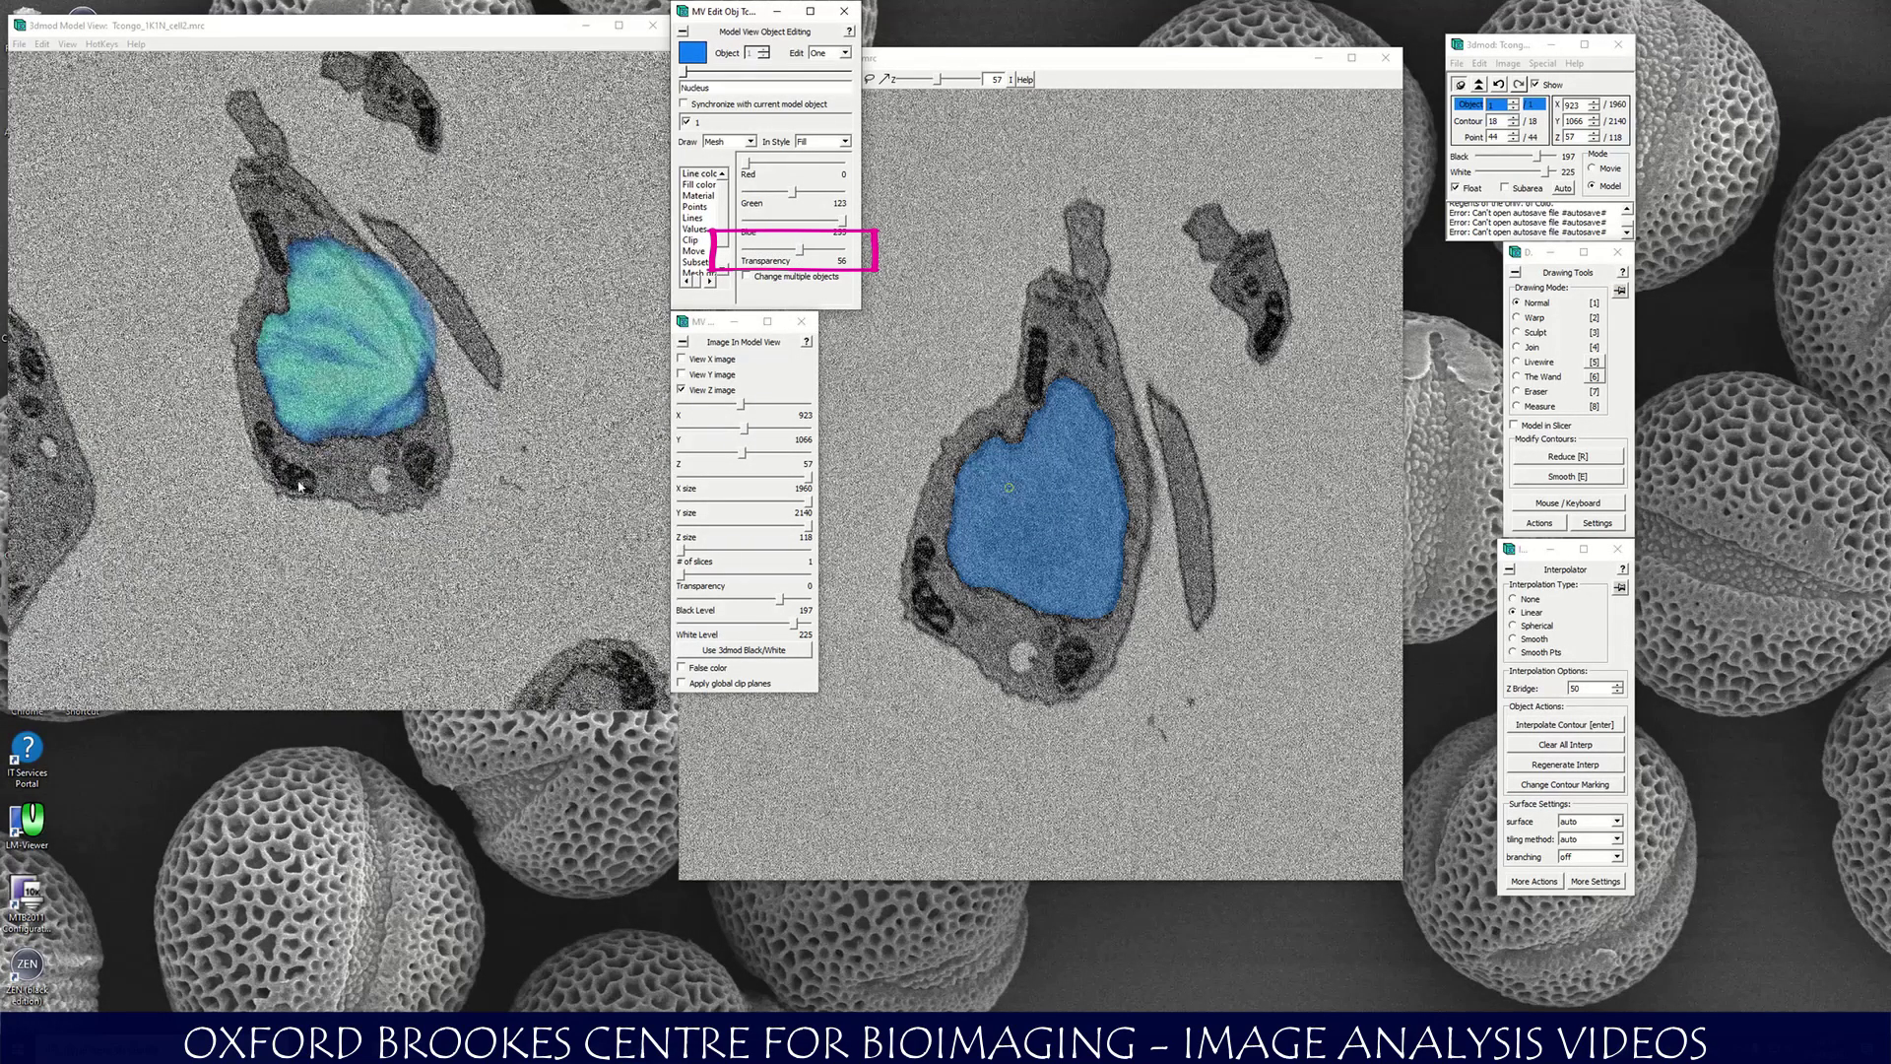
Move through the image sections just above 57 to examine how the slice crosses the transparent nucleus mesh.
{"action": "left_click", "coordinate": [943, 66]}
{"action": "left_click_drag", "start_coordinate": [938, 83], "coordinate": [941, 120]}
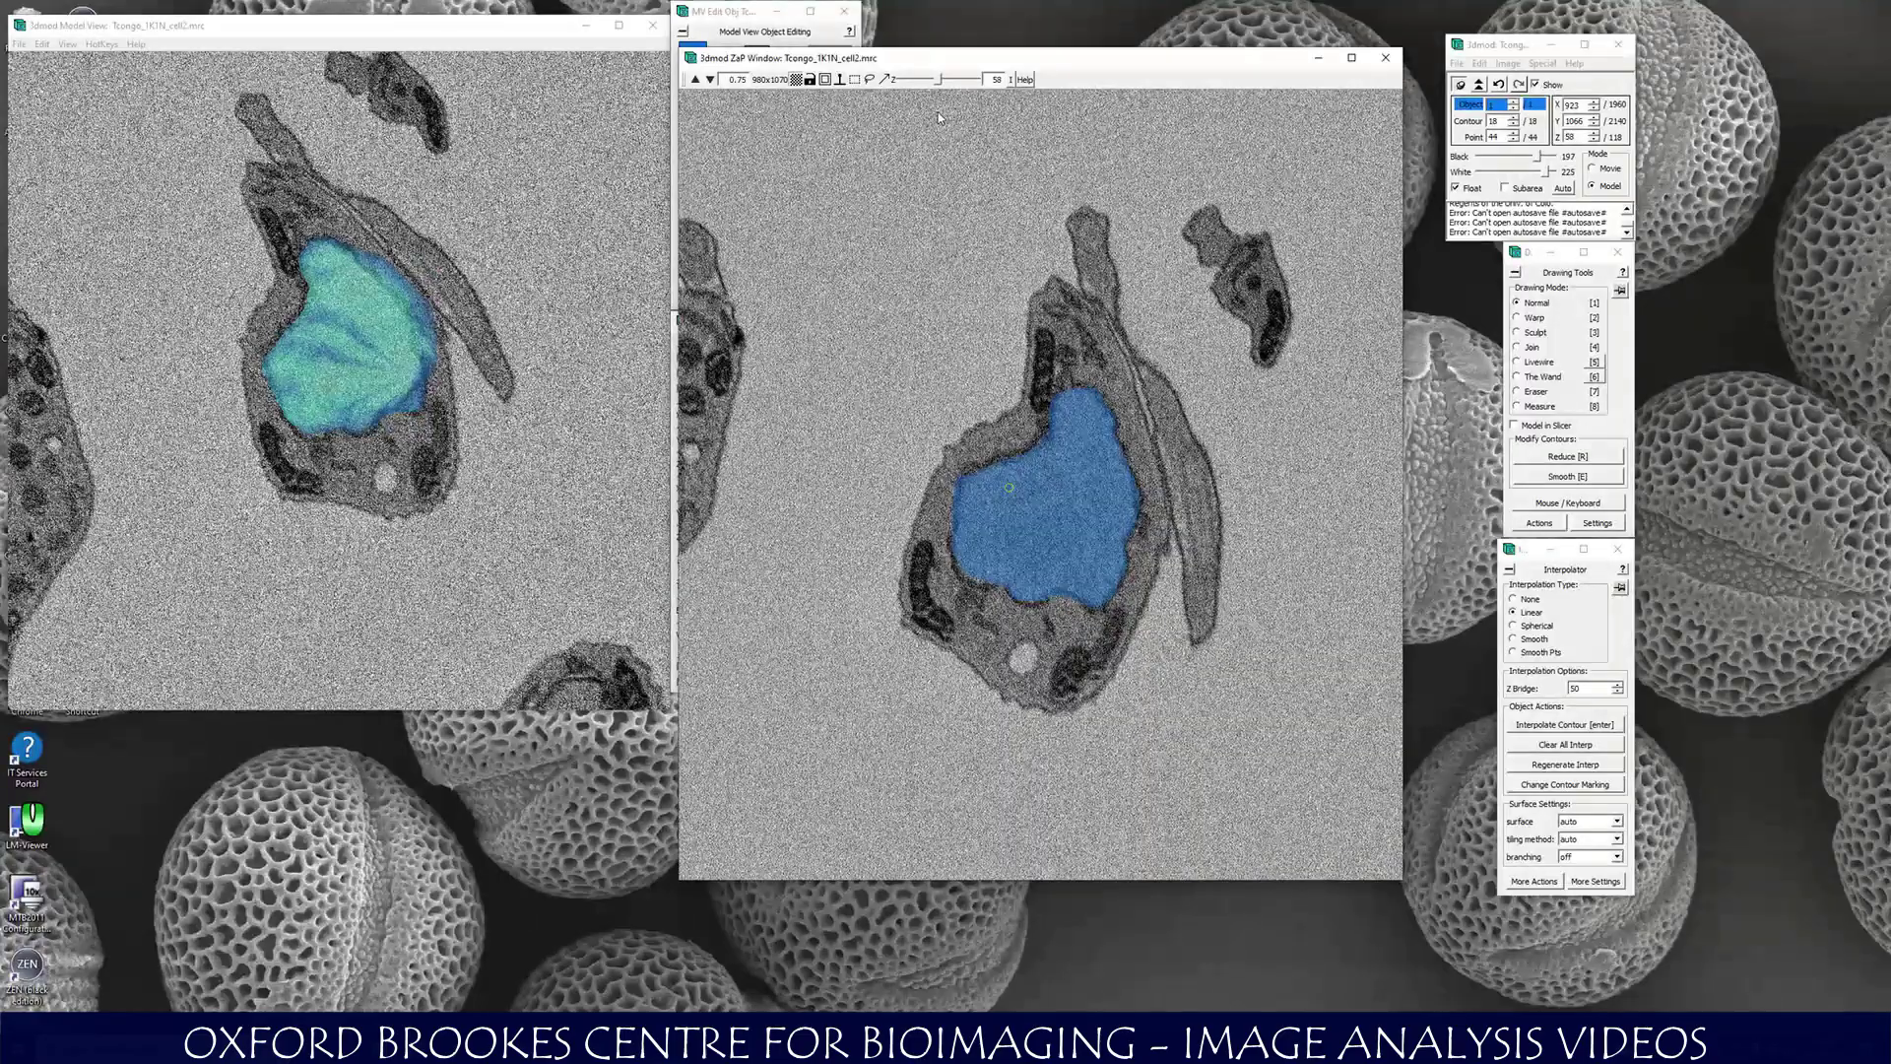
Rotate the model view to examine from several angles how the image slice crosses the transparent nucleus mesh.
{"action": "middle_click_drag", "start_coordinate": [597, 310], "coordinate": [285, 405]}
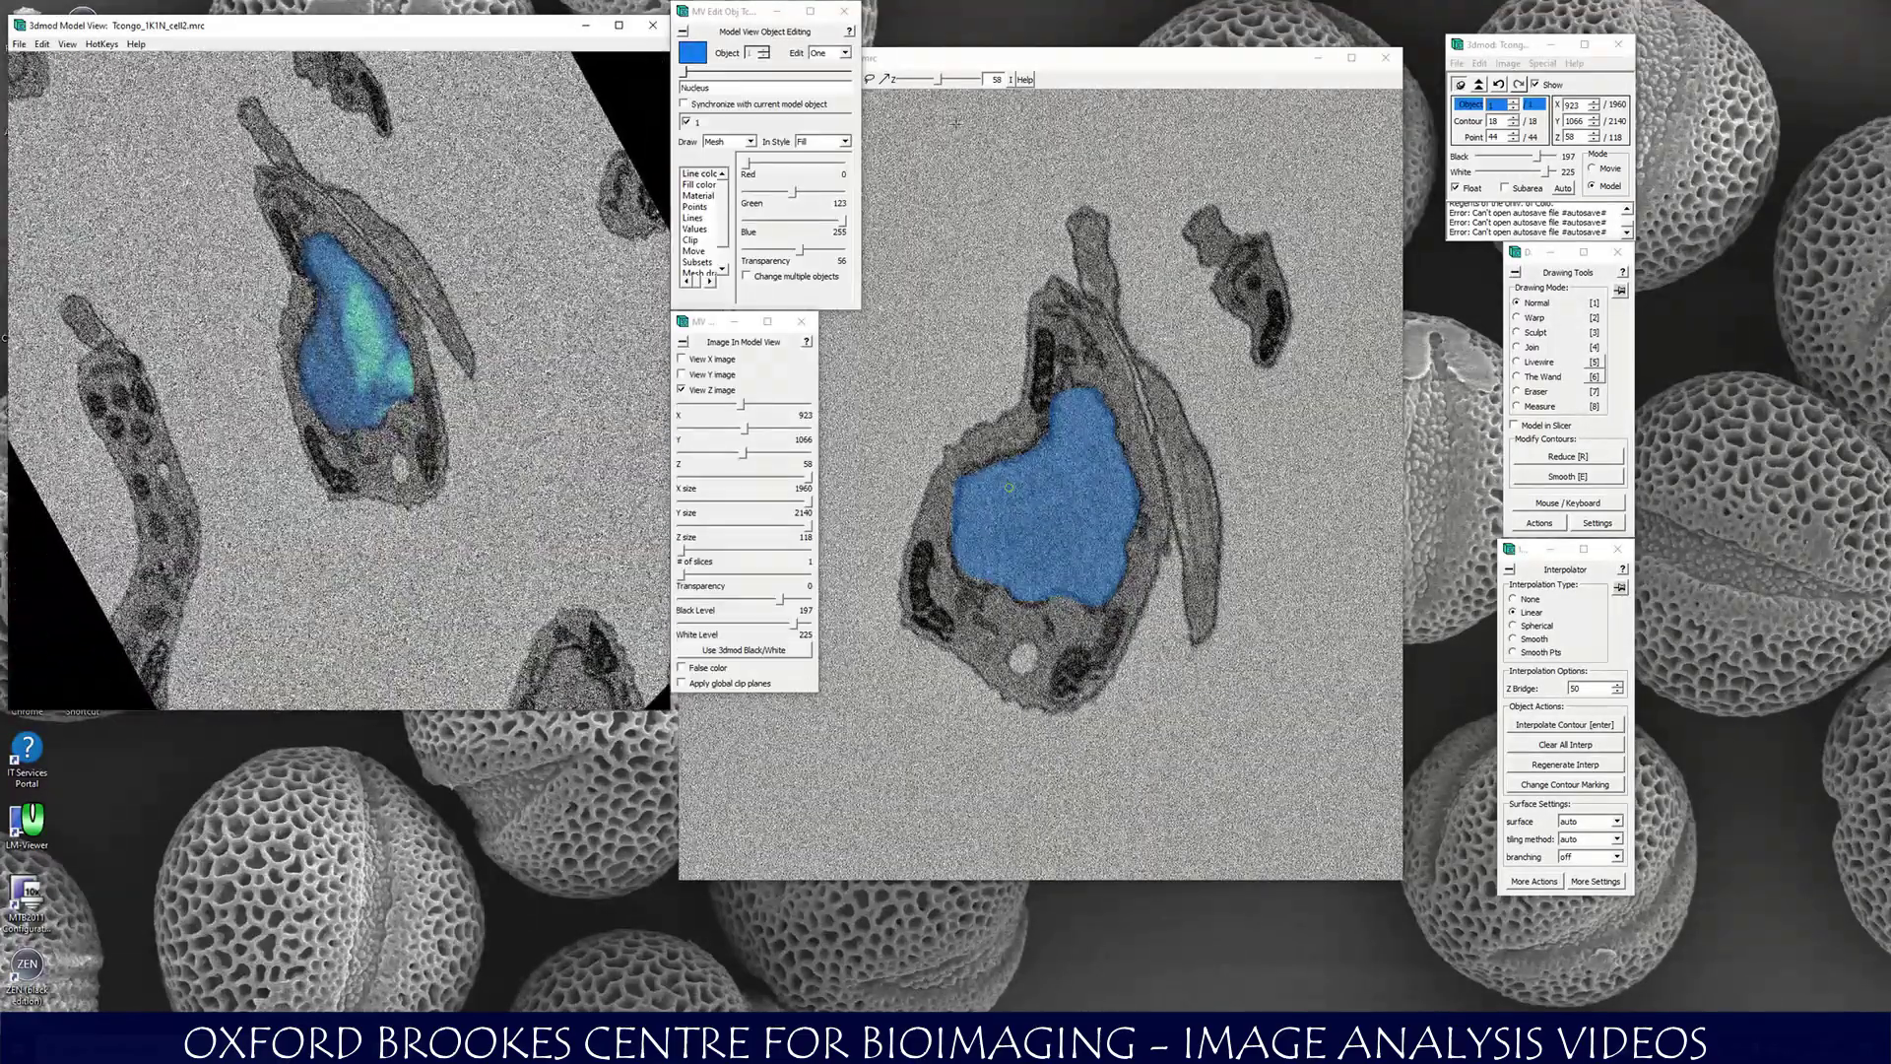
{"action": "left_click_drag", "start_coordinate": [943, 87], "coordinate": [939, 116]}
{"action": "left_click", "coordinate": [532, 453]}
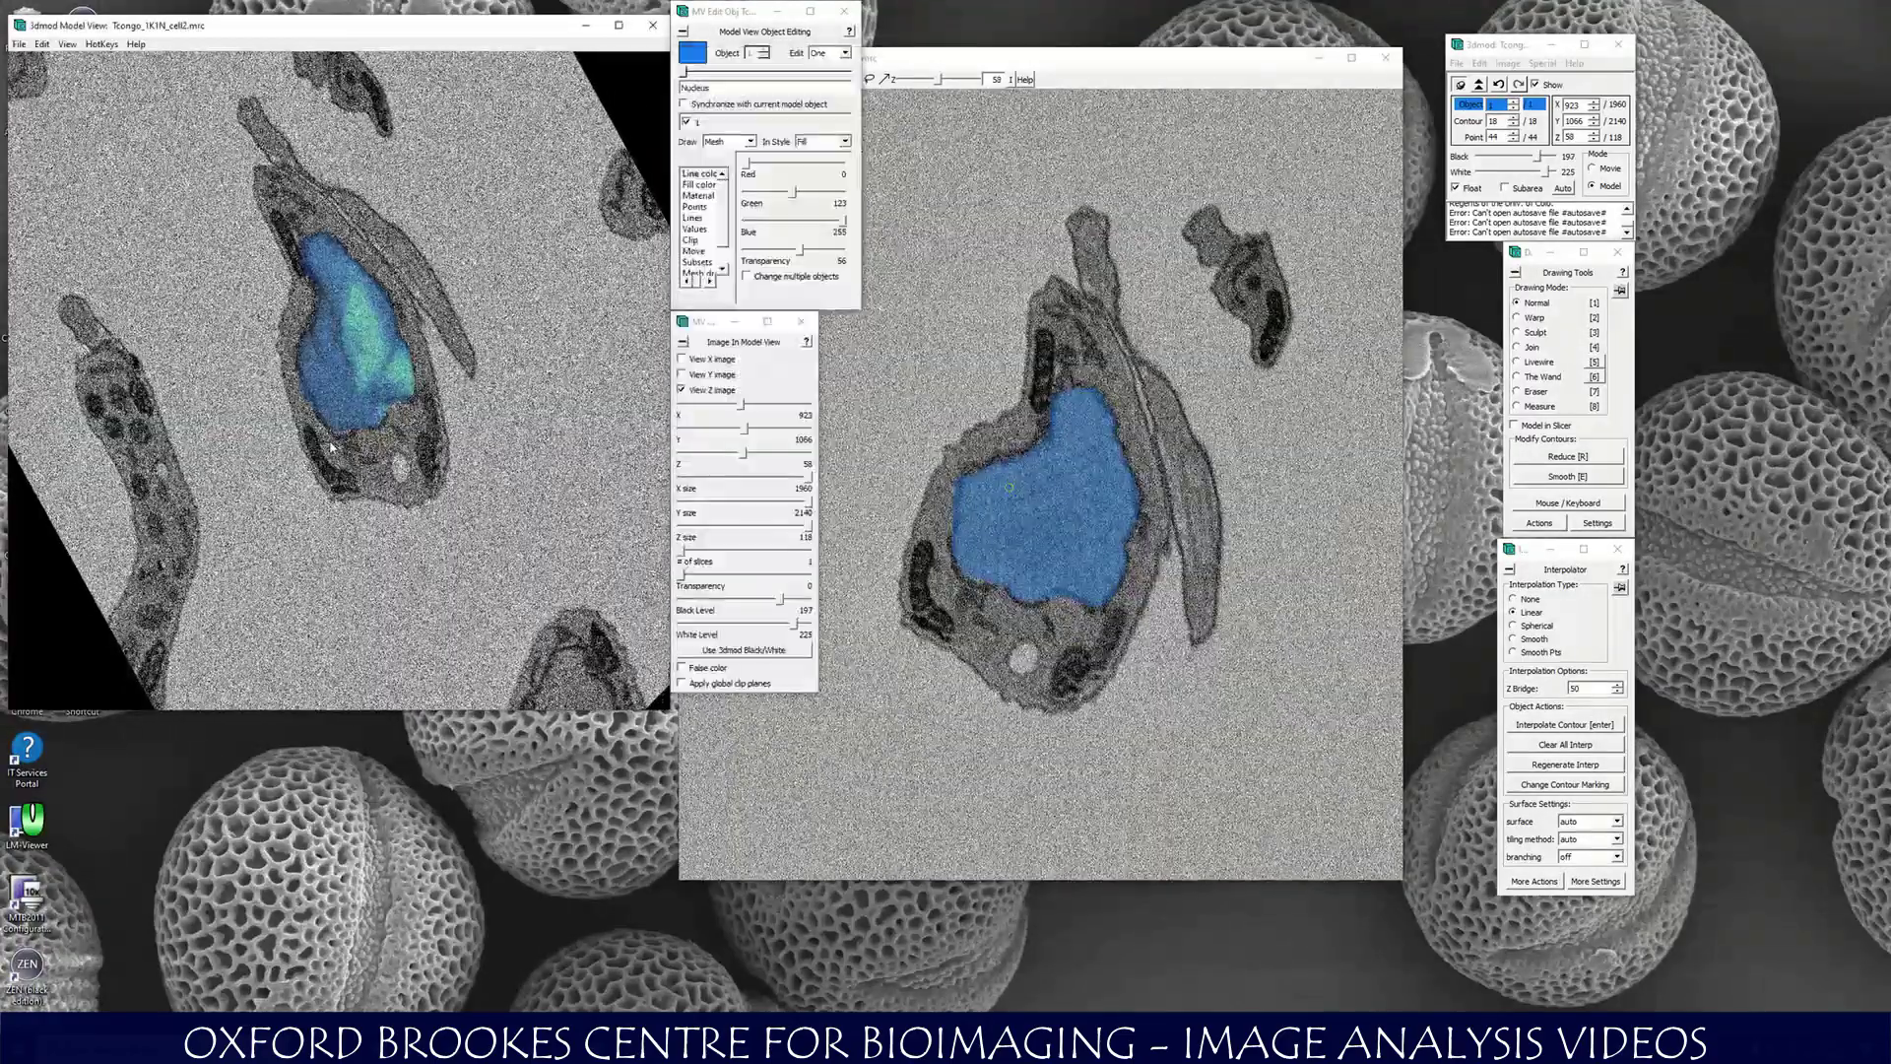
{"action": "scroll", "coordinate": [533, 454], "scroll_direction": "up", "scroll_amount": 3}
{"action": "middle_click_drag", "start_coordinate": [533, 453], "coordinate": [547, 318]}
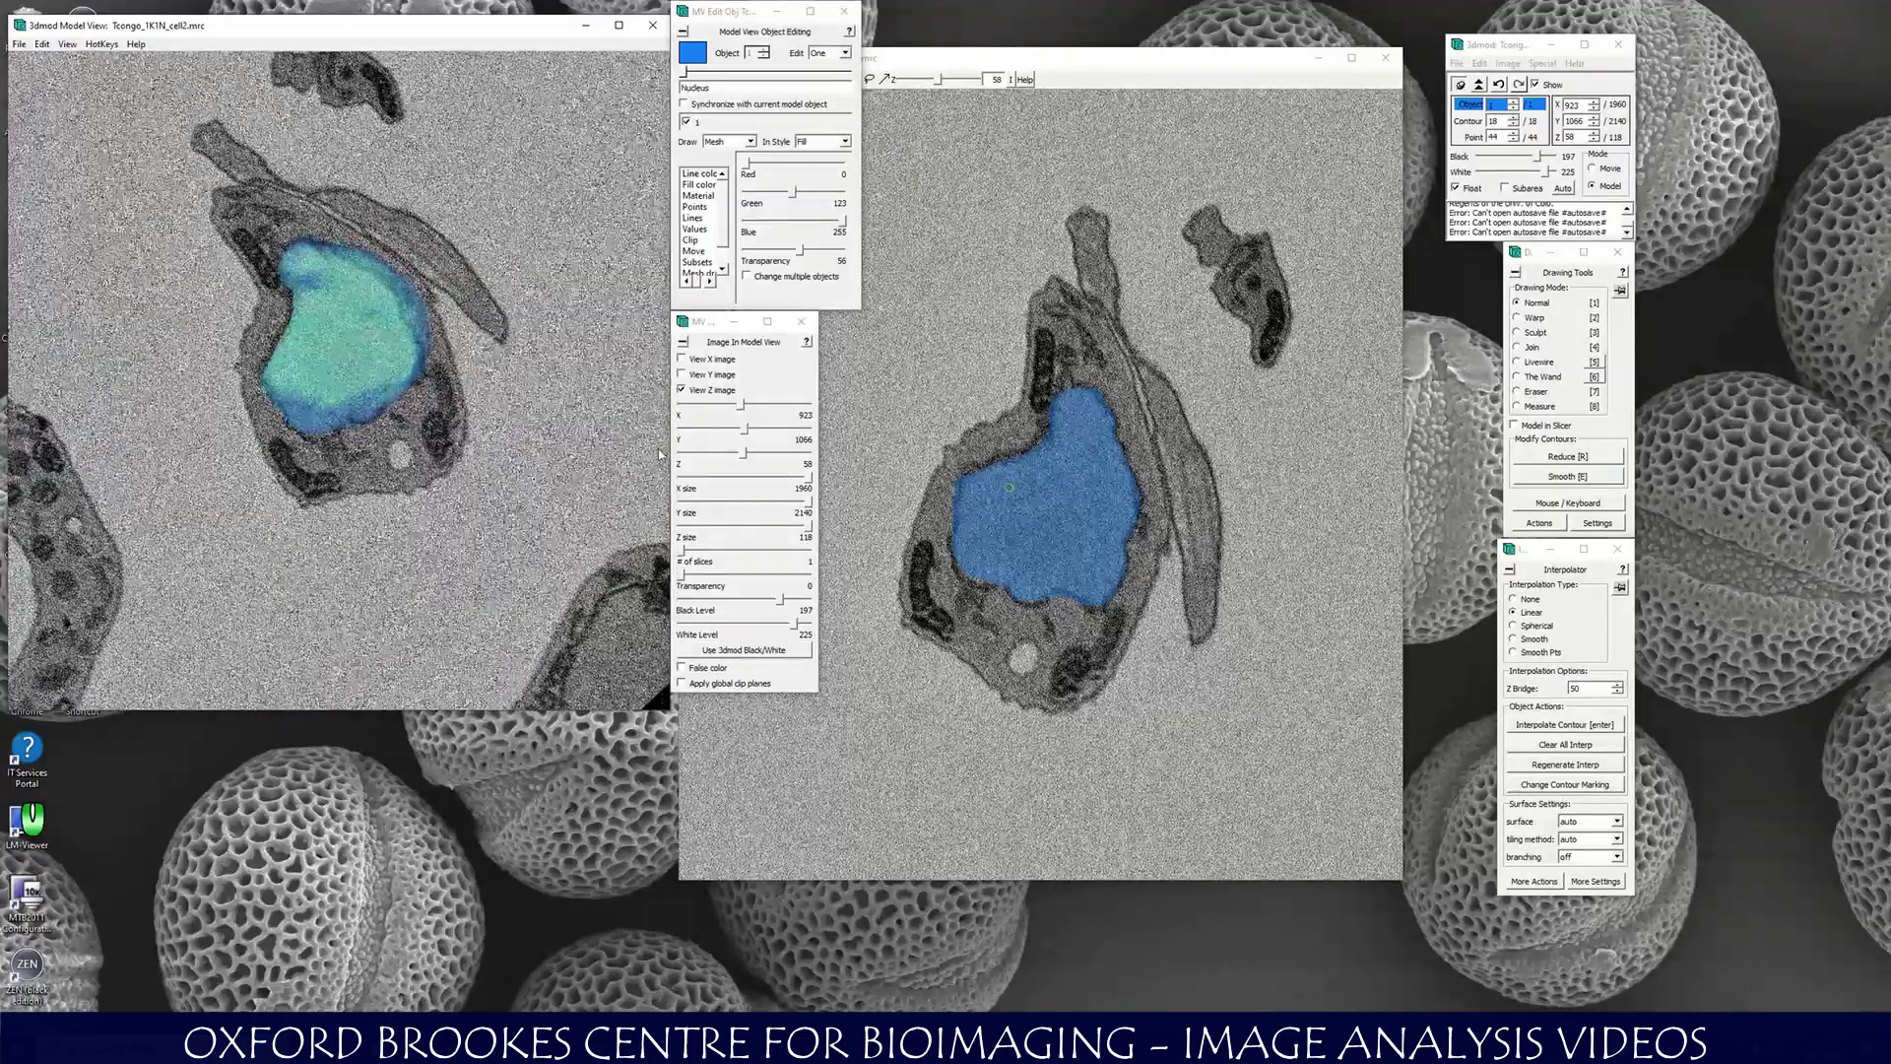
{"action": "middle_click_drag", "start_coordinate": [288, 508], "coordinate": [344, 481]}
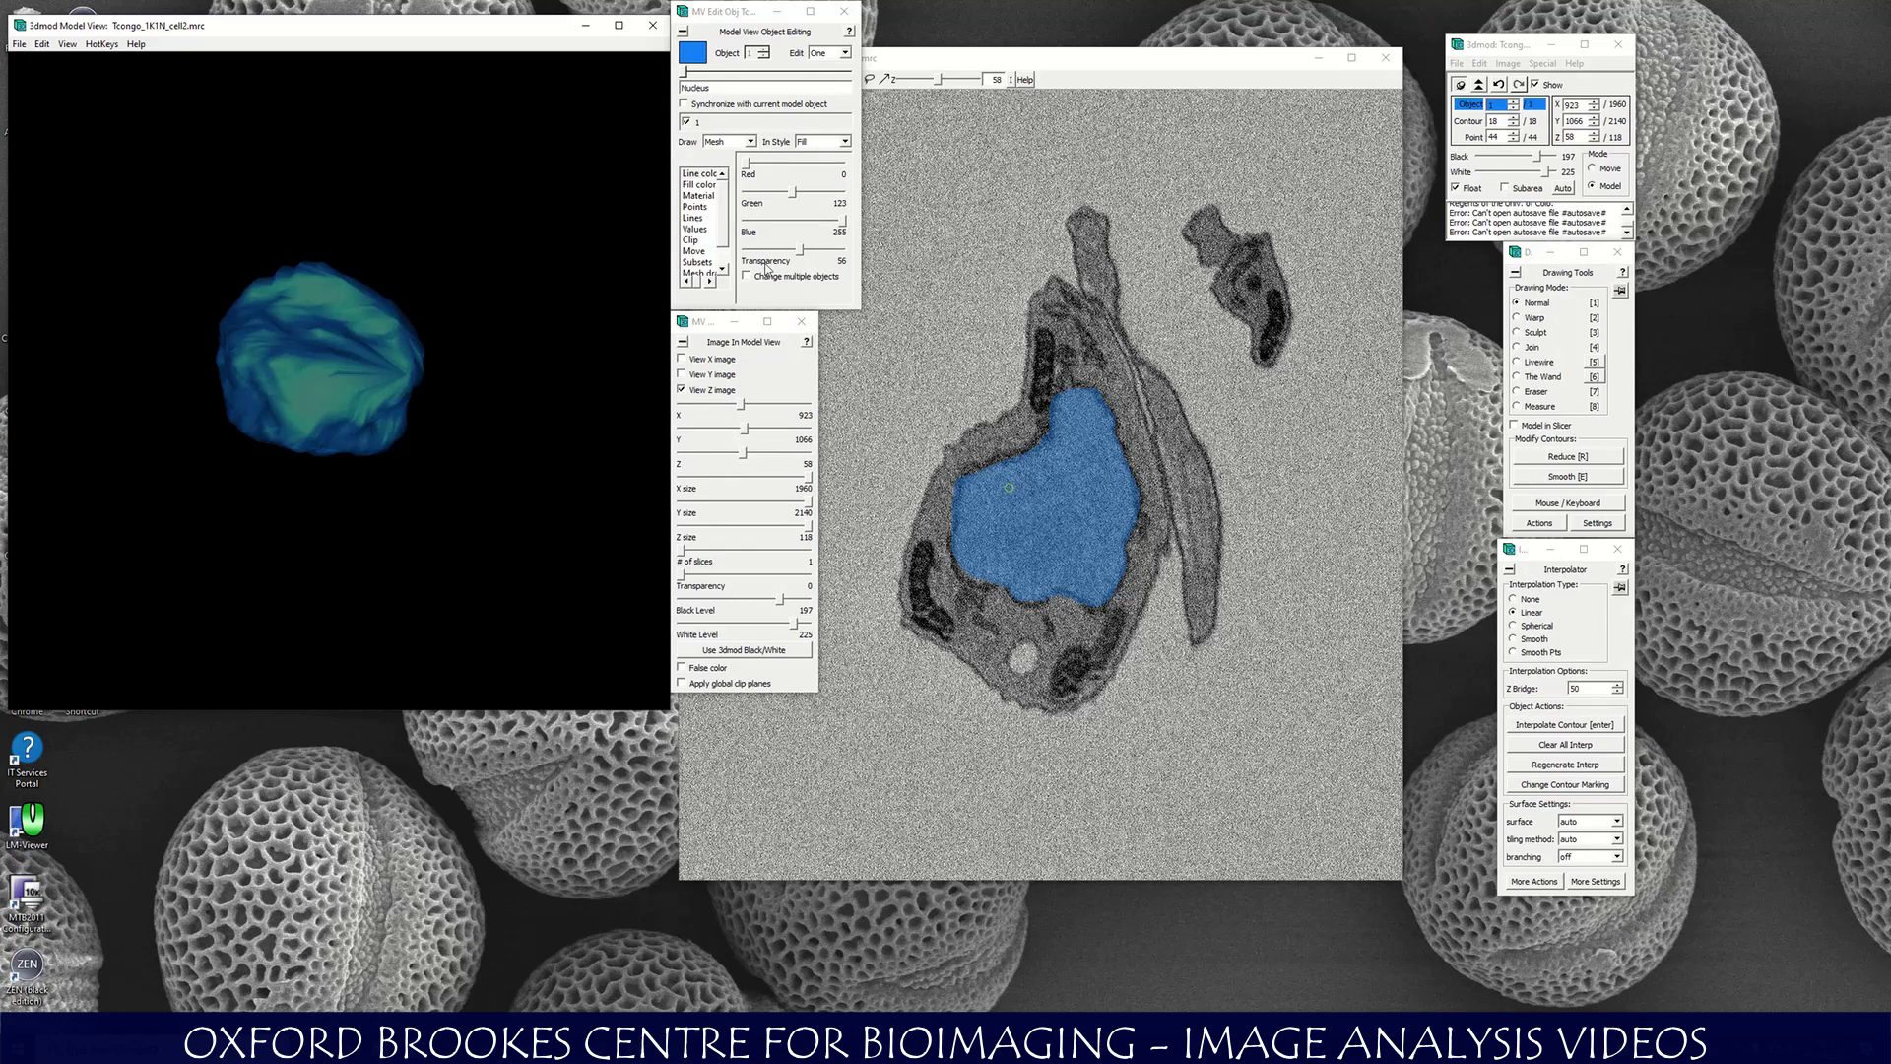
Set the transparency of the Nucleus mesh to 0 so it is fully opaque.
{"action": "left_click_drag", "start_coordinate": [800, 253], "coordinate": [745, 258]}
{"action": "scroll", "coordinate": [725, 213], "scroll_direction": "down", "scroll_amount": 1}
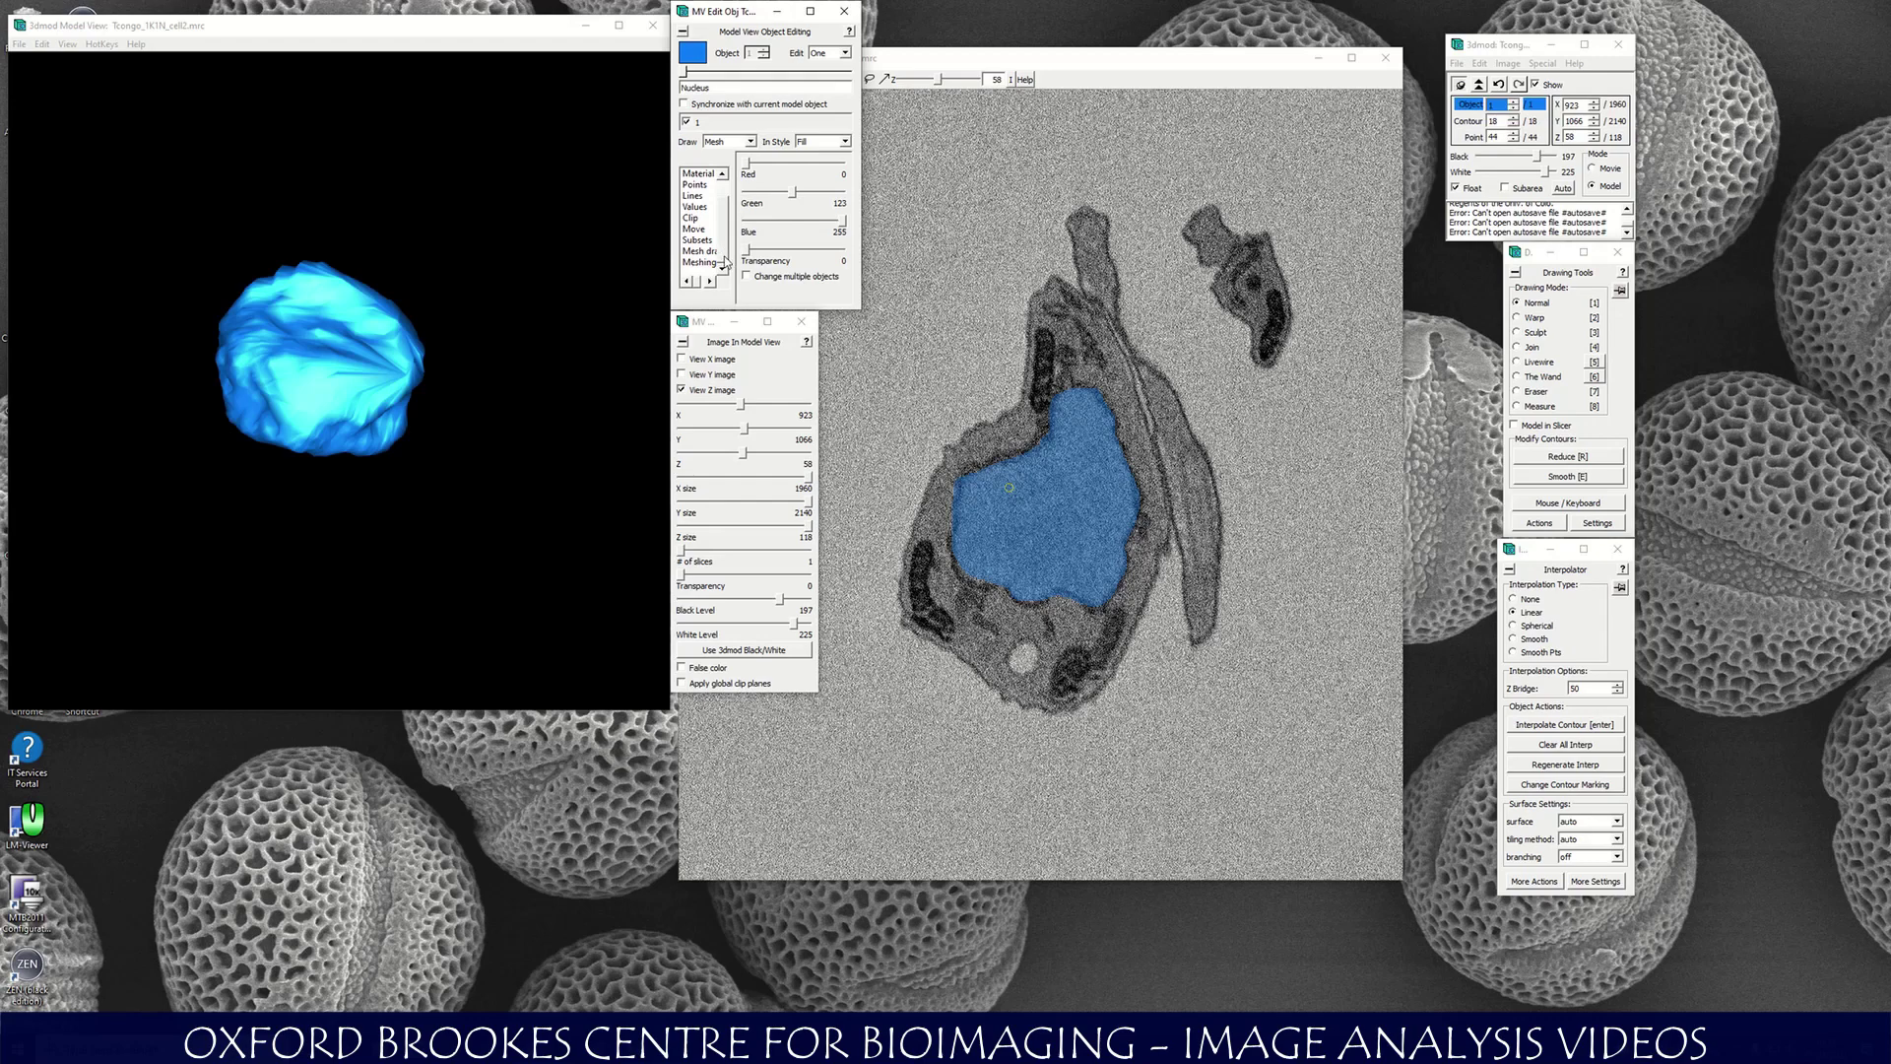
Save the model as Tcongo_1K1N_cell2_model_v1.mrc in the same folder as the image files.
{"action": "left_click", "coordinate": [1457, 63]}
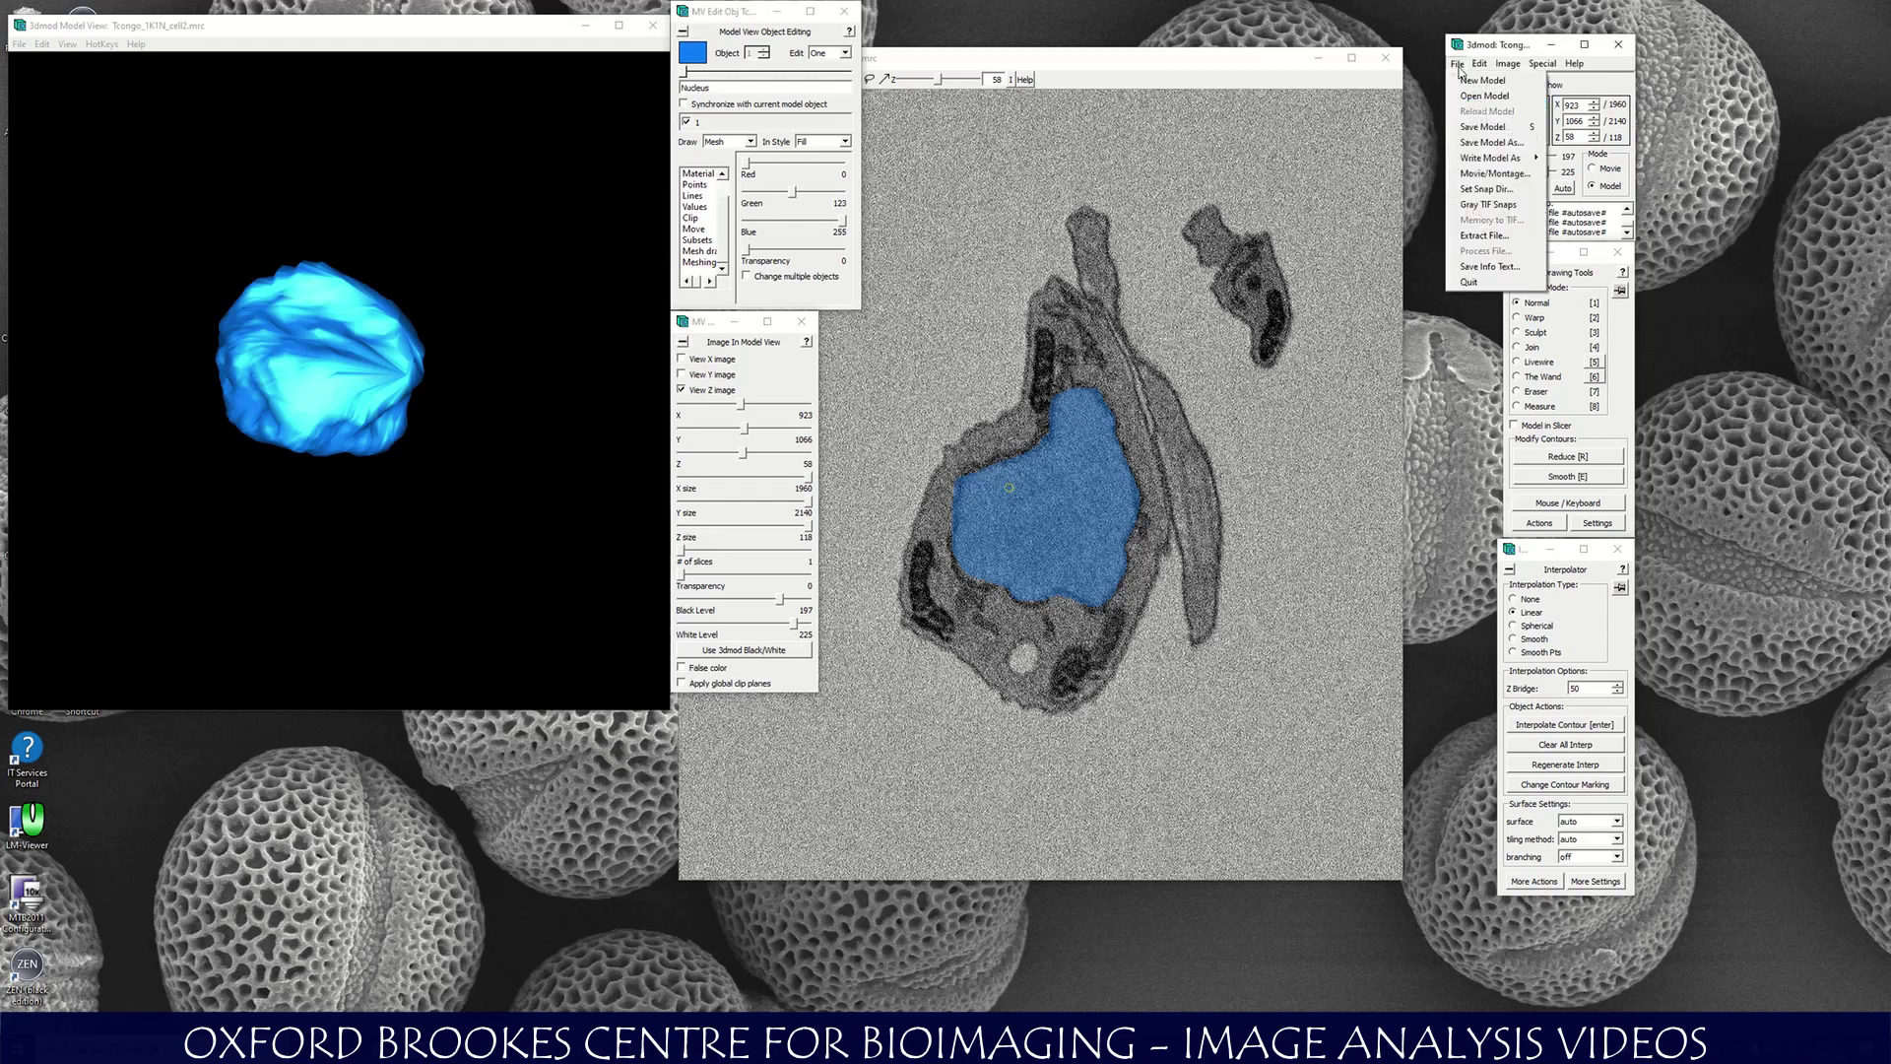
{"action": "left_click", "coordinate": [1493, 143]}
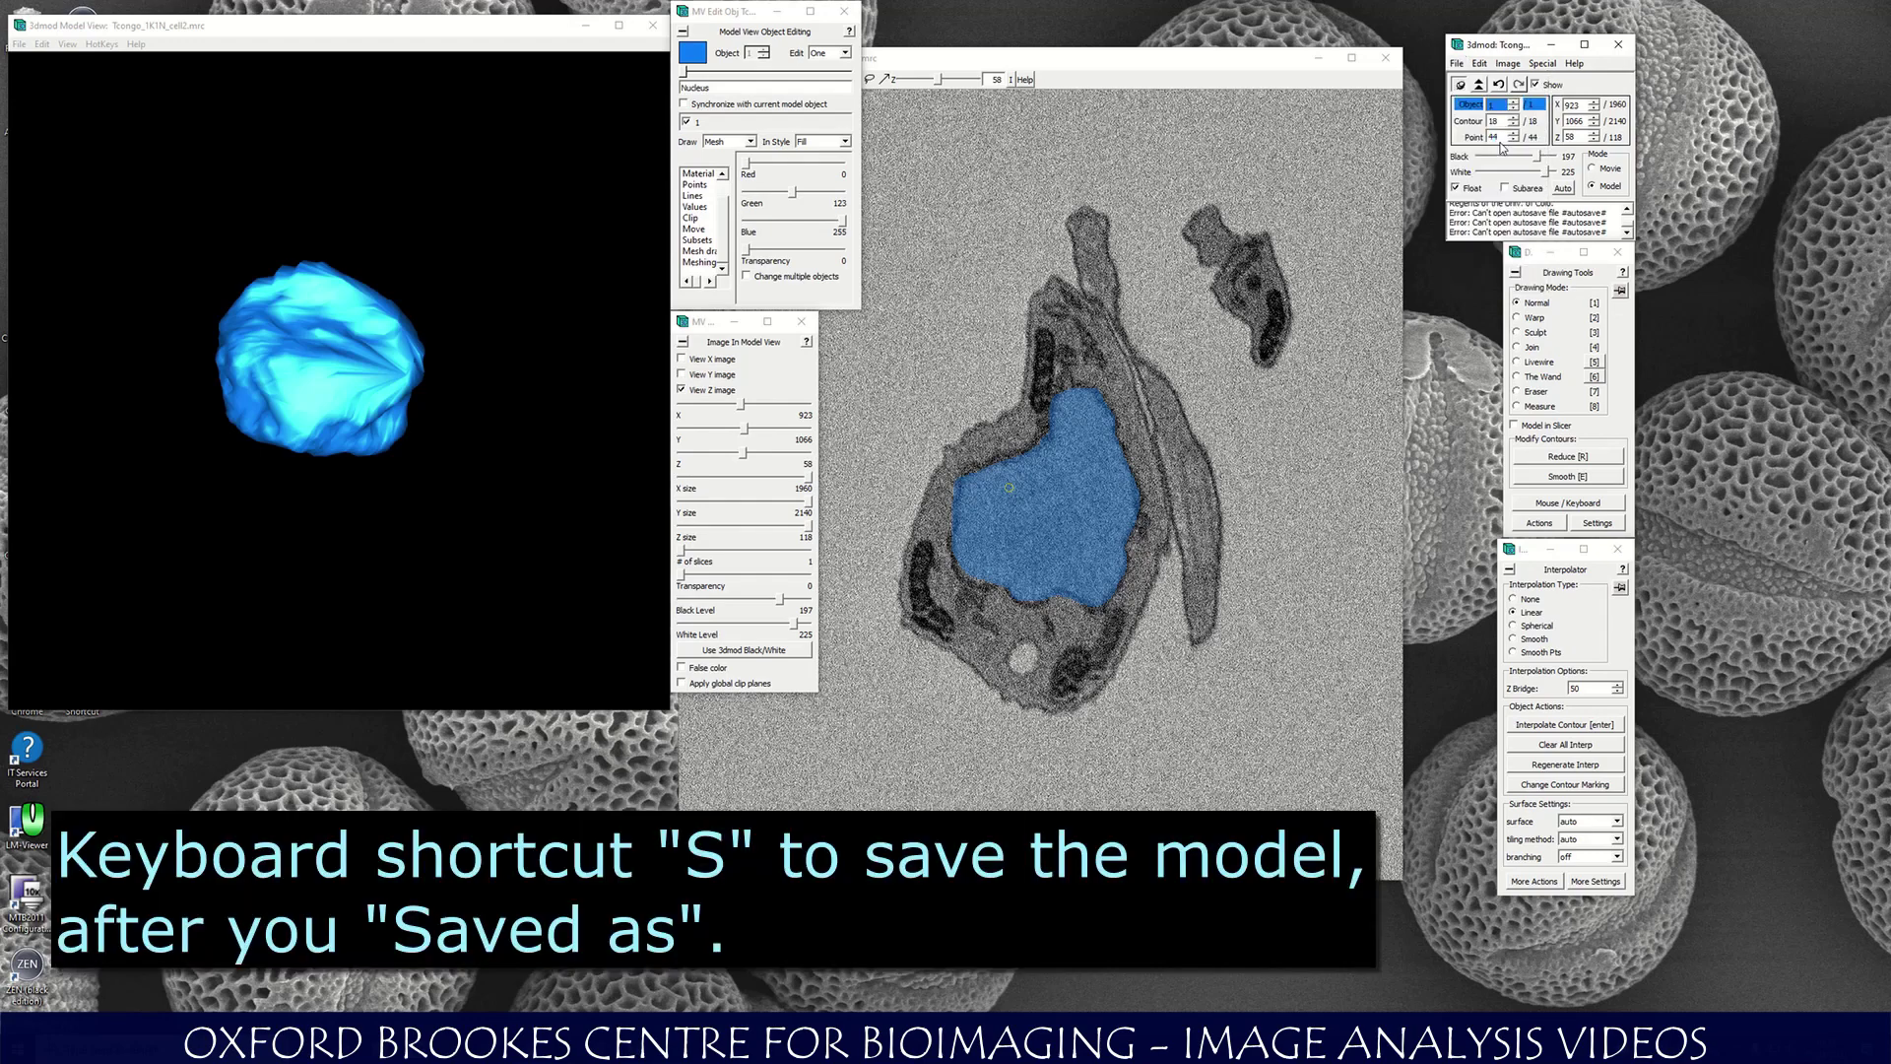
{"action": "left_click_drag", "start_coordinate": [1693, 67], "coordinate": [1185, 159]}
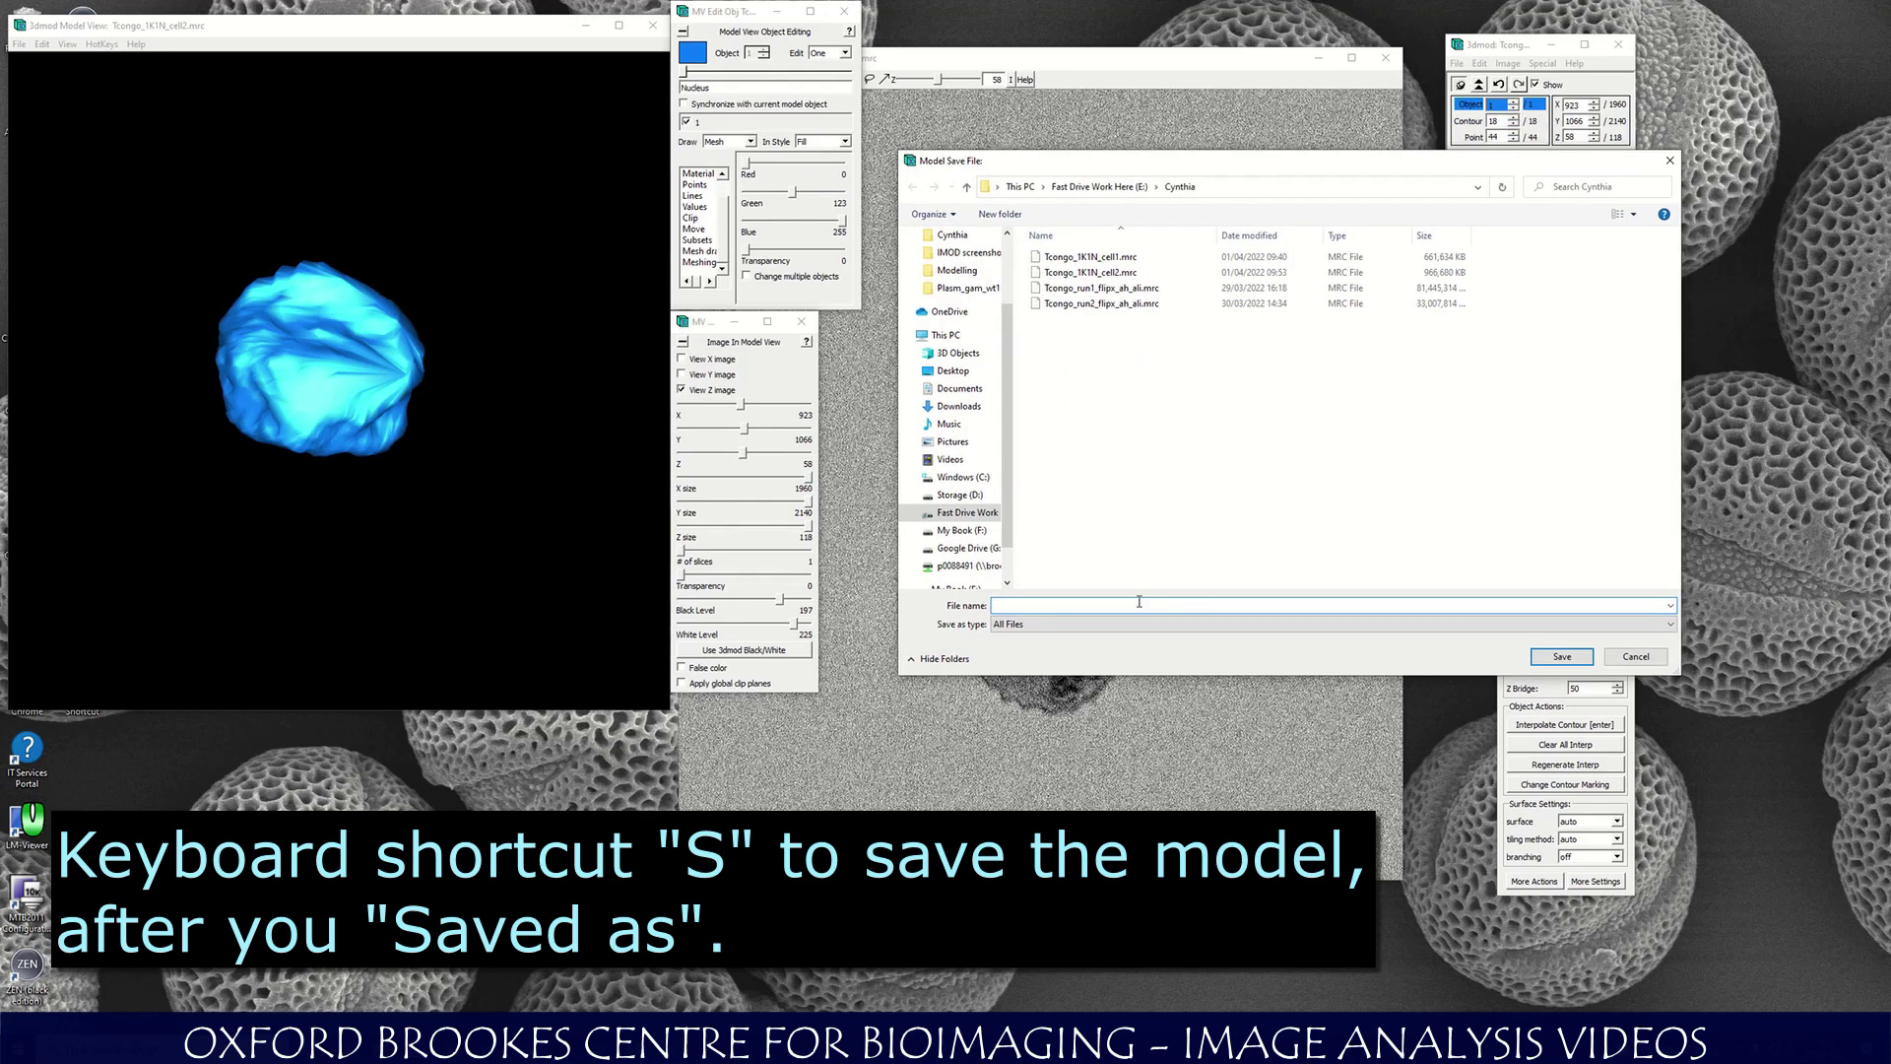
{"action": "left_click", "coordinate": [1117, 273]}
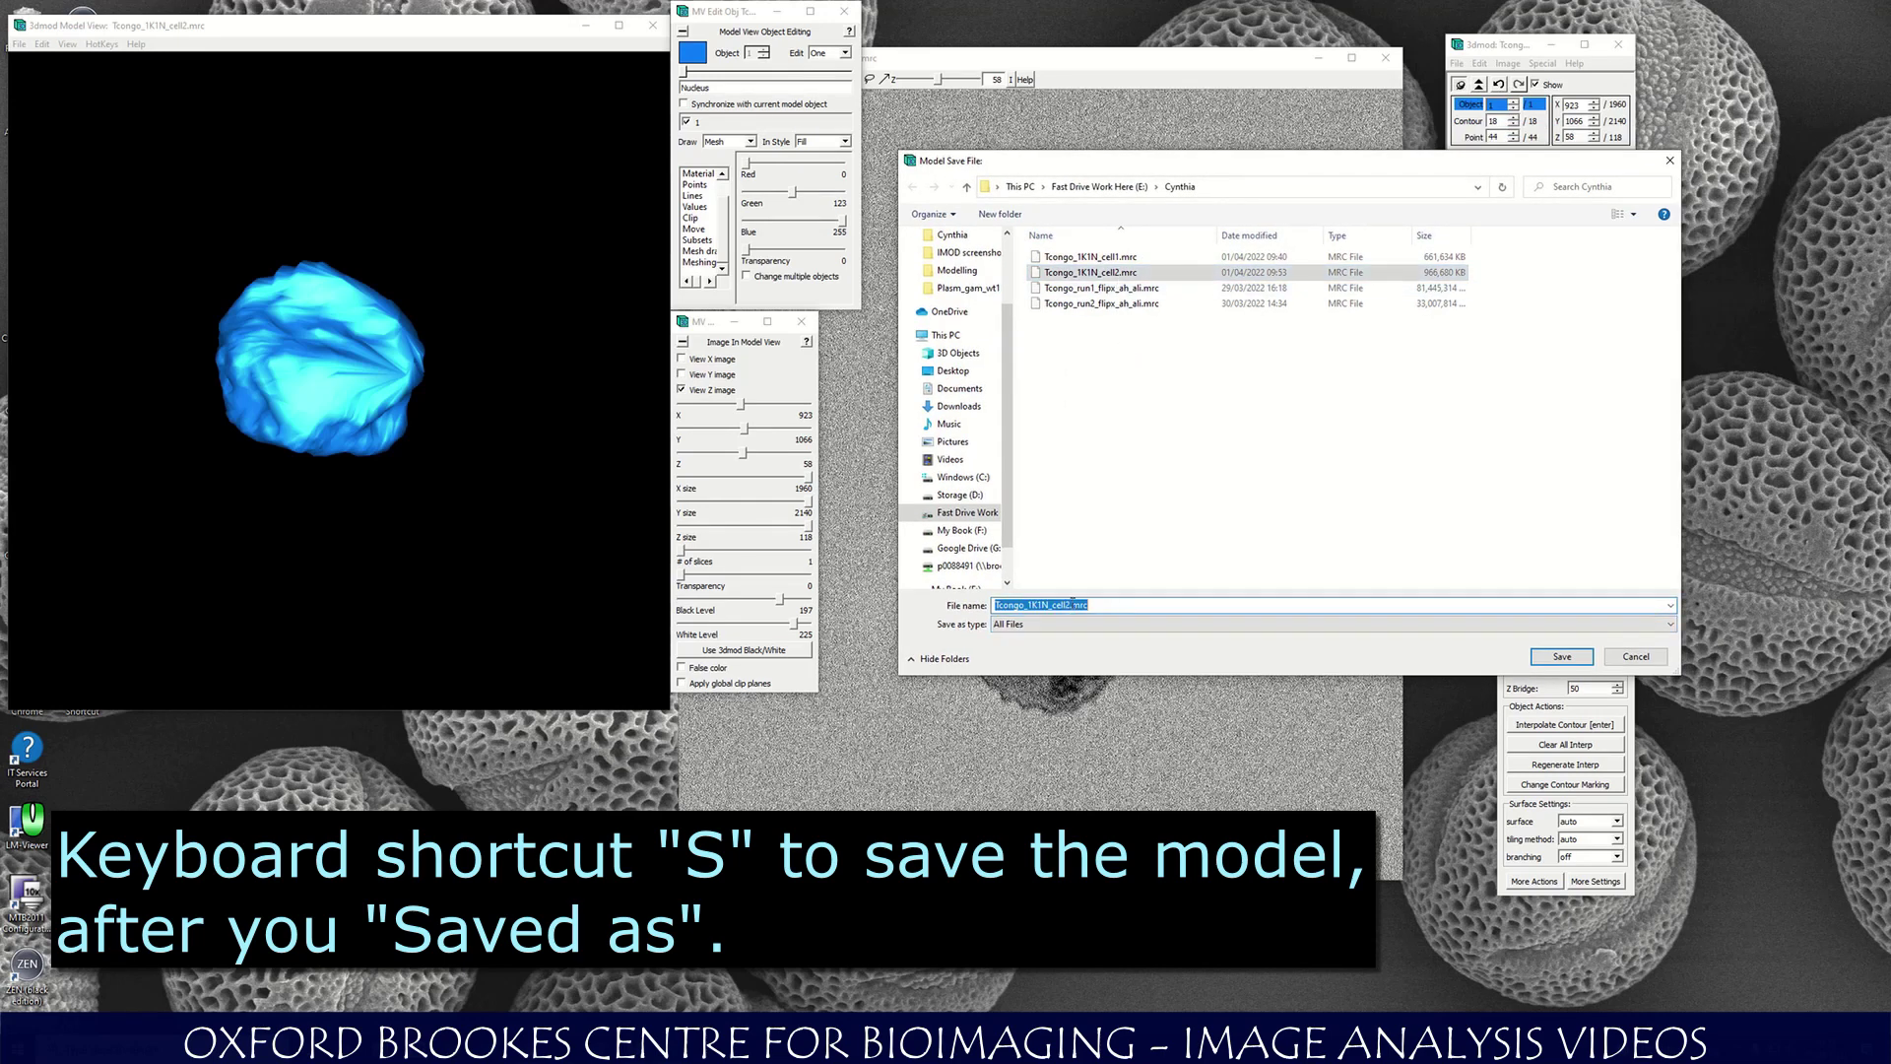
{"action": "left_click", "coordinate": [1073, 605]}
{"action": "type", "text": "_model_v1"}
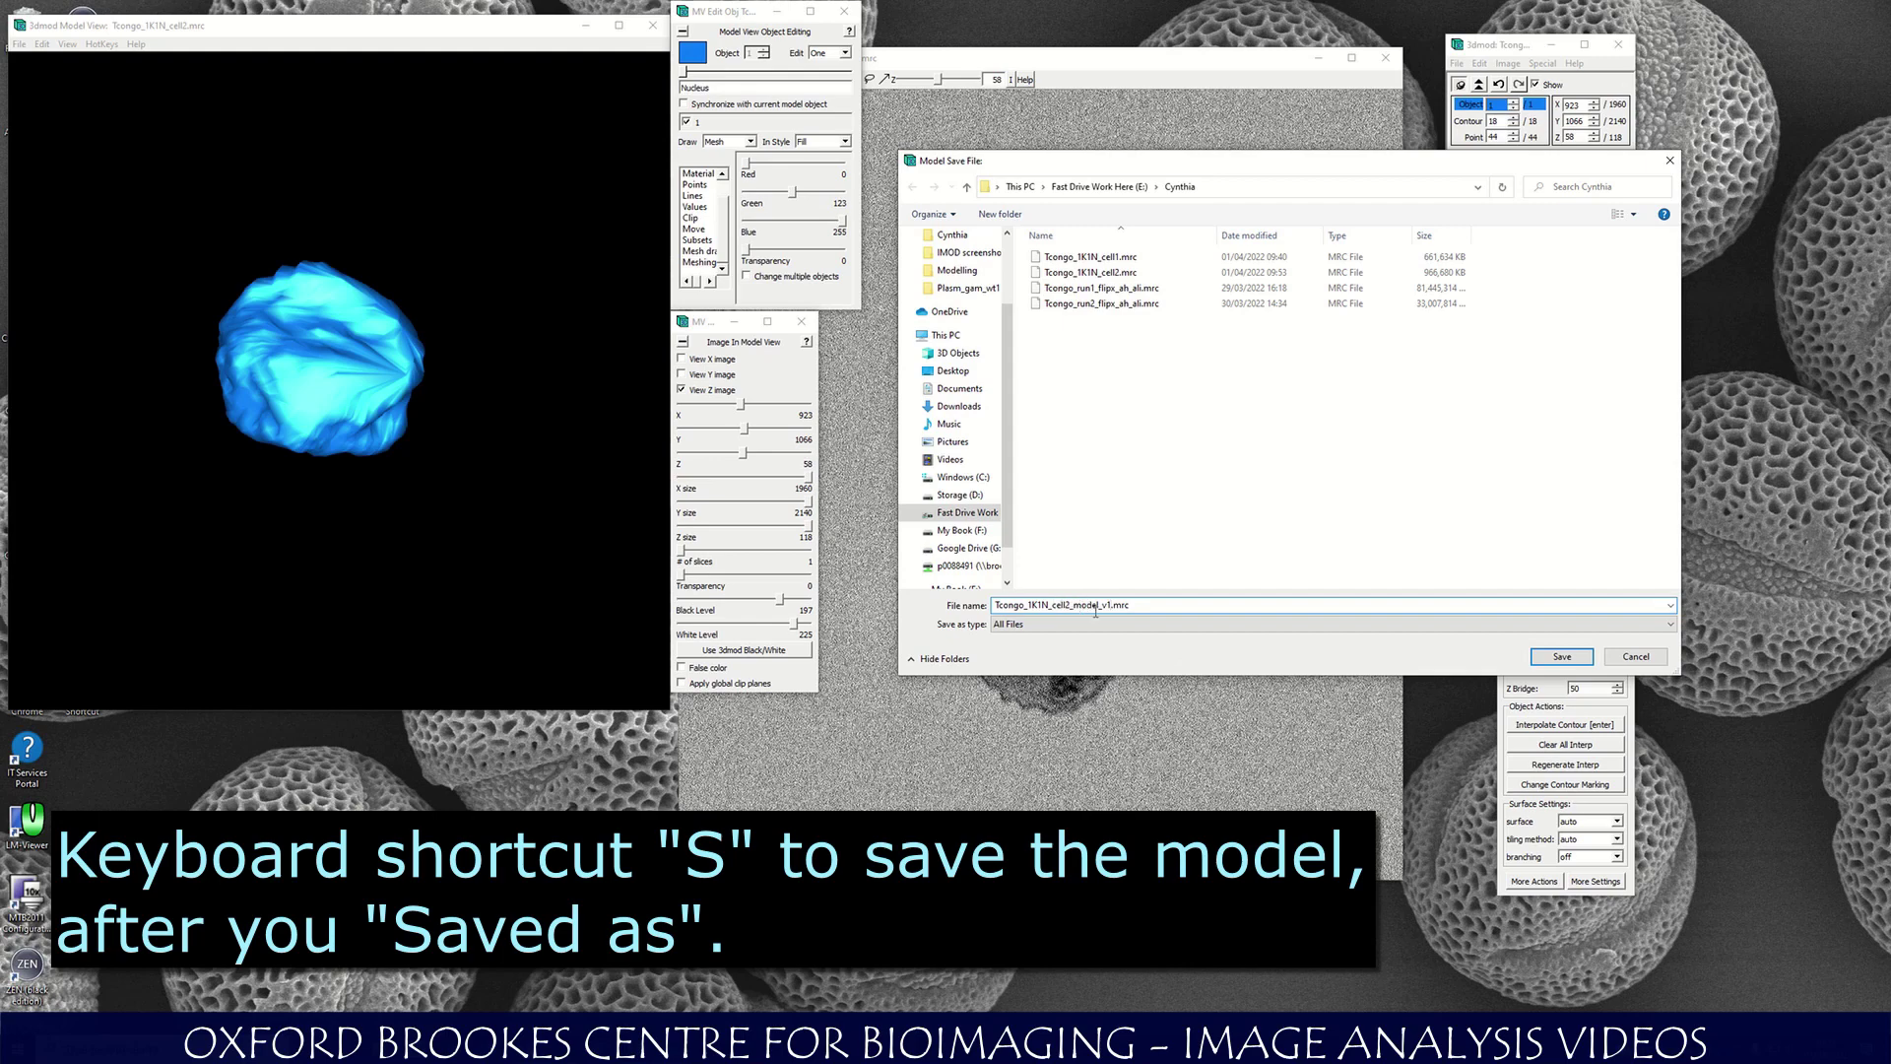
{"action": "left_click", "coordinate": [1562, 656]}
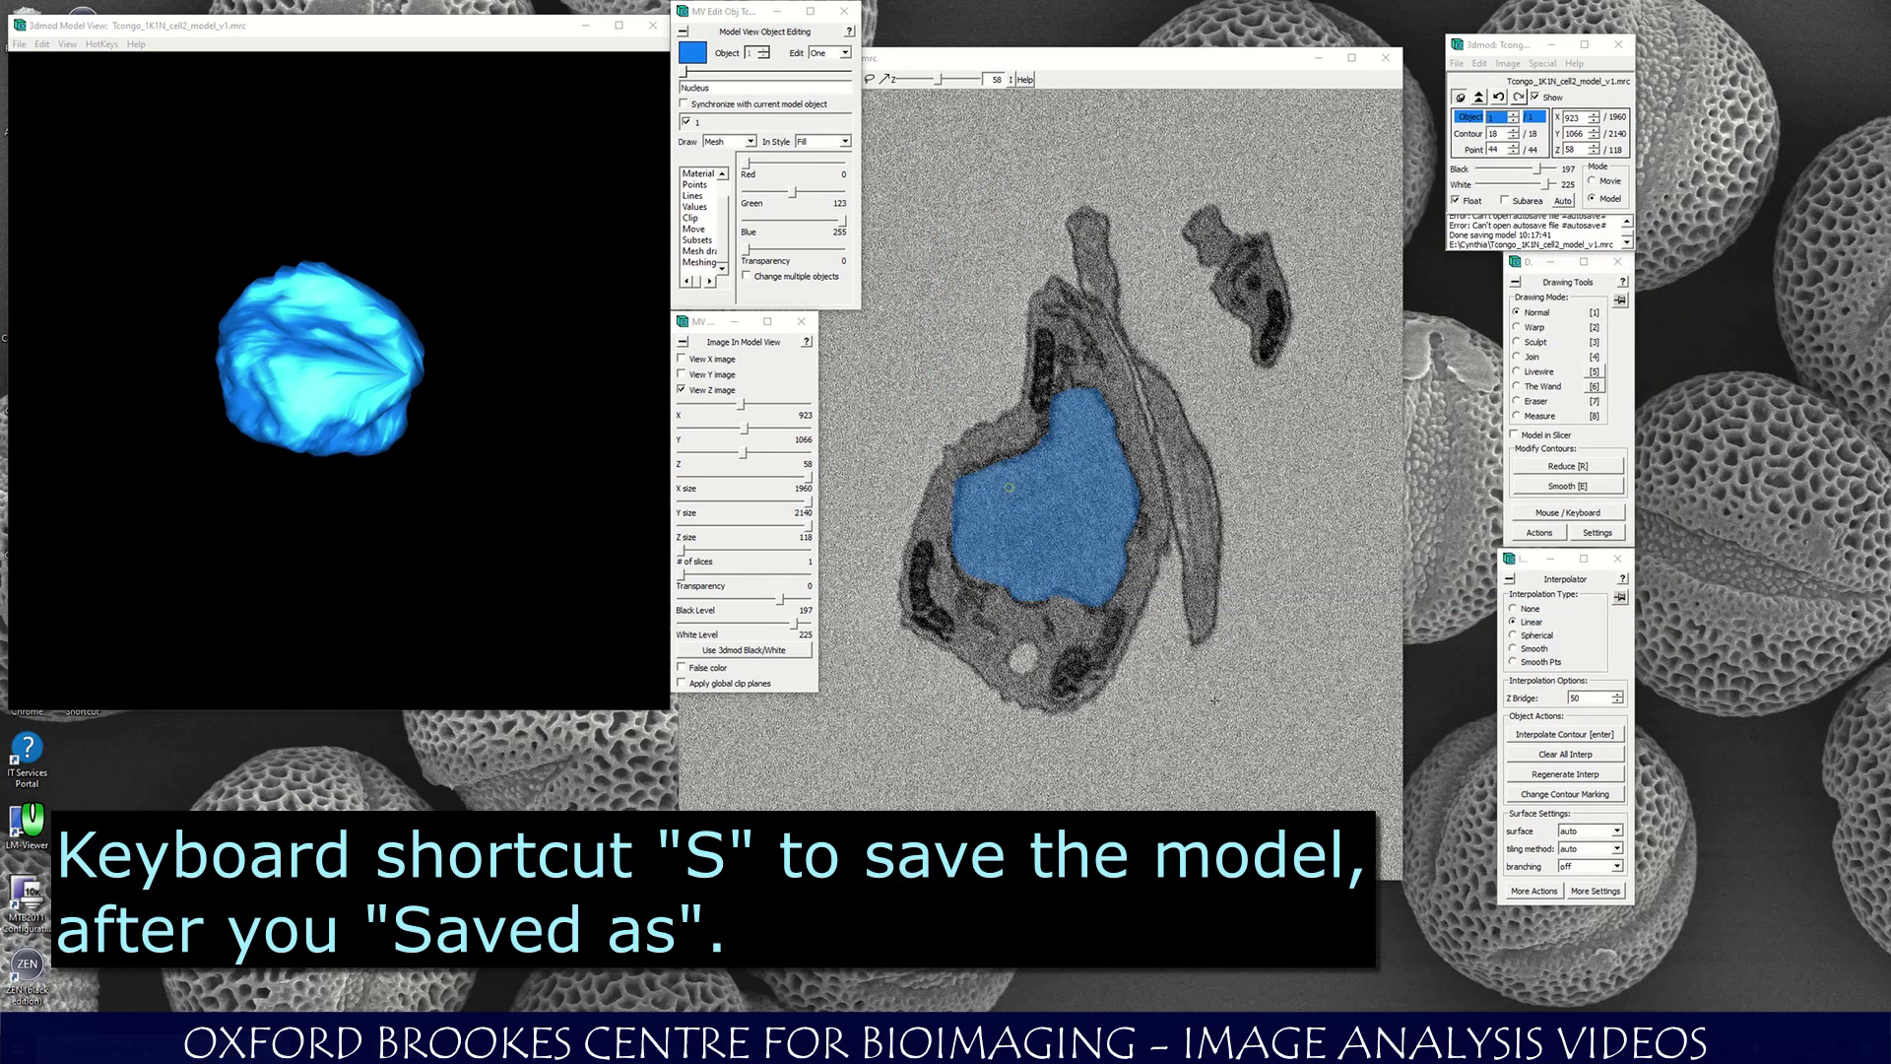
Save the model again under its existing file name.
{"action": "left_click", "coordinate": [1457, 63]}
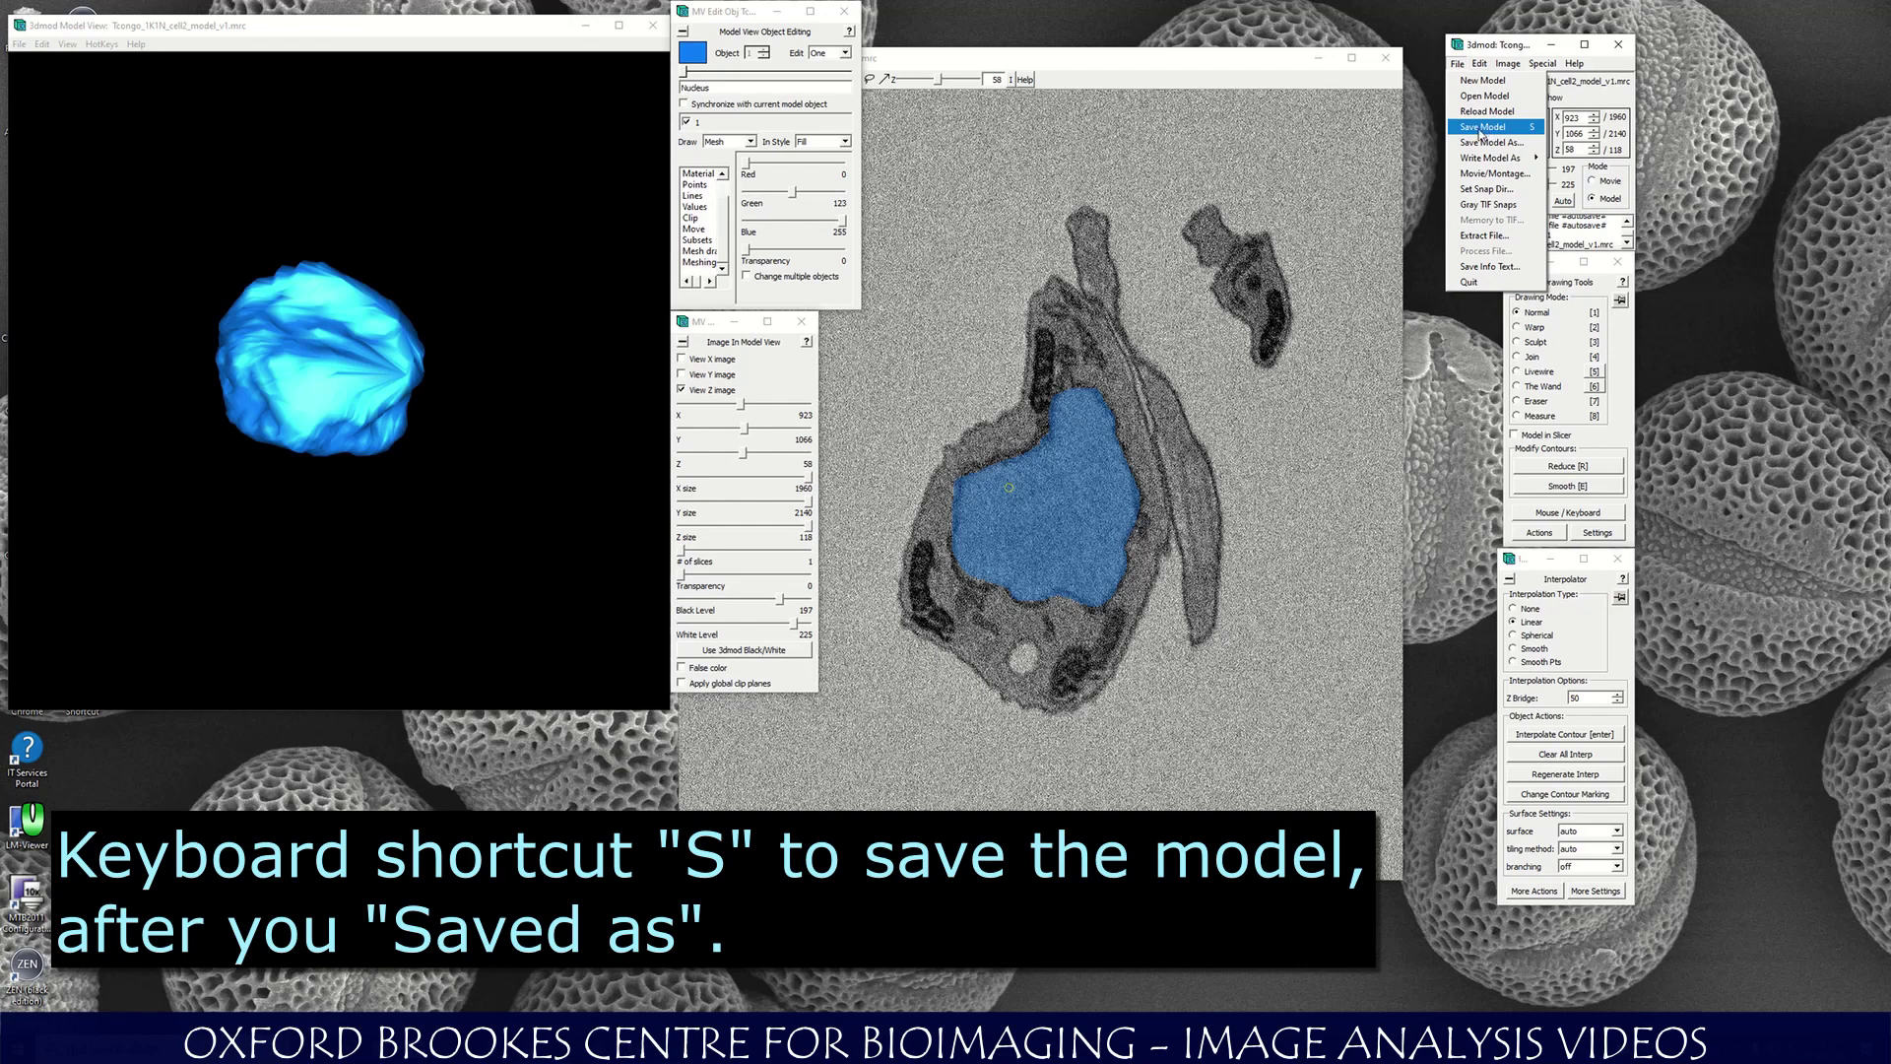
{"action": "left_click", "coordinate": [1231, 67]}
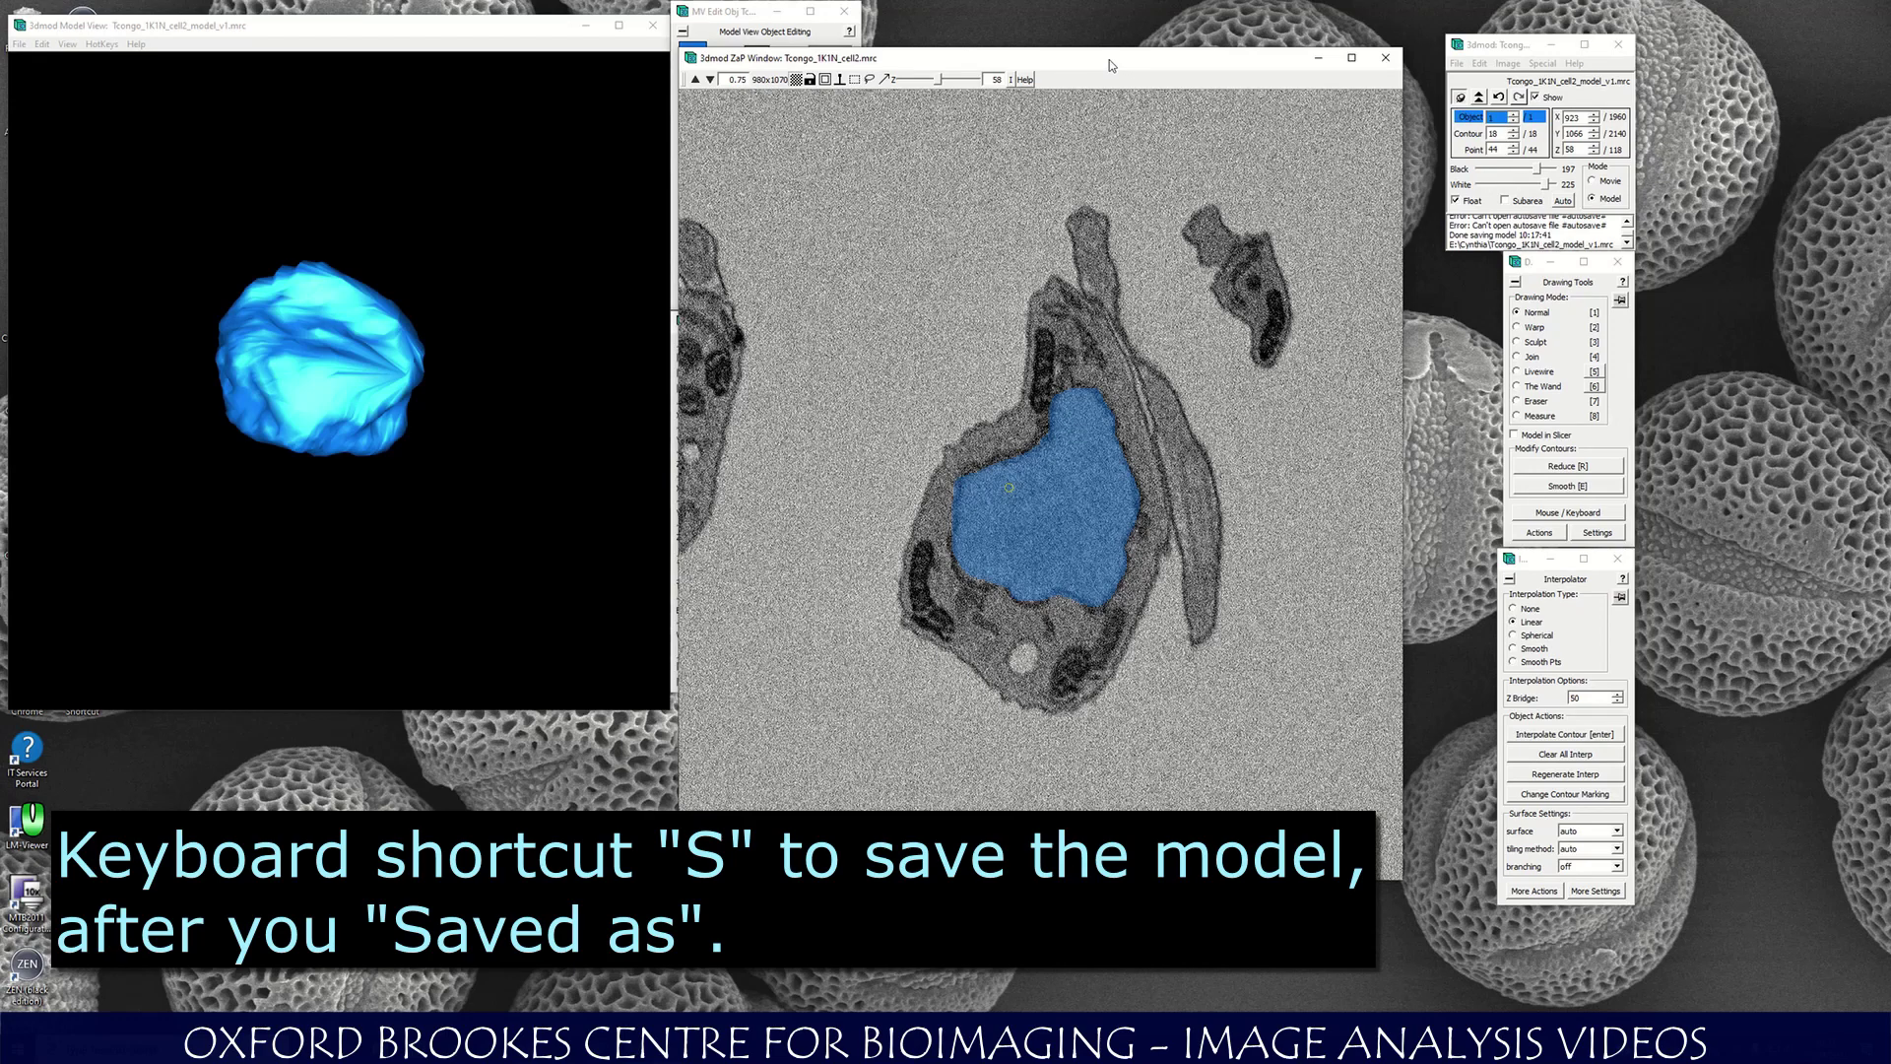
{"action": "key", "text": "s"}
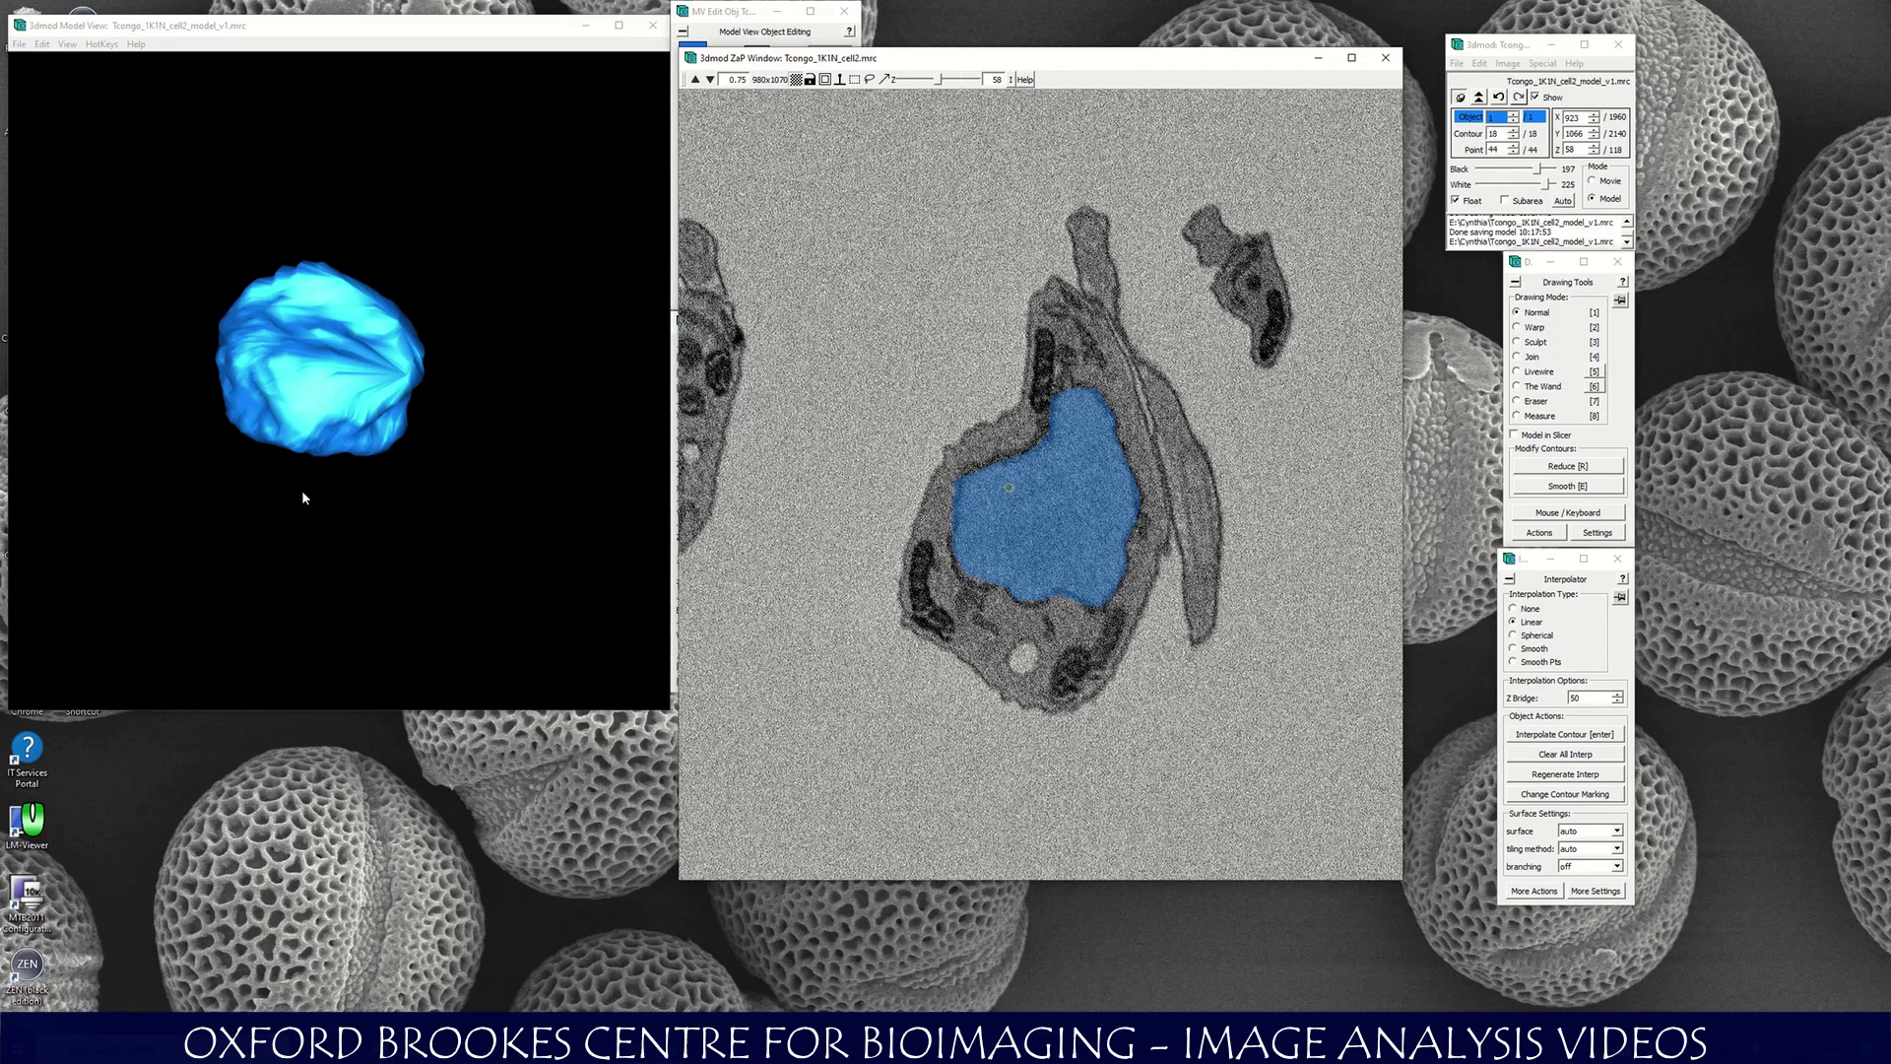
{"action": "scroll", "coordinate": [301, 489], "scroll_direction": "up", "scroll_amount": 4}
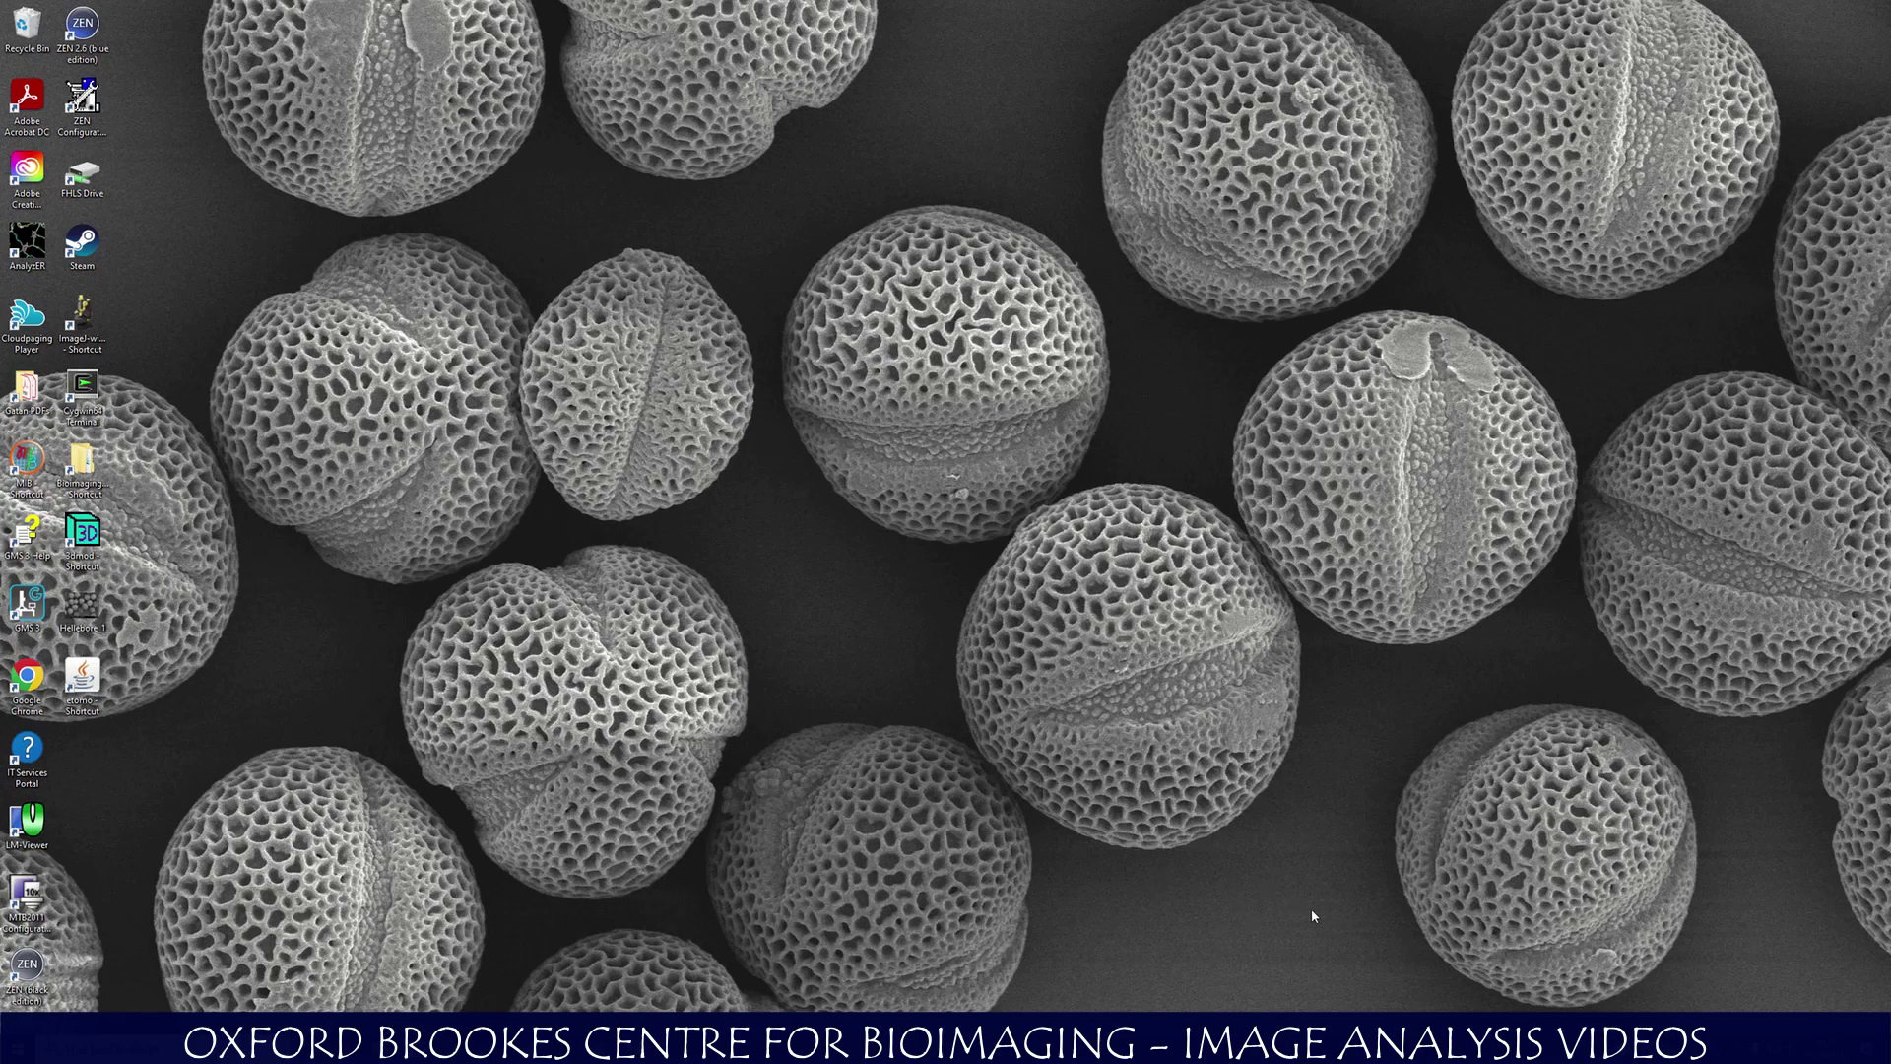
Start 3dmod from the desktop and choose Tcongo_1K1N_cell2.mrc as the image file to load.
{"action": "double_click", "coordinate": [84, 538]}
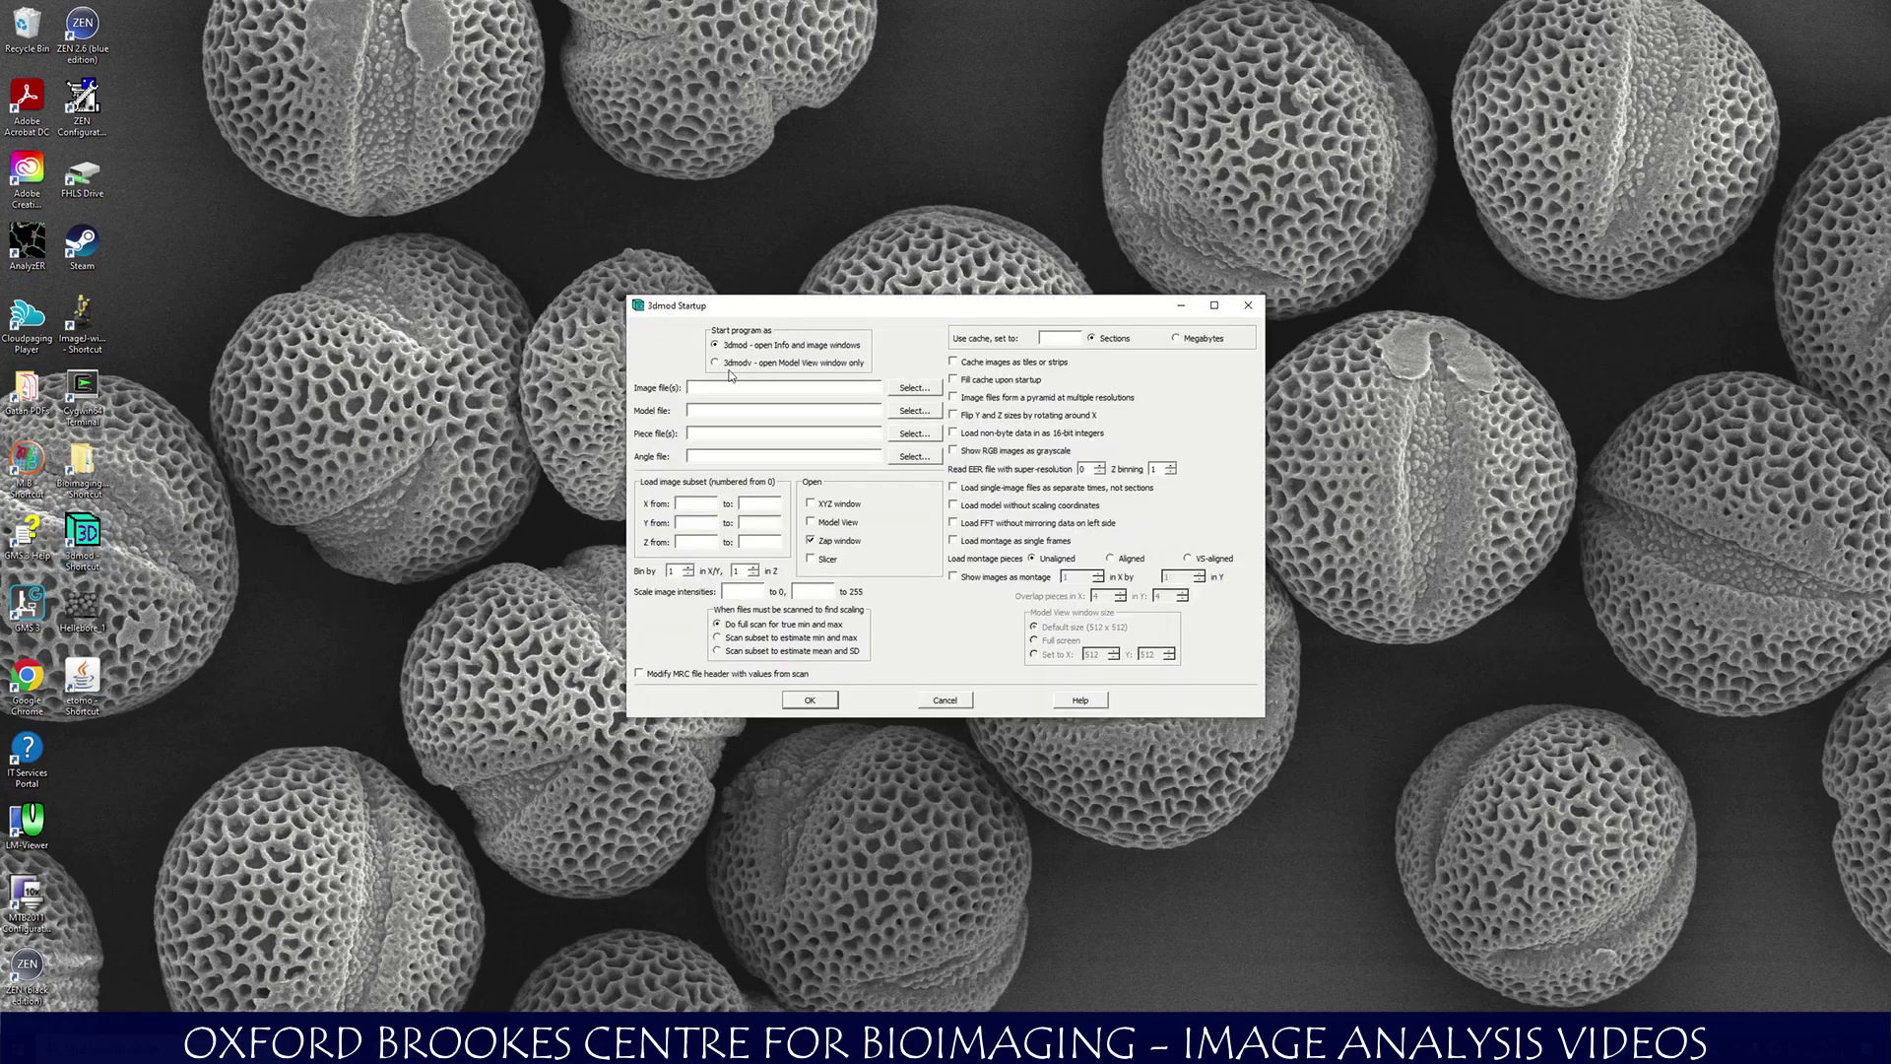
{"action": "left_click", "coordinate": [926, 391]}
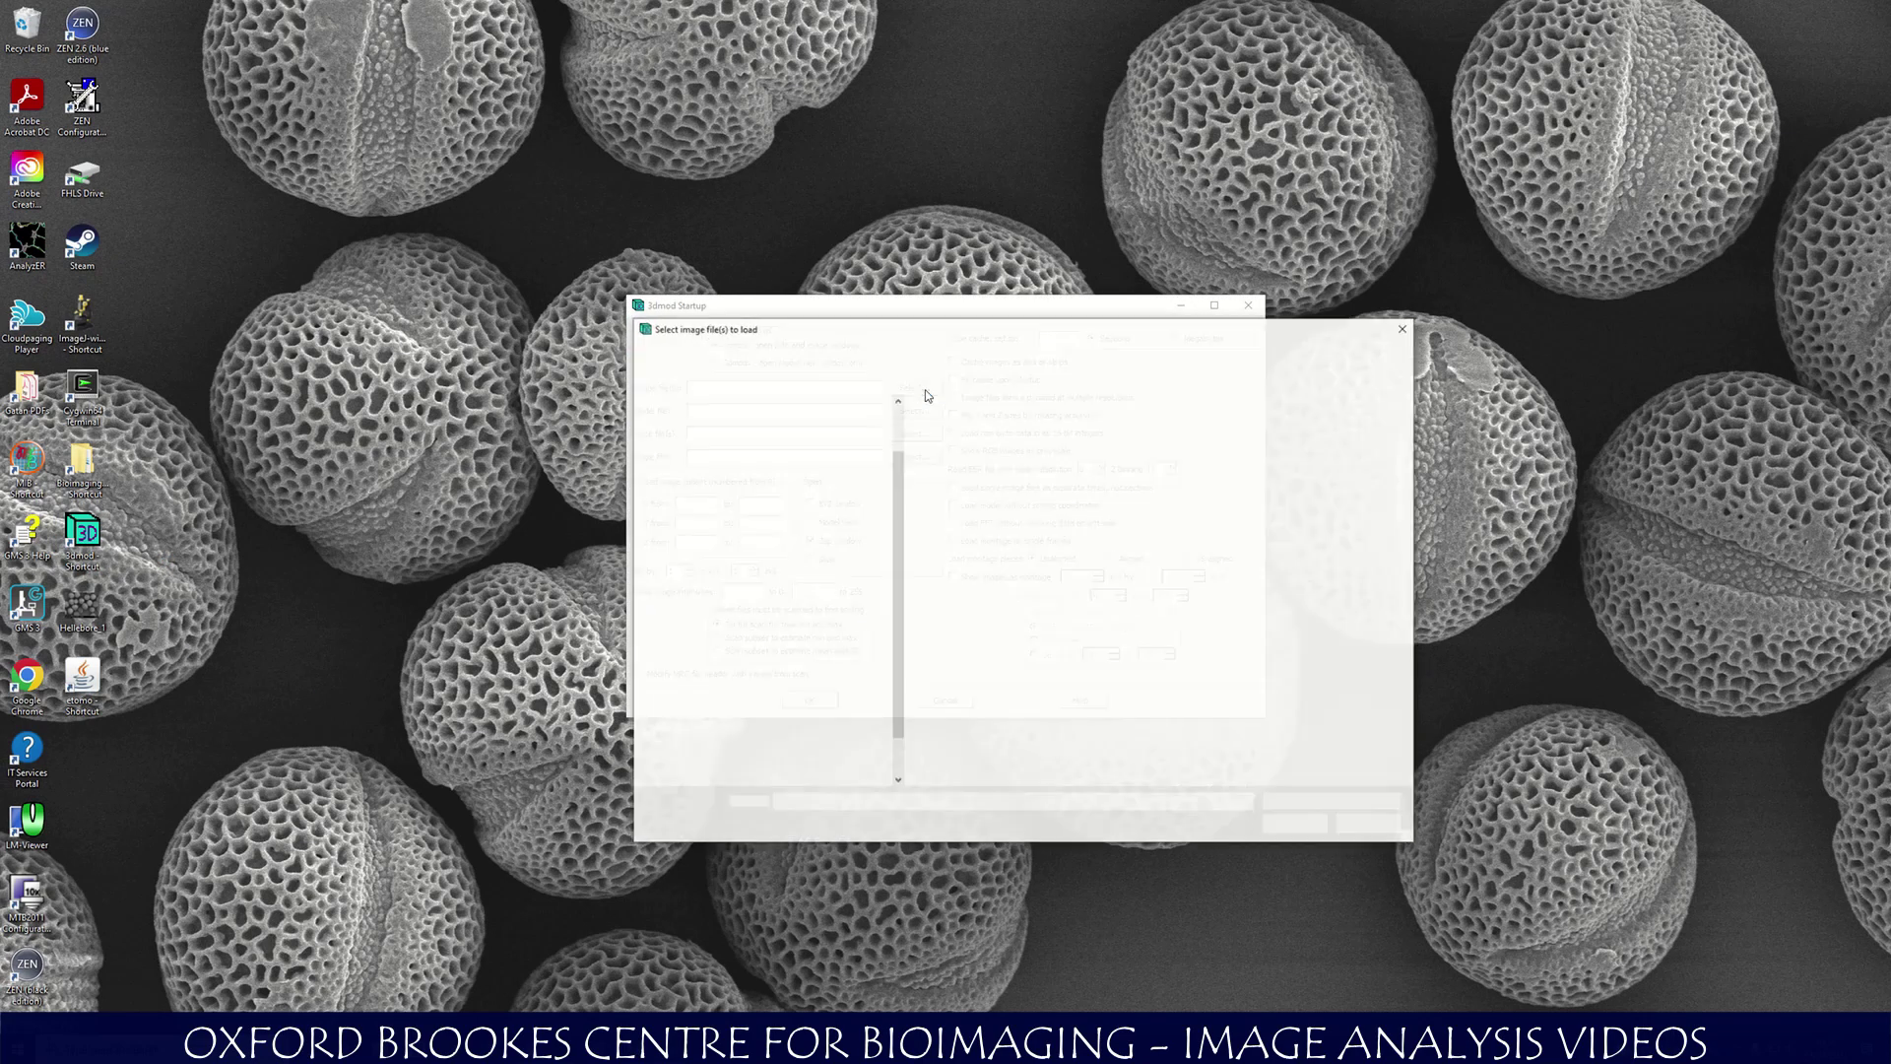
{"action": "left_click", "coordinate": [719, 715]}
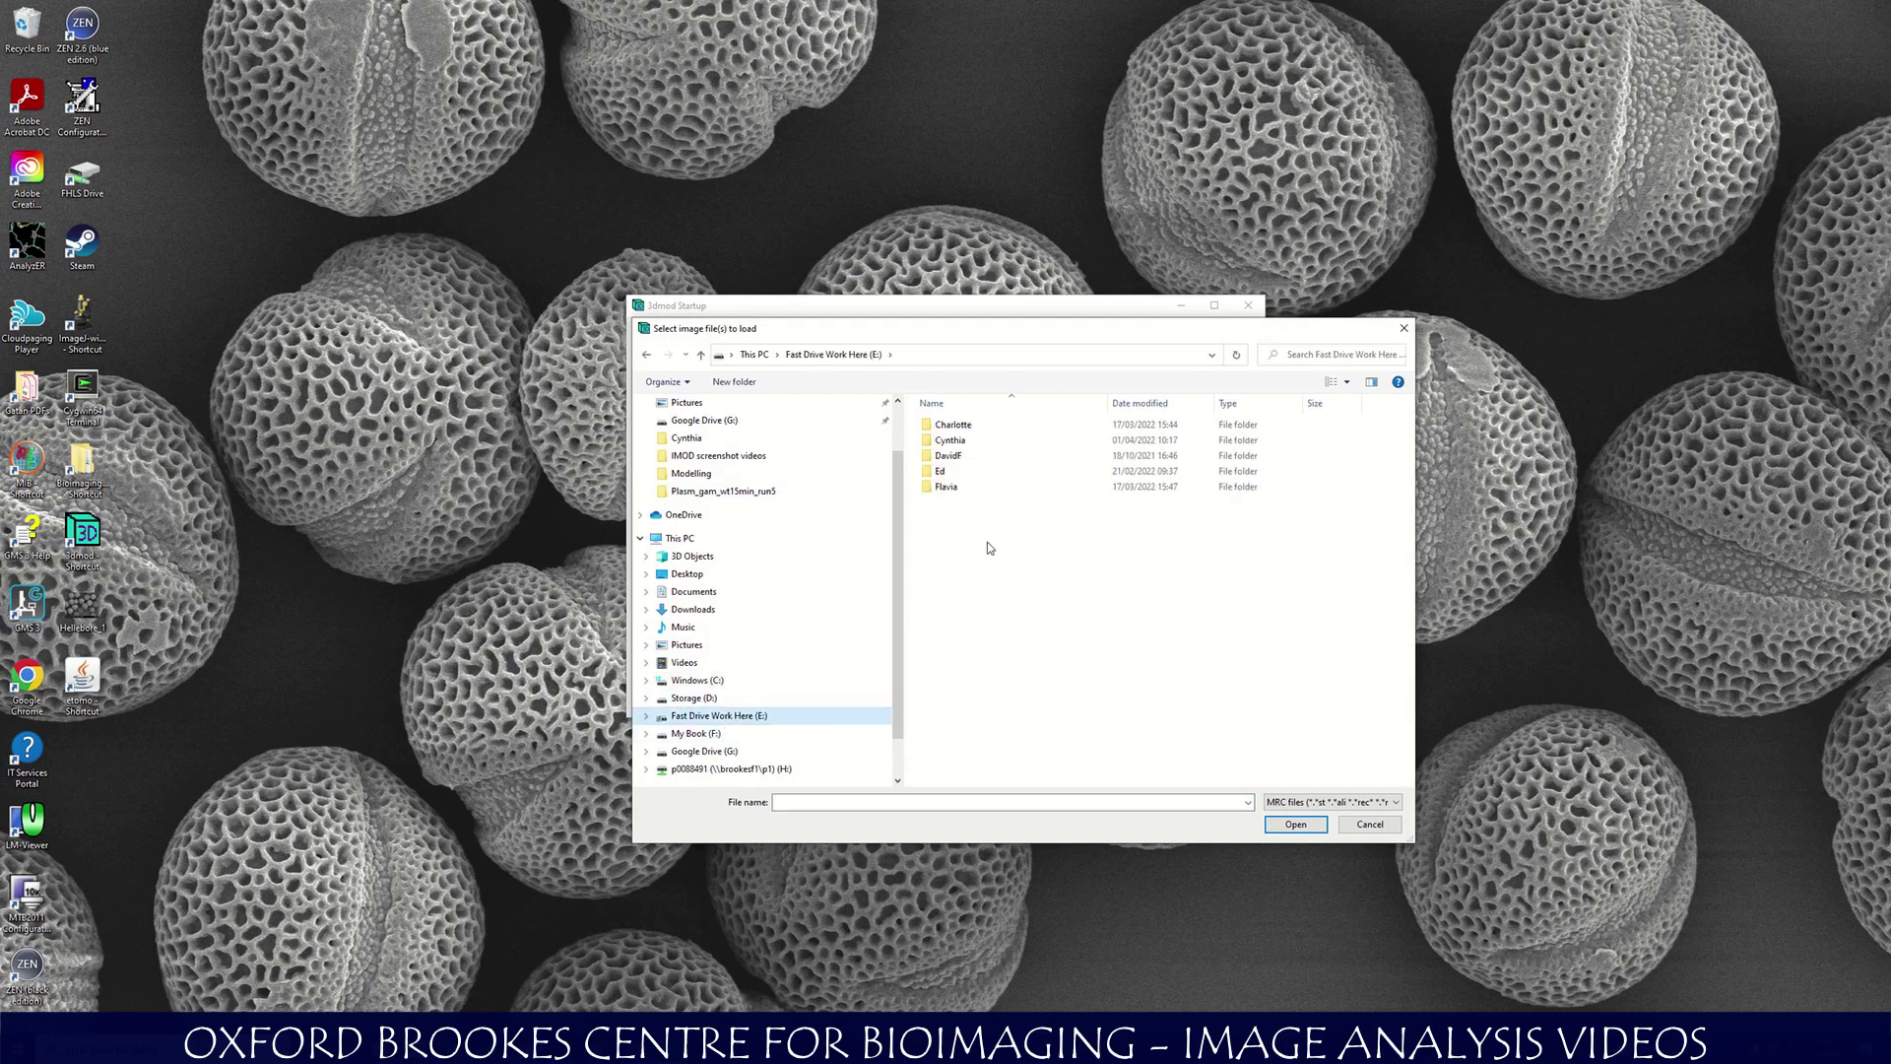
{"action": "left_click", "coordinate": [964, 443]}
{"action": "double_click", "coordinate": [964, 443]}
{"action": "left_click", "coordinate": [1019, 443]}
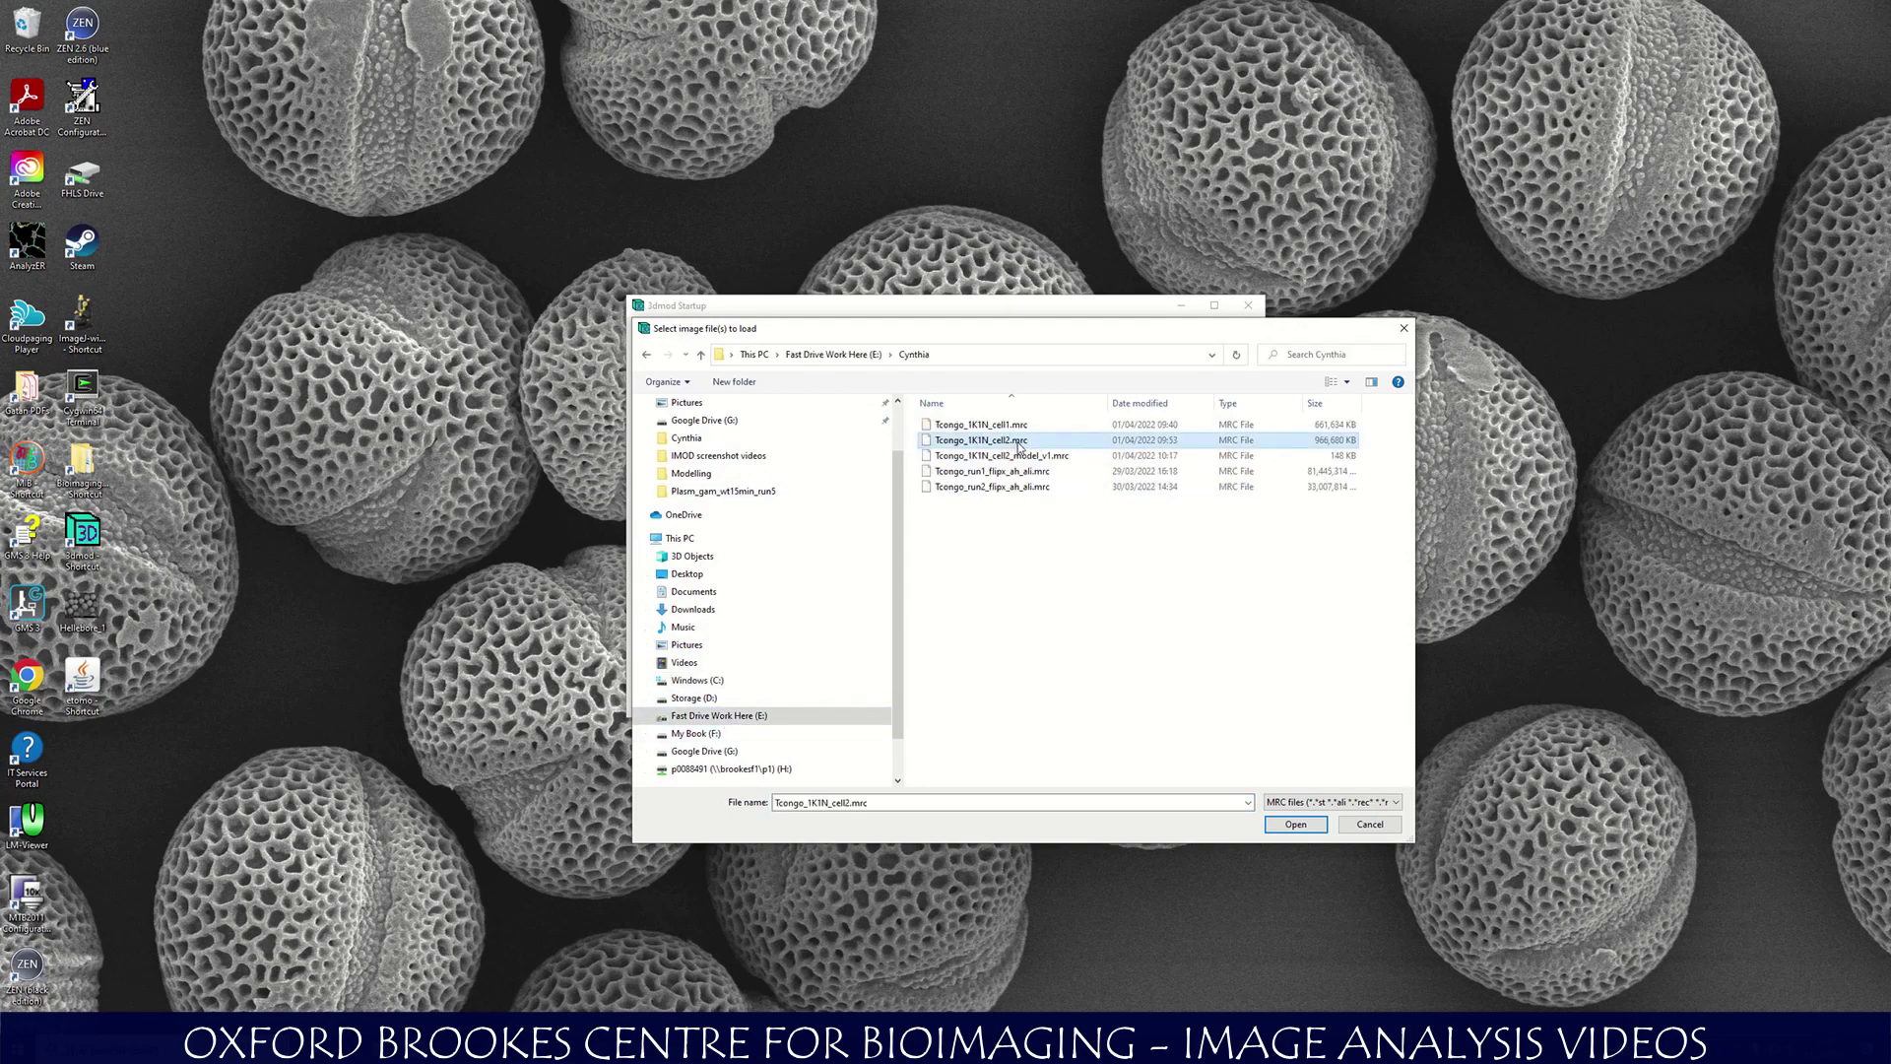
{"action": "left_click", "coordinate": [1280, 825]}
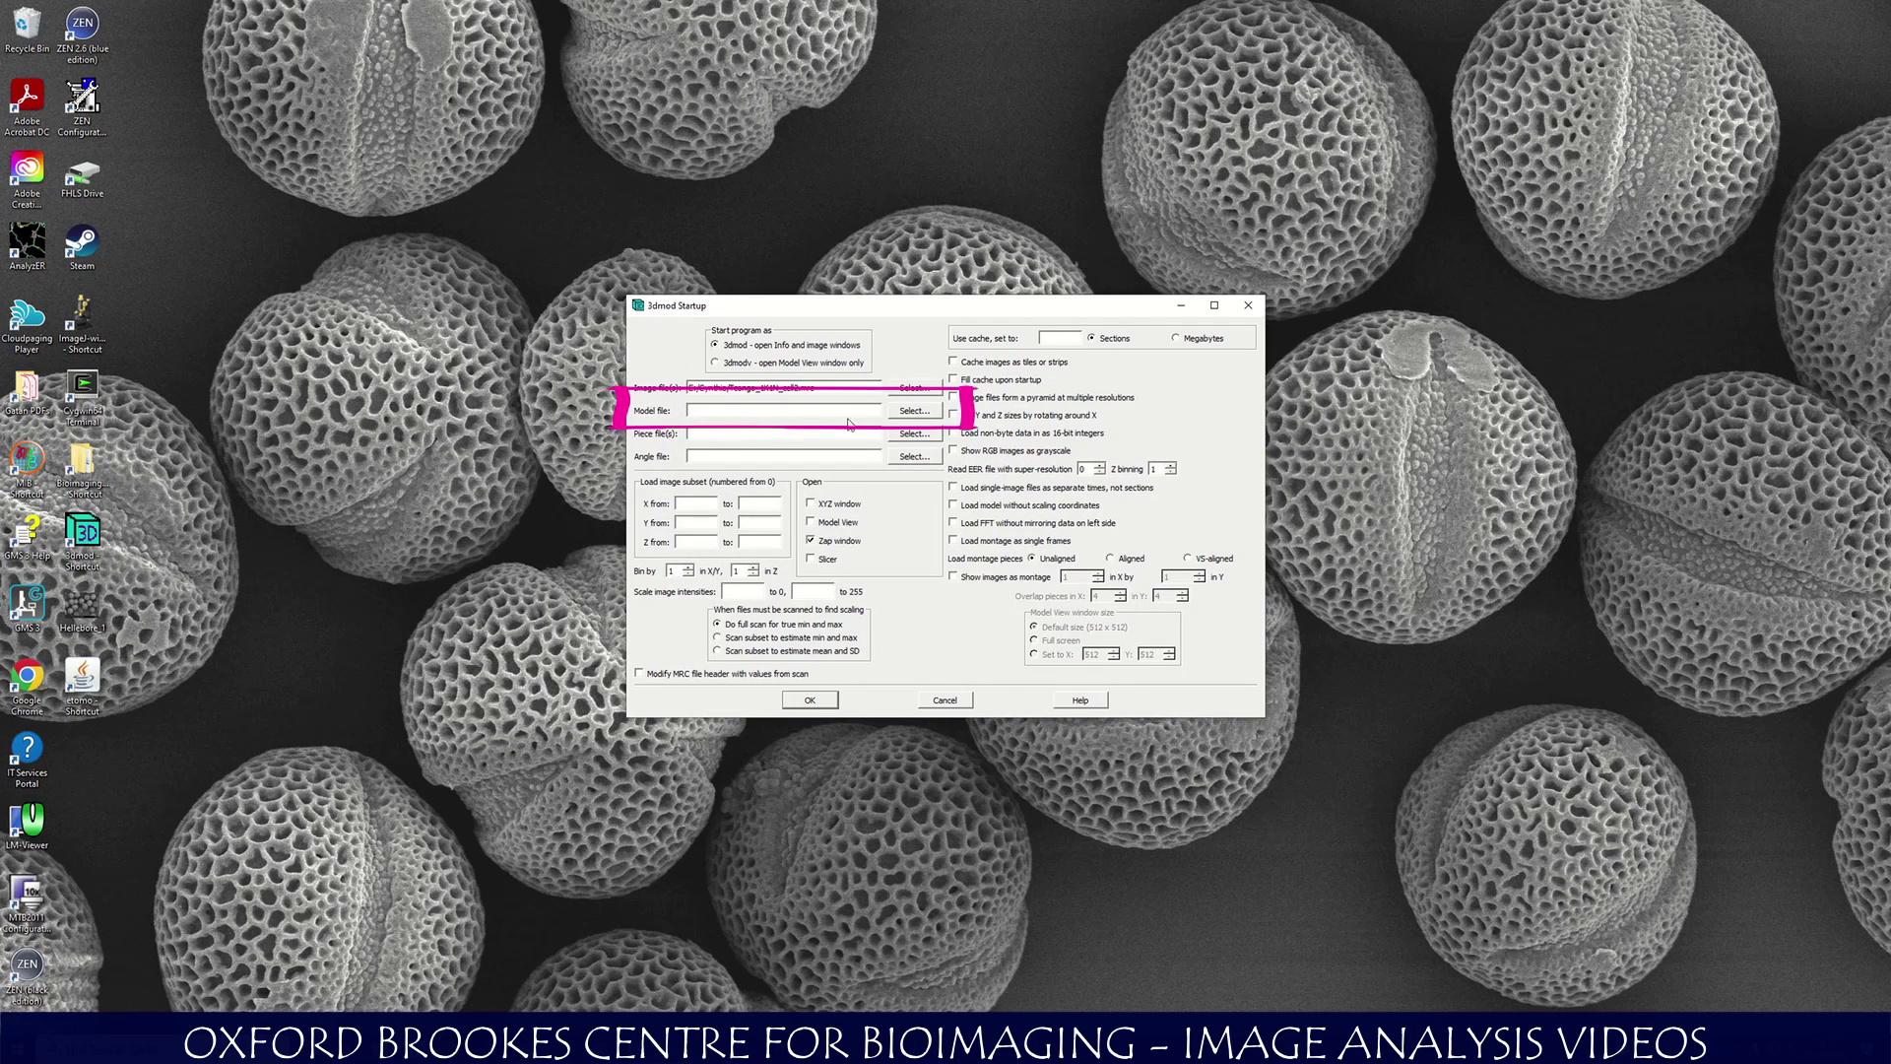
Show all file types to choose Tcongo_1K1N_cell2_model_v1.mrc as the model file, and load it together with the image.
{"action": "left_click", "coordinate": [904, 414]}
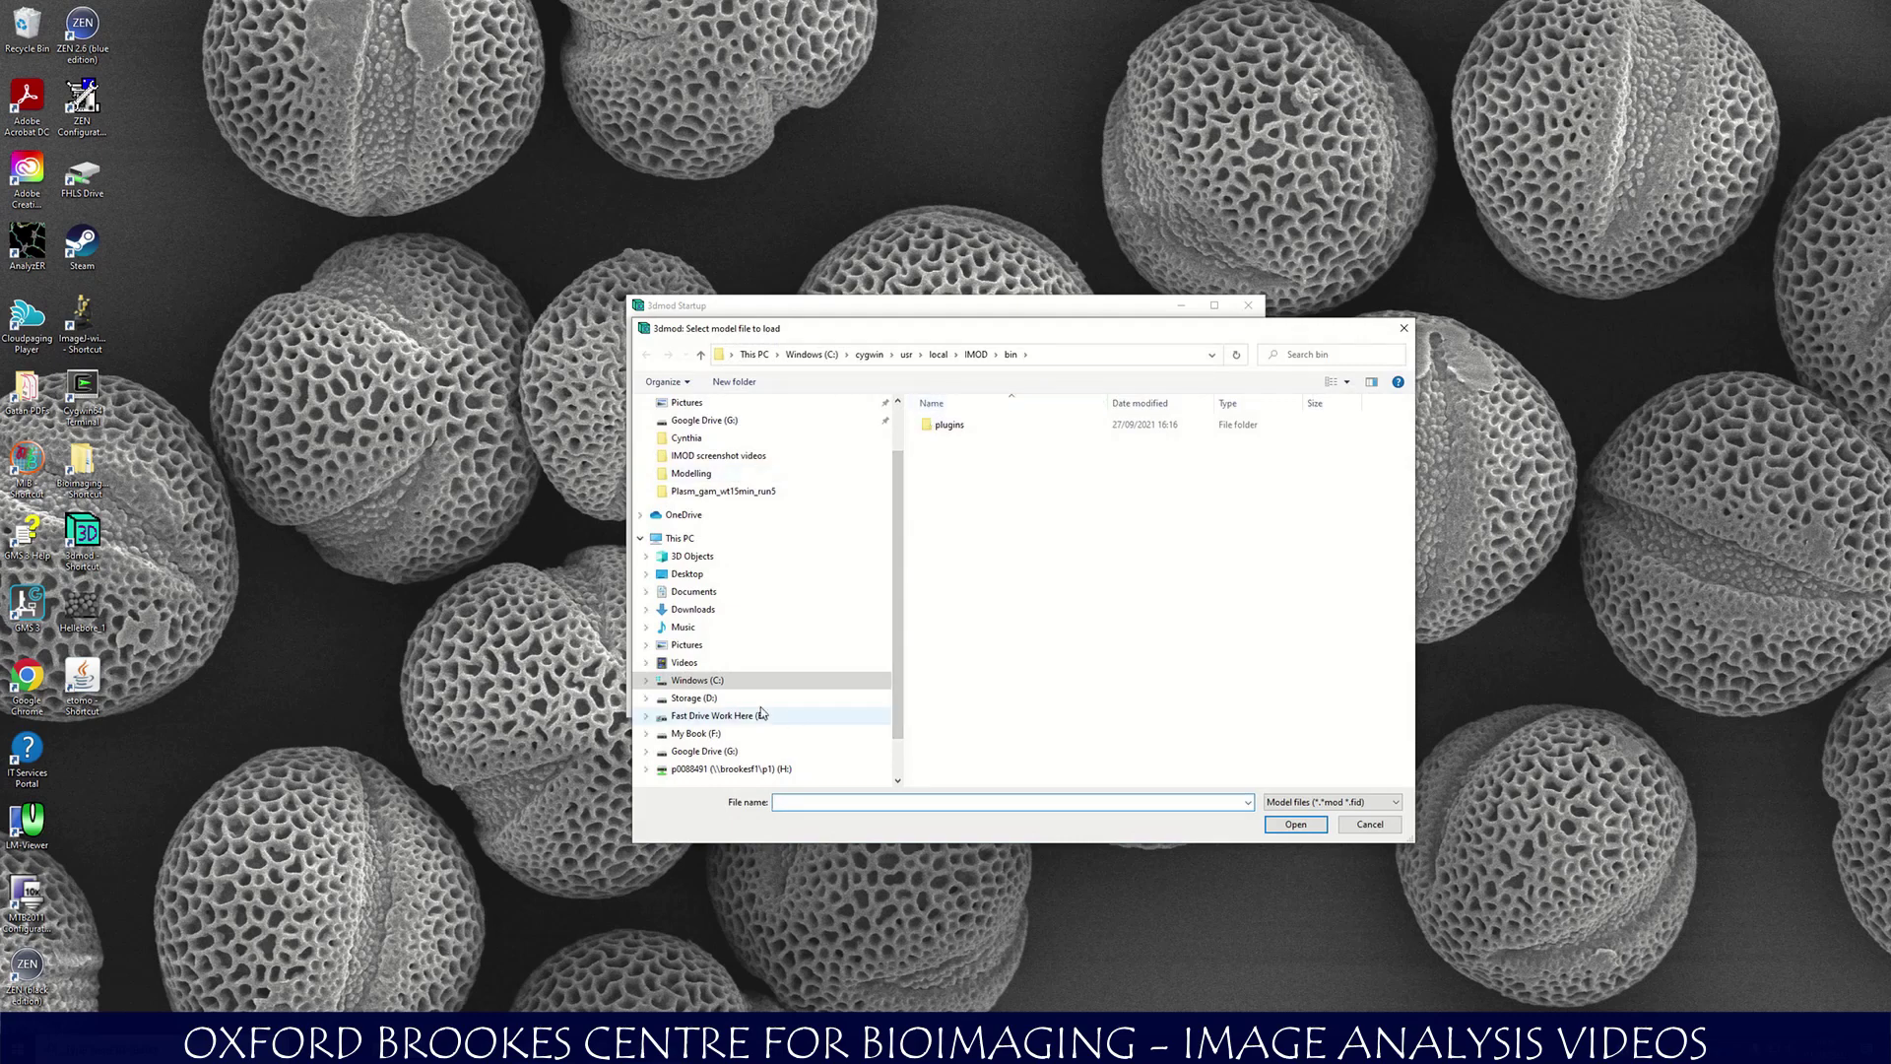
{"action": "left_click", "coordinate": [743, 719]}
{"action": "double_click", "coordinate": [983, 441]}
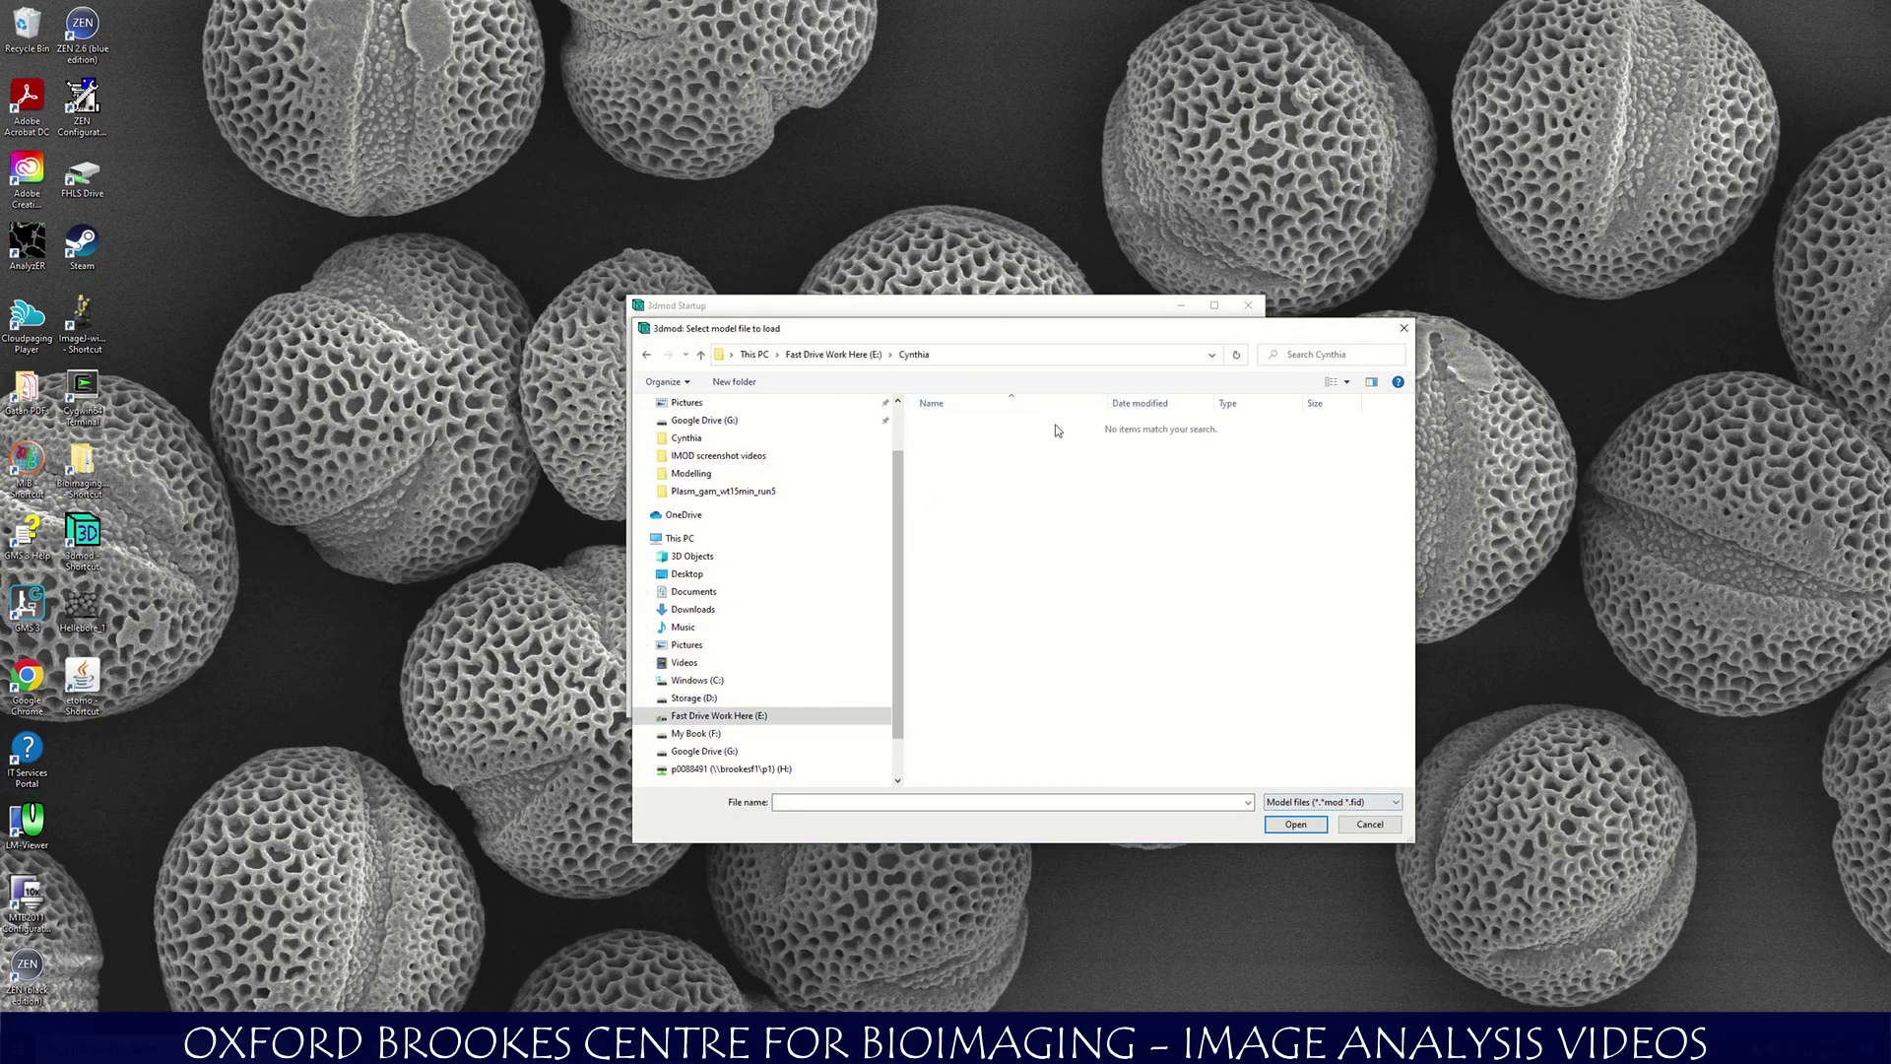
{"action": "left_click_drag", "start_coordinate": [1012, 325], "coordinate": [989, 376]}
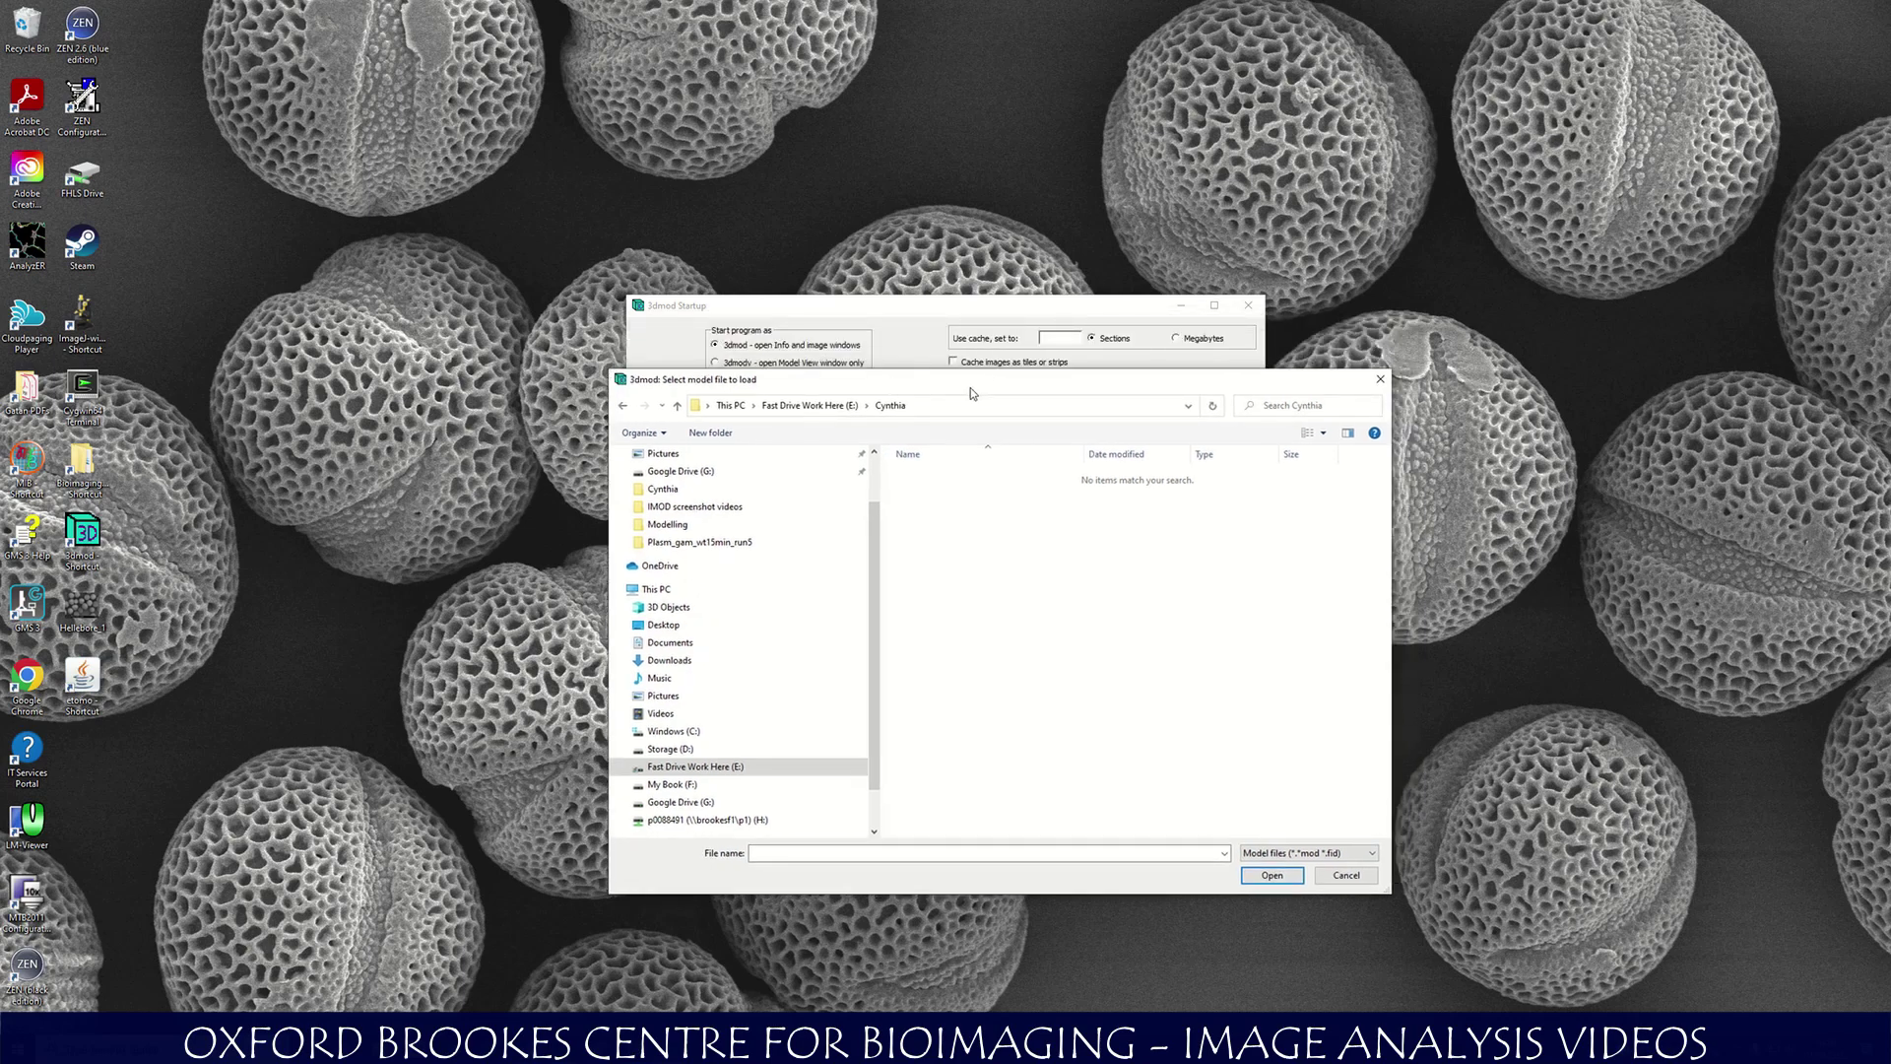
{"action": "left_click", "coordinate": [1311, 855]}
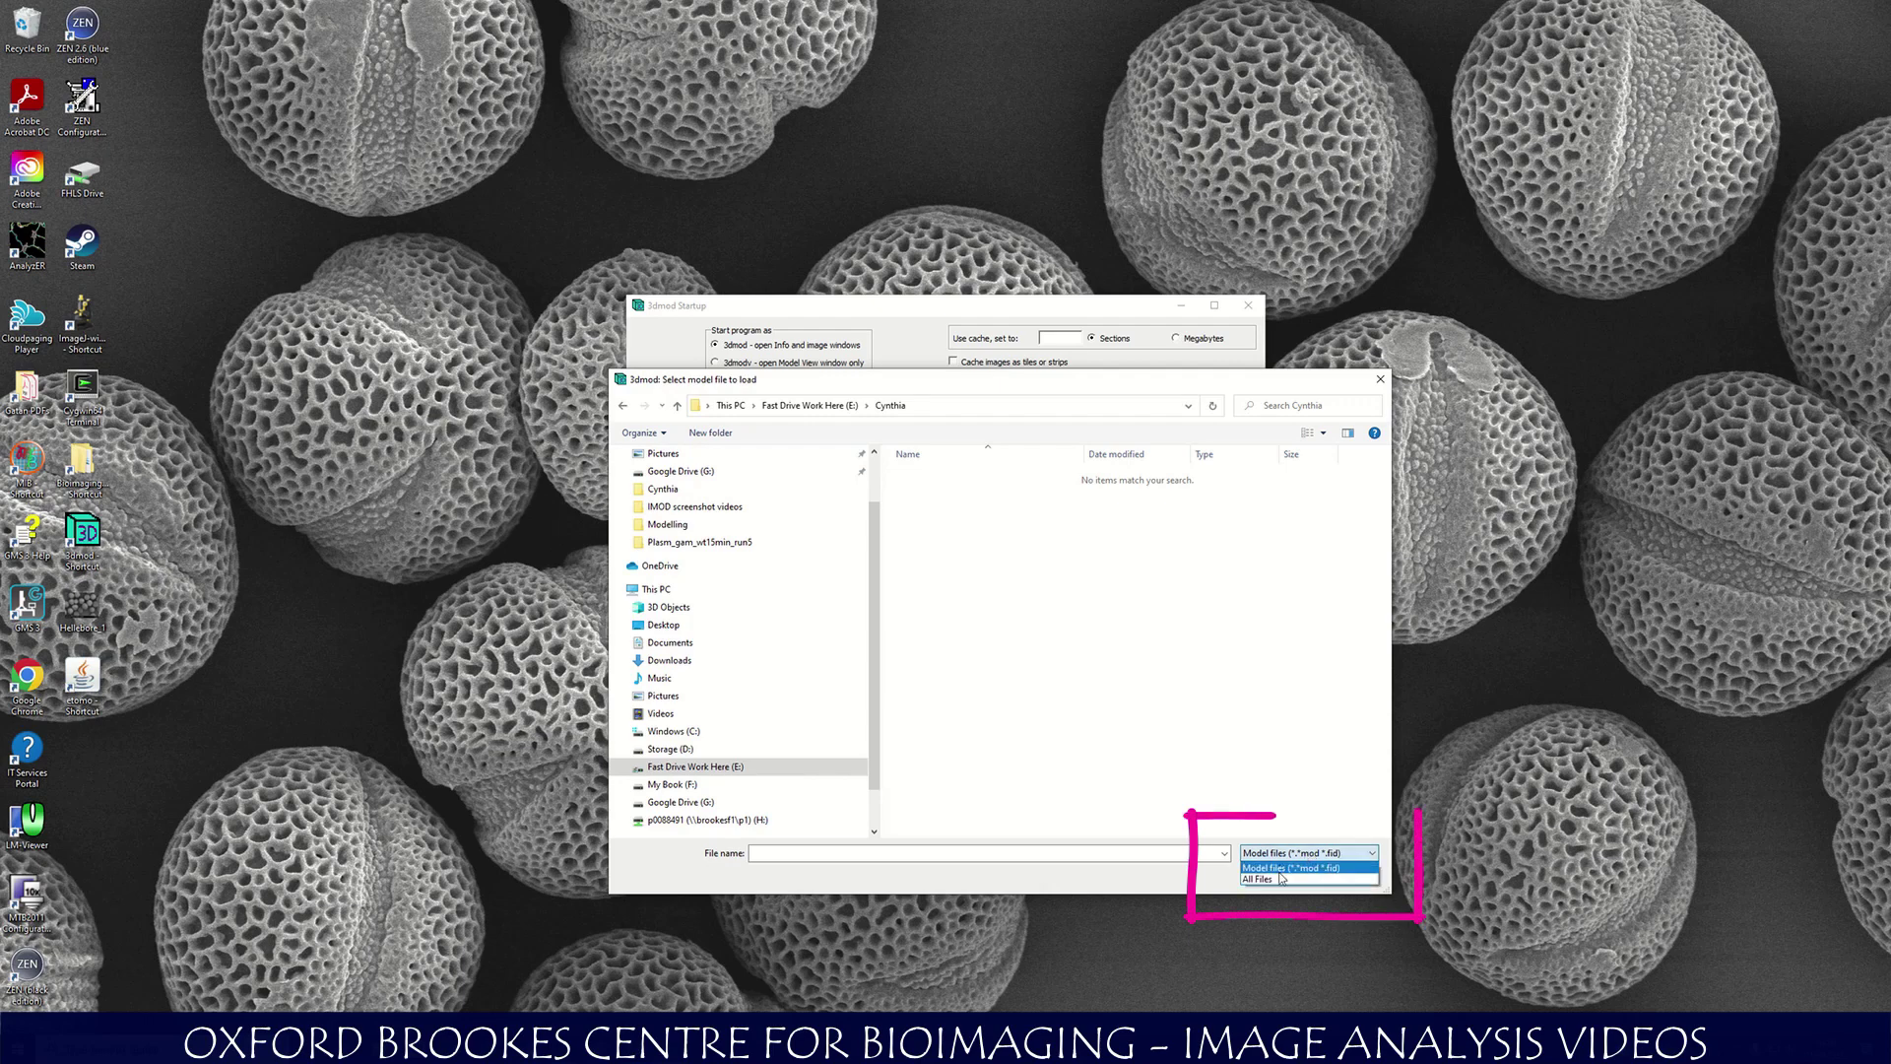
{"action": "left_click", "coordinate": [1281, 879]}
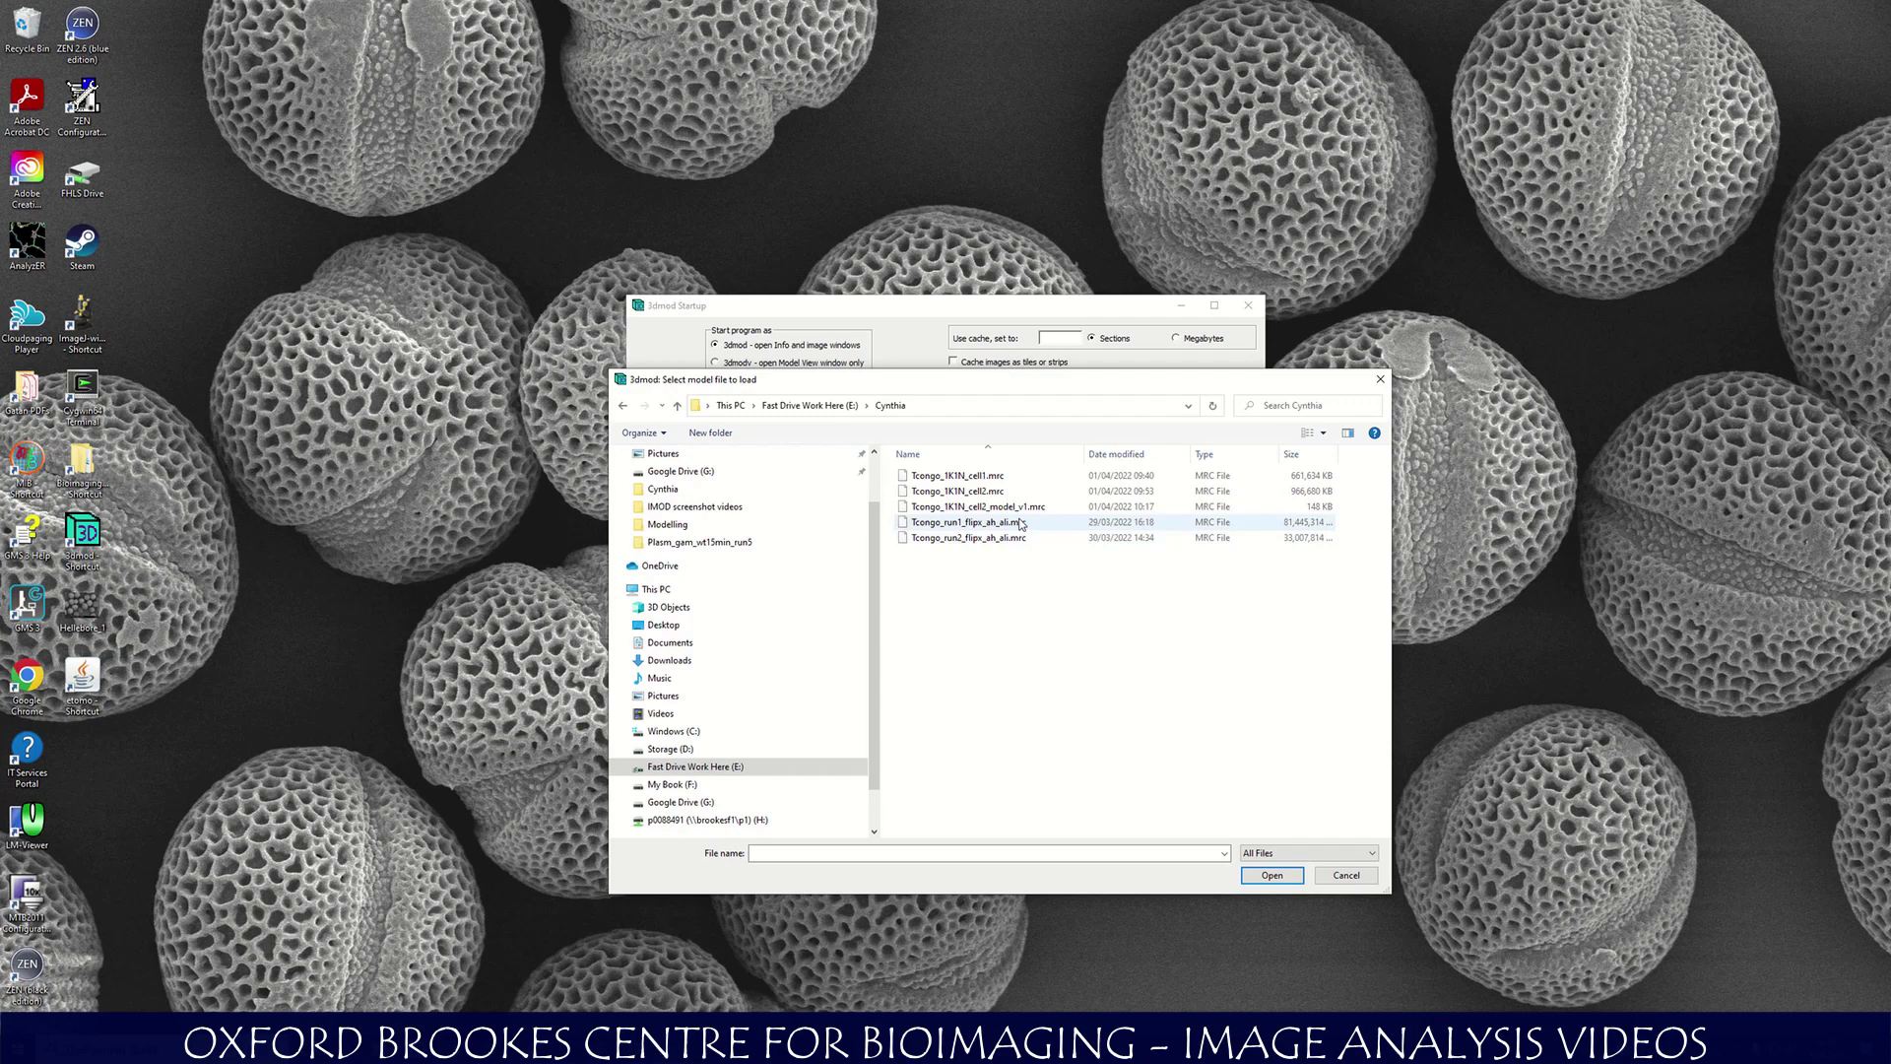
{"action": "left_click", "coordinate": [1046, 509]}
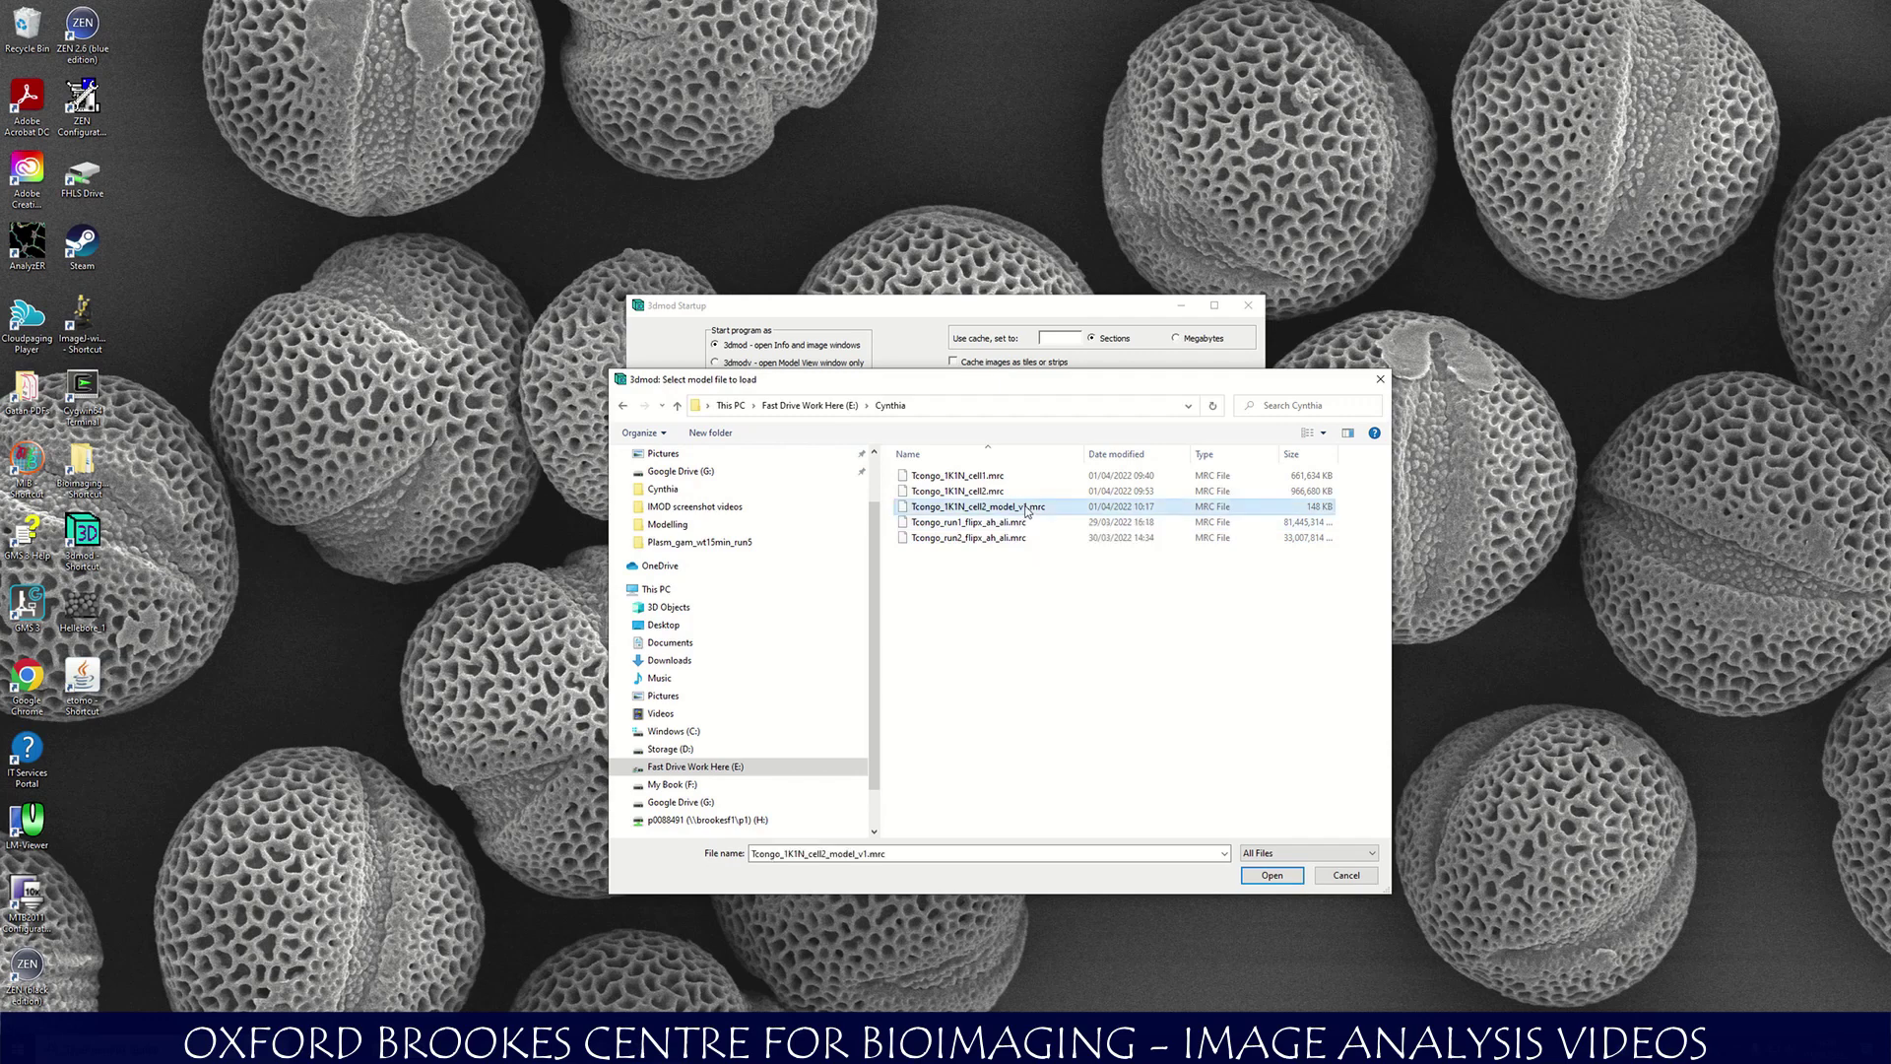
{"action": "left_click", "coordinate": [1271, 875]}
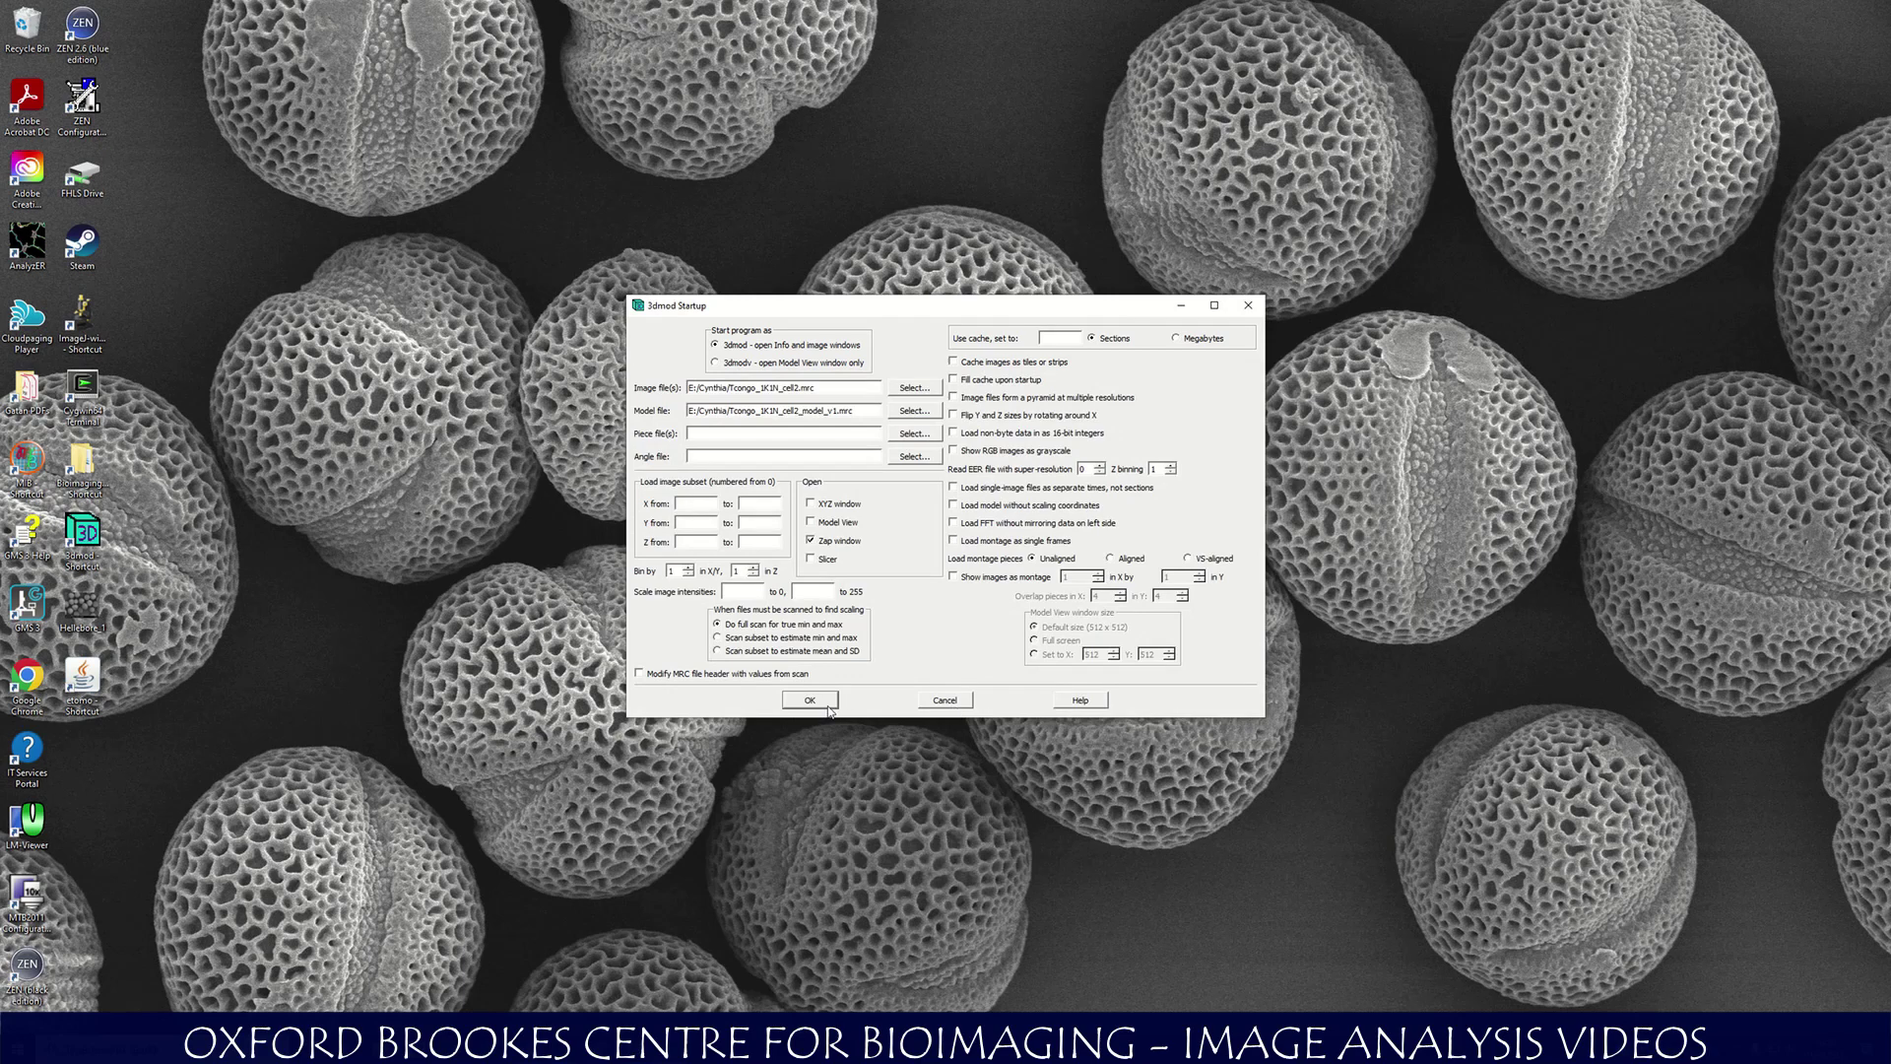
{"action": "left_click", "coordinate": [829, 705]}
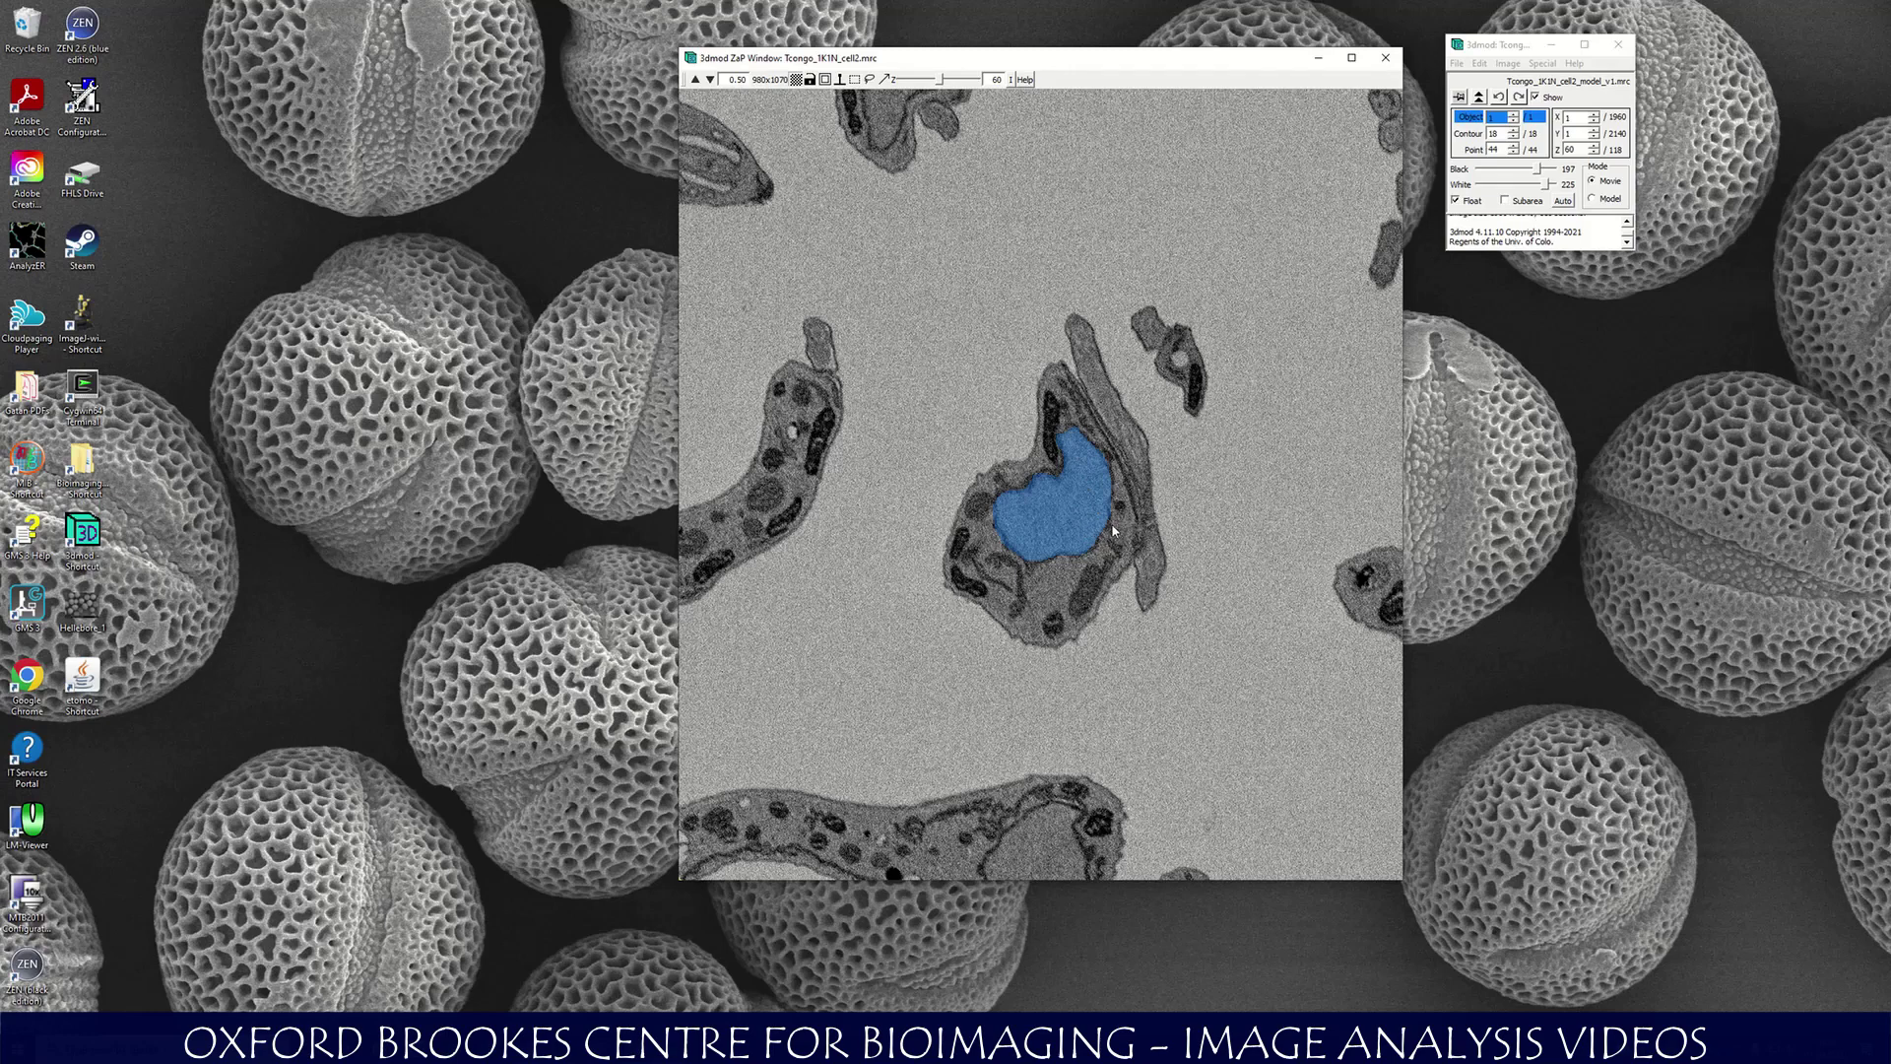
Open the model view of the reloaded nucleus and rotate the mesh to inspect it.
{"action": "left_click", "coordinate": [1508, 63]}
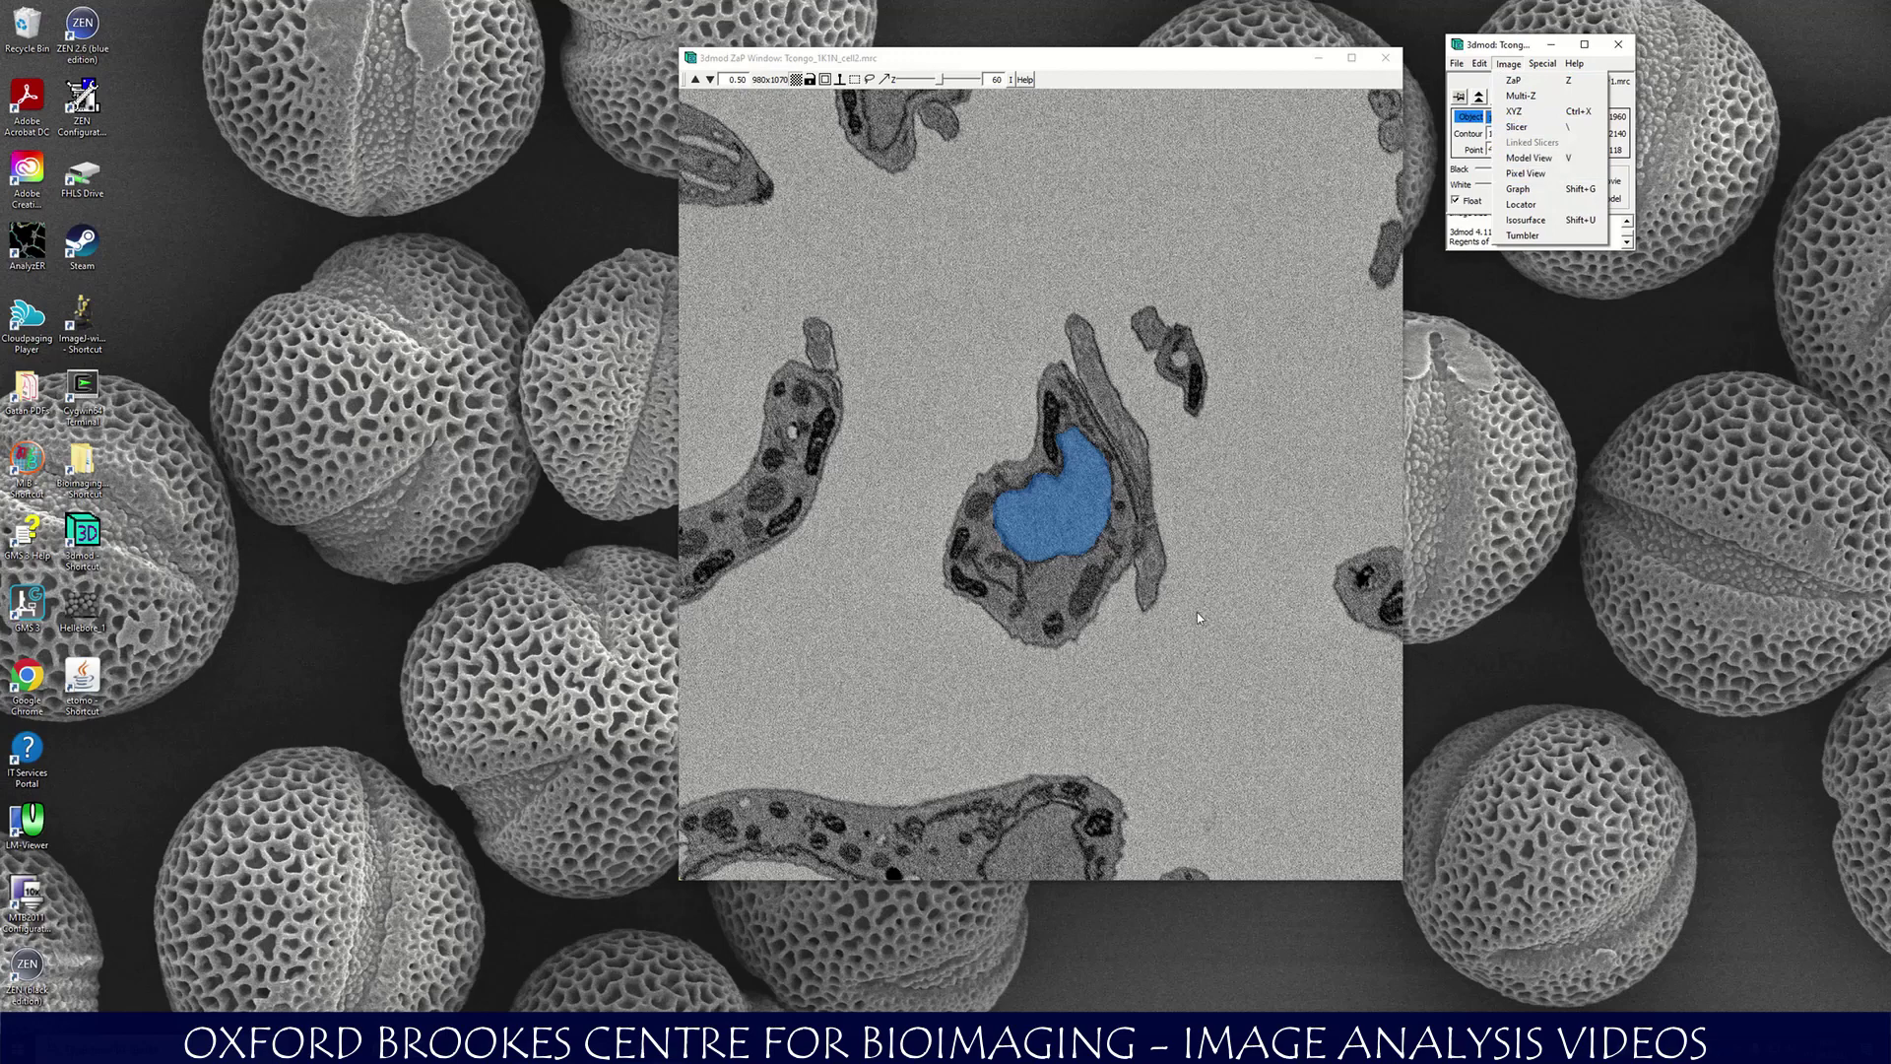
{"action": "key", "text": "v"}
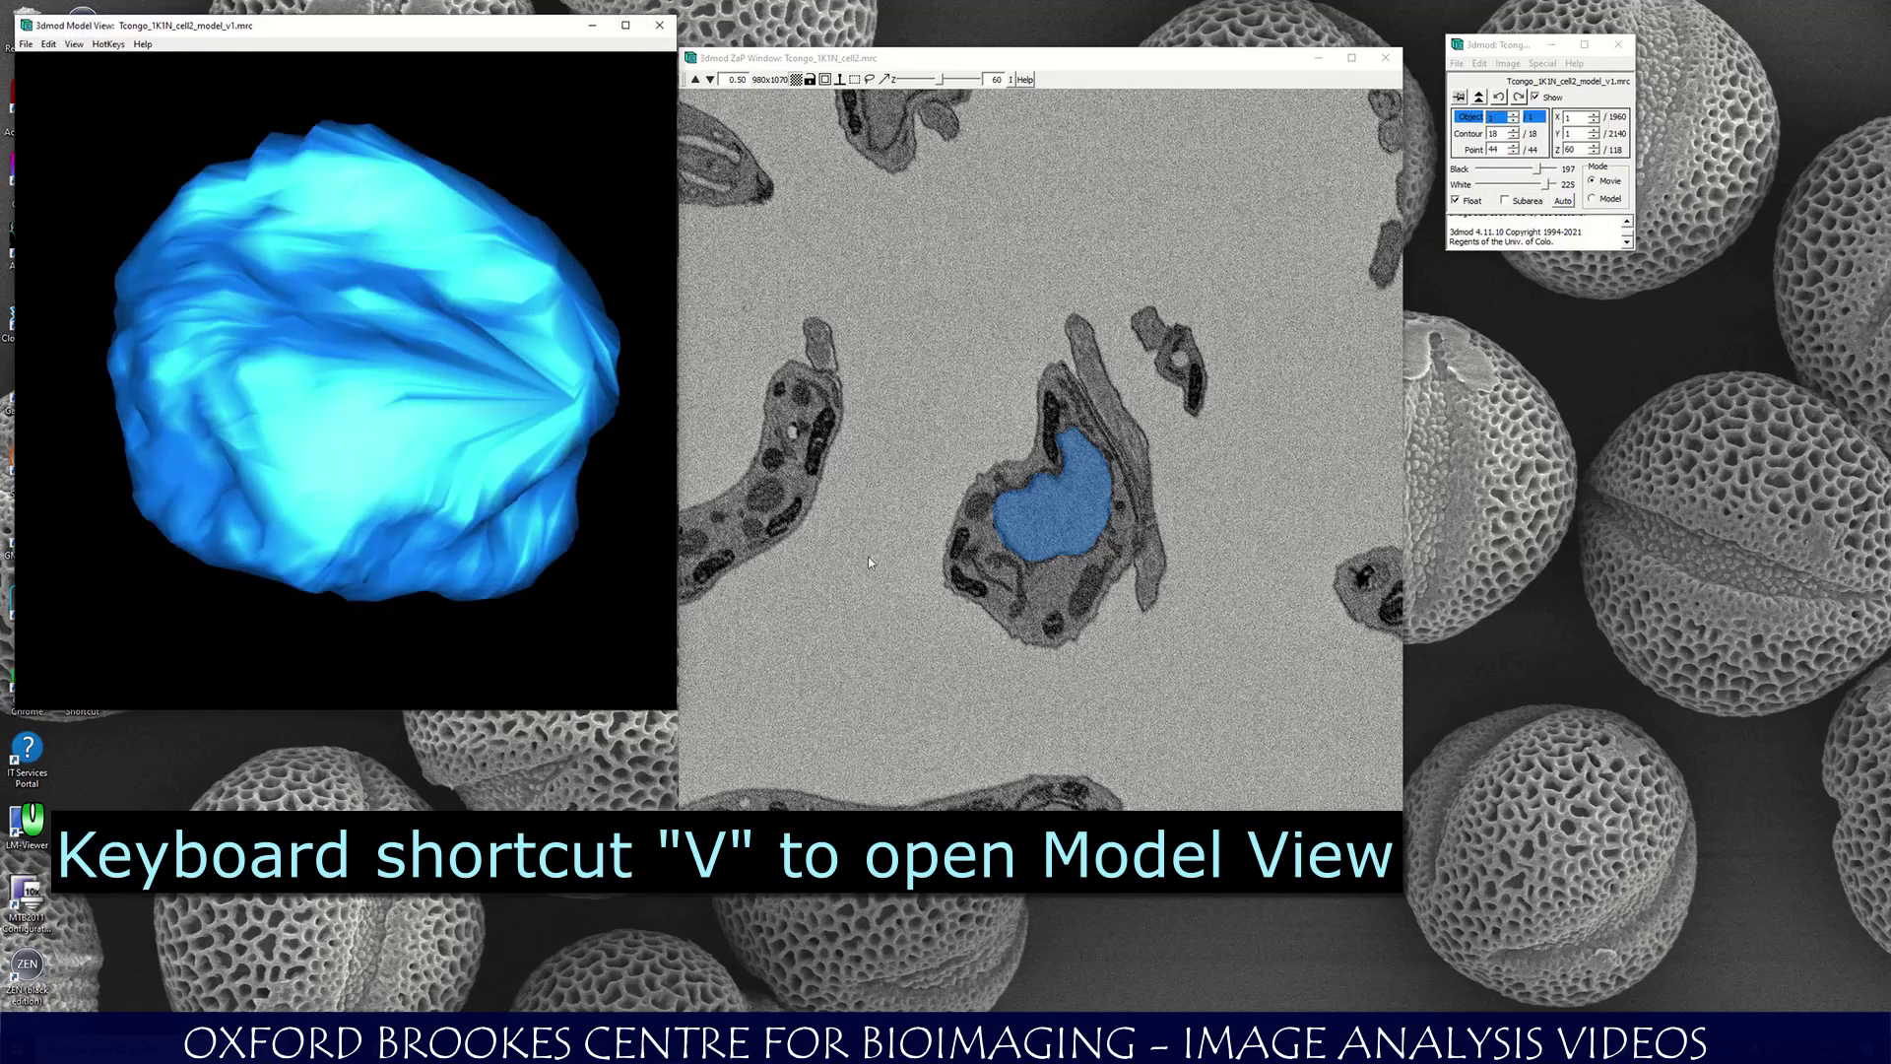
{"action": "scroll", "coordinate": [416, 287], "scroll_direction": "down", "scroll_amount": 5}
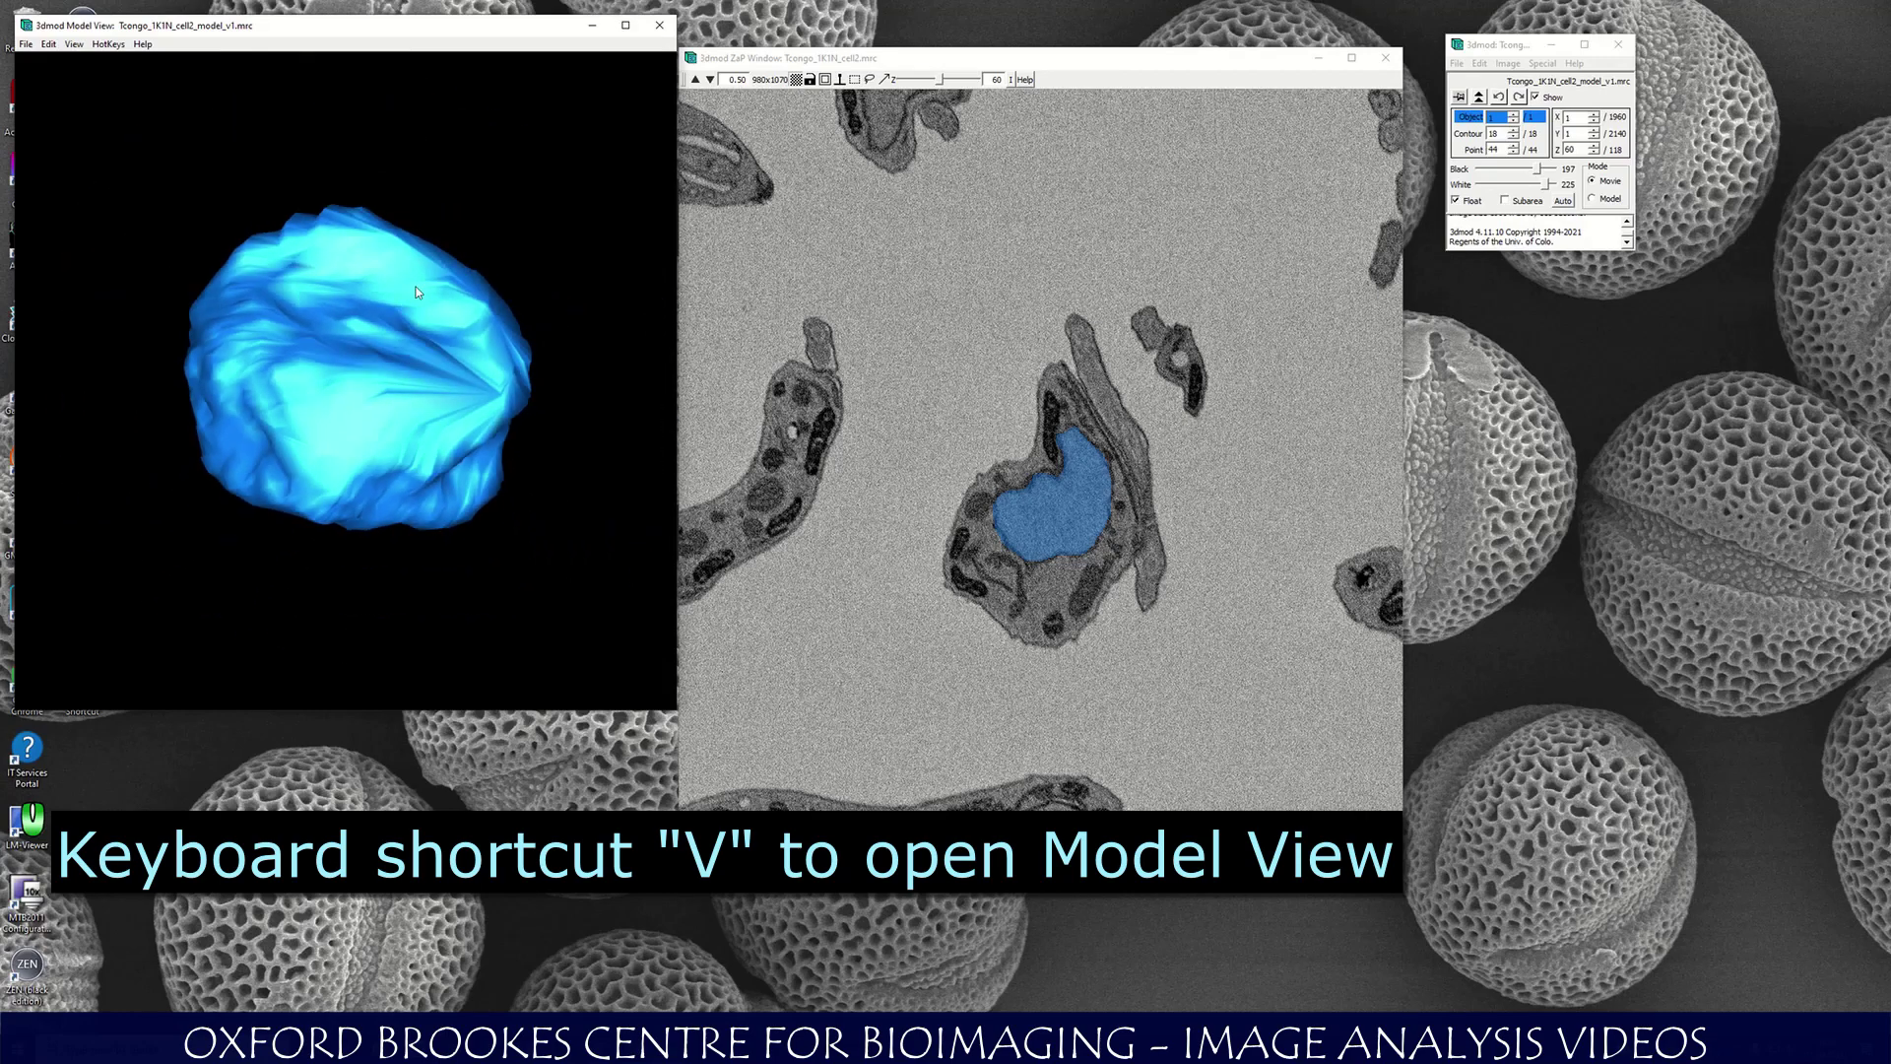
{"action": "middle_click_drag", "start_coordinate": [548, 317], "coordinate": [355, 254]}
Create a new model object named Flagellum and close its properties.
{"action": "left_click", "coordinate": [1480, 64]}
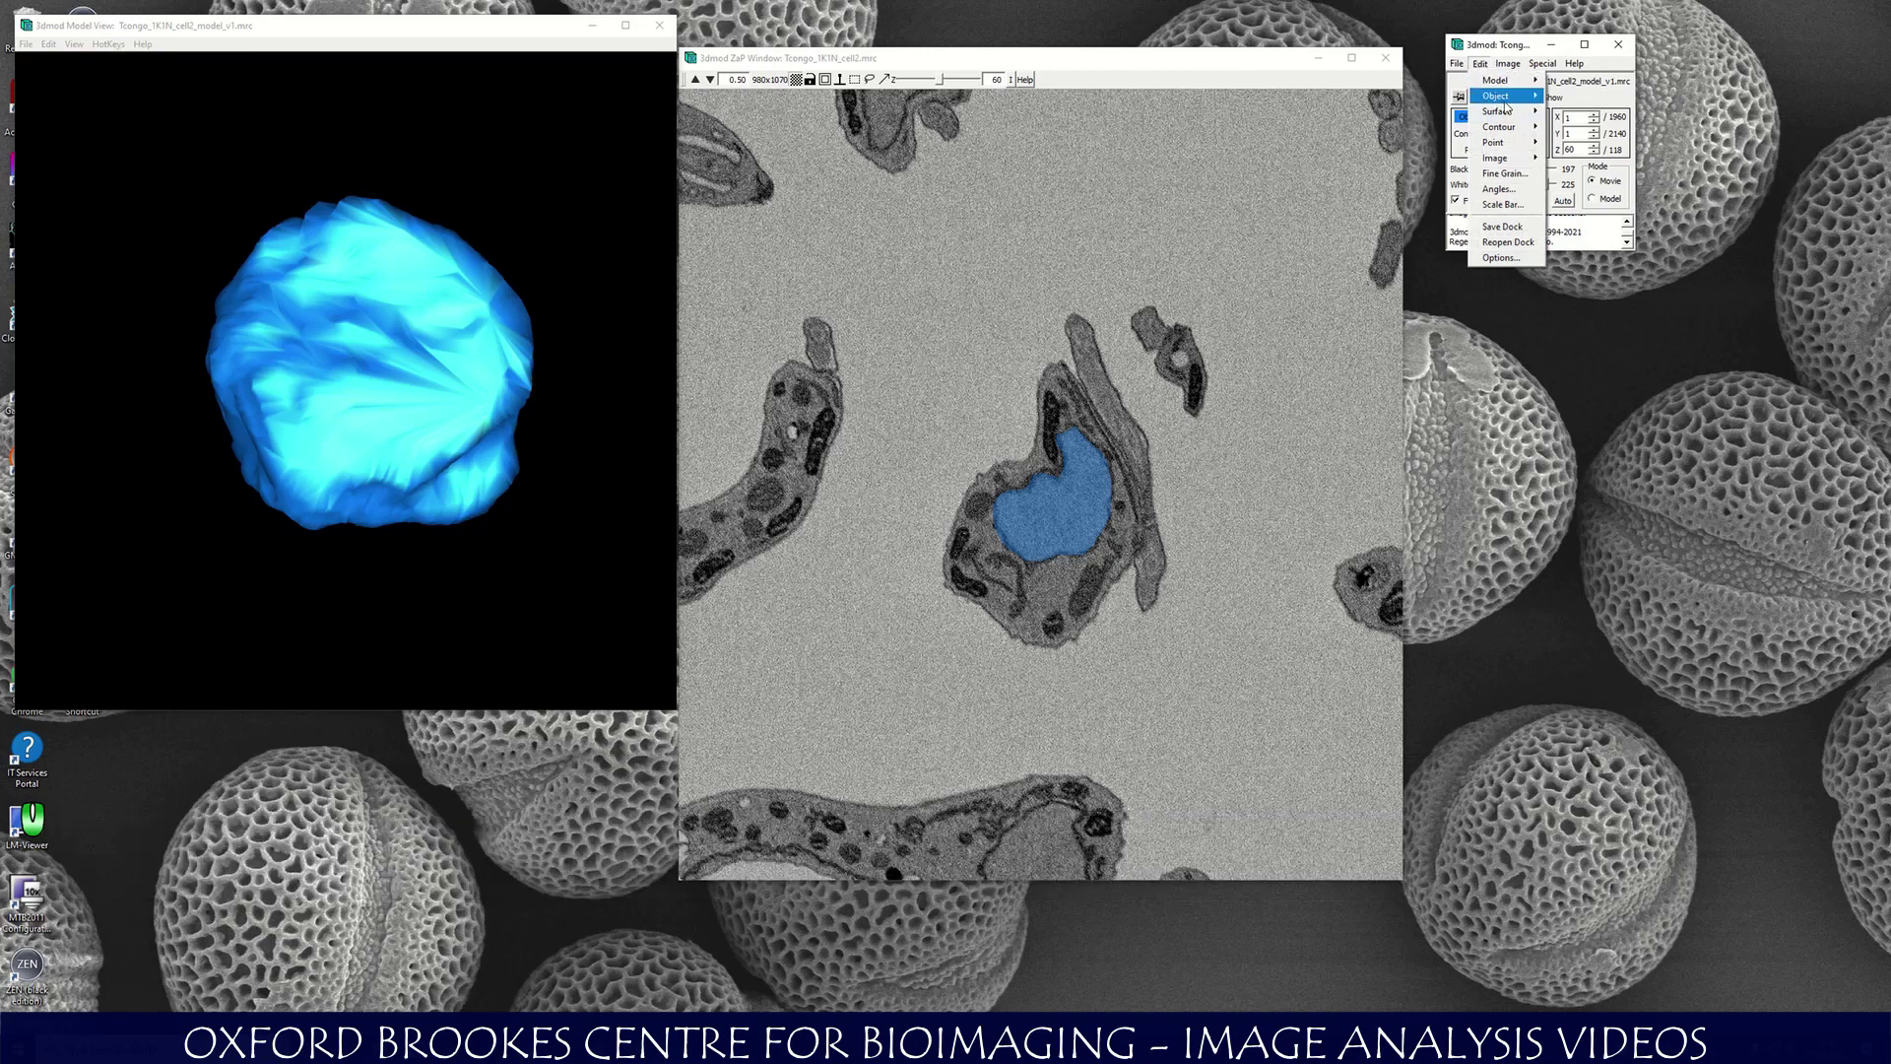
{"action": "mouse_move", "coordinate": [1507, 96]}
{"action": "left_click", "coordinate": [1596, 101]}
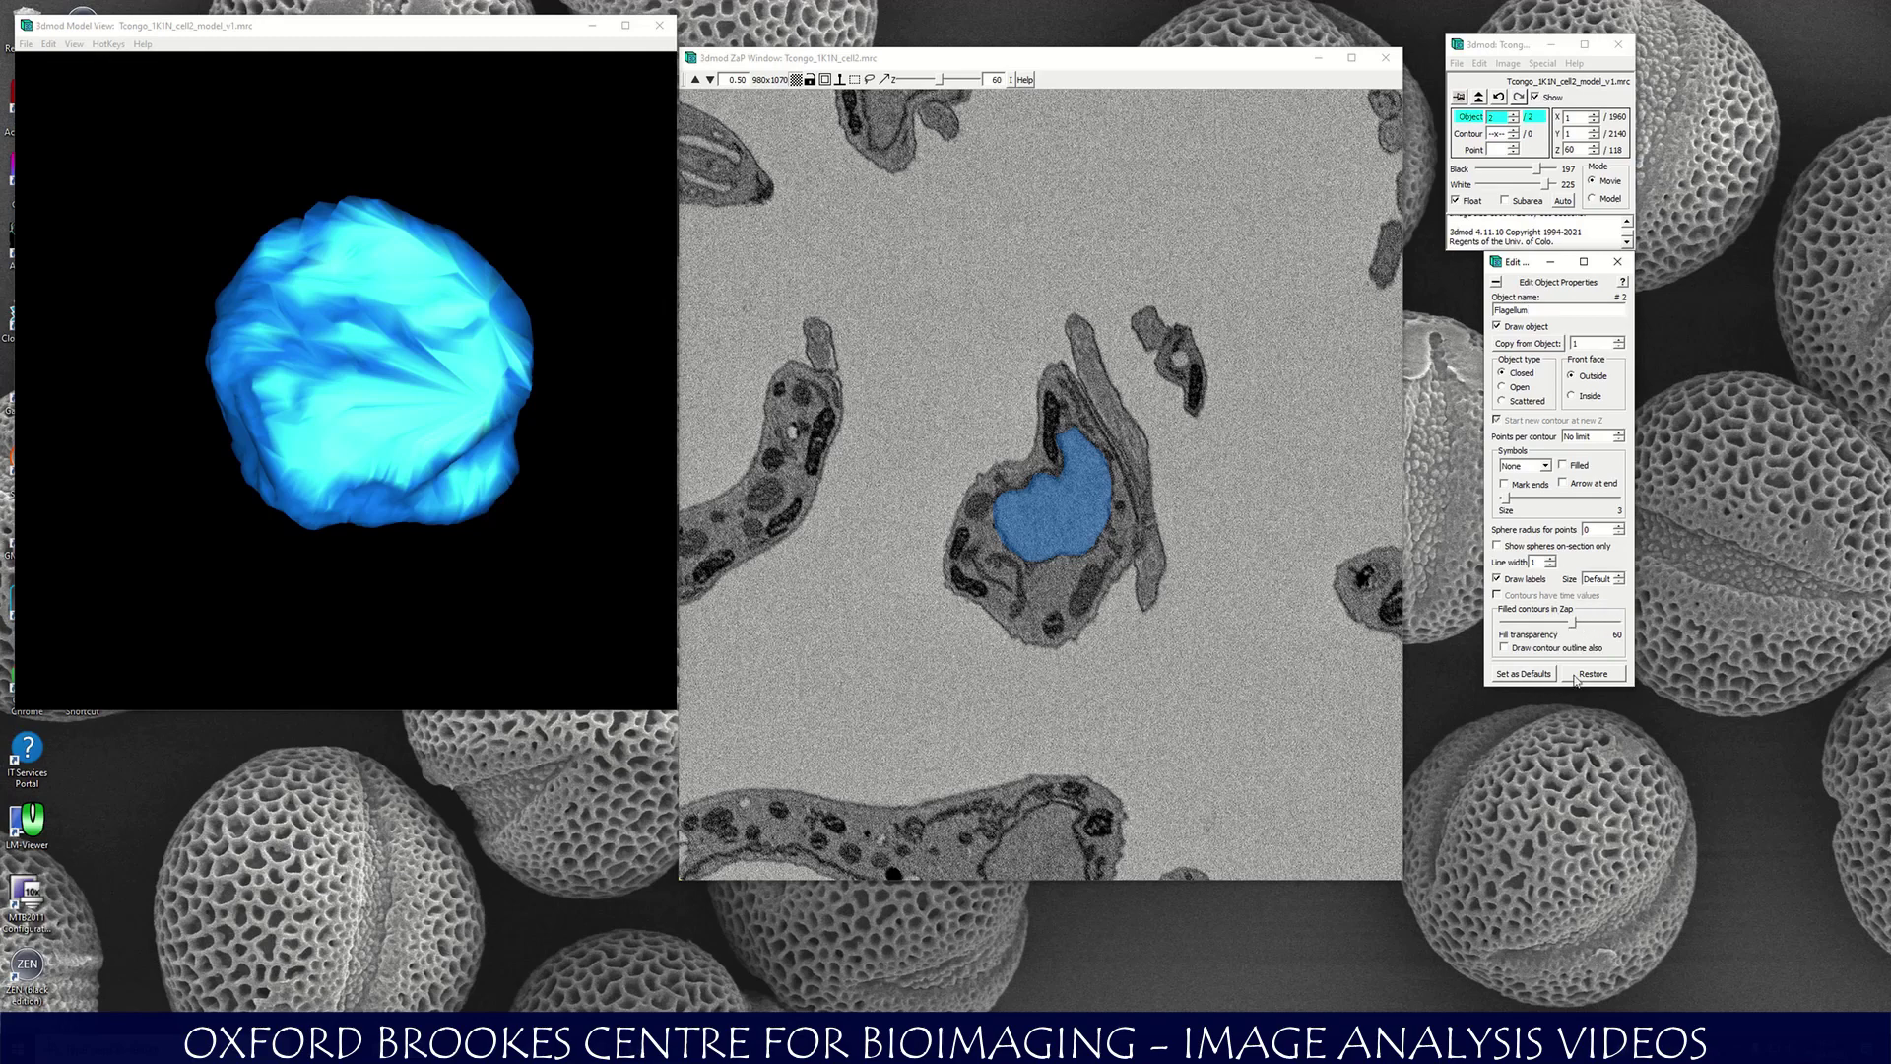
{"action": "left_click", "coordinate": [1618, 264]}
Open the model view's object editing window and place it beside the image window, below the main 3dmod window.
{"action": "left_click", "coordinate": [49, 45]}
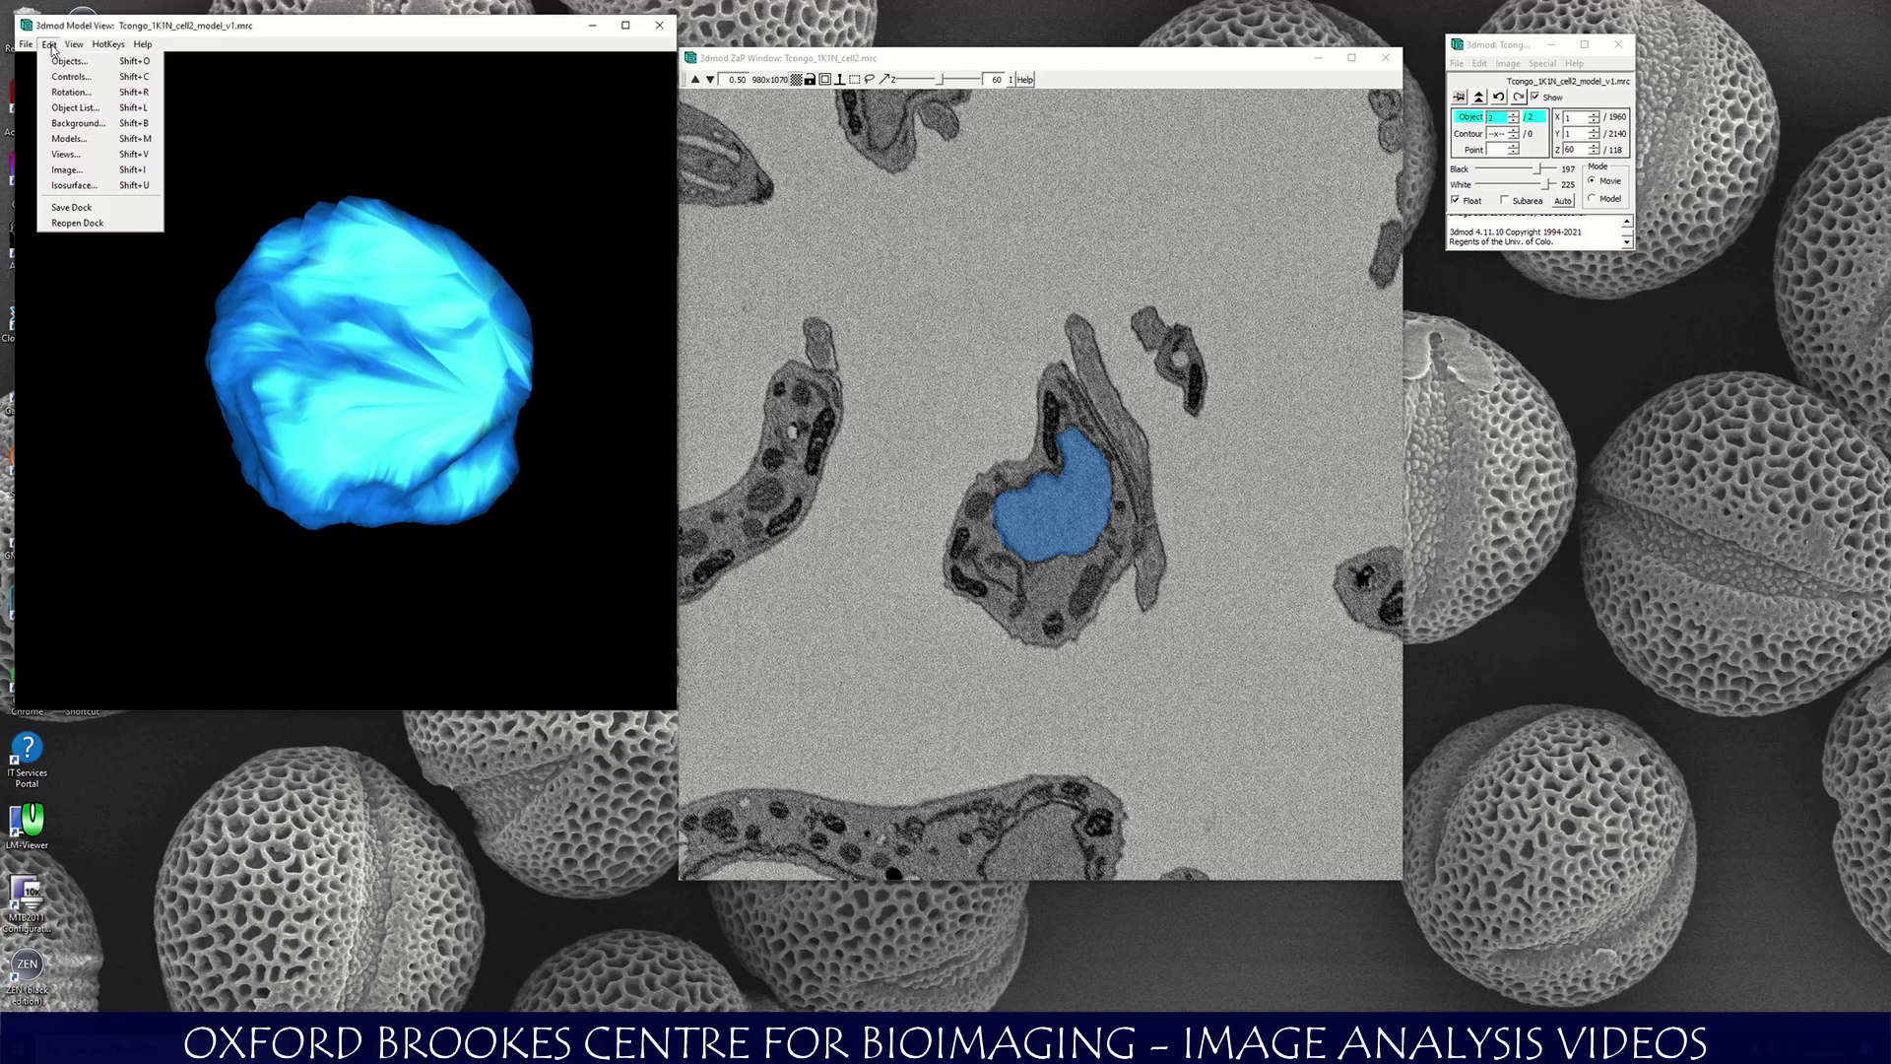
{"action": "left_click", "coordinate": [71, 61]}
{"action": "left_click_drag", "start_coordinate": [728, 18], "coordinate": [1527, 295]}
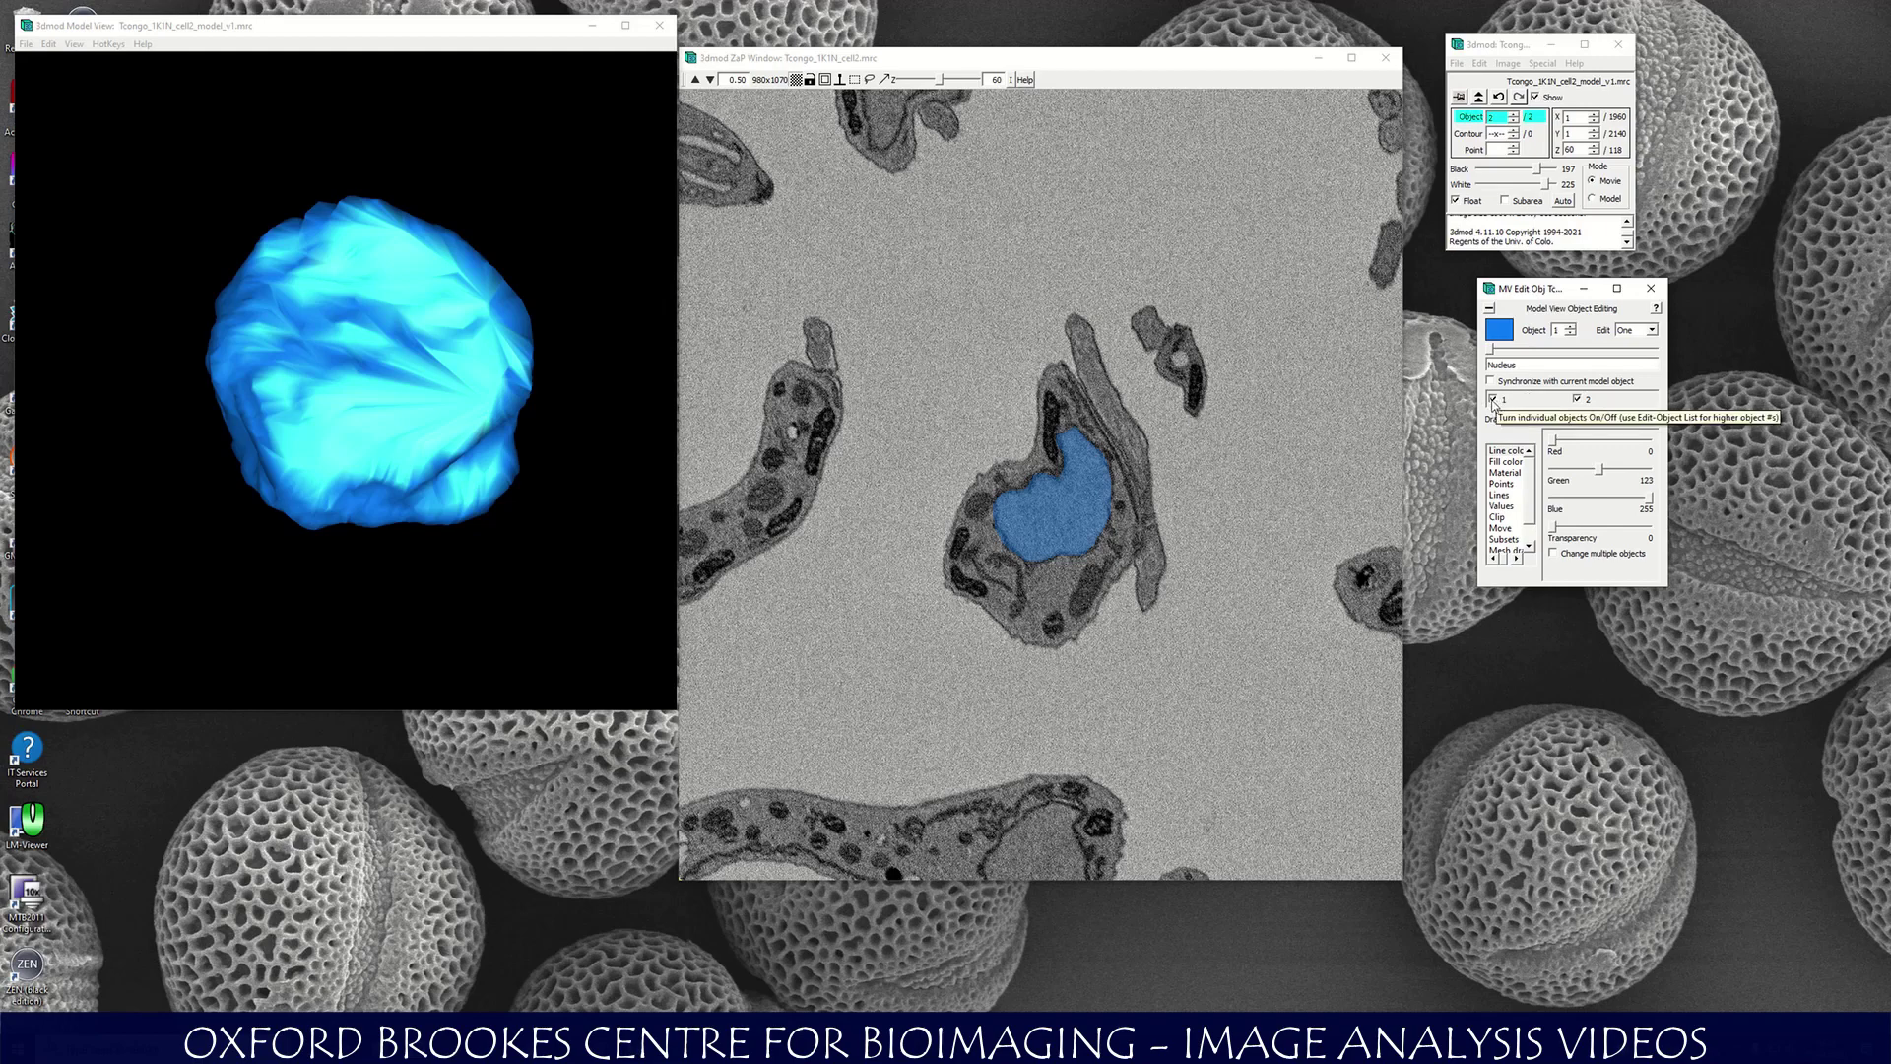
Toggle the nucleus off and back on in the model view, and select the Flagellum object for editing.
{"action": "left_click", "coordinate": [1494, 399]}
{"action": "left_click", "coordinate": [1494, 398]}
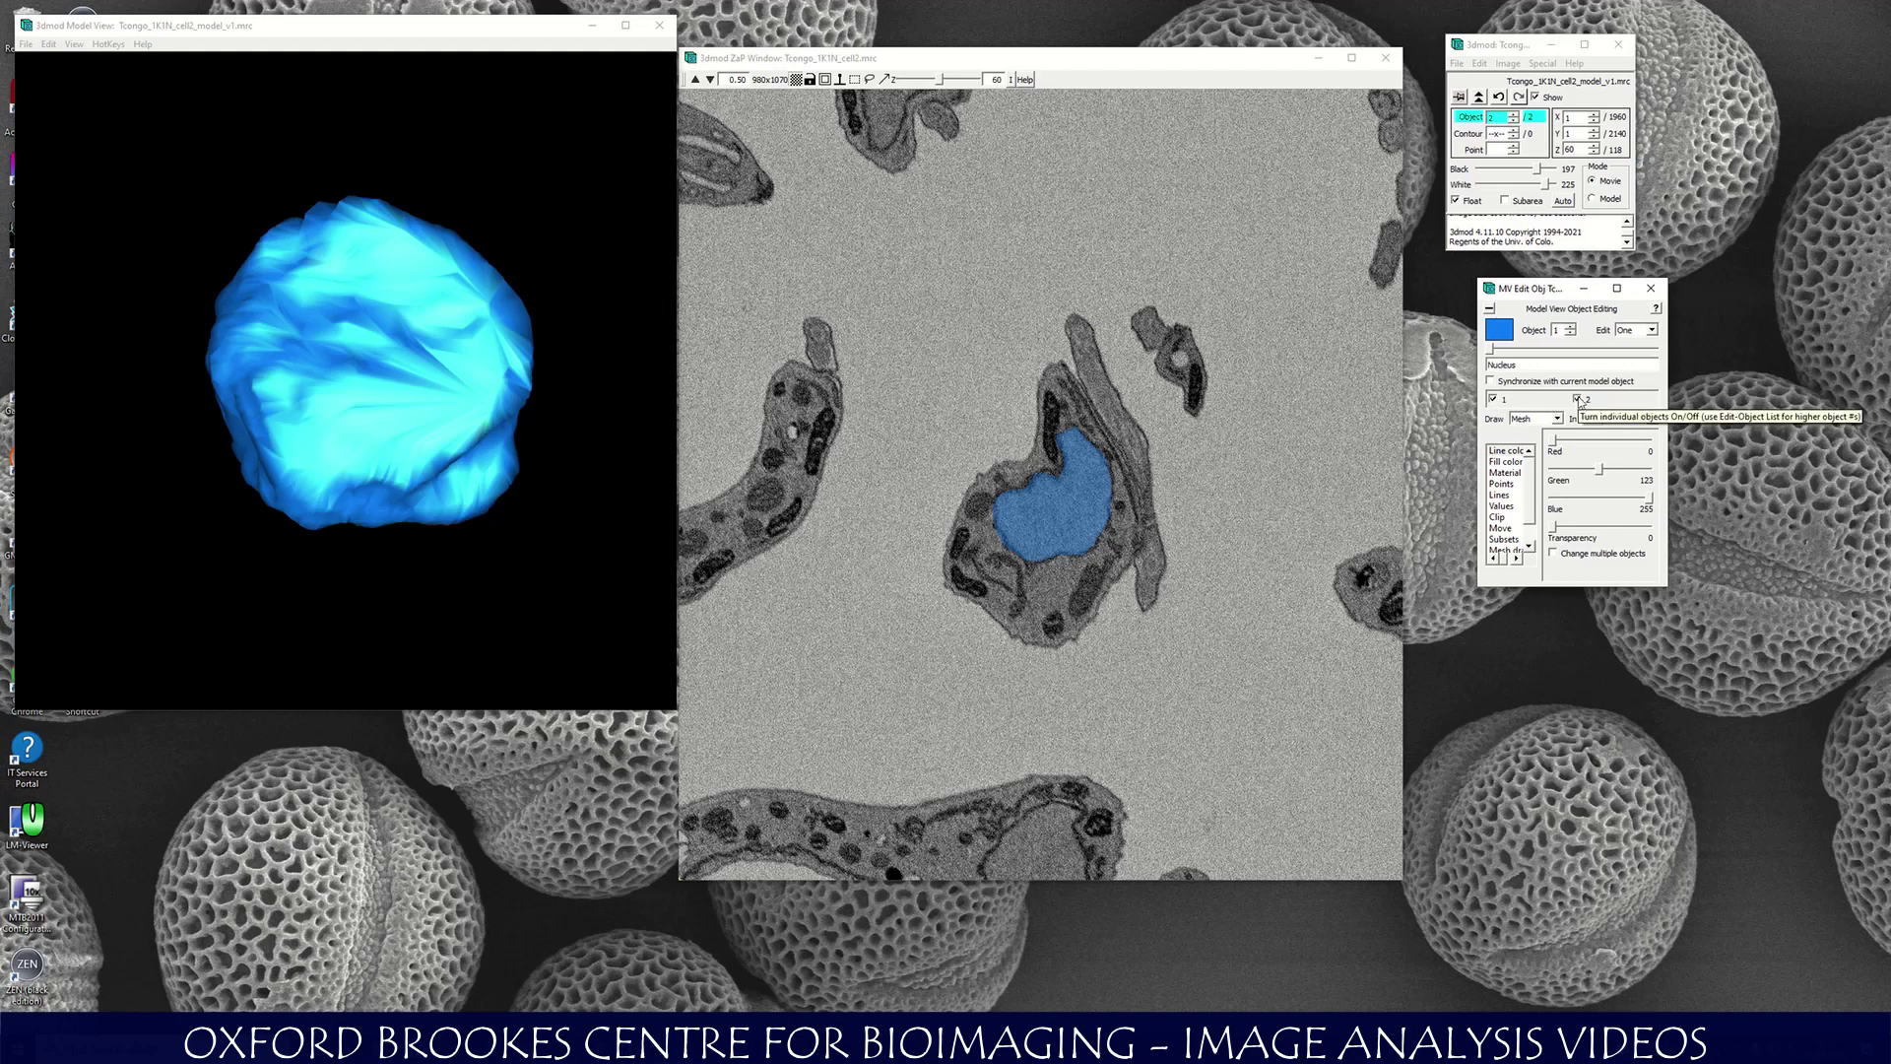
{"action": "left_click", "coordinate": [1570, 326]}
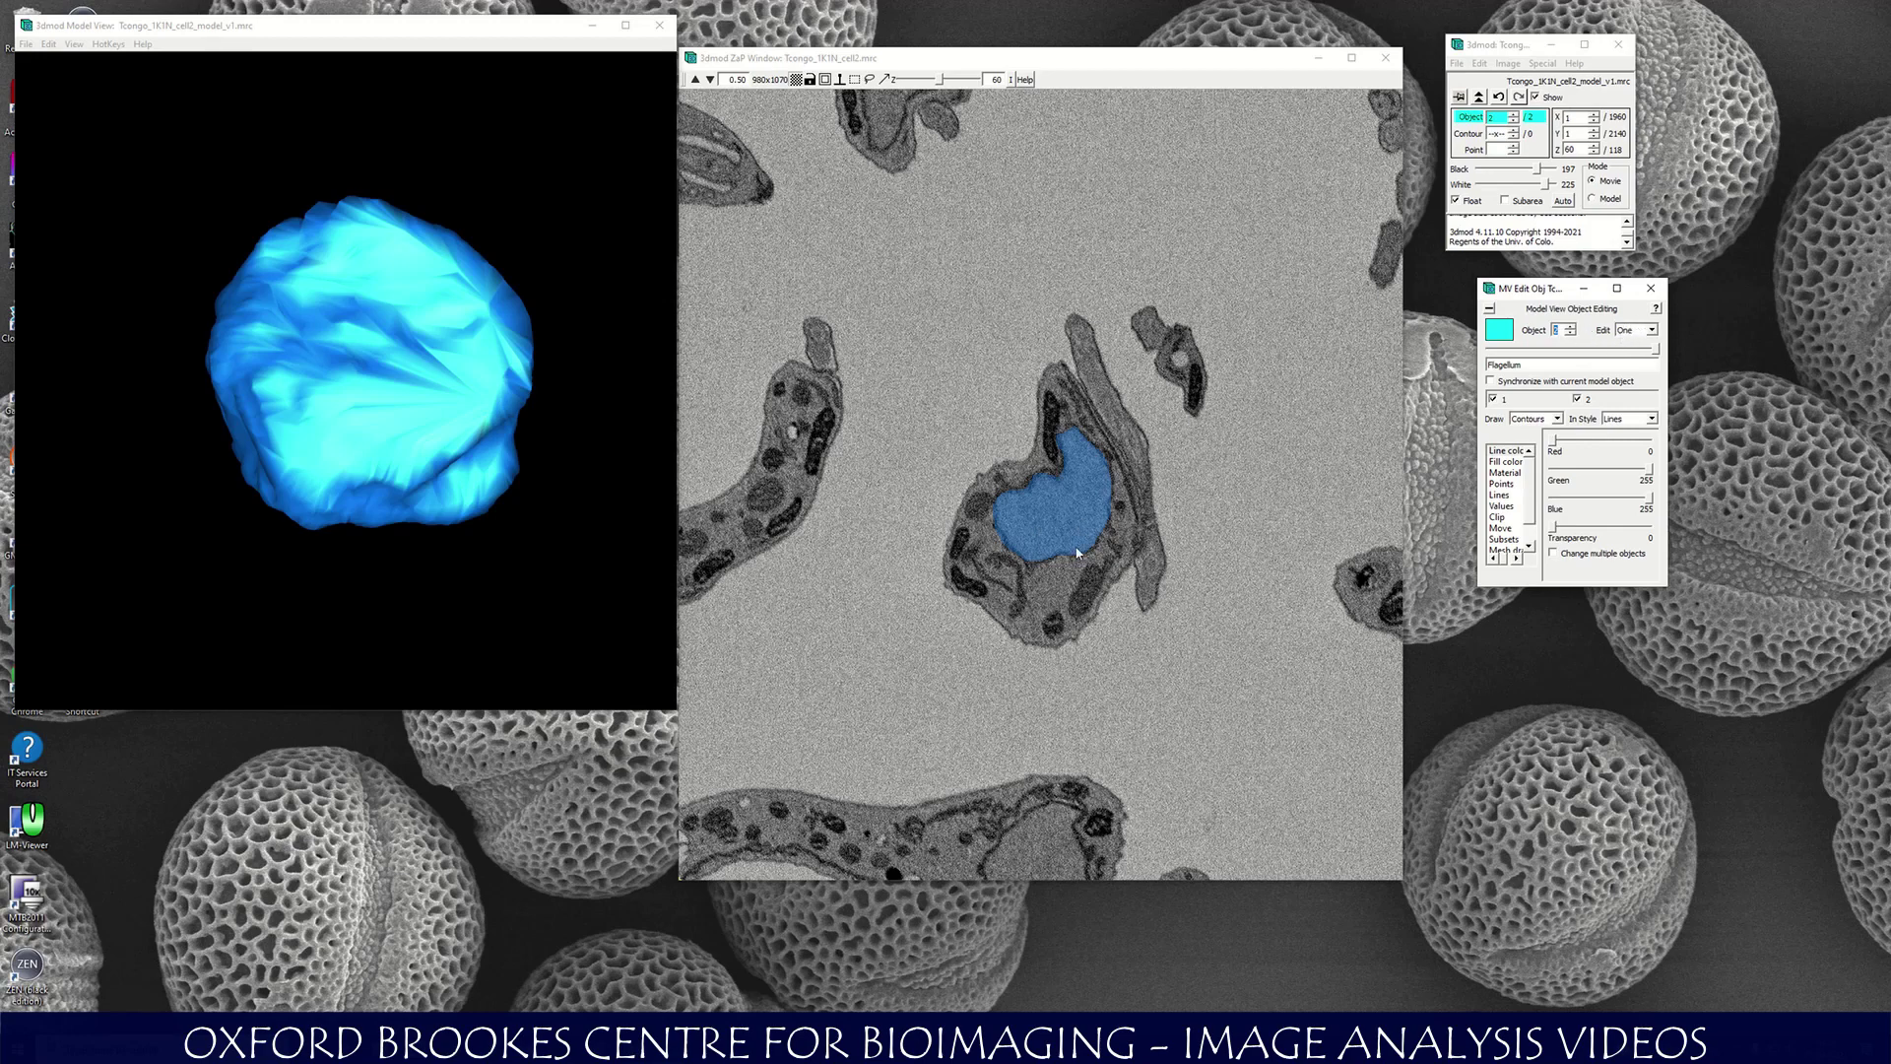
Go to slice 11, open the Drawing Tools and the Interpolator, and place both windows beside and below the object editing window.
{"action": "mouse_move", "coordinate": [927, 79]}
{"action": "left_mouse_down"}
{"action": "mouse_move", "coordinate": [978, 86]}
{"action": "mouse_move", "coordinate": [909, 105]}
{"action": "left_mouse_up"}
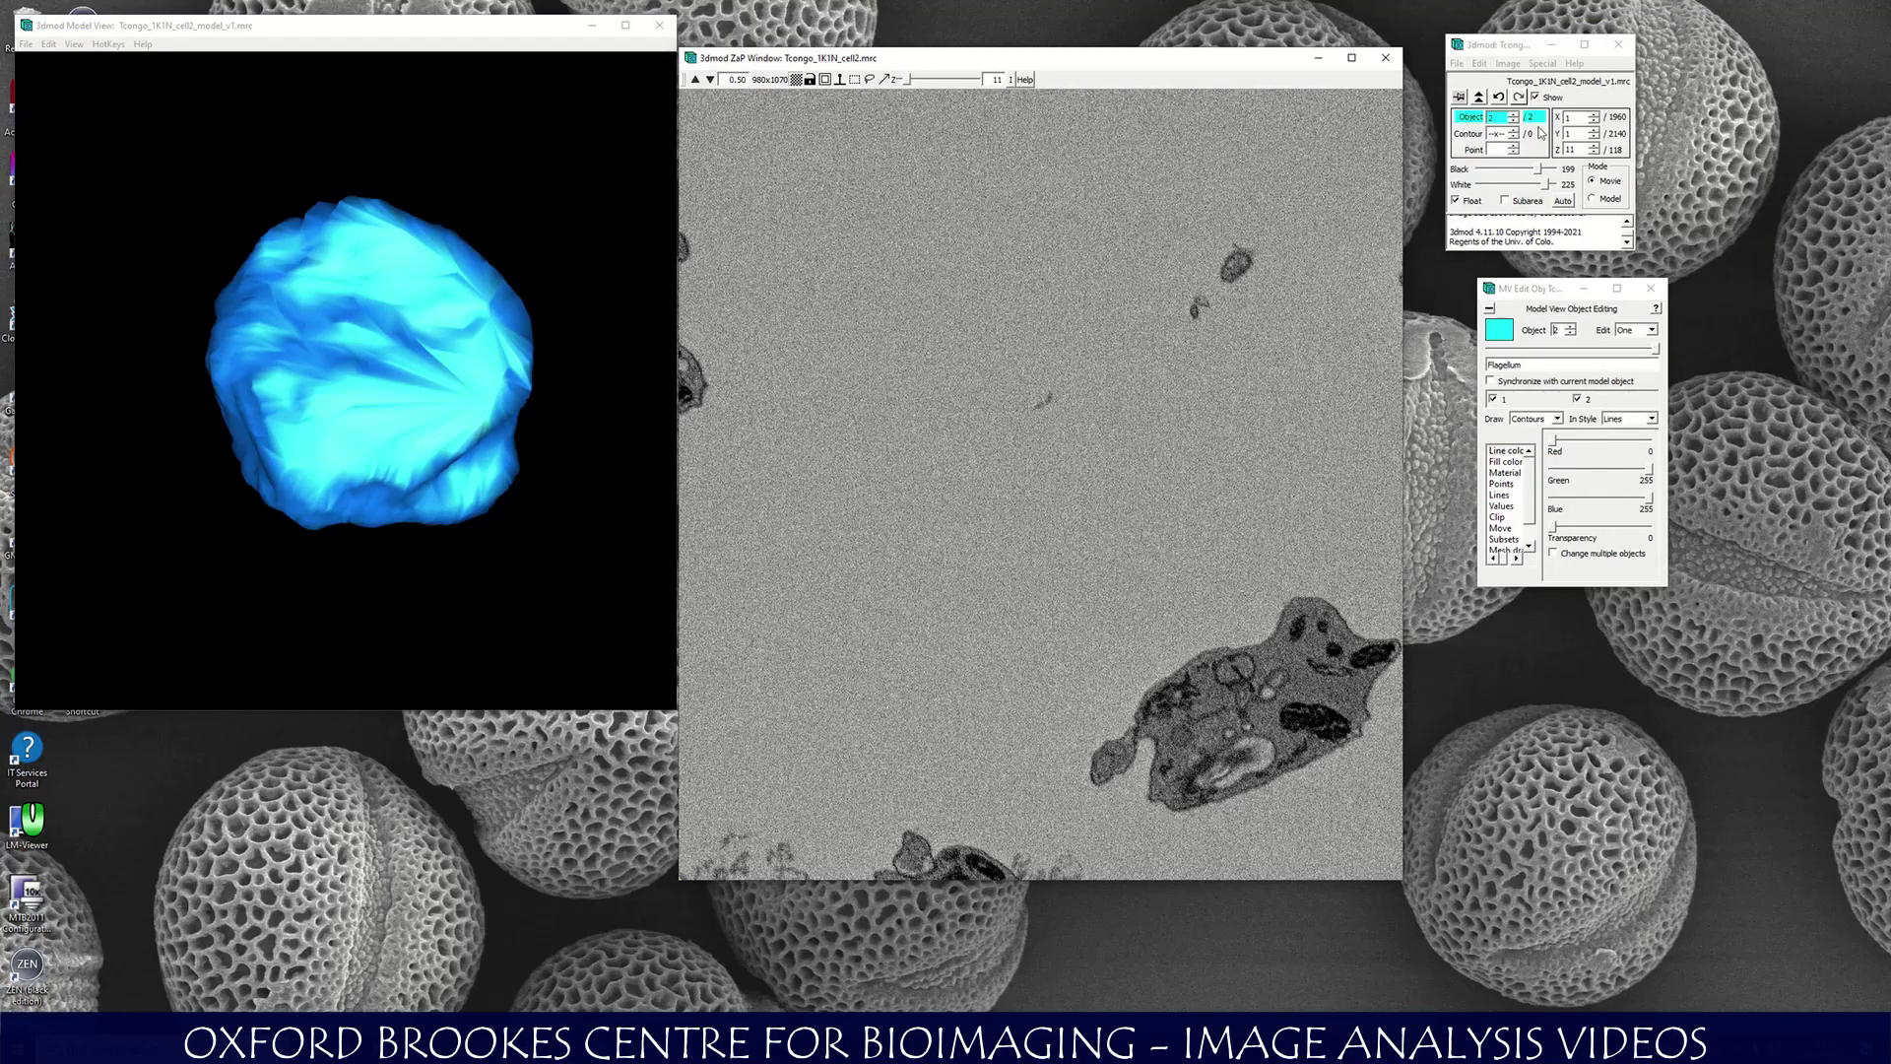
{"action": "left_click", "coordinate": [1542, 63]}
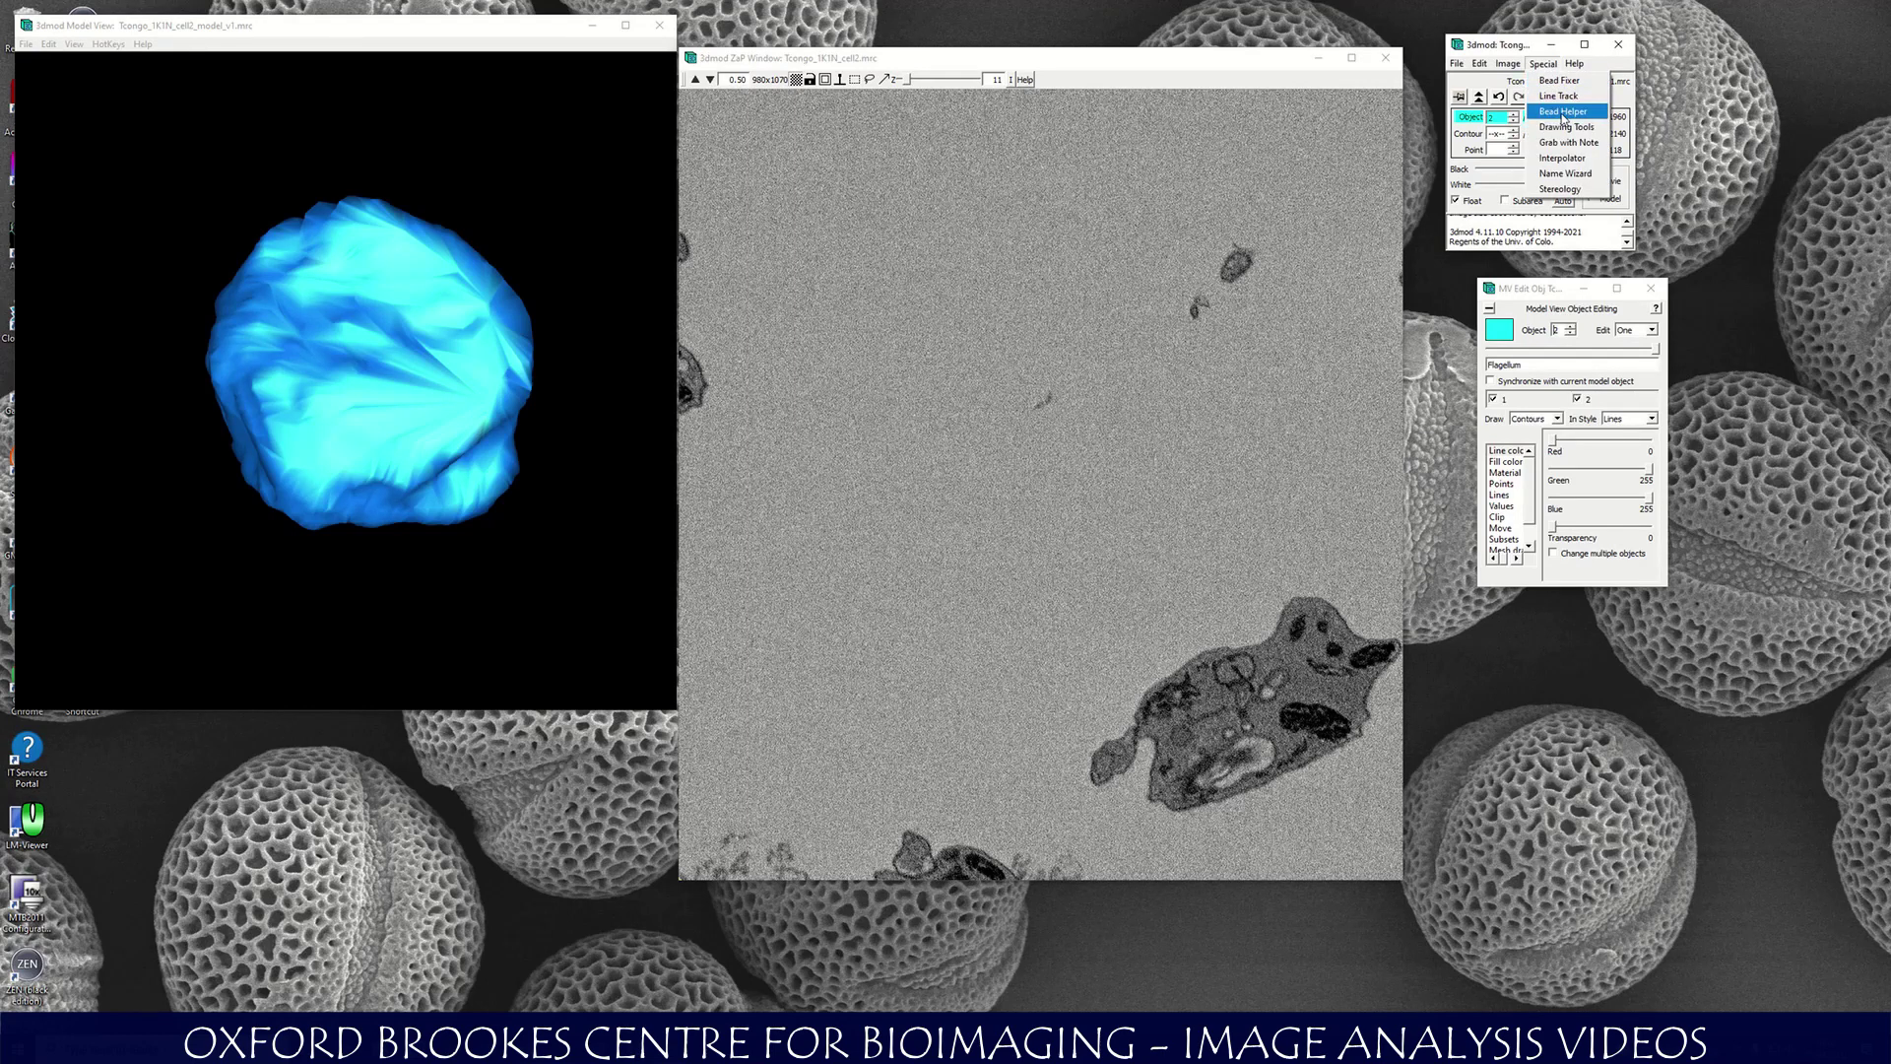
{"action": "left_click", "coordinate": [1570, 128]}
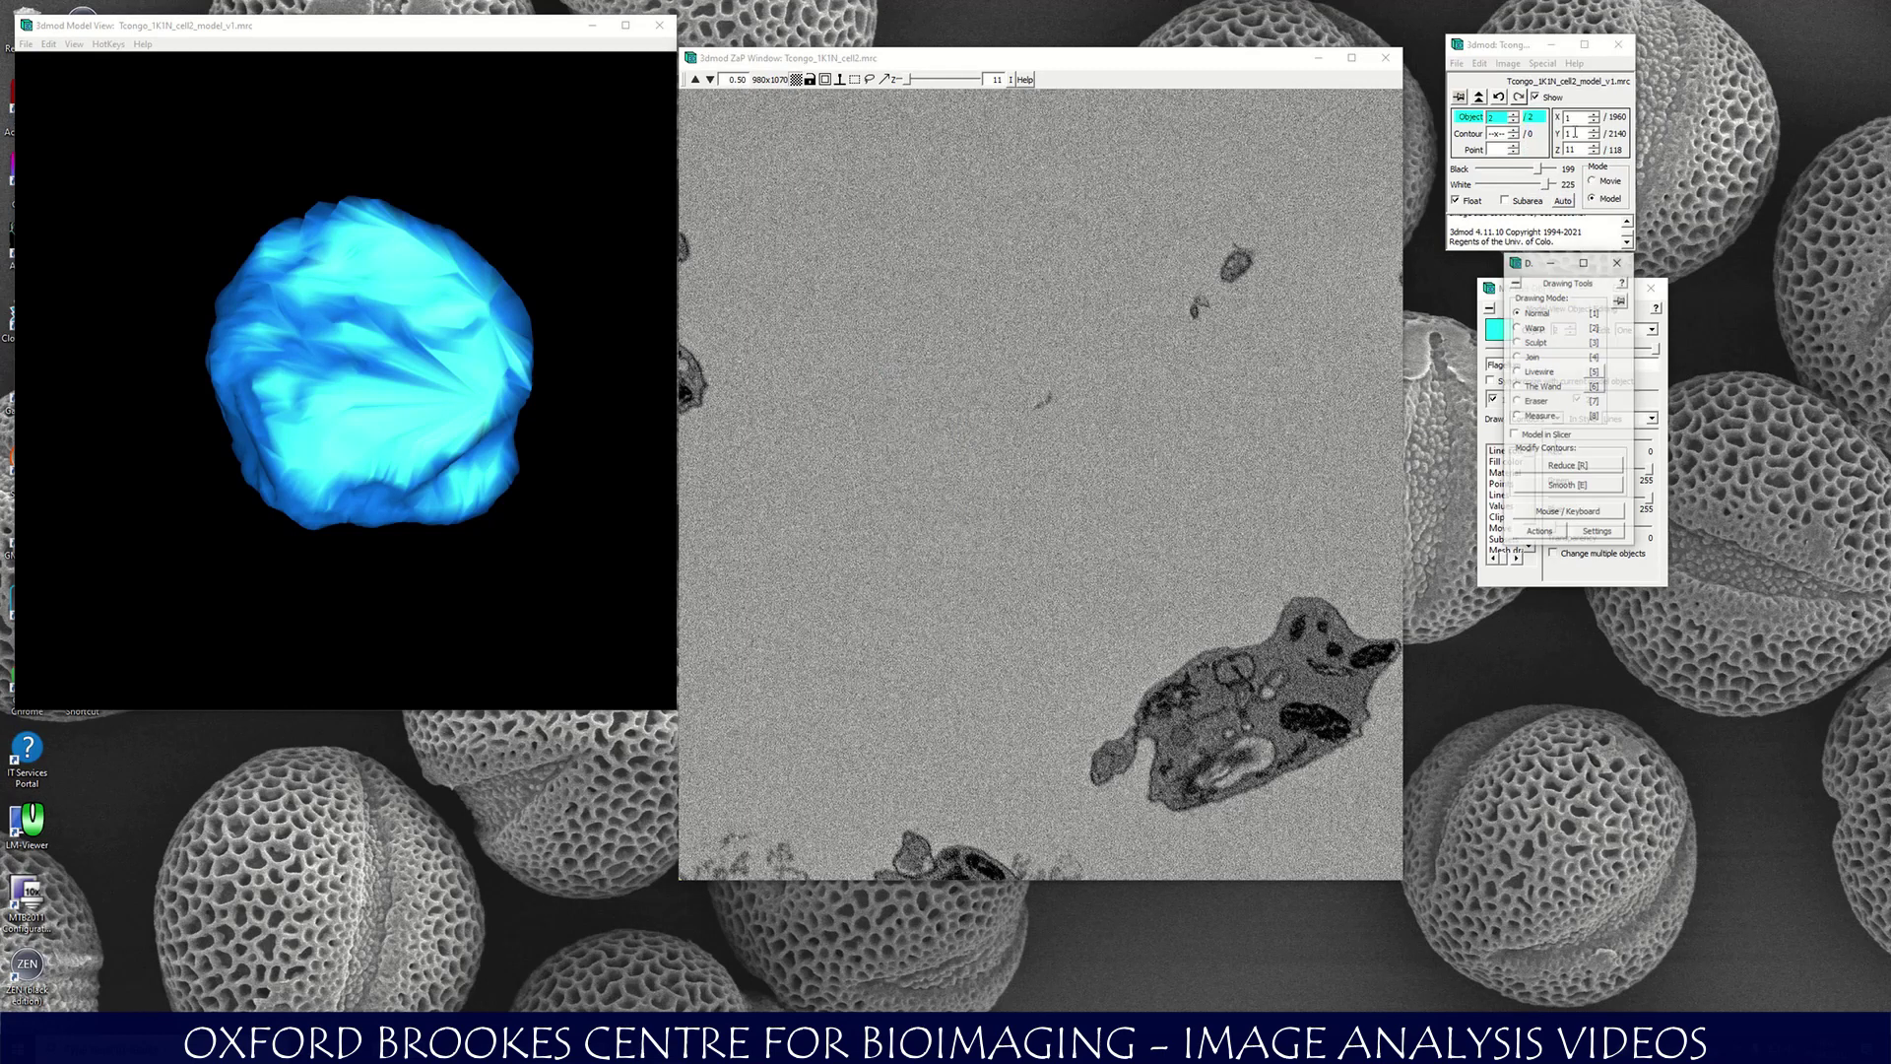
{"action": "left_click_drag", "start_coordinate": [1523, 270], "coordinate": [1703, 295]}
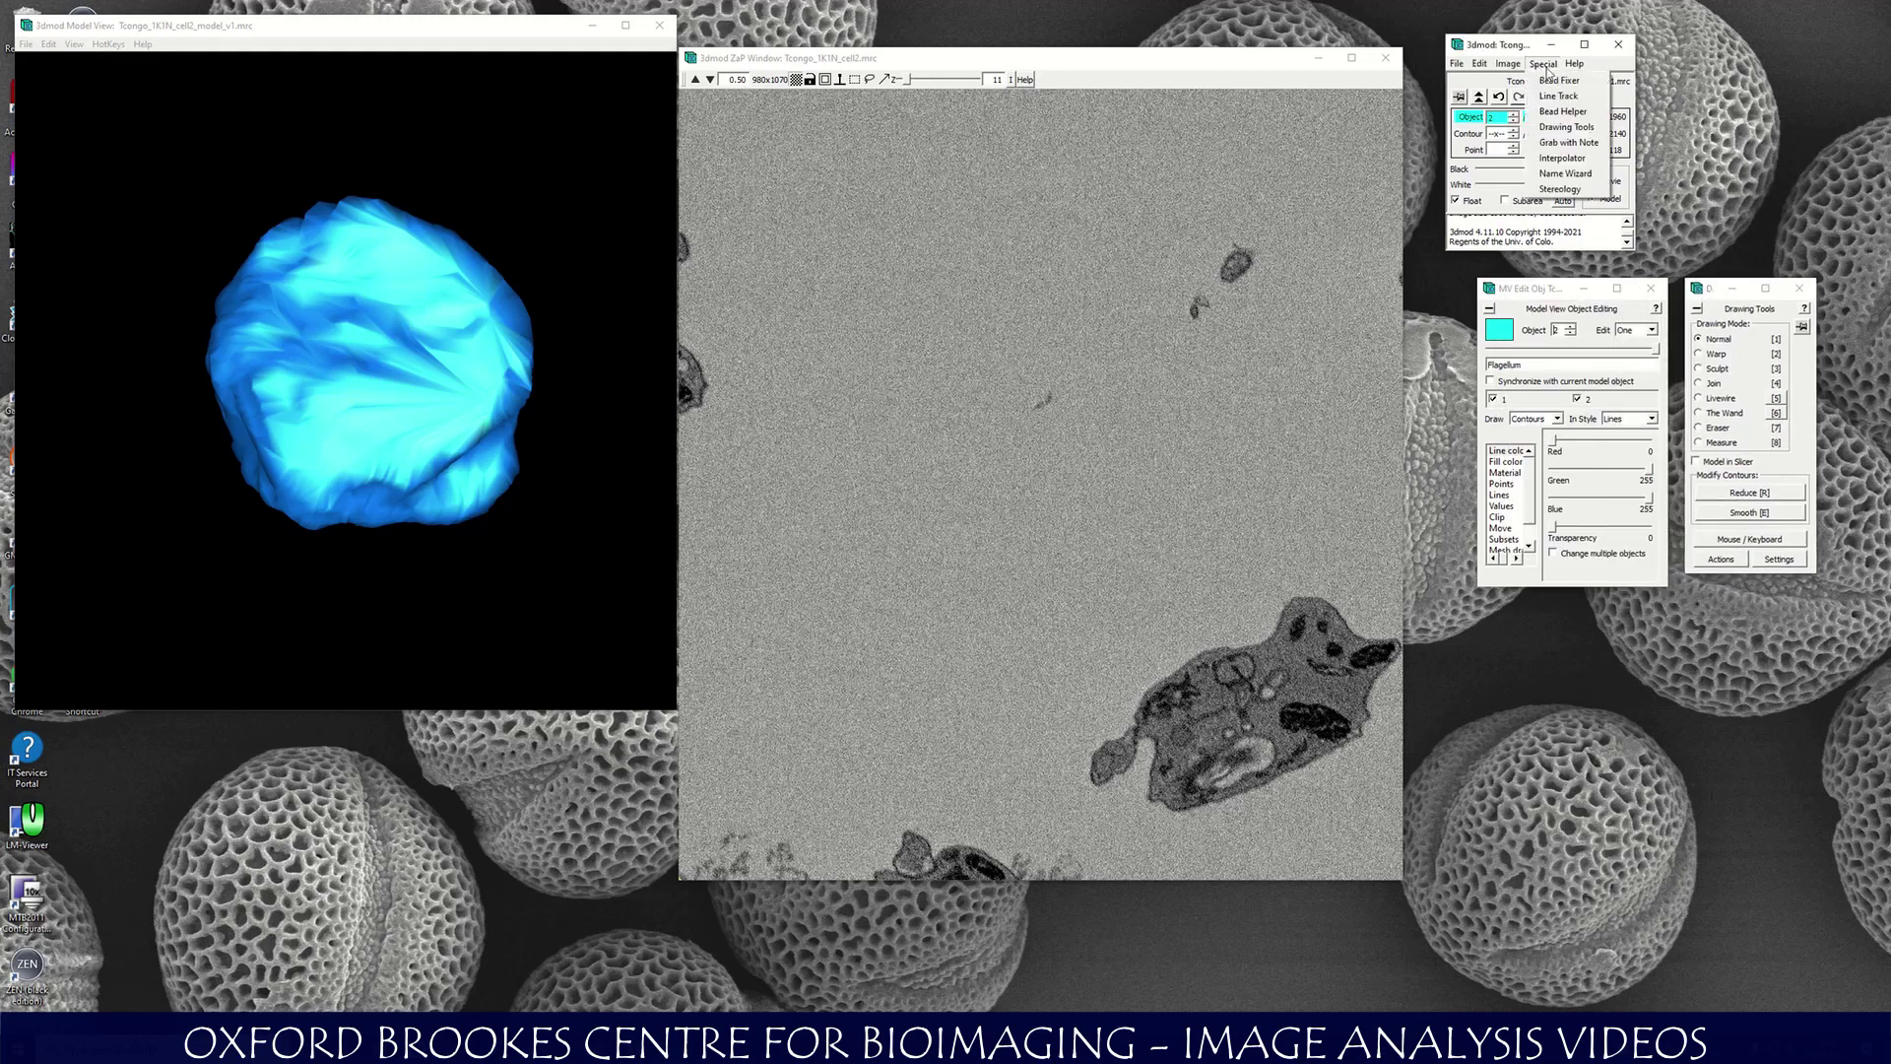
{"action": "left_click", "coordinate": [1562, 157]}
{"action": "left_click_drag", "start_coordinate": [1517, 264], "coordinate": [1689, 606]}
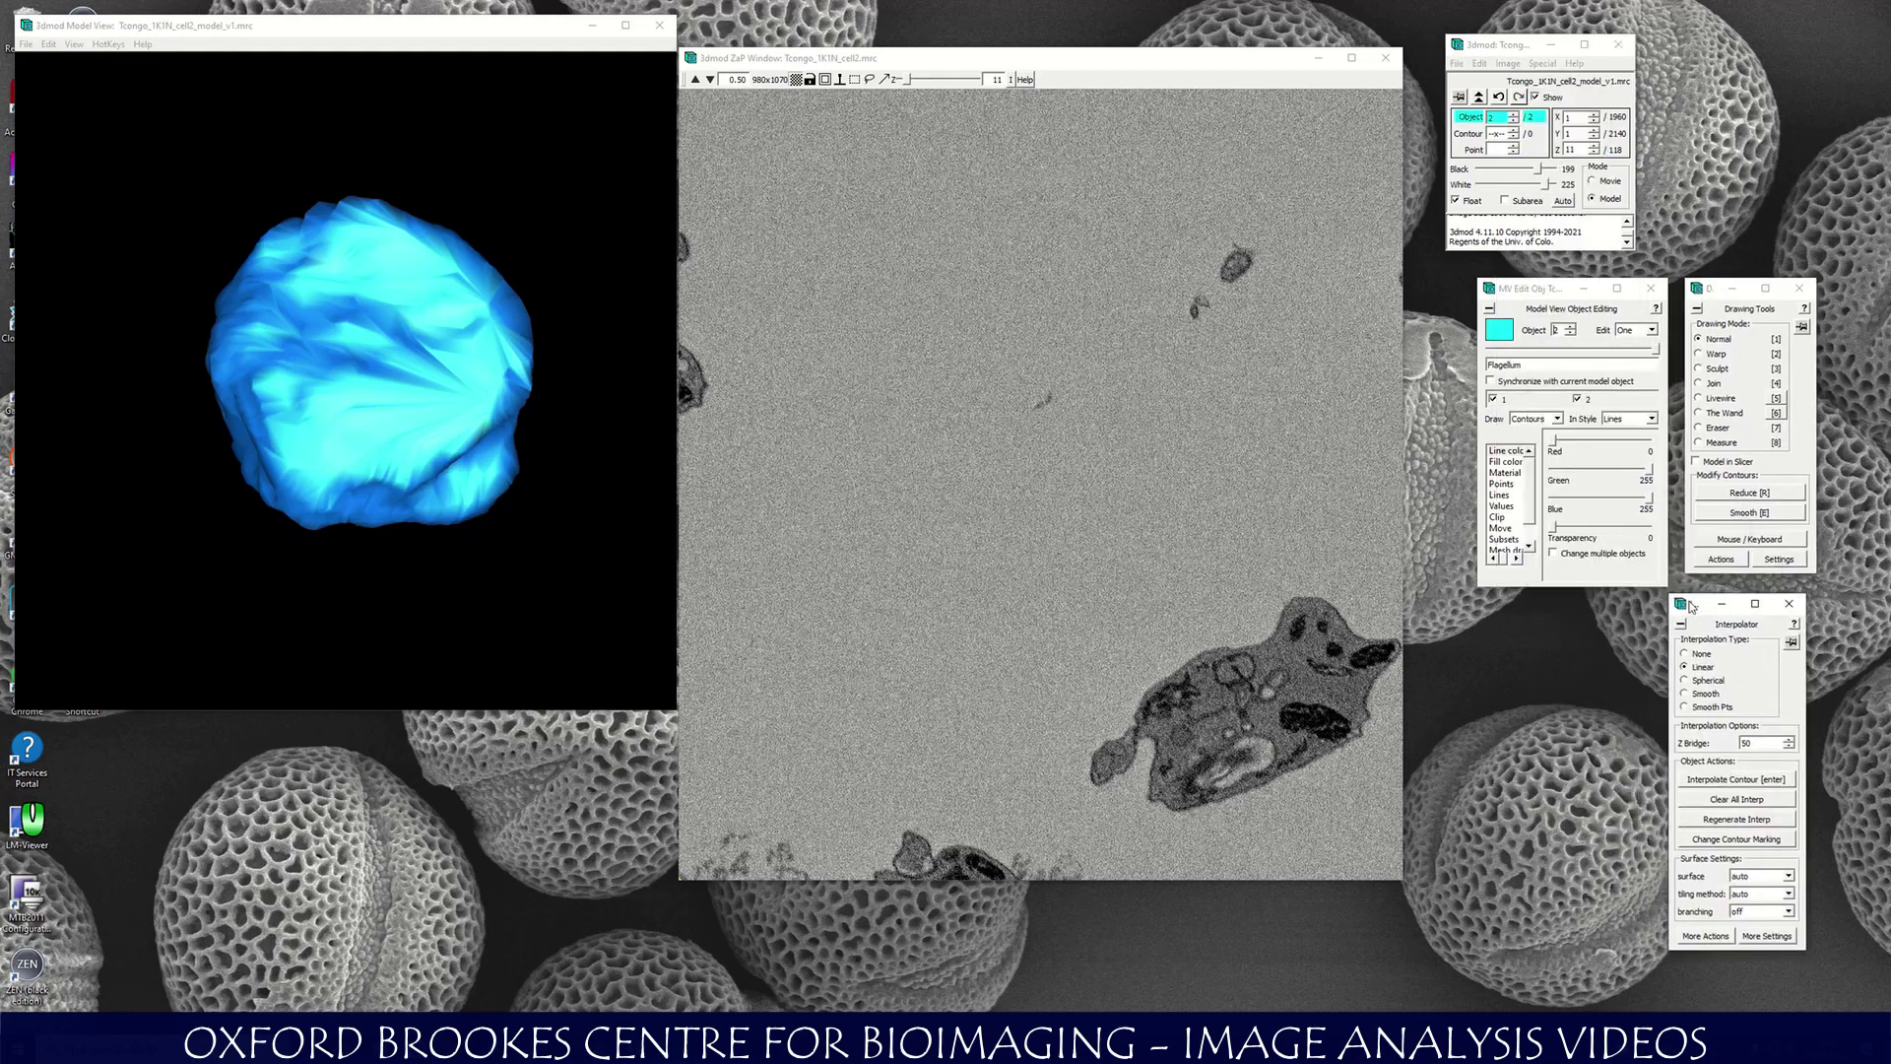
Set the drawing mode to Sculpt and outline the flagellum cross-section on slice 11, with the image at 0.75 zoom.
{"action": "left_click", "coordinate": [1715, 370]}
{"action": "left_click", "coordinate": [694, 79]}
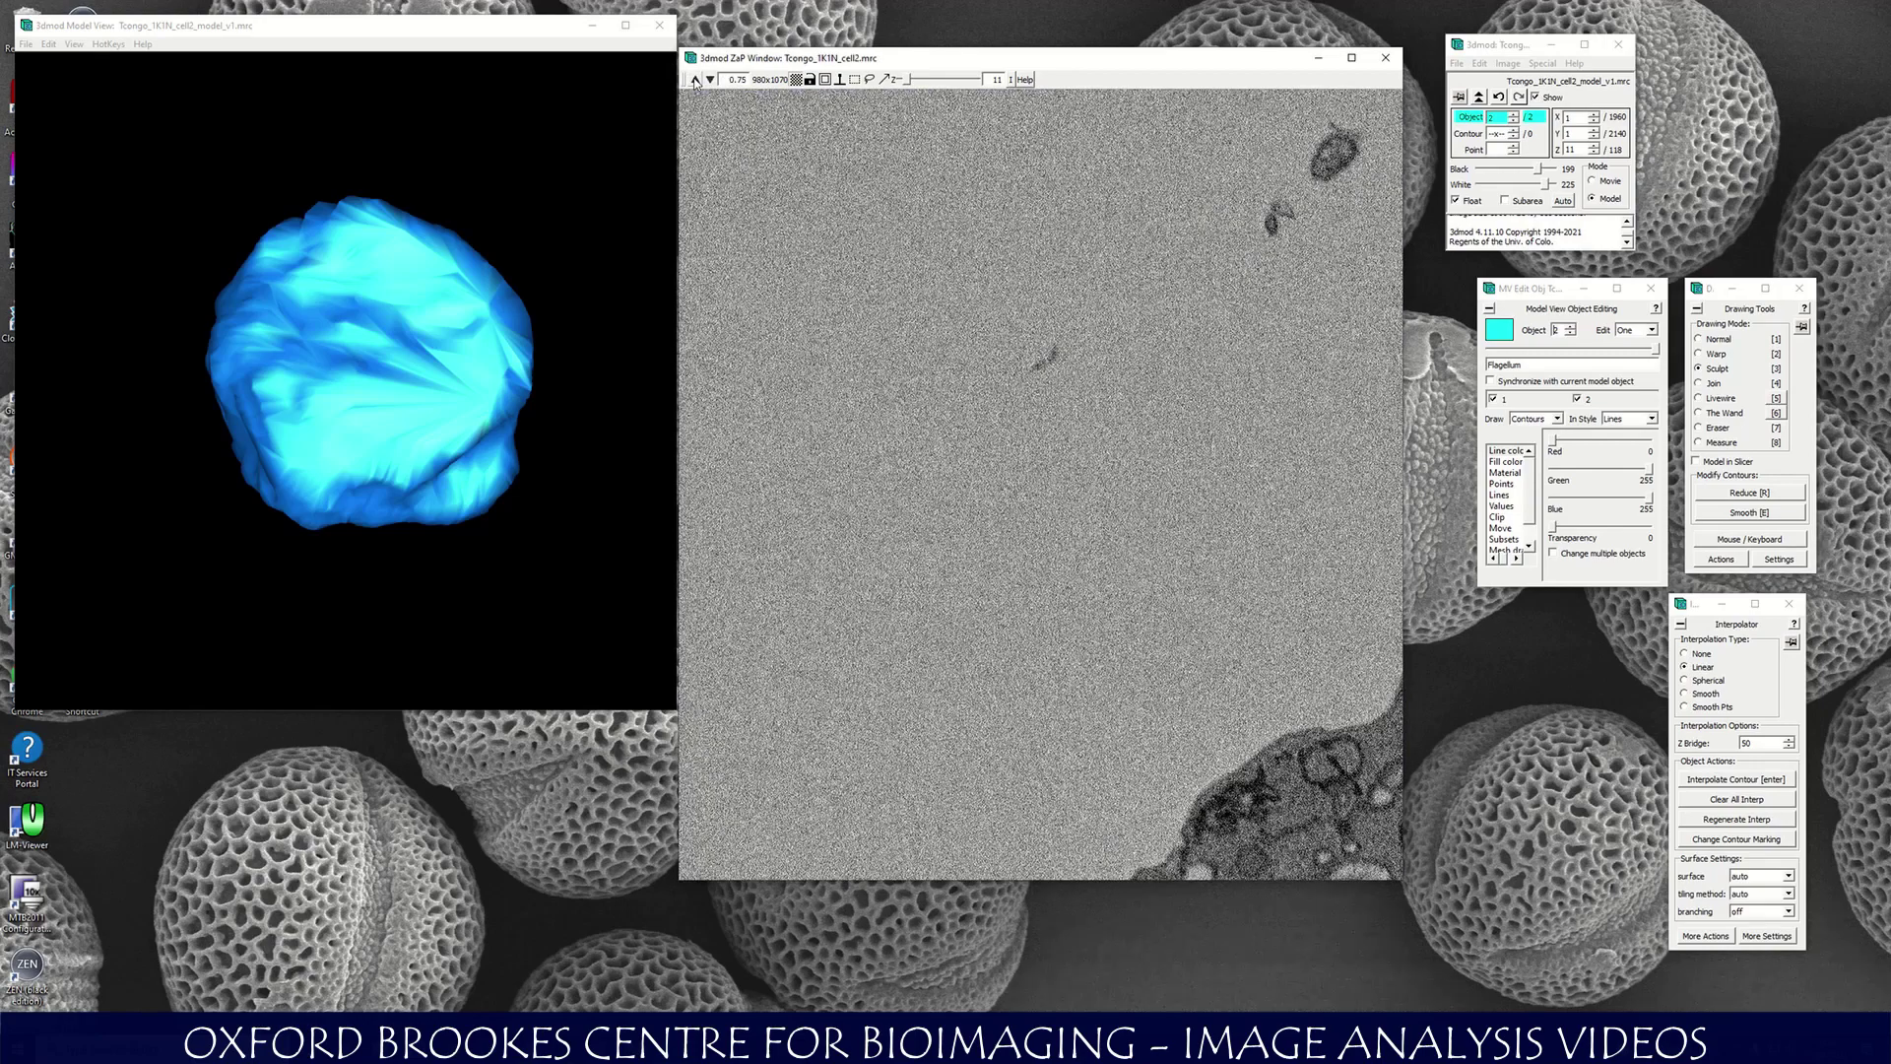
{"action": "mouse_move", "coordinate": [1182, 262]}
{"action": "left_mouse_down"}
{"action": "mouse_move", "coordinate": [1192, 275]}
{"action": "mouse_move", "coordinate": [1068, 372]}
{"action": "left_mouse_up"}
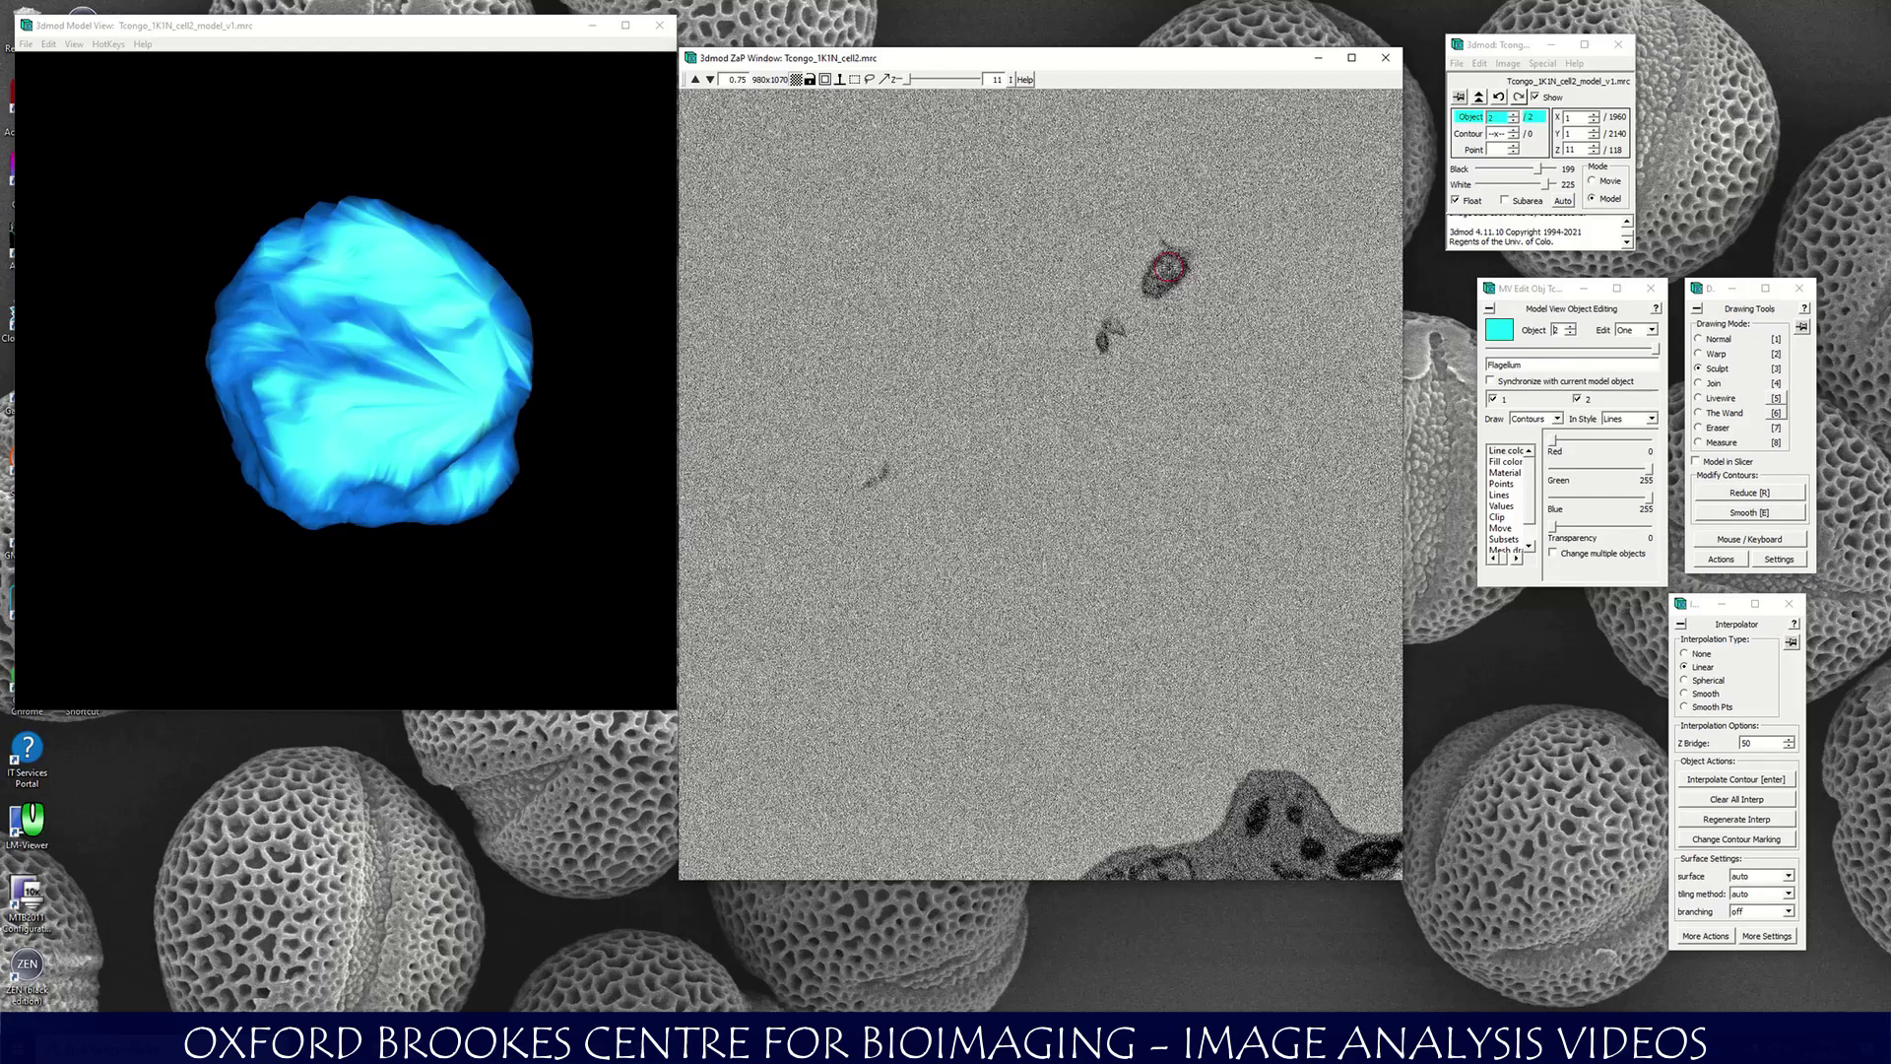
{"action": "middle_click", "coordinate": [1168, 266]}
{"action": "middle_click_drag", "start_coordinate": [1169, 266], "coordinate": [1155, 286]}
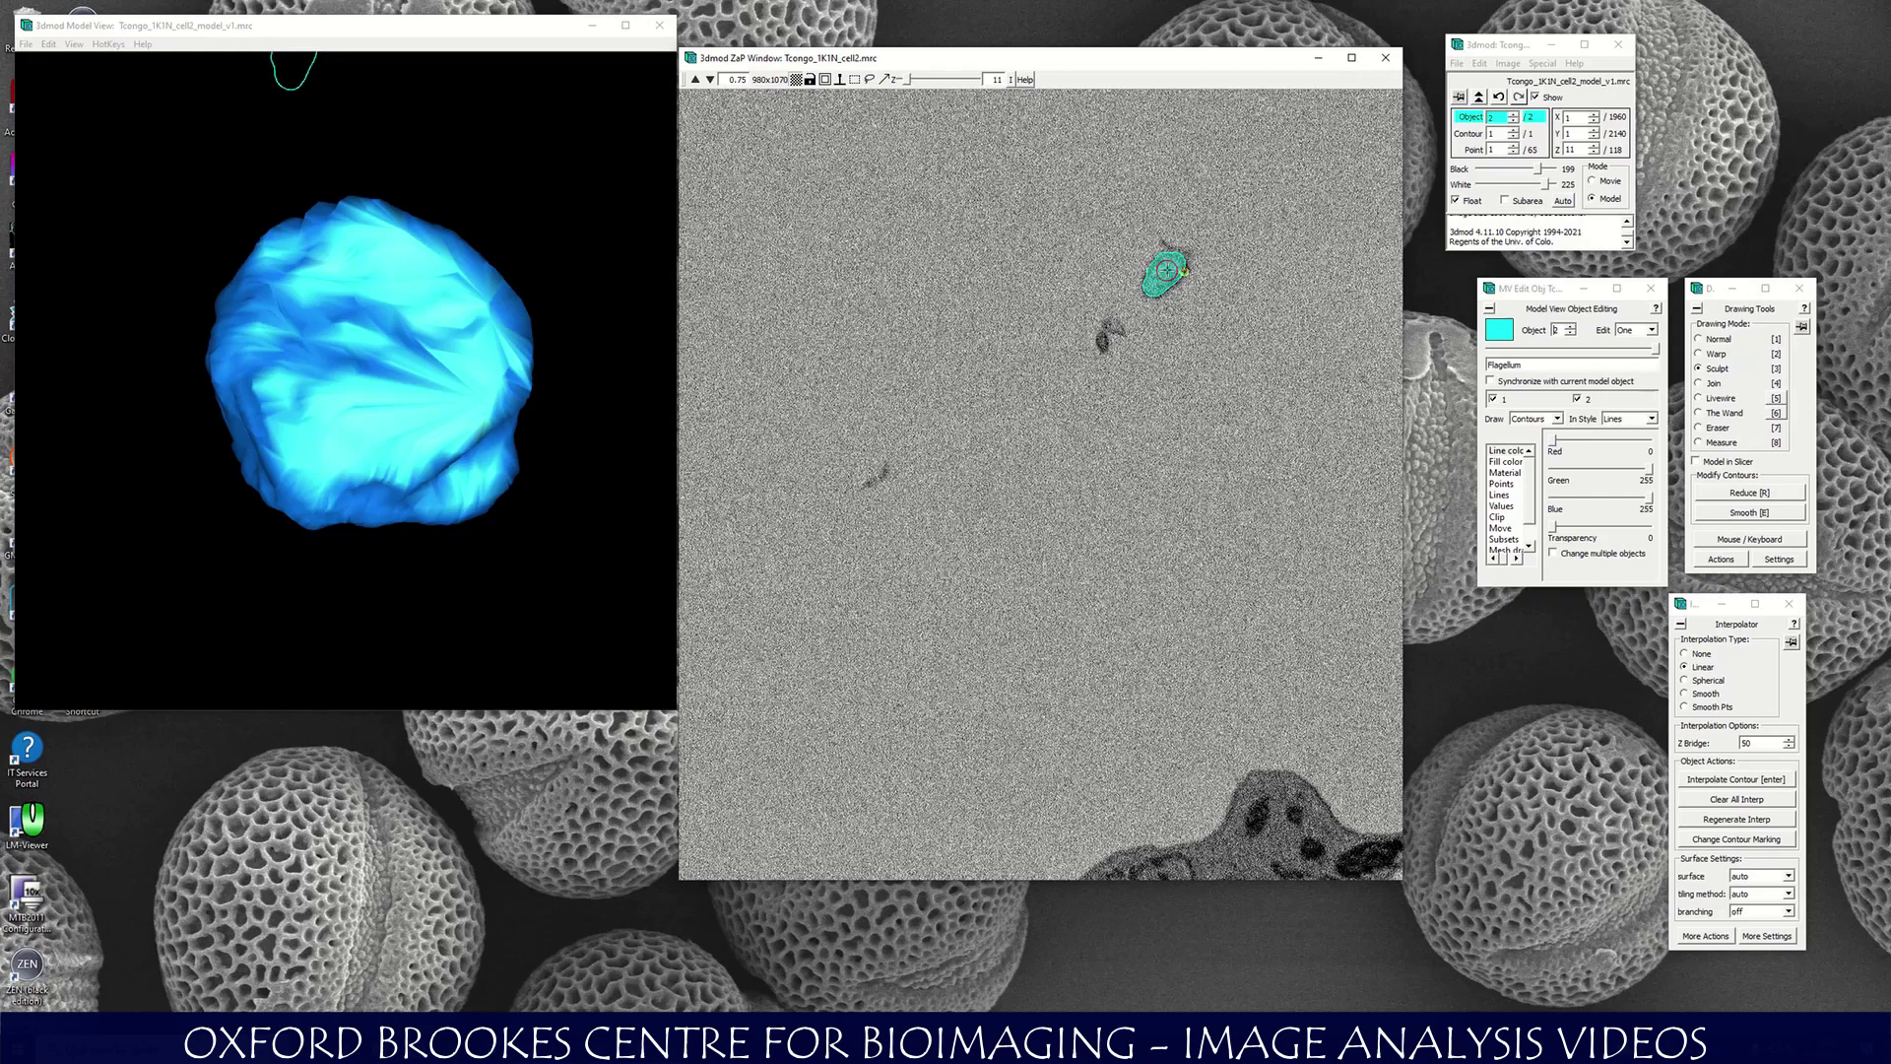
Compare the flagellum across the neighbouring slices and sculpt its contour on slice 12.
{"action": "key", "text": "Down"}
{"action": "key", "text": "Up"}
{"action": "key", "text": "Up"}
{"action": "key", "text": "Up"}
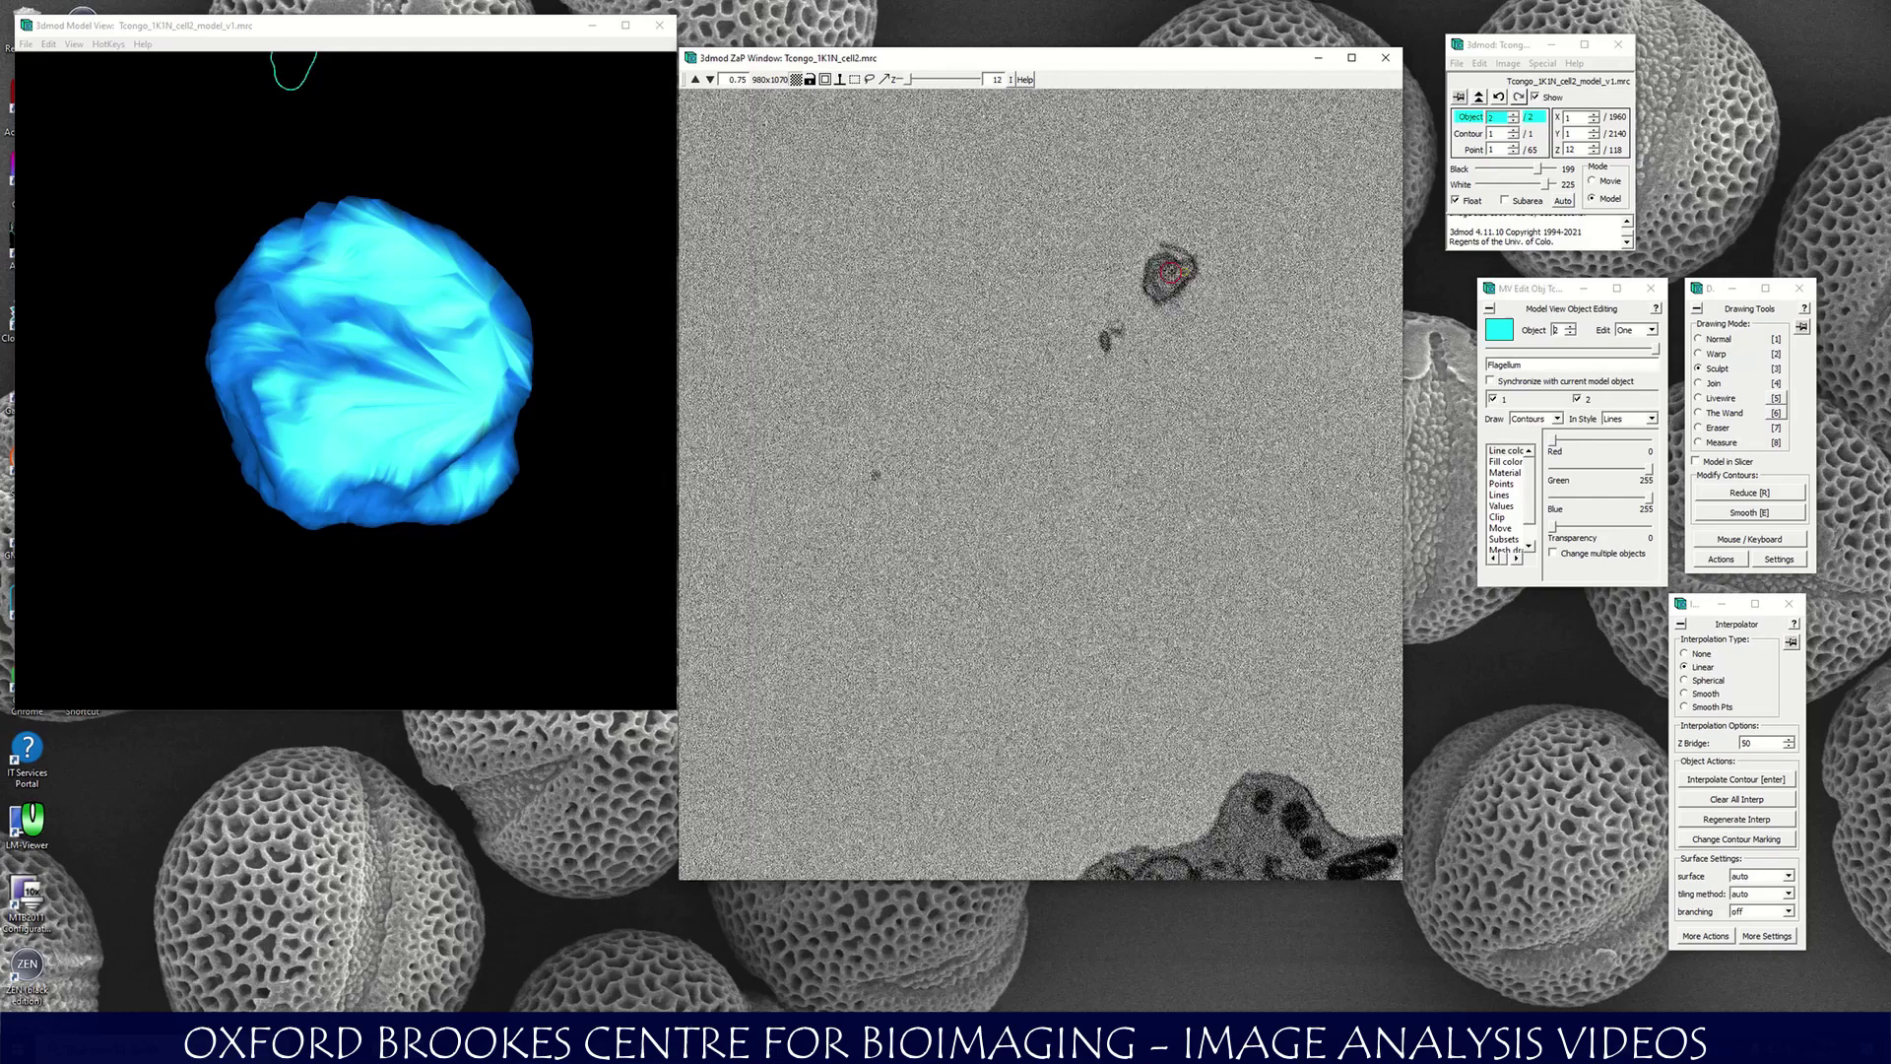
{"action": "key", "text": "Down"}
{"action": "middle_click", "coordinate": [1184, 268]}
{"action": "middle_click_drag", "start_coordinate": [1178, 269], "coordinate": [1166, 269]}
{"action": "key", "text": "Up"}
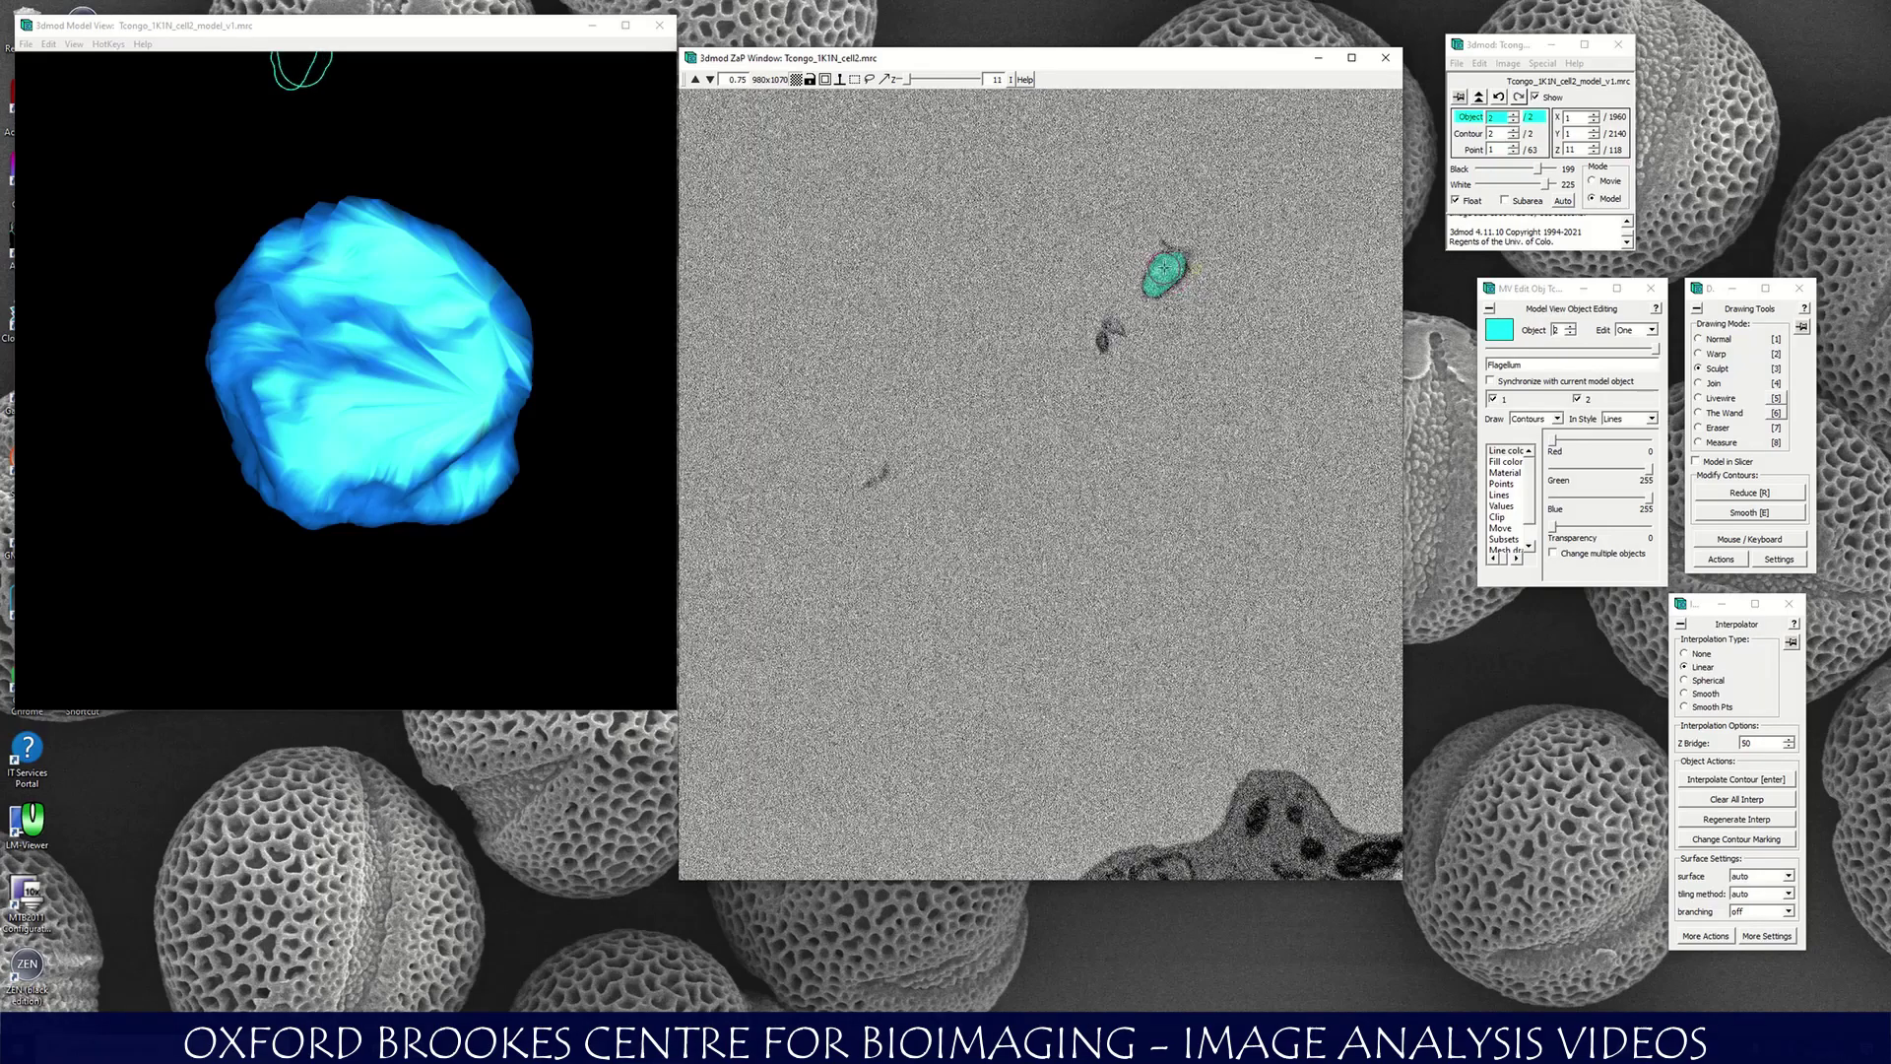
Sculpt a flagellum contour on each of slices 13 to 16, fitting each to the cross-section's outline.
{"action": "middle_click", "coordinate": [1153, 283]}
{"action": "middle_click_drag", "start_coordinate": [1156, 285], "coordinate": [1170, 276]}
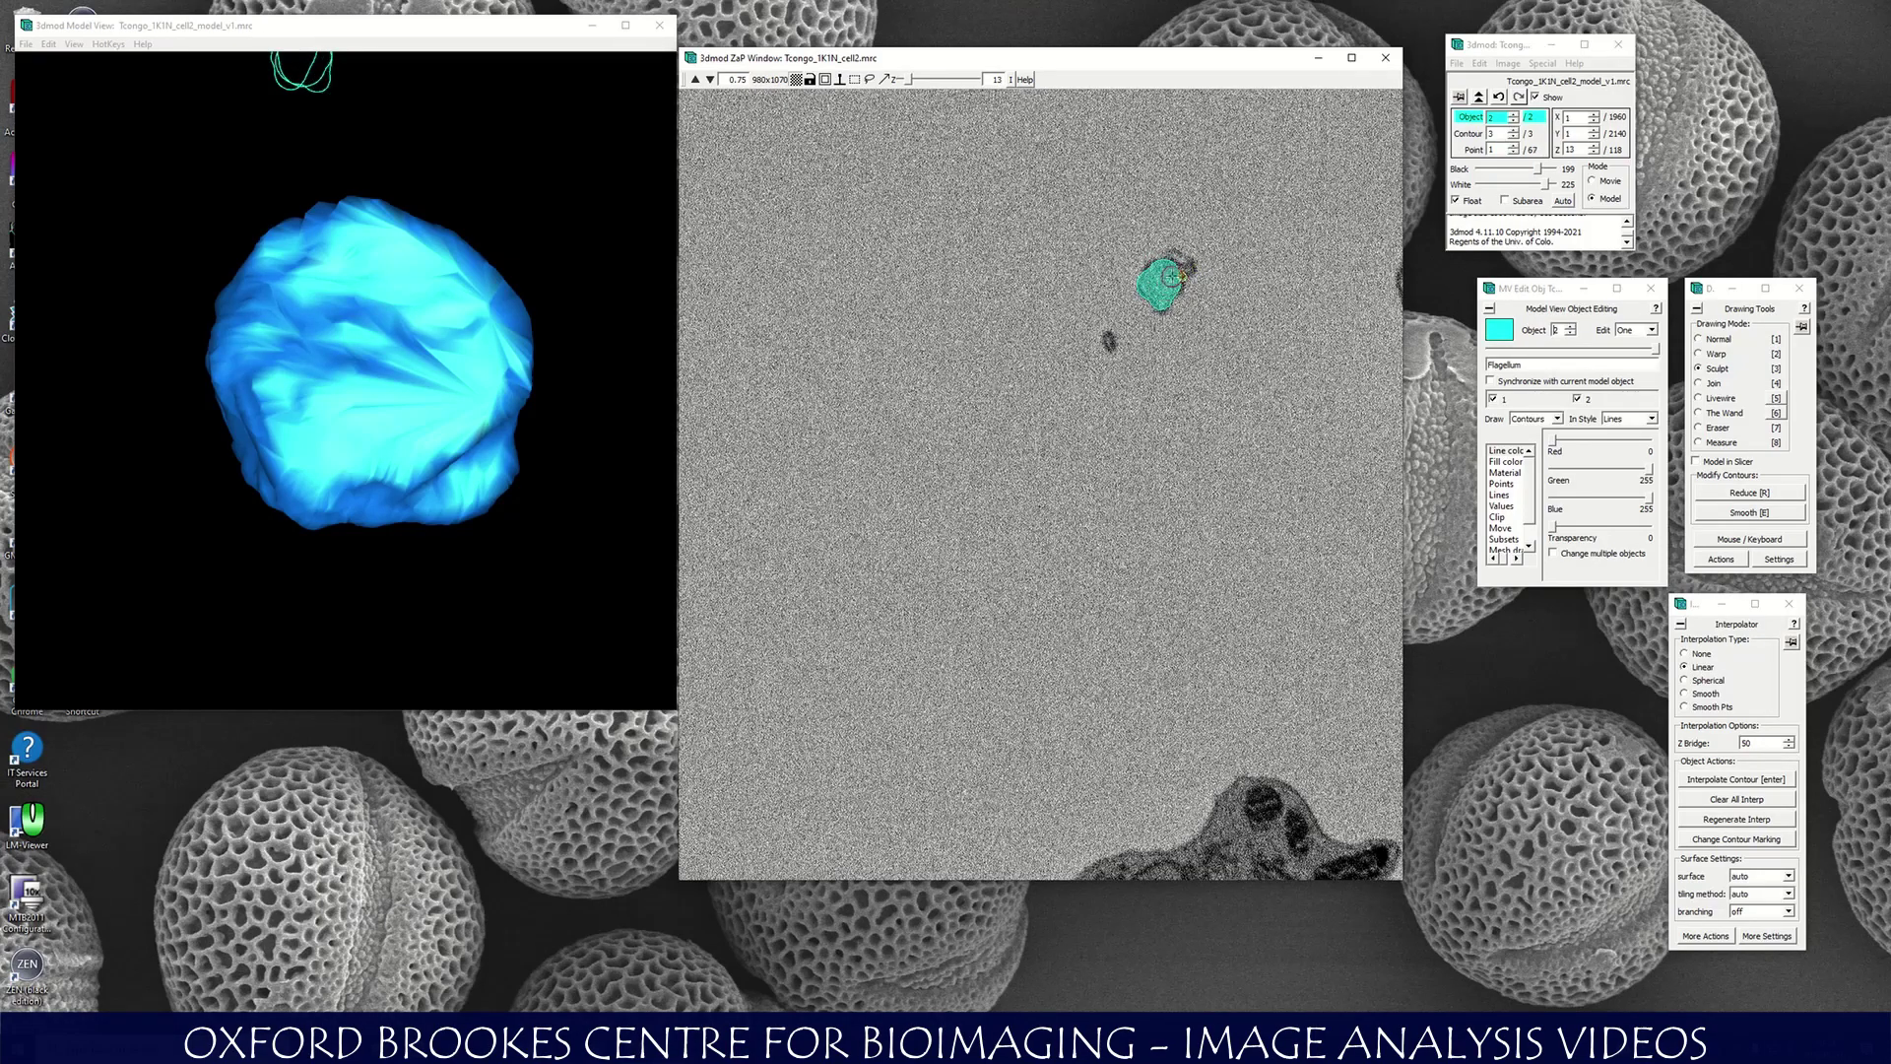
{"action": "key", "text": "Up"}
{"action": "middle_click", "coordinate": [1160, 283]}
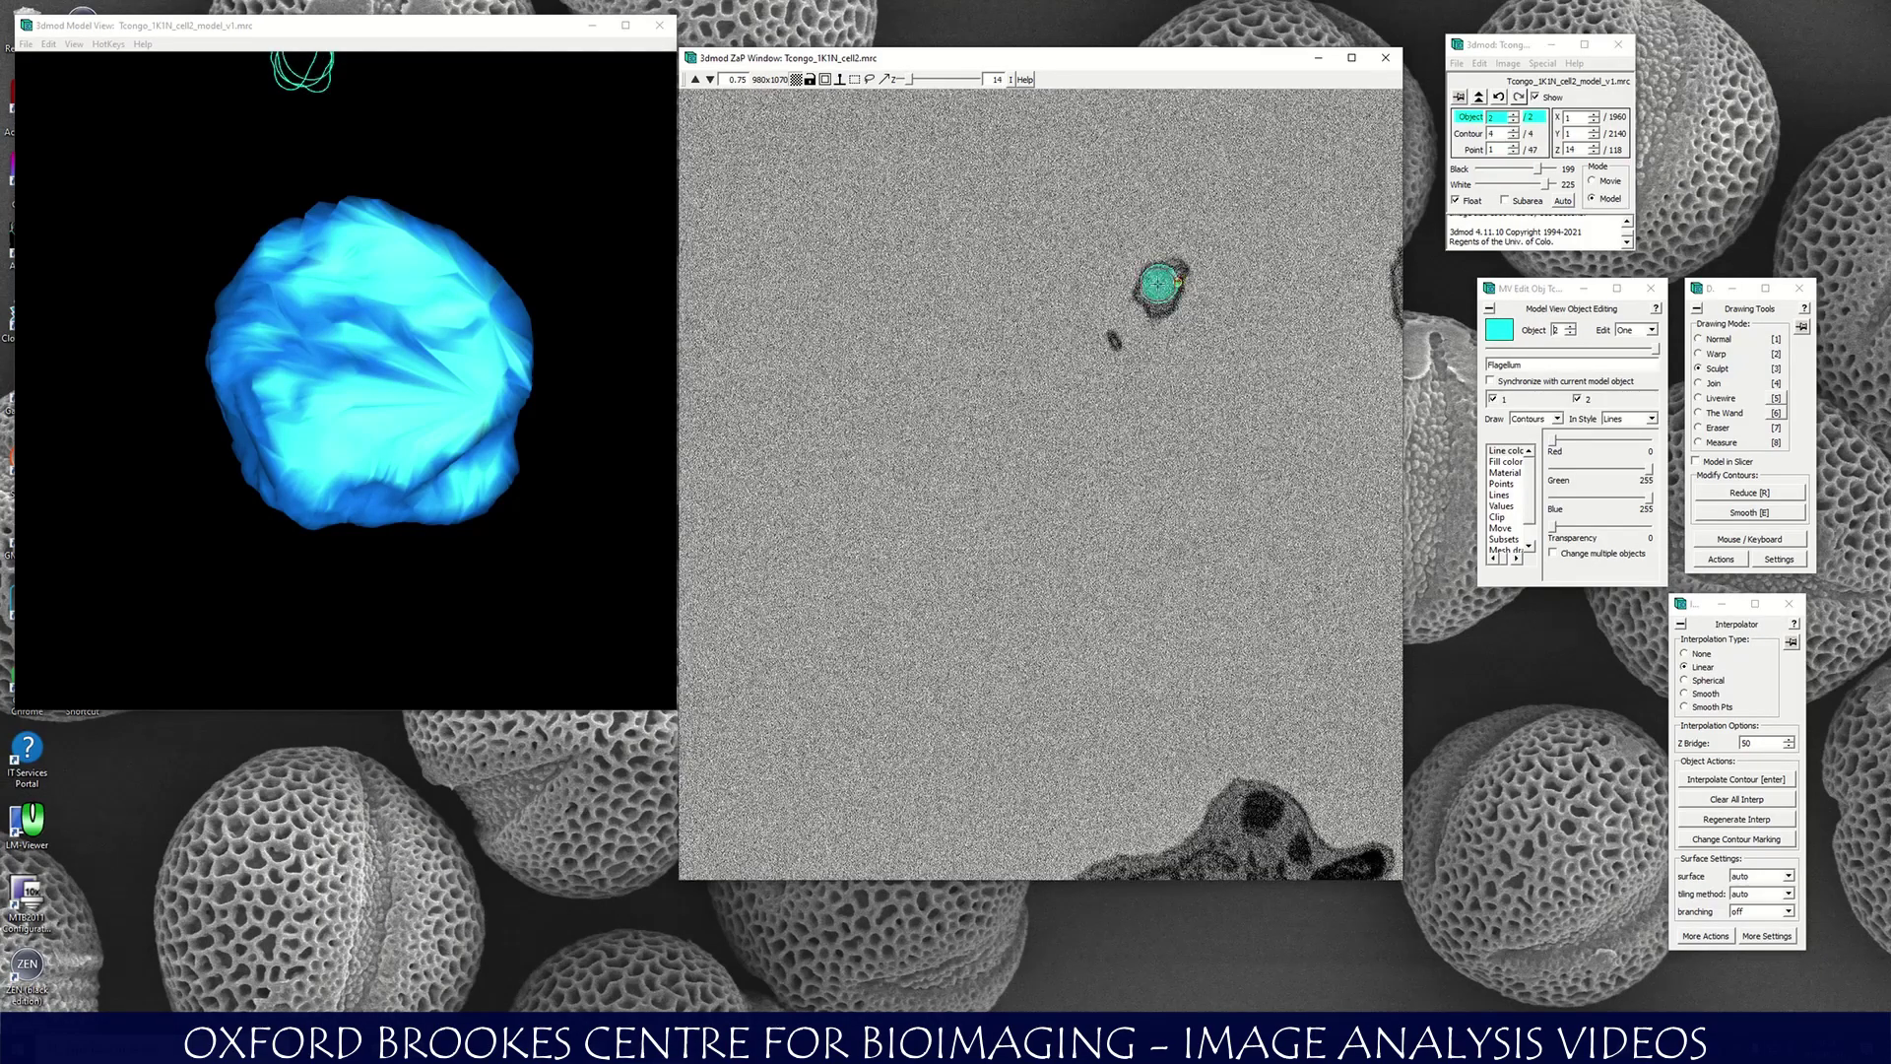
{"action": "middle_click_drag", "start_coordinate": [1156, 303], "coordinate": [1170, 274]}
{"action": "key", "text": "Up"}
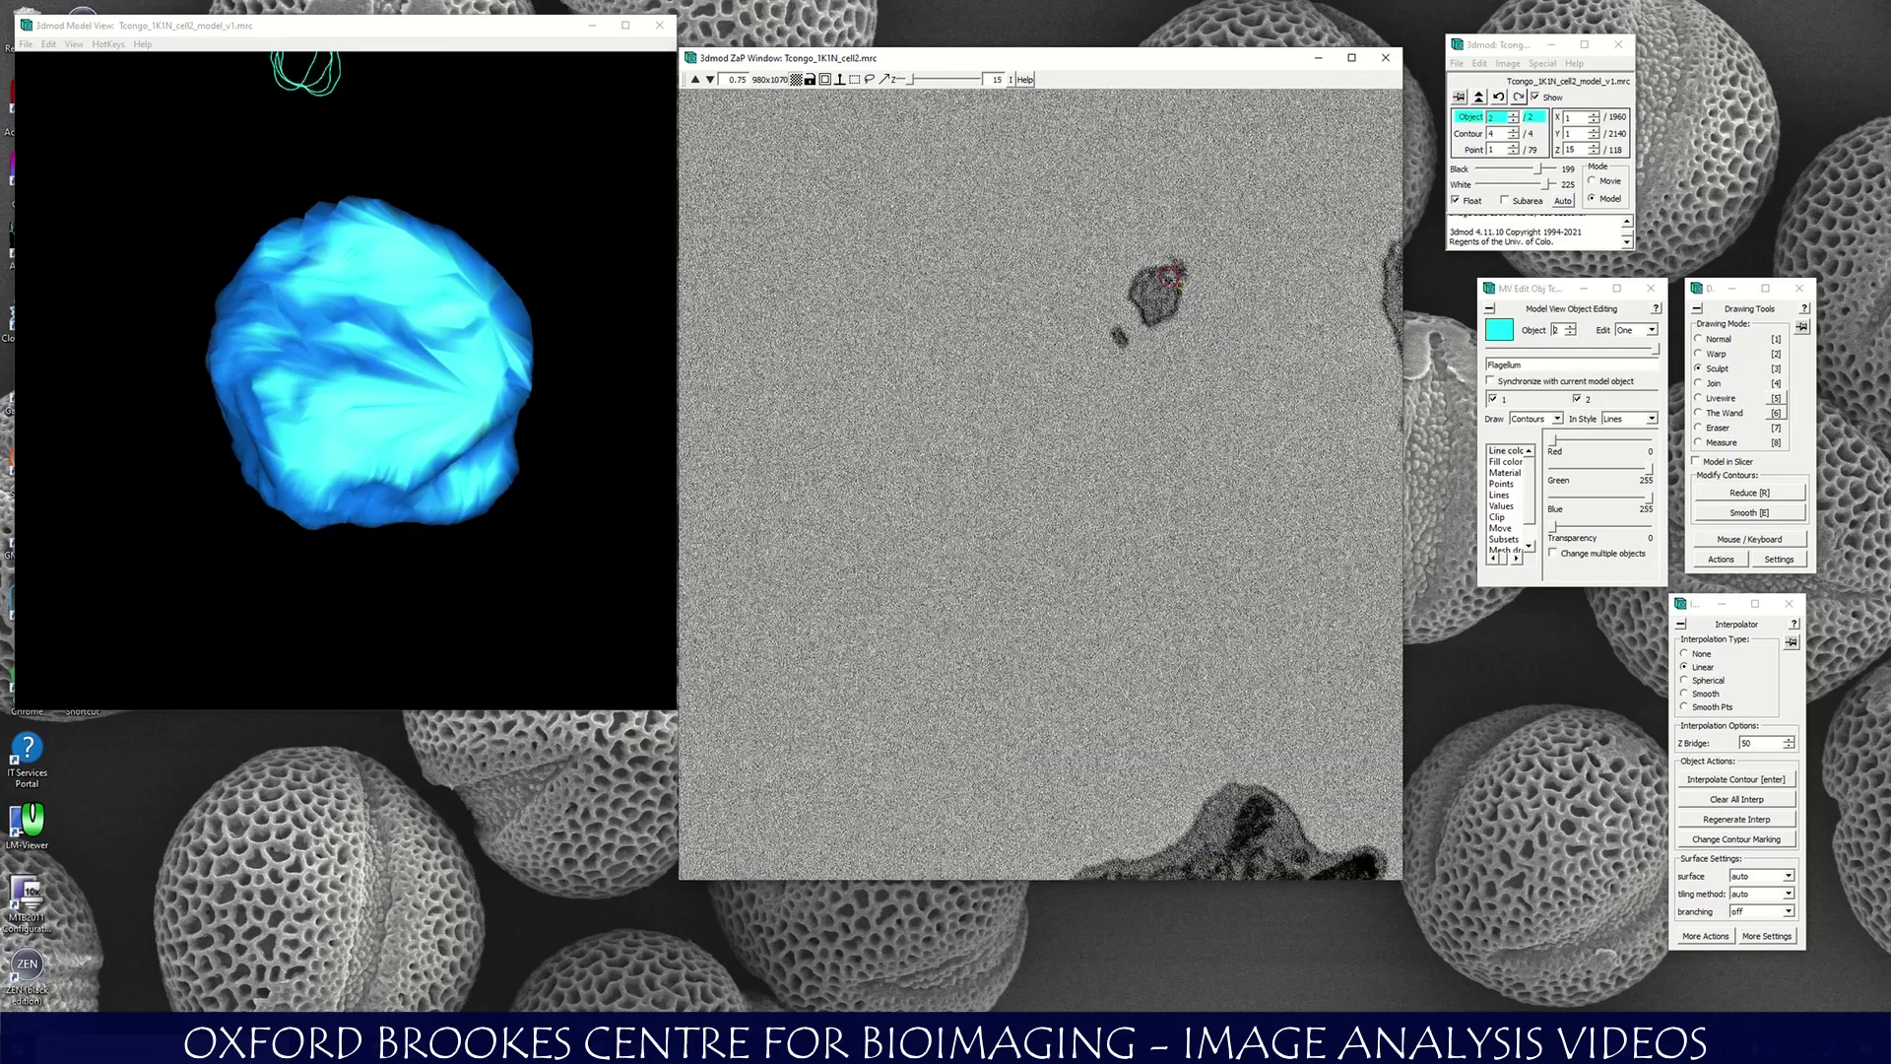
{"action": "mouse_move", "coordinate": [1152, 302]}
{"action": "middle_mouse_down"}
{"action": "mouse_move", "coordinate": [1166, 283]}
{"action": "mouse_move", "coordinate": [1153, 293]}
{"action": "mouse_move", "coordinate": [1172, 301]}
{"action": "middle_mouse_up"}
{"action": "key", "text": "Up"}
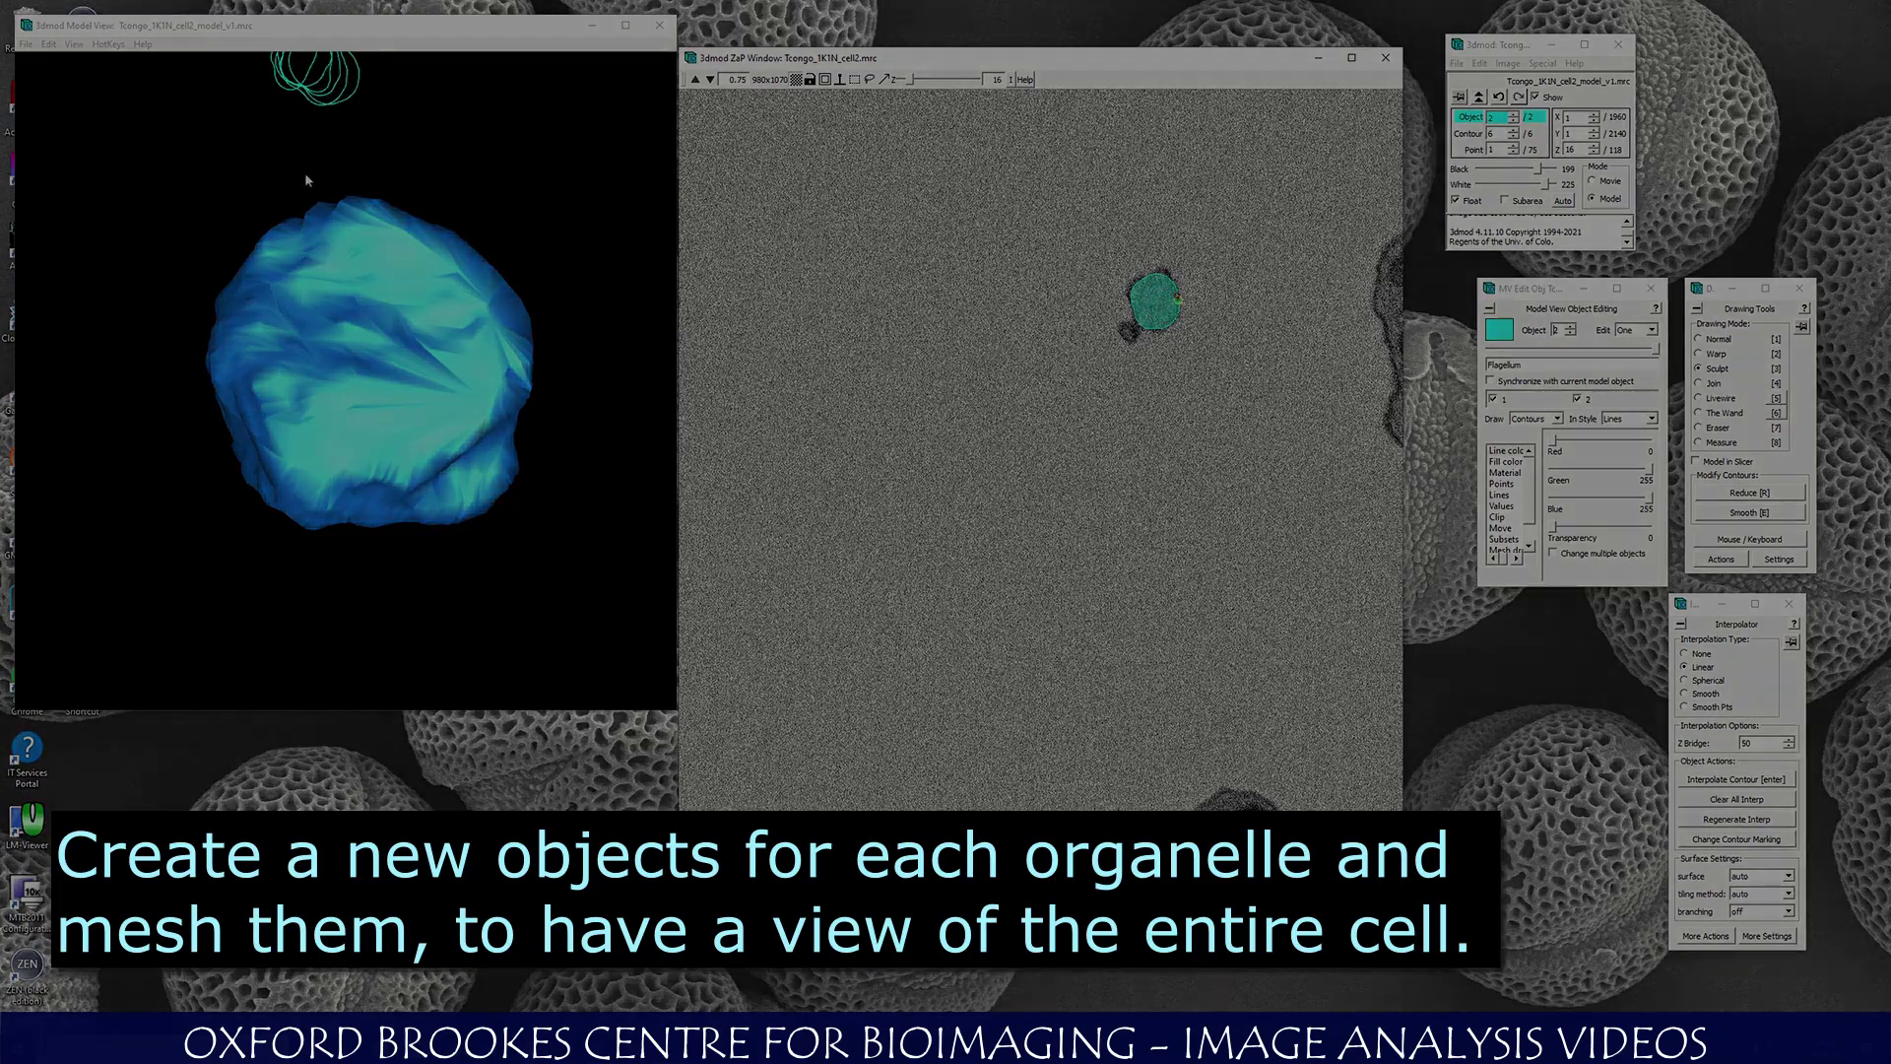